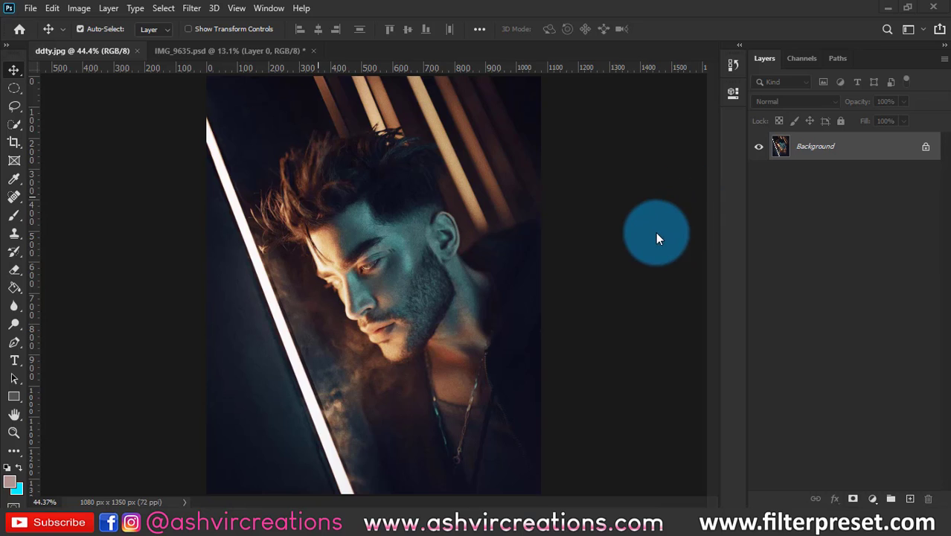
Open the background image bg13.jpg alongside the reference image and the portrait document.
{"action": "scroll", "coordinate": [639, 214], "scroll_direction": "down", "scroll_amount": 1}
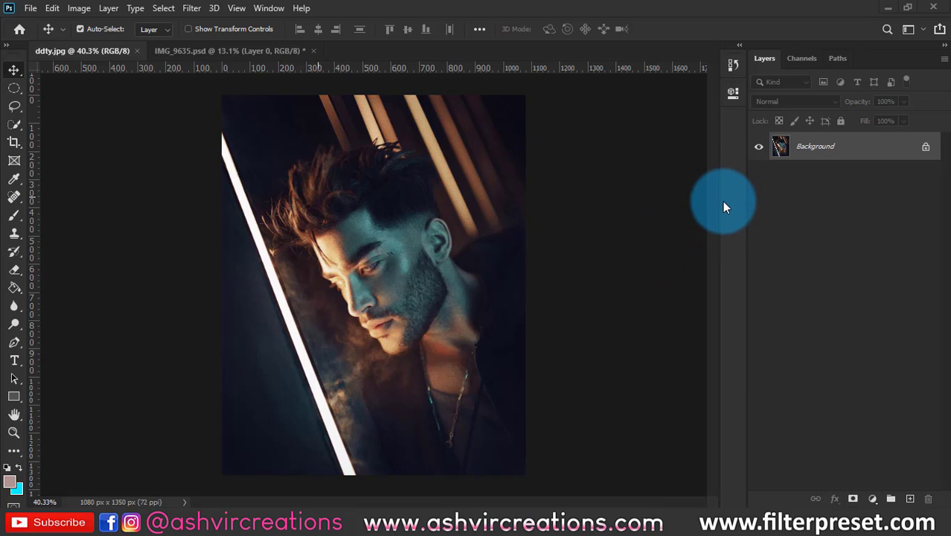
{"action": "left_click", "coordinate": [211, 52]}
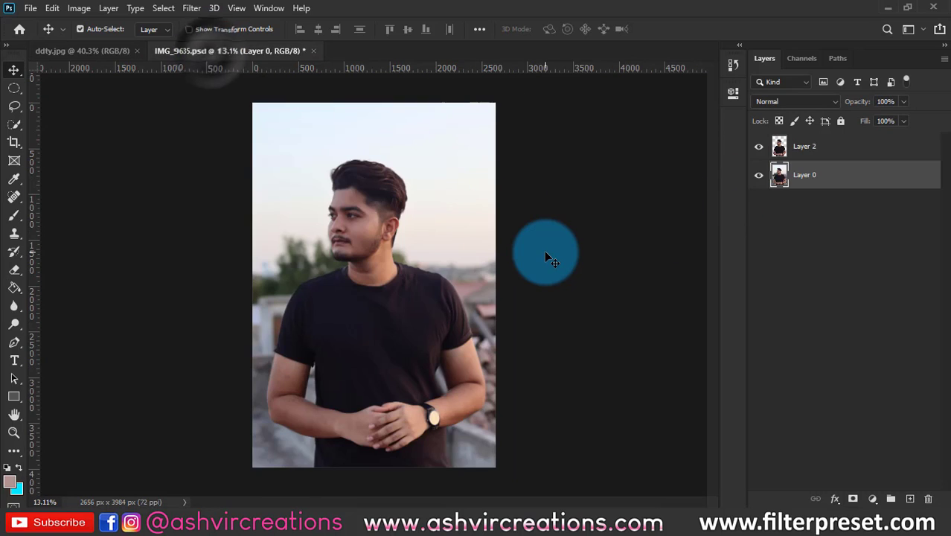
{"action": "key", "text": "ctrl+0"}
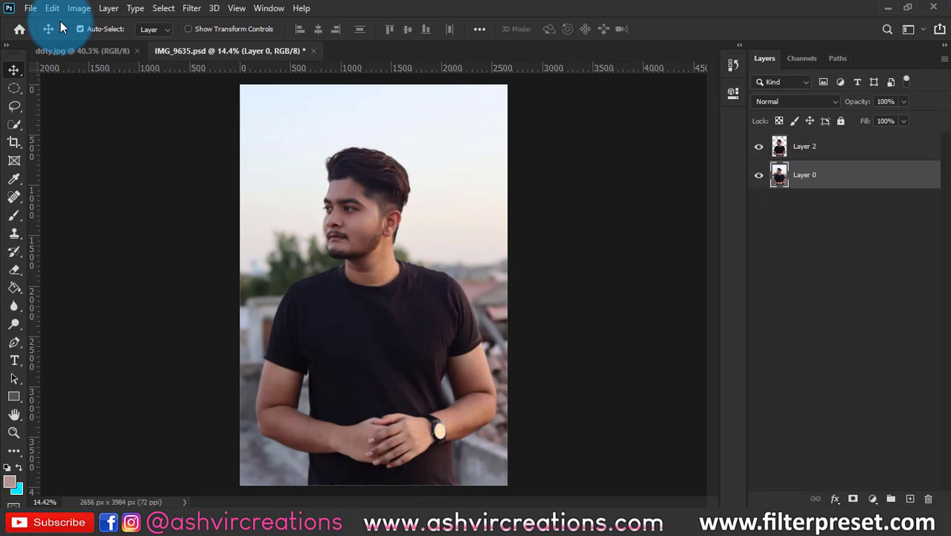
{"action": "left_click", "coordinate": [31, 8]}
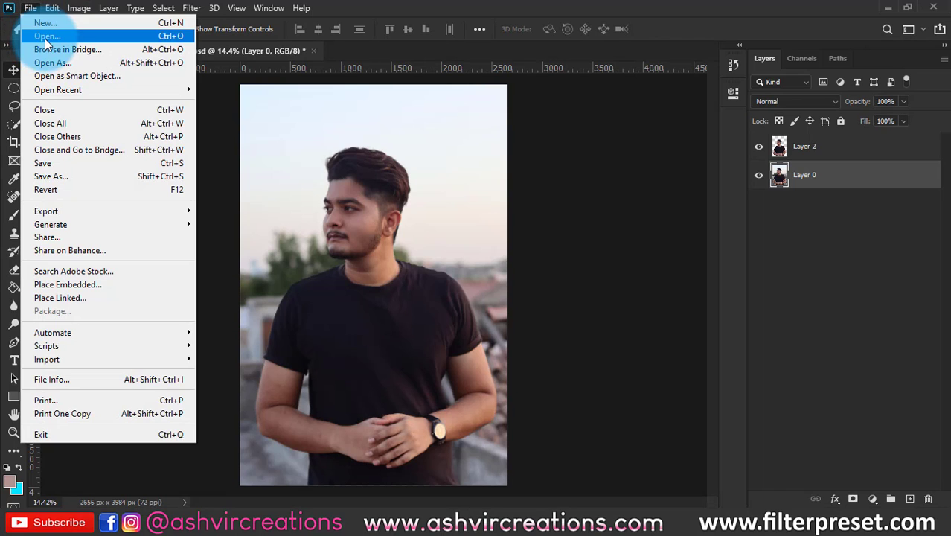
{"action": "left_click", "coordinate": [45, 37]}
{"action": "double_click", "coordinate": [503, 208]}
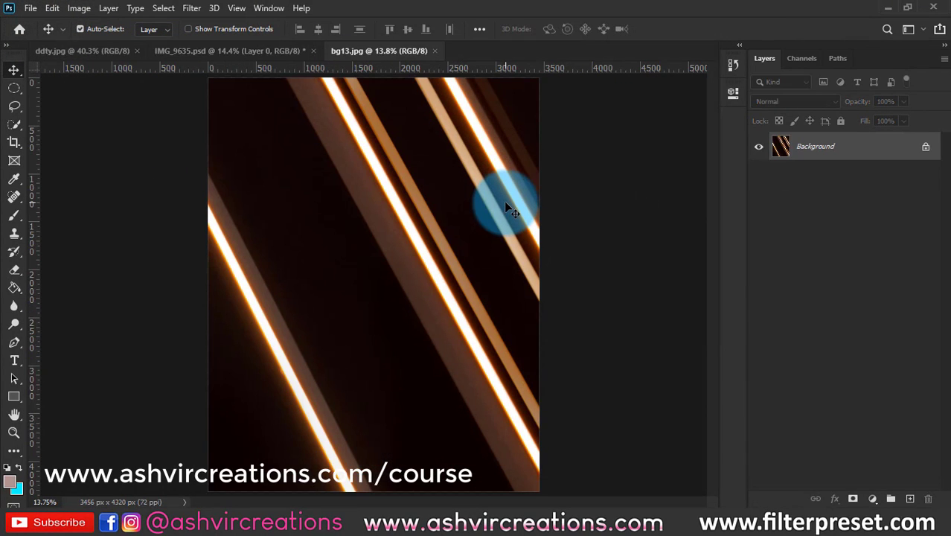
{"action": "key", "text": "ctrl+minus"}
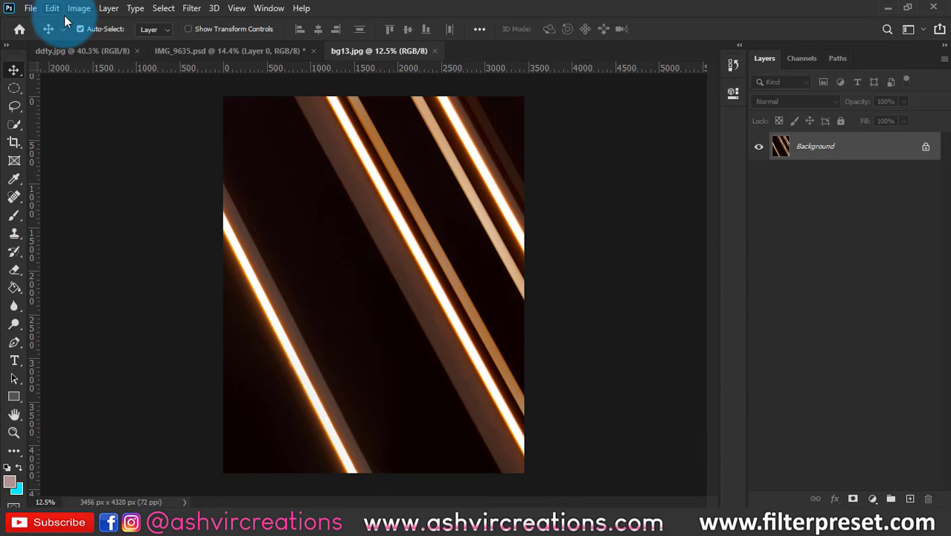
Select the man in IMG_9635.psd with the Quick Selection tool on Layer 0, excluding the background beside his arm.
{"action": "left_click", "coordinate": [95, 52]}
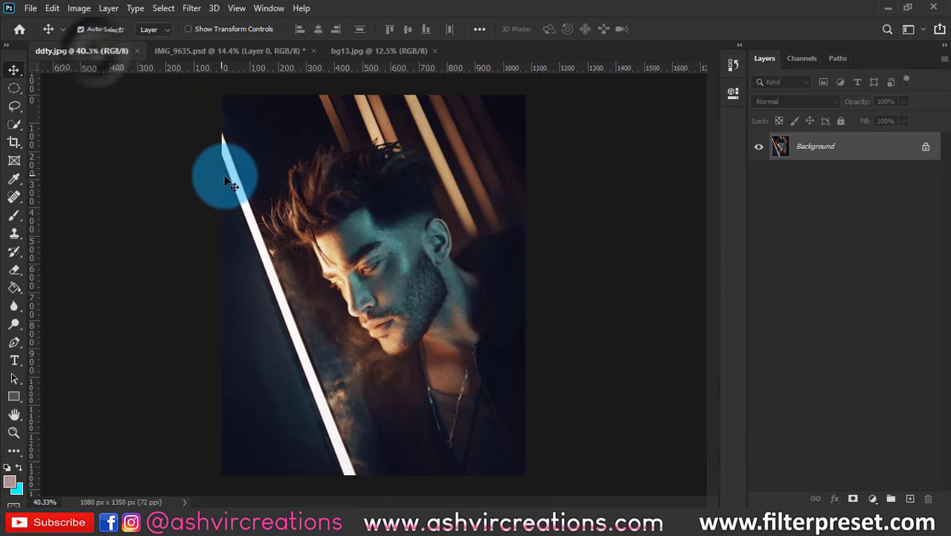
{"action": "left_click", "coordinate": [254, 52]}
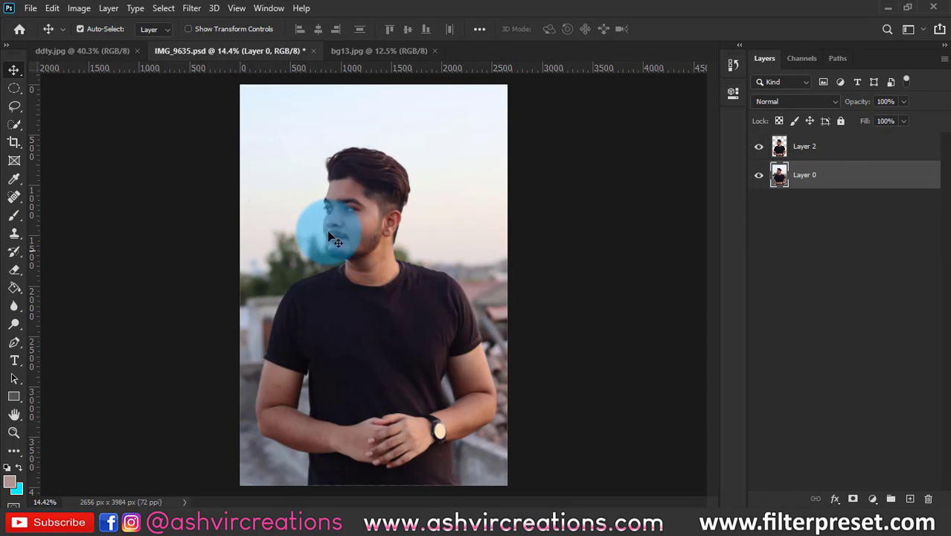
{"action": "left_click", "coordinate": [14, 124]}
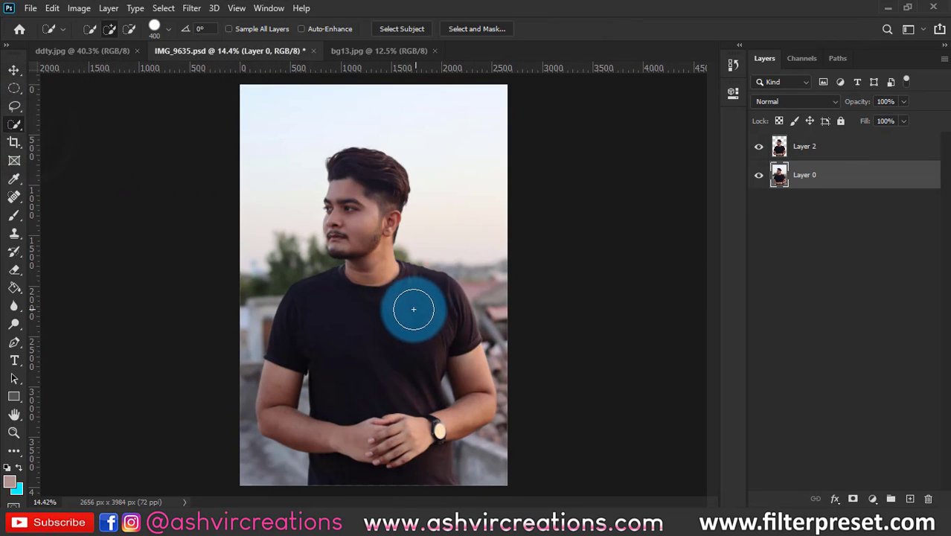
{"action": "mouse_move", "coordinate": [410, 308]}
{"action": "left_mouse_down"}
{"action": "mouse_move", "coordinate": [365, 295]}
{"action": "mouse_move", "coordinate": [310, 356]}
{"action": "mouse_move", "coordinate": [296, 394]}
{"action": "mouse_move", "coordinate": [322, 409]}
{"action": "mouse_move", "coordinate": [440, 405]}
{"action": "mouse_move", "coordinate": [422, 412]}
{"action": "mouse_move", "coordinate": [407, 442]}
{"action": "mouse_move", "coordinate": [423, 458]}
{"action": "mouse_move", "coordinate": [370, 462]}
{"action": "mouse_move", "coordinate": [360, 423]}
{"action": "mouse_move", "coordinate": [358, 295]}
{"action": "mouse_move", "coordinate": [379, 235]}
{"action": "mouse_move", "coordinate": [361, 232]}
{"action": "mouse_move", "coordinate": [365, 193]}
{"action": "left_mouse_up"}
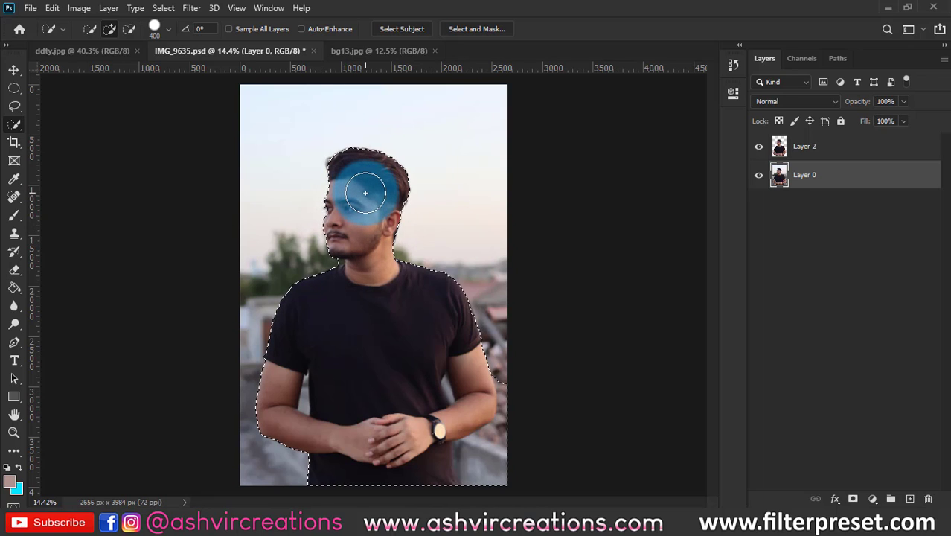
{"action": "mouse_move", "coordinate": [483, 386]}
{"action": "left_mouse_down"}
{"action": "mouse_move", "coordinate": [502, 451]}
{"action": "mouse_move", "coordinate": [519, 436]}
{"action": "mouse_move", "coordinate": [520, 392]}
{"action": "left_mouse_up"}
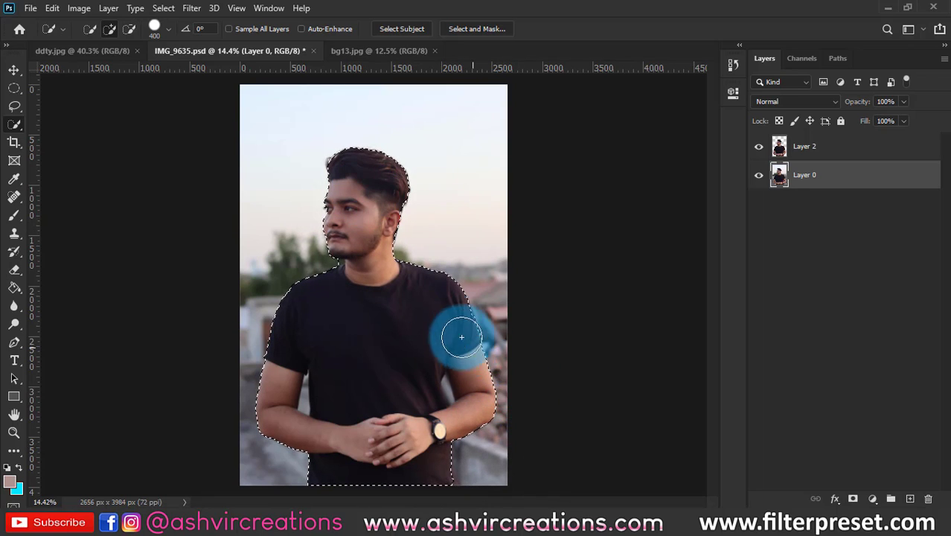
{"action": "left_click_drag", "start_coordinate": [387, 294], "coordinate": [376, 285]}
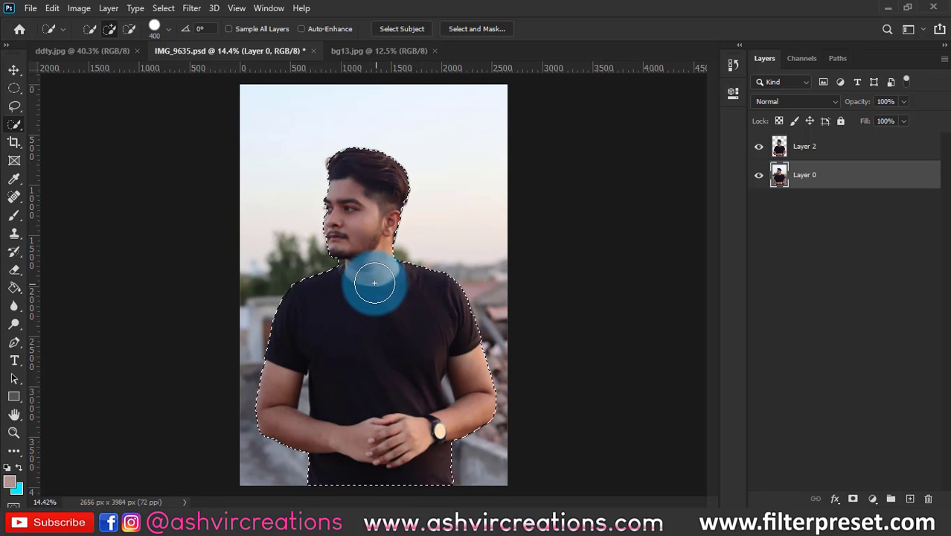
Hide Layer 2 and refine the selection's hair edges in Select and Mask with the Refine Edge Brush.
{"action": "scroll", "coordinate": [340, 152], "scroll_direction": "up", "scroll_amount": 6}
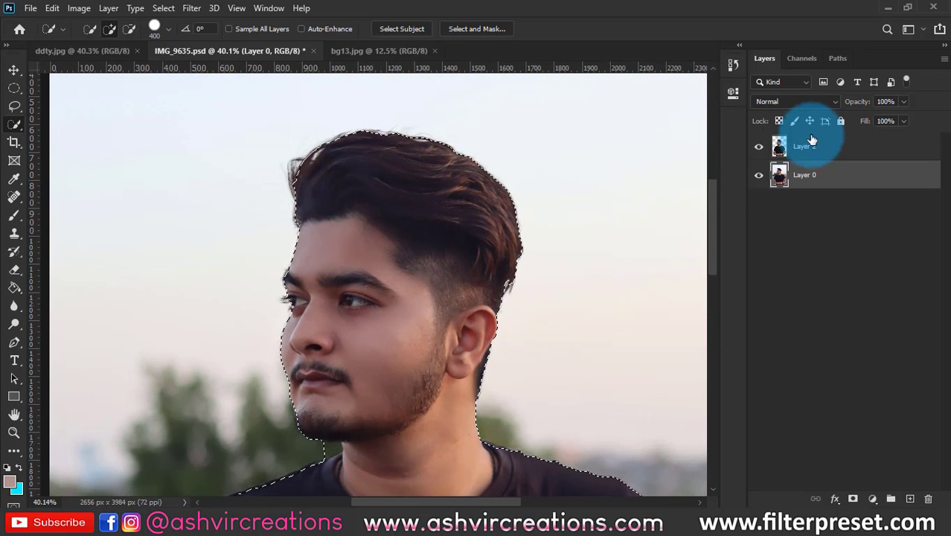
{"action": "left_click", "coordinate": [758, 146]}
{"action": "right_click", "coordinate": [372, 141]}
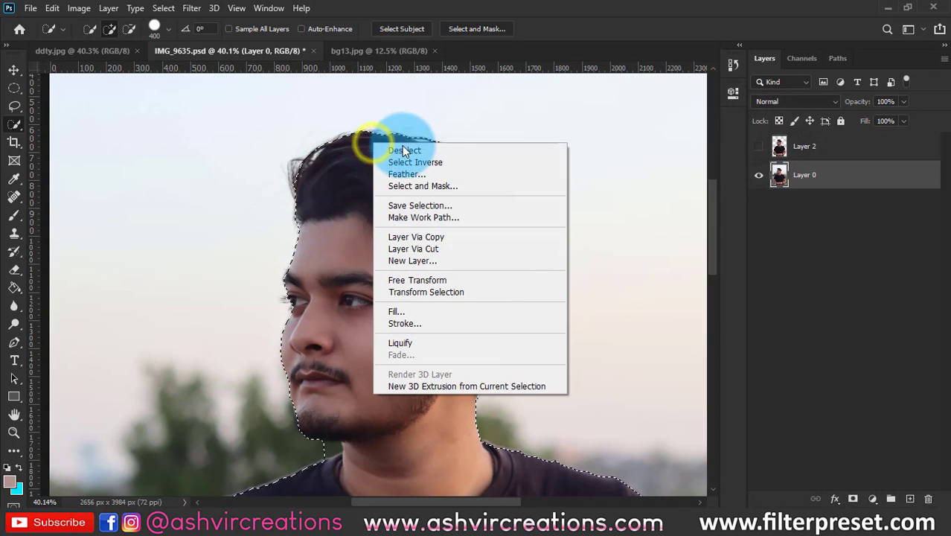
{"action": "left_click", "coordinate": [414, 186]}
{"action": "scroll", "coordinate": [305, 171], "scroll_direction": "up", "scroll_amount": 2}
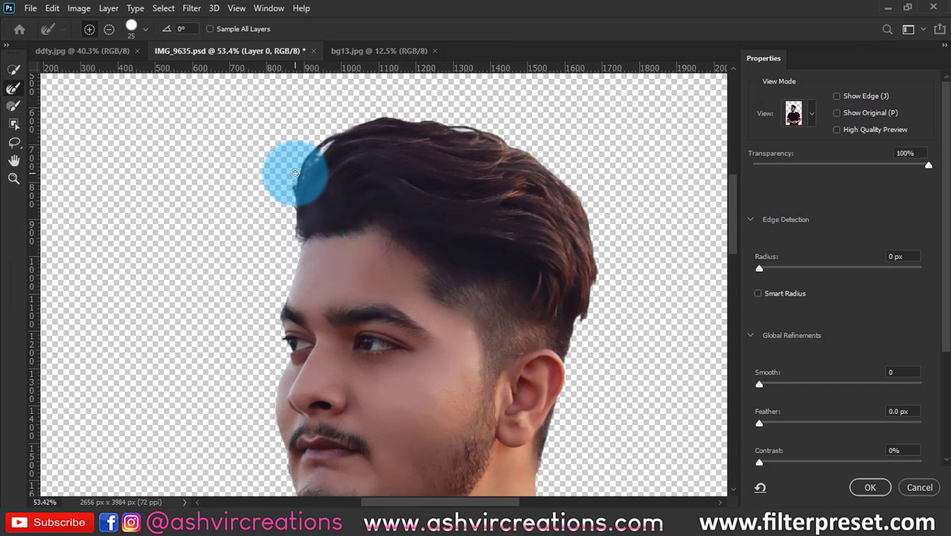
{"action": "key", "text": "Return"}
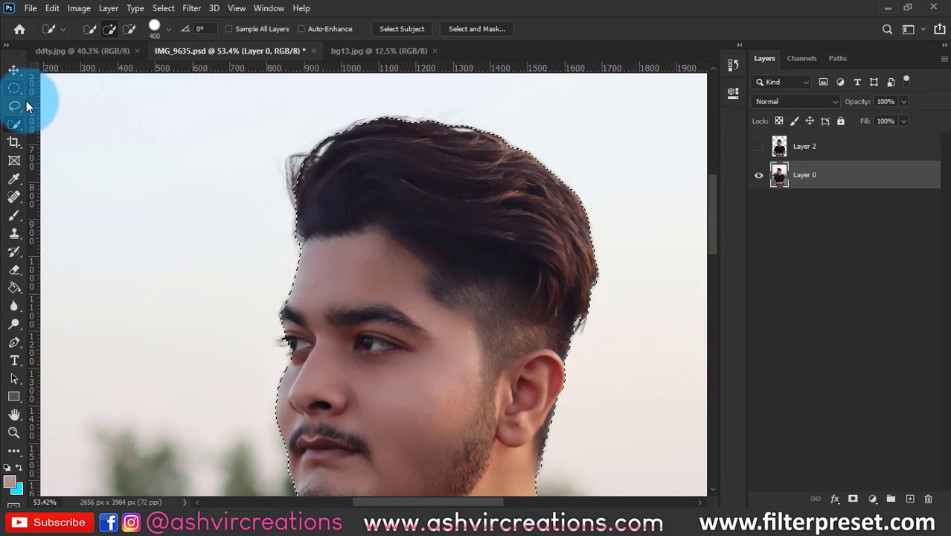
{"action": "right_click", "coordinate": [479, 190]}
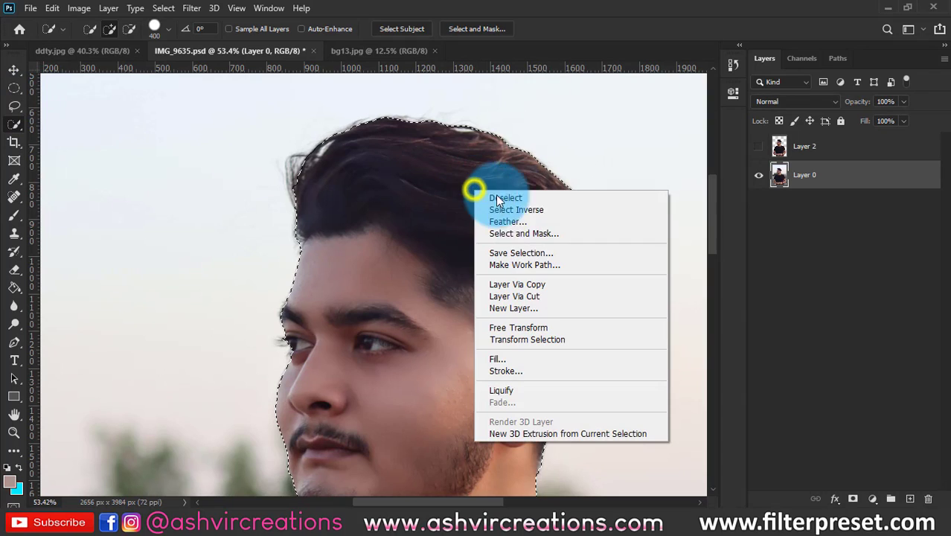
{"action": "left_click", "coordinate": [514, 232]}
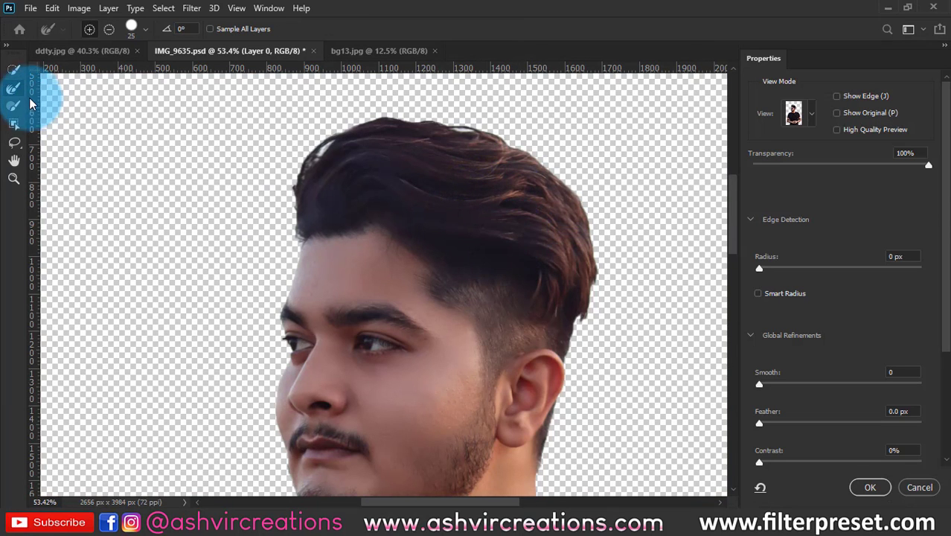
{"action": "left_click", "coordinate": [13, 88]}
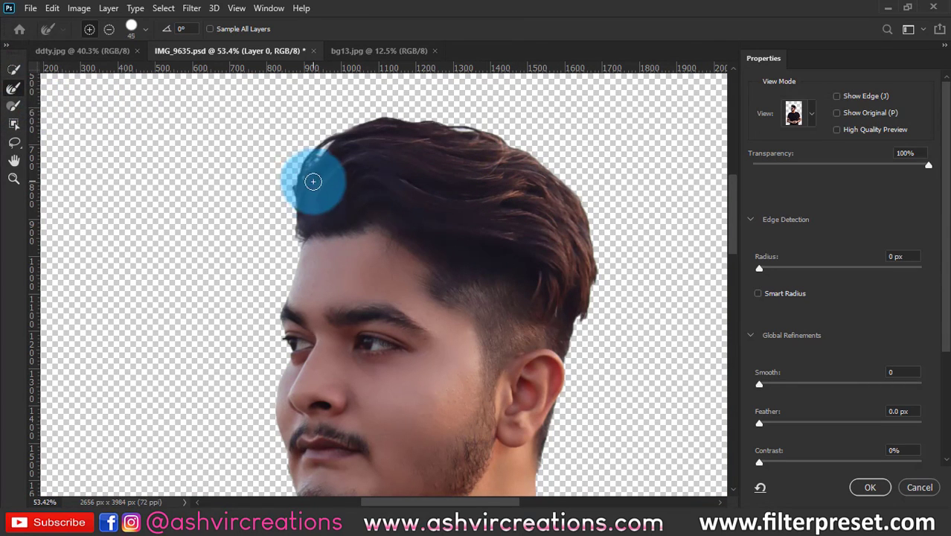
{"action": "mouse_move", "coordinate": [312, 180]}
{"action": "left_mouse_down"}
{"action": "mouse_move", "coordinate": [291, 219]}
{"action": "mouse_move", "coordinate": [290, 176]}
{"action": "mouse_move", "coordinate": [356, 117]}
{"action": "mouse_move", "coordinate": [503, 106]}
{"action": "mouse_move", "coordinate": [450, 122]}
{"action": "mouse_move", "coordinate": [534, 148]}
{"action": "mouse_move", "coordinate": [605, 225]}
{"action": "mouse_move", "coordinate": [595, 336]}
{"action": "mouse_move", "coordinate": [645, 342]}
{"action": "left_mouse_up"}
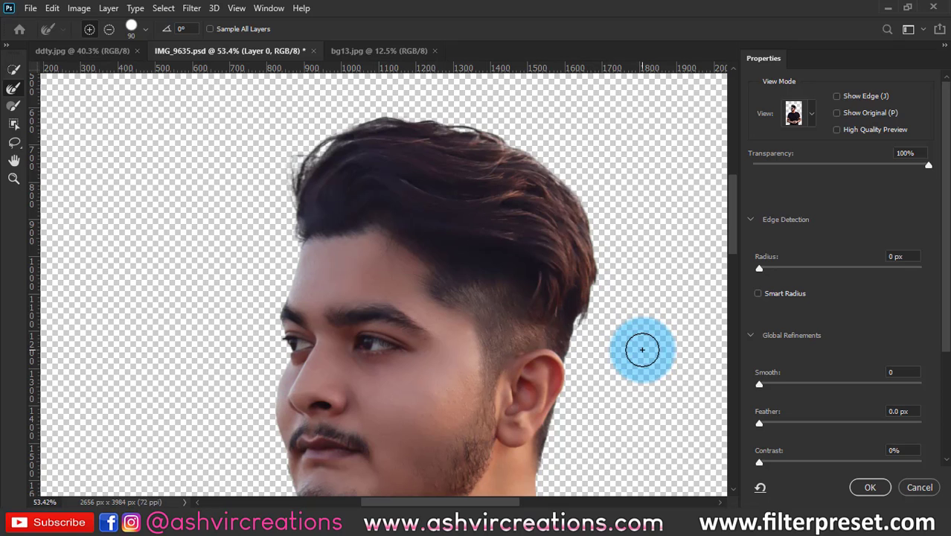
{"action": "left_click", "coordinate": [852, 488]}
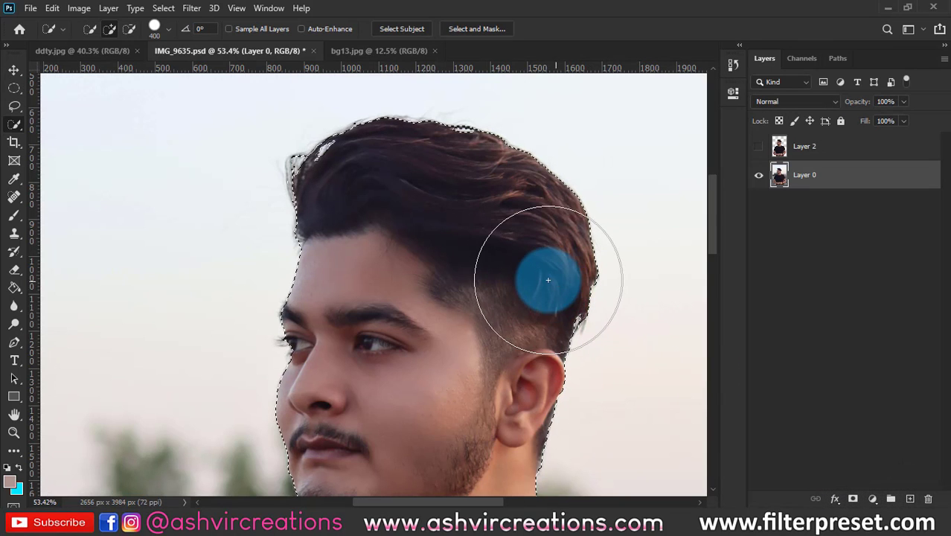
Try copying the selected man to a new layer with Layer Via Copy, and undo the copy.
{"action": "scroll", "coordinate": [543, 275], "scroll_direction": "down", "scroll_amount": 3}
{"action": "scroll", "coordinate": [543, 275], "scroll_direction": "down", "scroll_amount": 2}
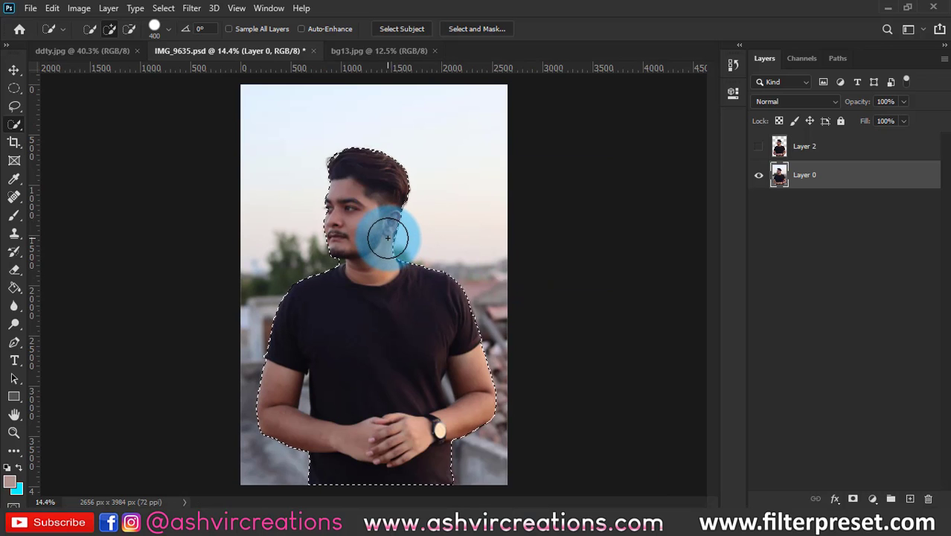
{"action": "mouse_move", "coordinate": [377, 230]}
{"action": "left_mouse_down"}
{"action": "mouse_move", "coordinate": [364, 254]}
{"action": "mouse_move", "coordinate": [371, 276]}
{"action": "left_mouse_up"}
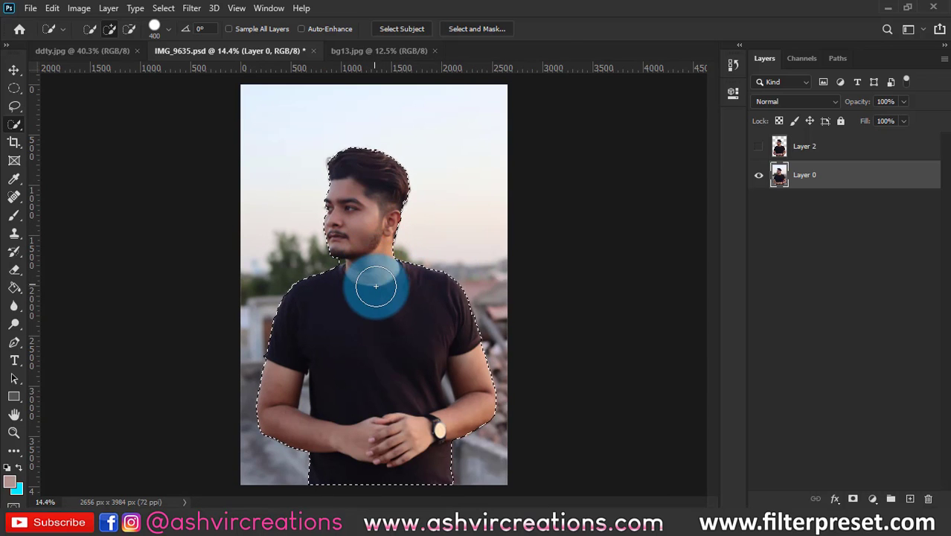
{"action": "right_click", "coordinate": [372, 283]}
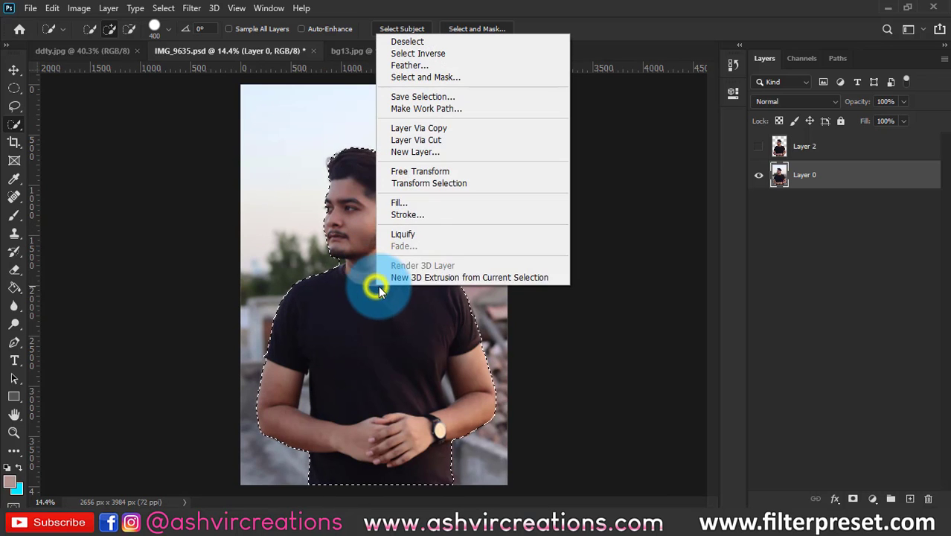
{"action": "left_click", "coordinate": [455, 130]}
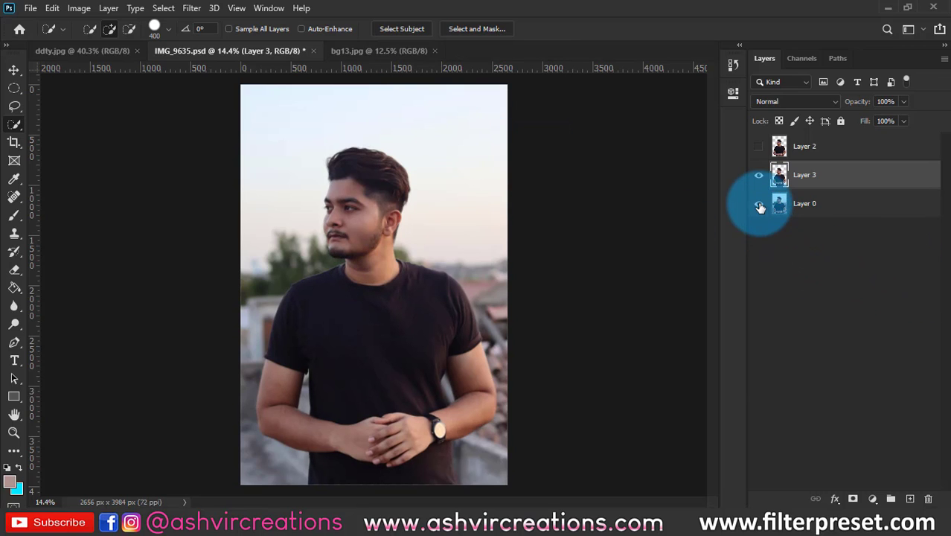
{"action": "left_click", "coordinate": [759, 207]}
{"action": "key", "text": "ctrl+z"}
Show Layer 2 and Layer 0 and place both layers together into the bg13.jpg document.
{"action": "left_click", "coordinate": [759, 174]}
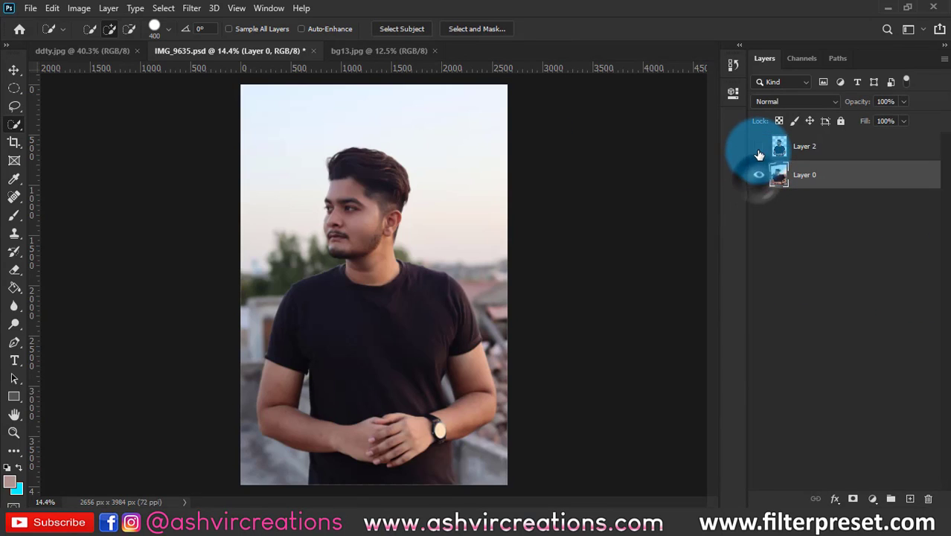
{"action": "left_click", "coordinate": [758, 174]}
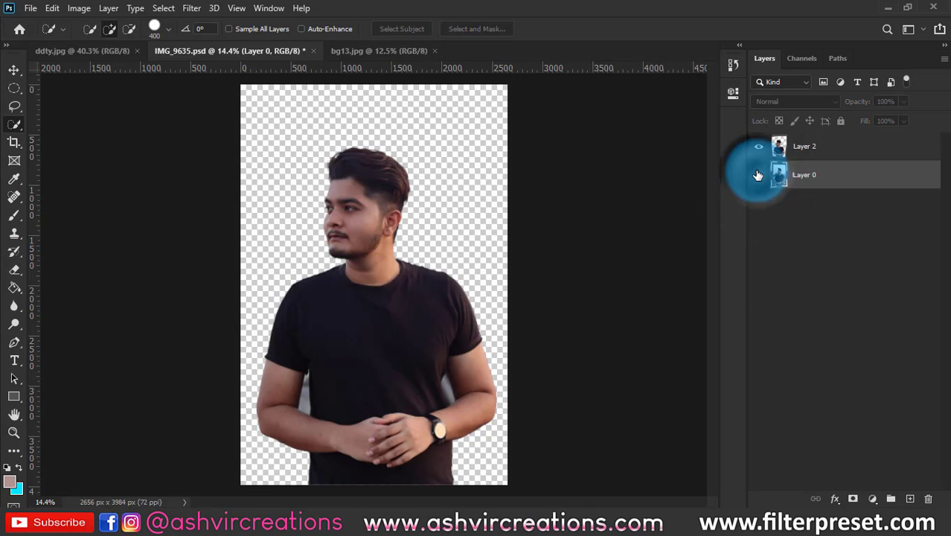
{"action": "key", "text": "v"}
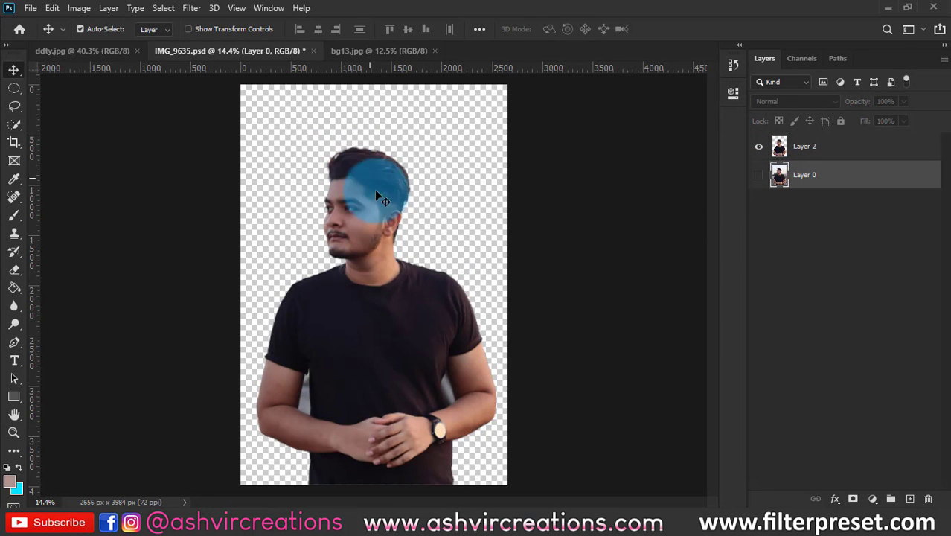
{"action": "left_click_drag", "start_coordinate": [379, 197], "coordinate": [390, 217]}
{"action": "left_click", "coordinate": [822, 174]}
{"action": "left_click", "coordinate": [759, 175]}
{"action": "left_click", "coordinate": [827, 148], "text": "shift"}
Free-transform both portrait layers to 168.21% scale and -16.34° rotation, placing the man's head and shoulders within the canvas.
{"action": "key", "text": "ctrl+t"}
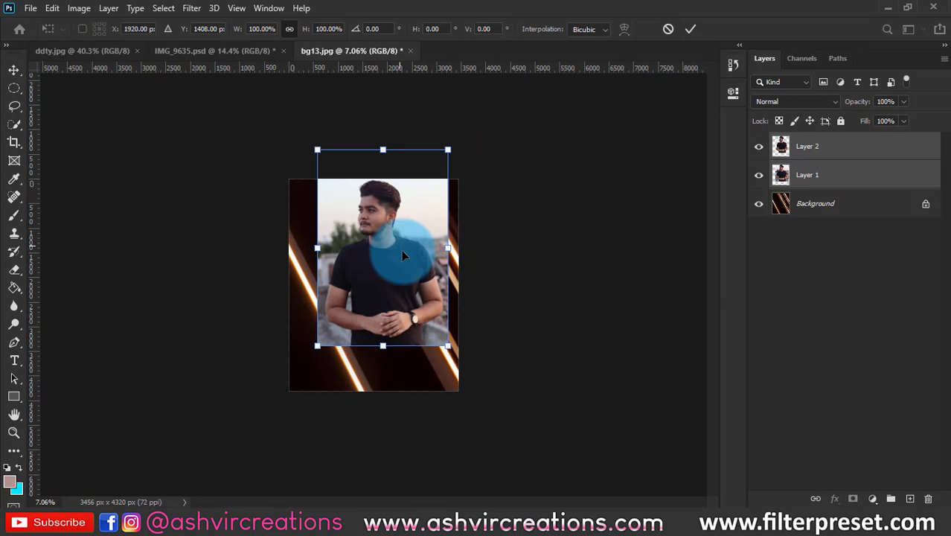
{"action": "left_click_drag", "start_coordinate": [448, 345], "coordinate": [516, 437]}
{"action": "left_click_drag", "start_coordinate": [384, 215], "coordinate": [402, 291]}
{"action": "left_click_drag", "start_coordinate": [595, 266], "coordinate": [574, 216]}
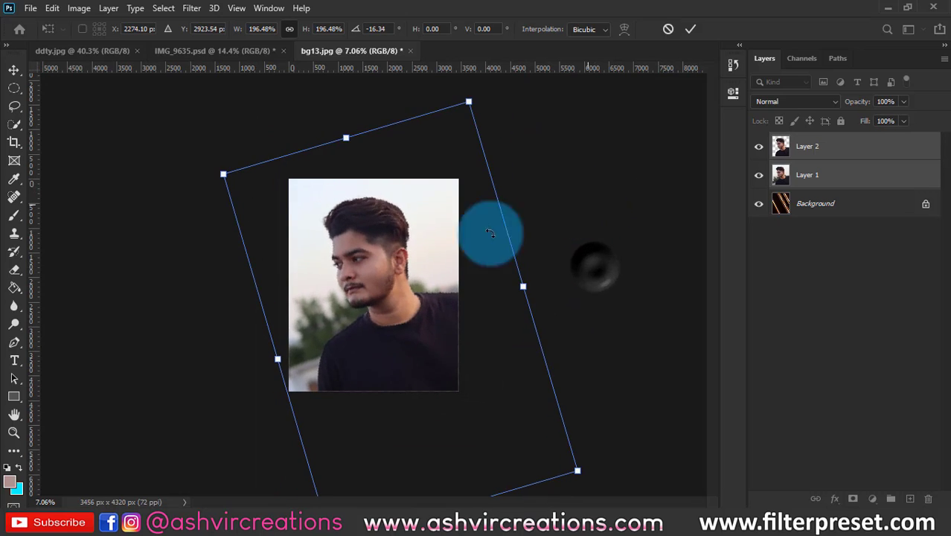
{"action": "mouse_move", "coordinate": [354, 238]}
{"action": "left_mouse_down"}
{"action": "mouse_move", "coordinate": [384, 347]}
{"action": "mouse_move", "coordinate": [379, 276]}
{"action": "mouse_move", "coordinate": [362, 242]}
{"action": "mouse_move", "coordinate": [354, 255]}
{"action": "left_mouse_up"}
{"action": "left_click_drag", "start_coordinate": [459, 101], "coordinate": [462, 138]}
{"action": "left_click_drag", "start_coordinate": [398, 256], "coordinate": [395, 246]}
{"action": "key", "text": "Return"}
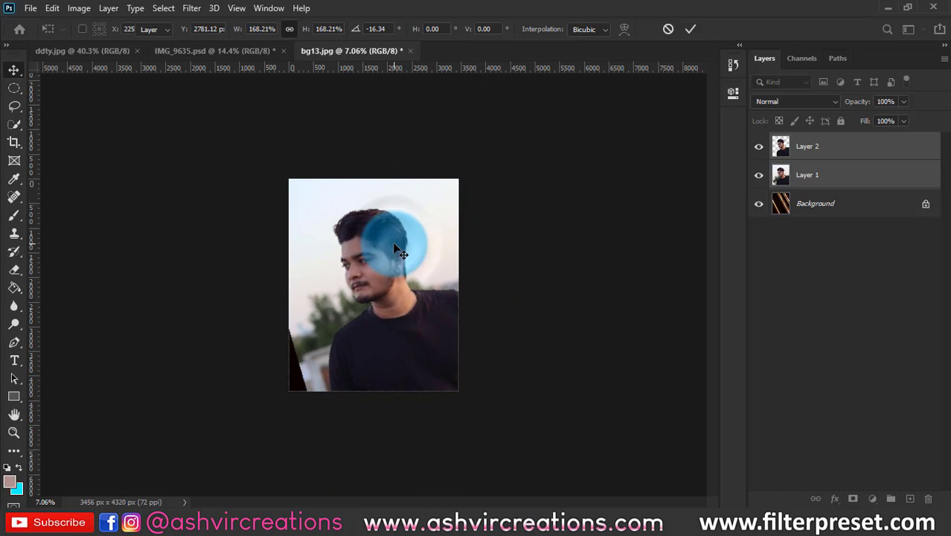
{"action": "key", "text": "ctrl+plus"}
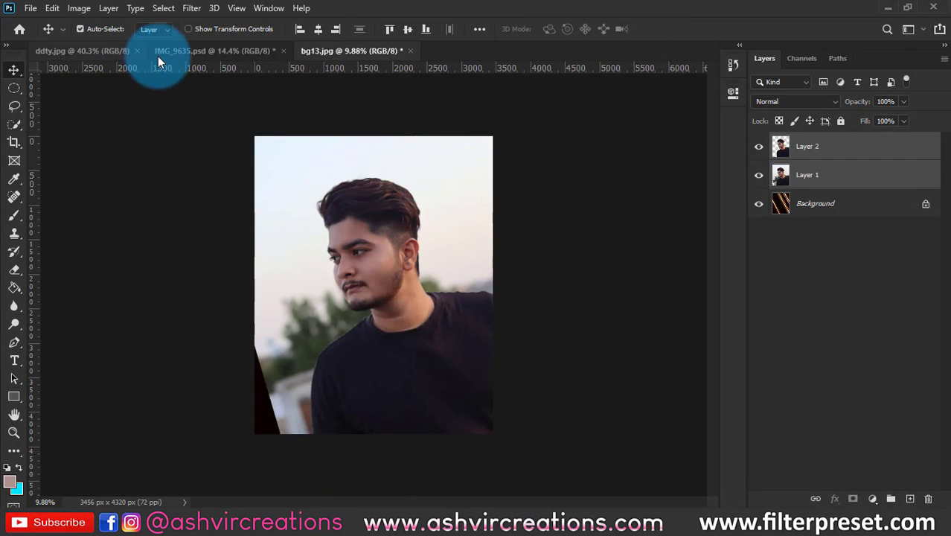
Close IMG_9635.psd without saving its changes.
{"action": "left_click", "coordinate": [193, 54]}
{"action": "left_click", "coordinate": [284, 51]}
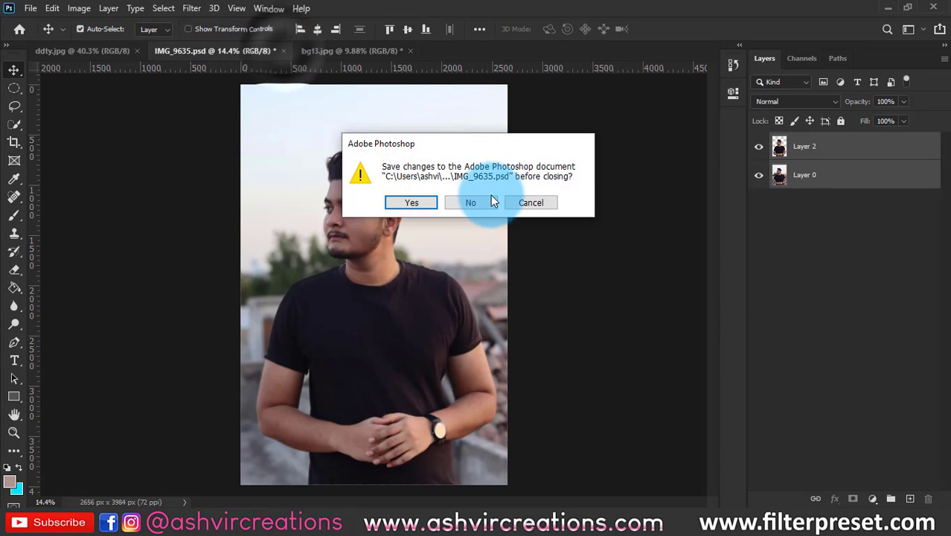
{"action": "left_click", "coordinate": [471, 202]}
Arrange the ddty.jpg and bg13.jpg documents side by side with the 2-up Vertical layout.
{"action": "left_click", "coordinate": [269, 8]}
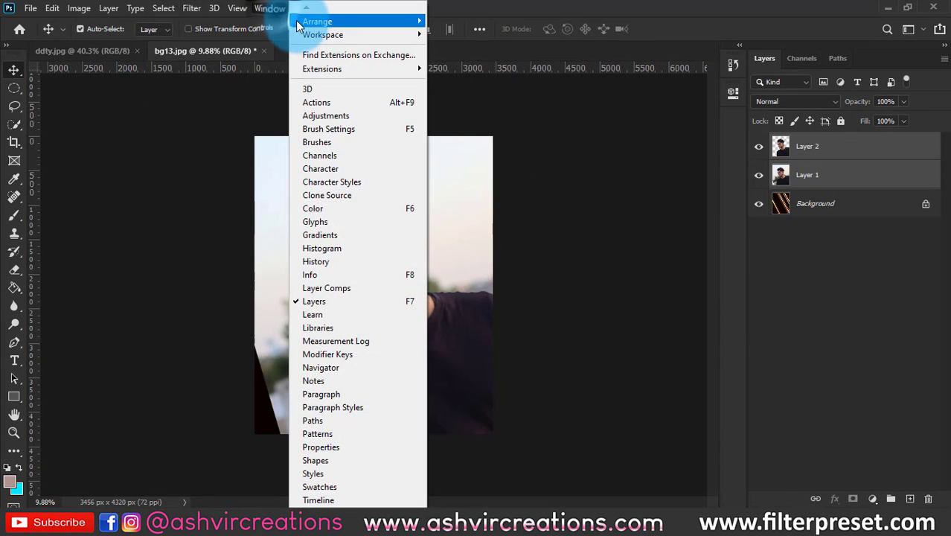
{"action": "mouse_move", "coordinate": [330, 27]}
{"action": "left_click", "coordinate": [459, 59]}
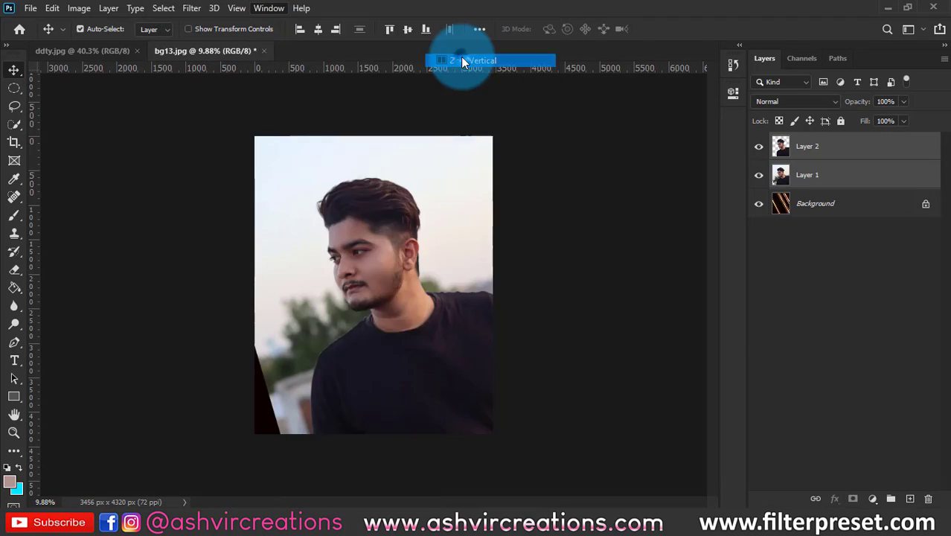
Regroup the two documents as tabs, tile them again in the 2-up Vertical layout and fit bg13.jpg to its window.
{"action": "left_click_drag", "start_coordinate": [449, 175], "coordinate": [342, 141]}
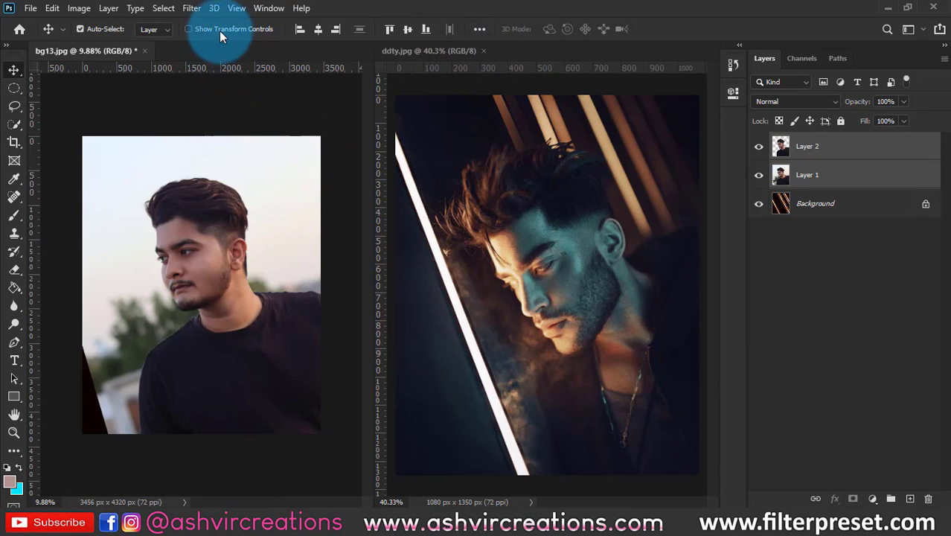
{"action": "left_click_drag", "start_coordinate": [113, 49], "coordinate": [475, 49]}
{"action": "left_click", "coordinate": [266, 9]}
{"action": "mouse_move", "coordinate": [319, 21]}
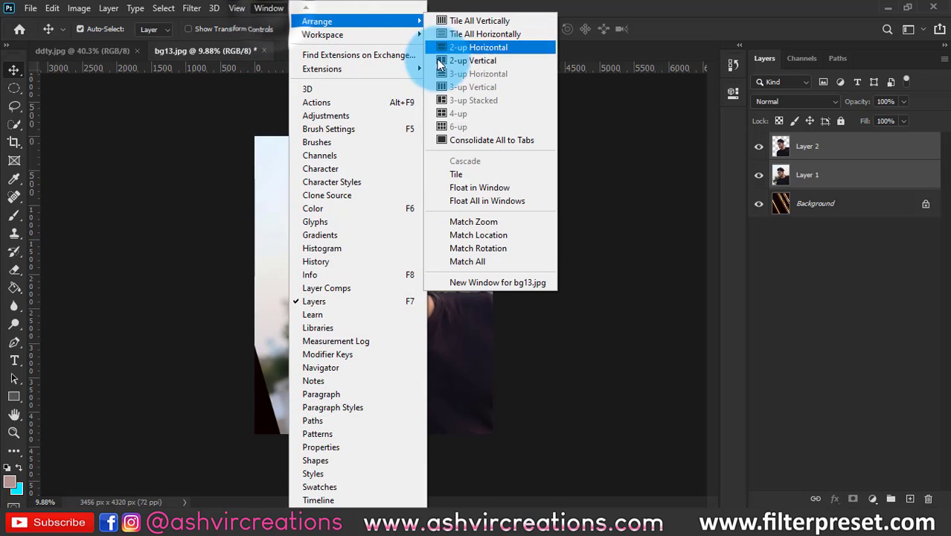
{"action": "left_click", "coordinate": [451, 60]}
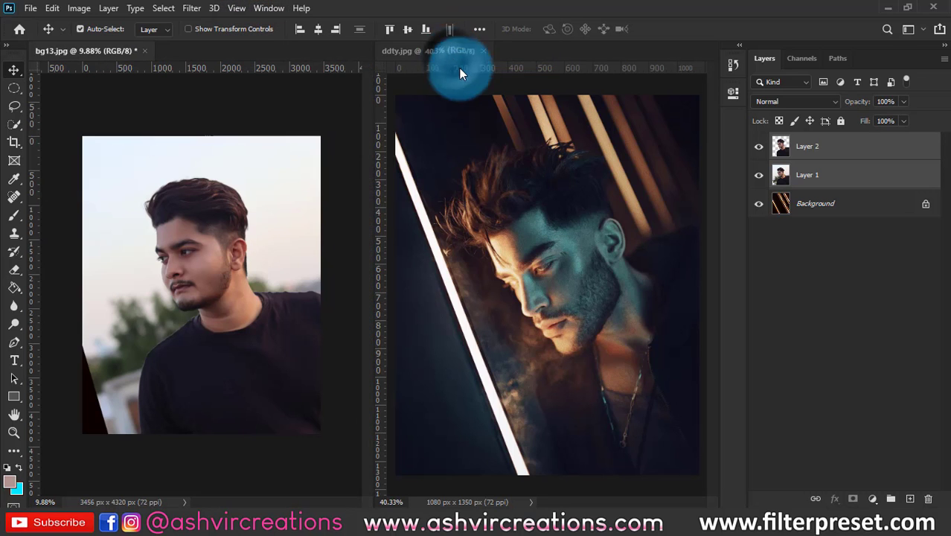
{"action": "key", "text": "ctrl+0"}
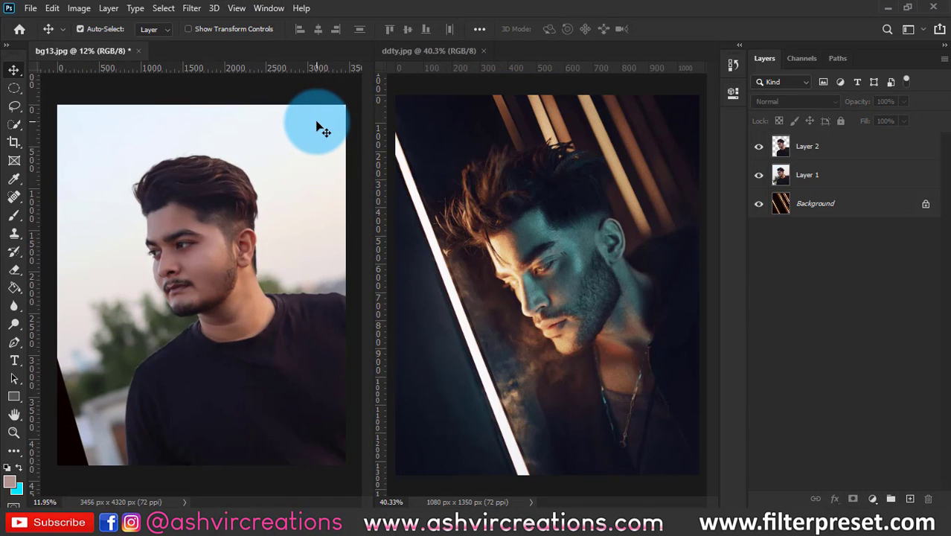
Set the opacity of Layer 1, the portrait with its original background, to 0%.
{"action": "left_click", "coordinate": [305, 134]}
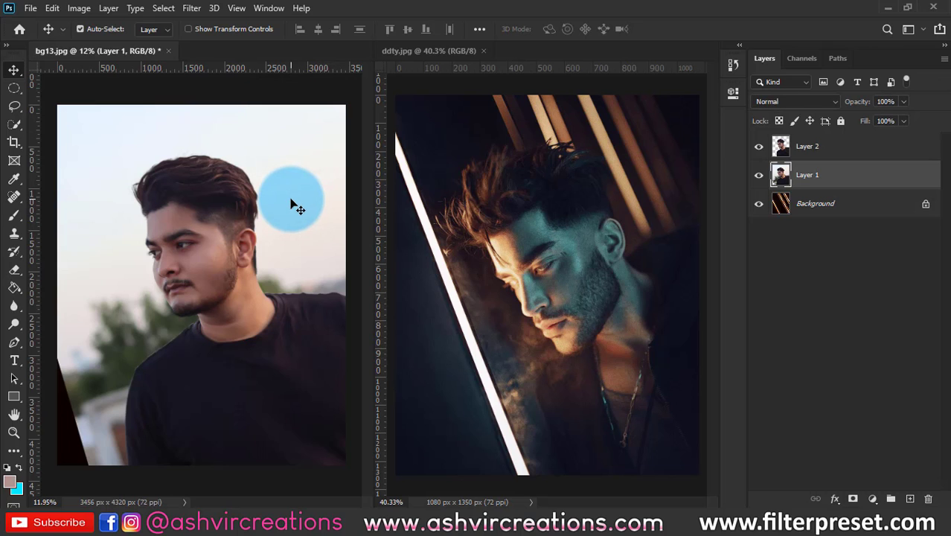
{"action": "left_click", "coordinate": [759, 177]}
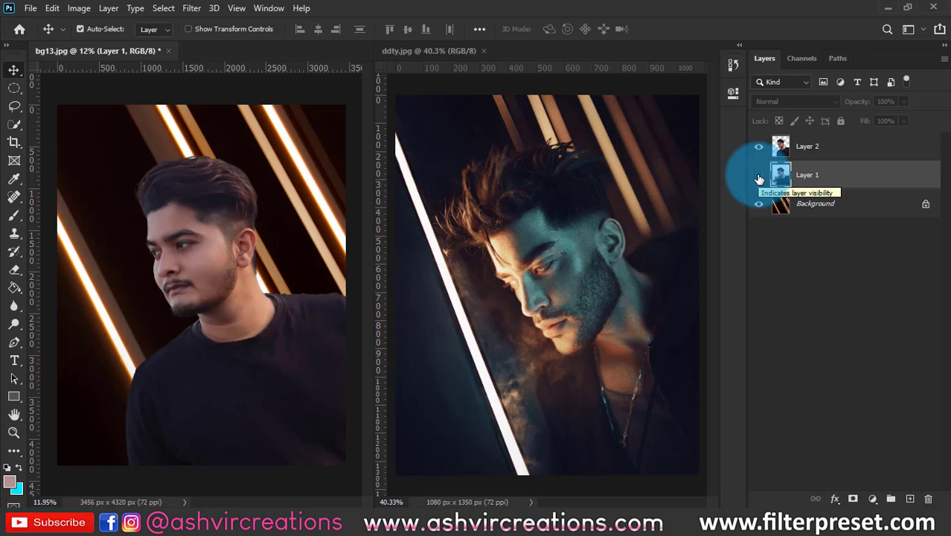
{"action": "left_click", "coordinate": [759, 177]}
{"action": "left_click", "coordinate": [815, 148], "text": "shift"}
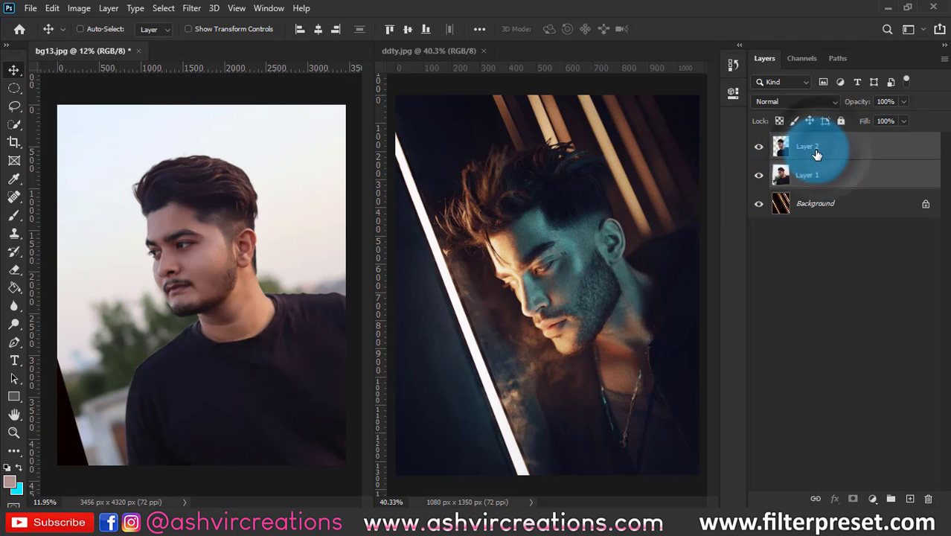
{"action": "left_click", "coordinate": [816, 176]}
{"action": "left_click_drag", "start_coordinate": [854, 102], "coordinate": [735, 97]}
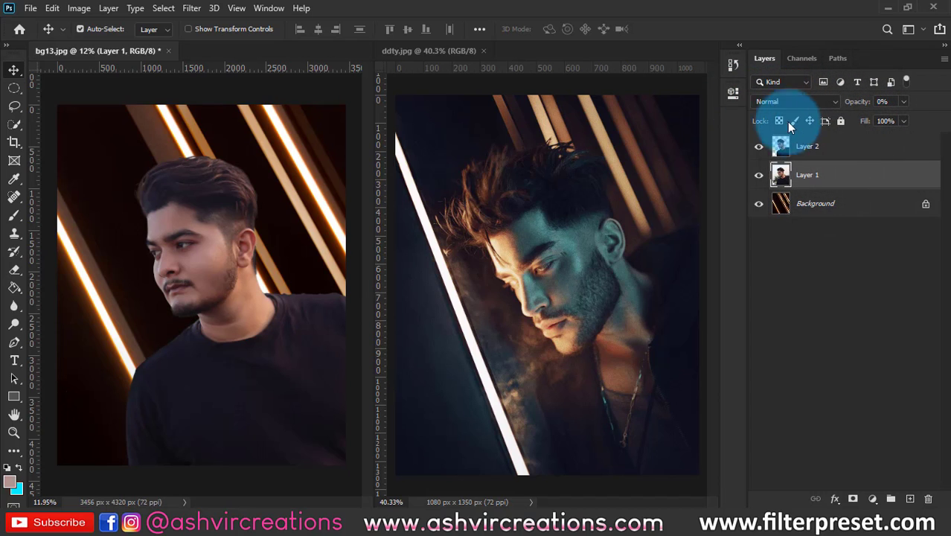
Free-transform Layer 1 and Layer 2 together, rotating them to -10.89° and moving them to about X 2304 px, Y 2835 px.
{"action": "left_click", "coordinate": [818, 148], "text": "shift"}
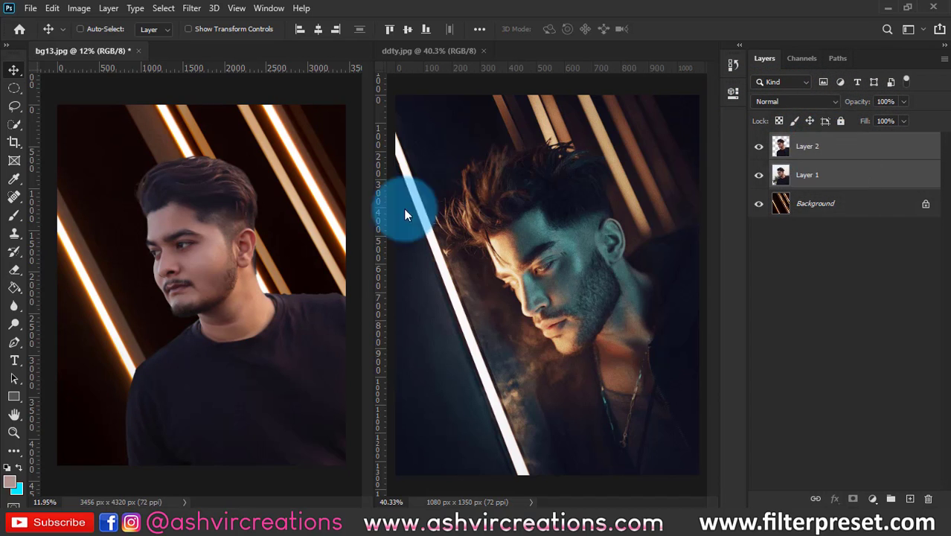
{"action": "key", "text": "ctrl+t"}
{"action": "key", "text": "ctrl+0"}
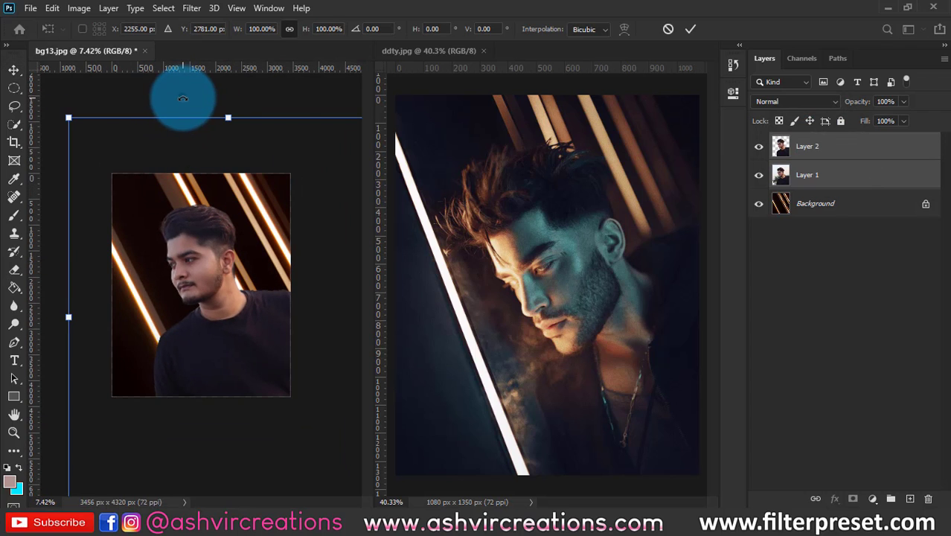
{"action": "left_click_drag", "start_coordinate": [183, 98], "coordinate": [136, 100]}
{"action": "mouse_move", "coordinate": [236, 232]}
{"action": "left_mouse_down"}
{"action": "mouse_move", "coordinate": [254, 239]}
{"action": "mouse_move", "coordinate": [242, 246]}
{"action": "left_mouse_up"}
{"action": "key", "text": "ctrl+0"}
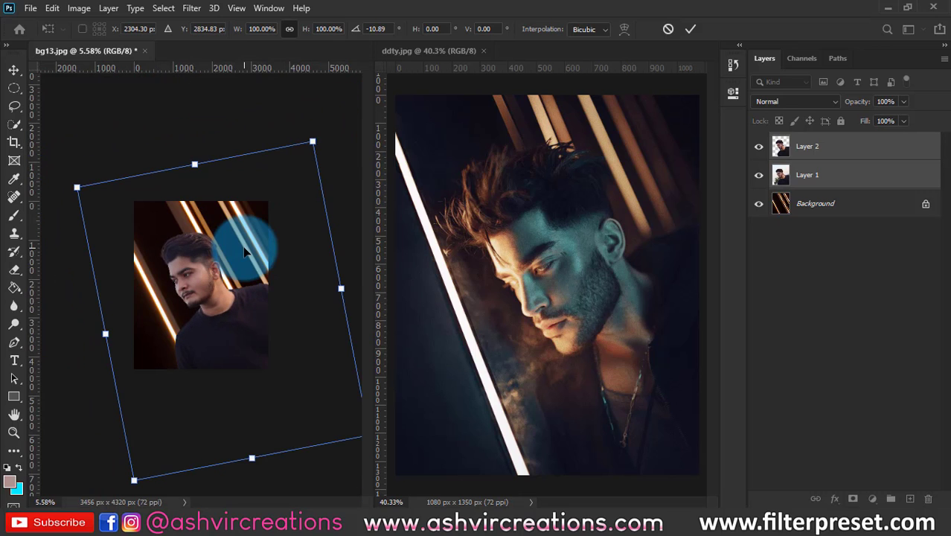
{"action": "key", "text": "ctrl+minus"}
{"action": "key", "text": "ctrl+plus"}
{"action": "key", "text": "ctrl+plus"}
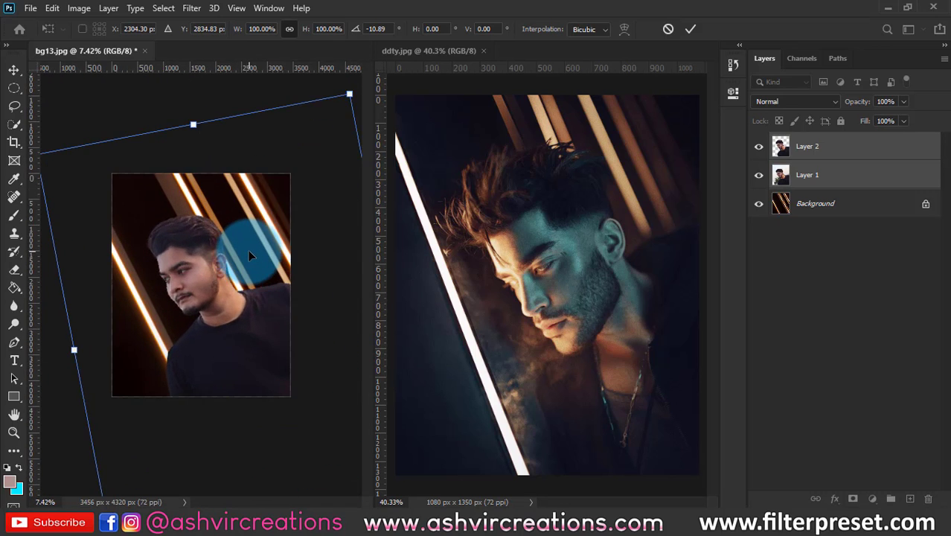
Scale both portrait layers to 120.39% and move them about 212 px right and 387 px down.
{"action": "key", "text": "ctrl+minus"}
{"action": "left_click_drag", "start_coordinate": [85, 195], "coordinate": [61, 174]}
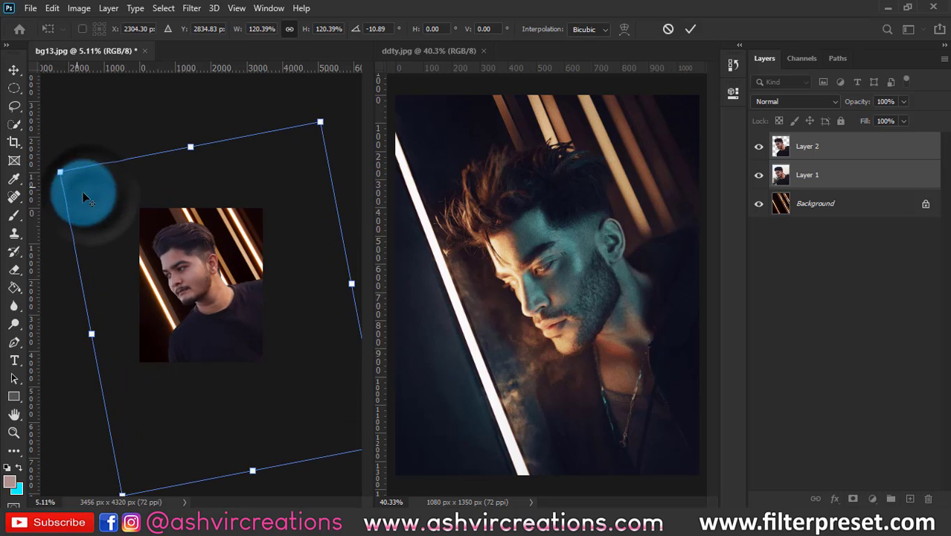
{"action": "scroll", "coordinate": [225, 291], "scroll_direction": "up", "scroll_amount": 2}
{"action": "scroll", "coordinate": [225, 291], "scroll_direction": "down", "scroll_amount": 2}
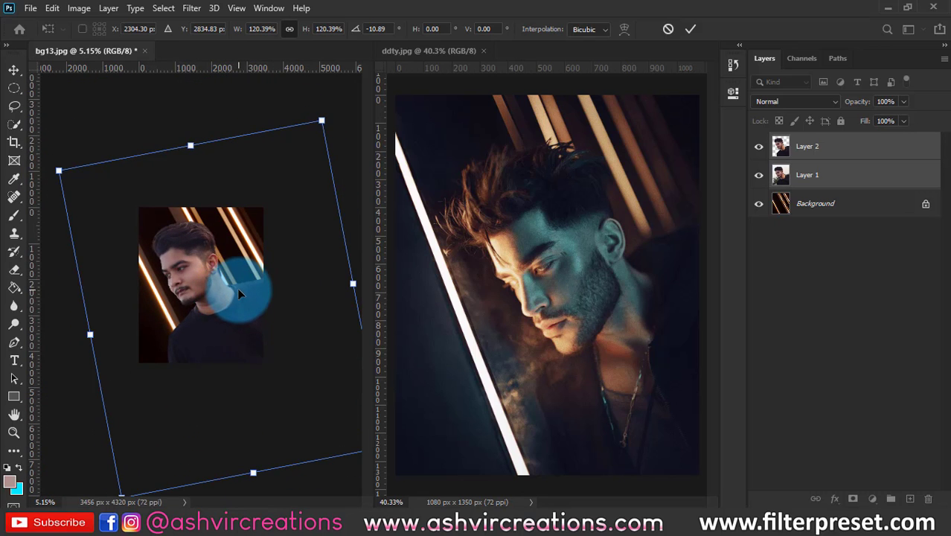
{"action": "left_click_drag", "start_coordinate": [237, 287], "coordinate": [247, 301]}
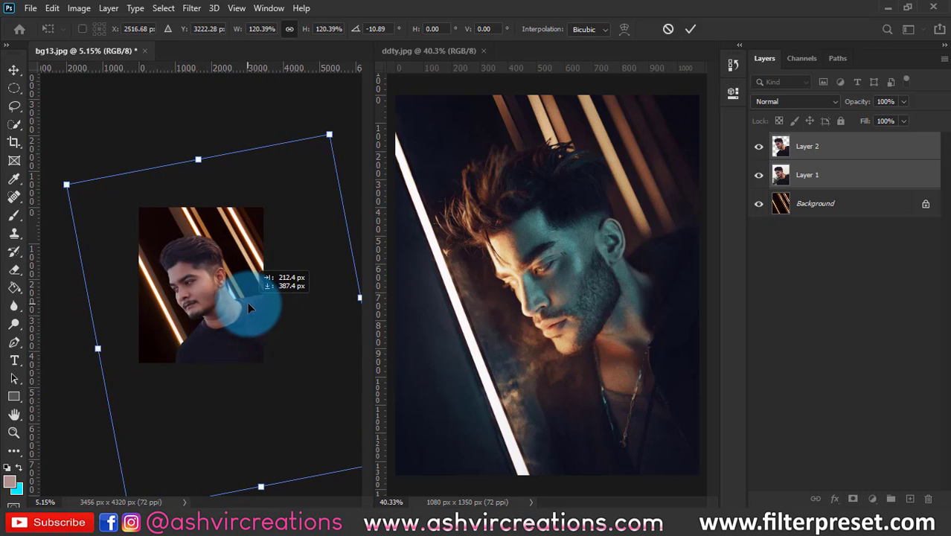
{"action": "scroll", "coordinate": [247, 302], "scroll_direction": "up", "scroll_amount": 2}
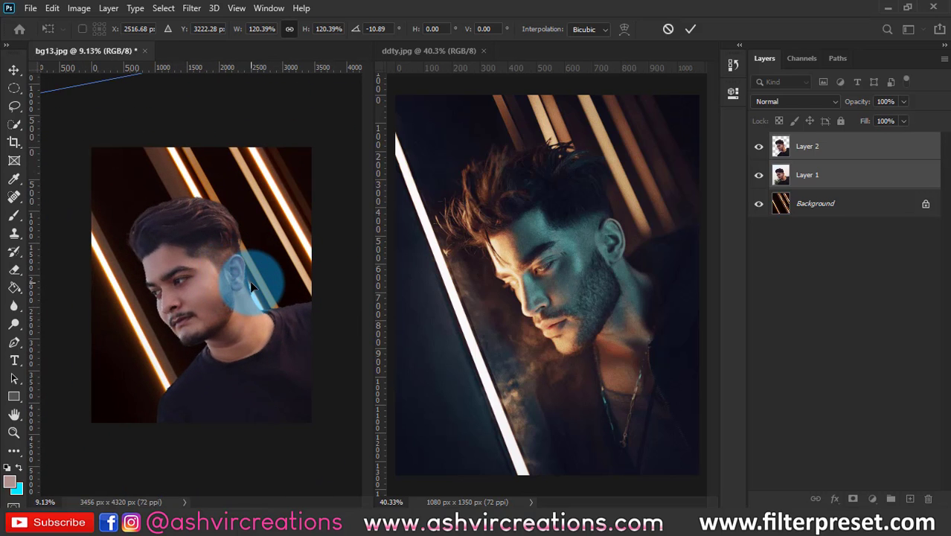
{"action": "scroll", "coordinate": [245, 292], "scroll_direction": "up", "scroll_amount": 1}
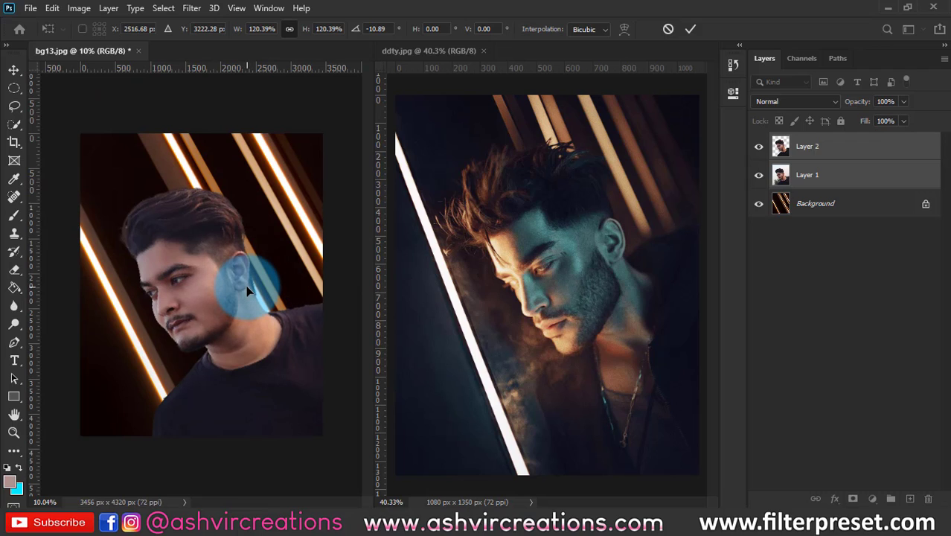
Nudge both portrait layers slightly right and up to about X 2537 px, Y 3173 px.
{"action": "key", "text": "Right"}
{"action": "key", "text": "Right"}
{"action": "key", "text": "Right"}
{"action": "key", "text": "Right"}
{"action": "key", "text": "Right"}
{"action": "key", "text": "Up"}
{"action": "key", "text": "Up"}
{"action": "key", "text": "Up"}
{"action": "key", "text": "Up"}
{"action": "key", "text": "Up"}
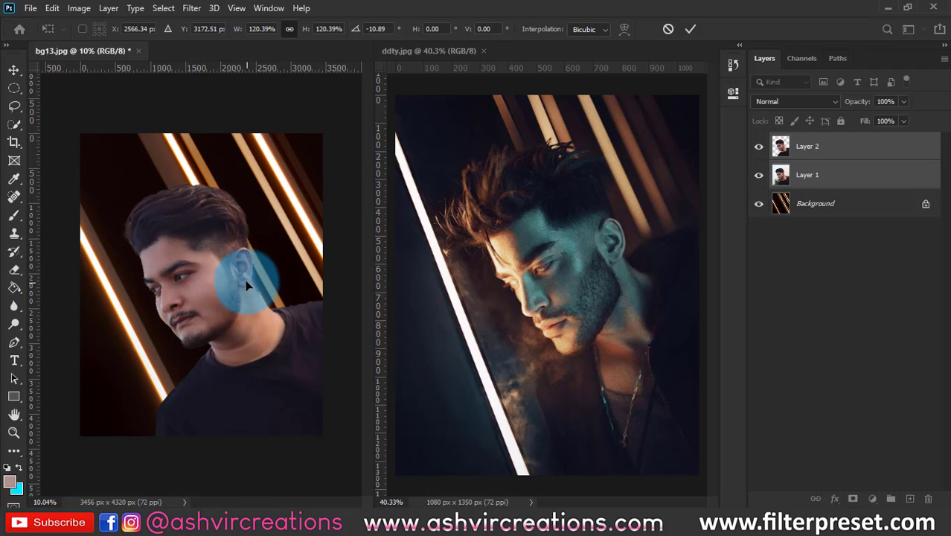
{"action": "key", "text": "Left"}
{"action": "key", "text": "Left"}
{"action": "key", "text": "Left"}
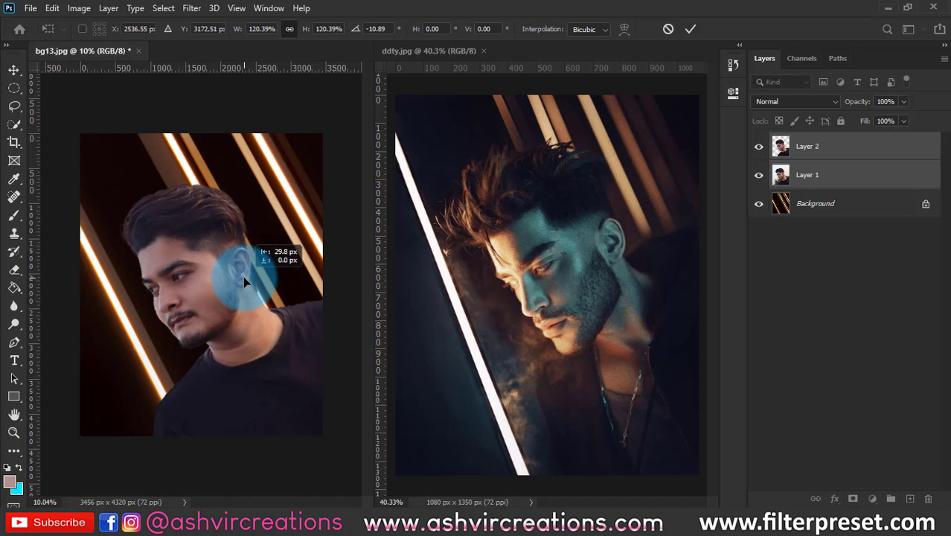
Move the man further up and left to about Y 2974 px and apply the transform.
{"action": "key", "text": "ctrl+minus"}
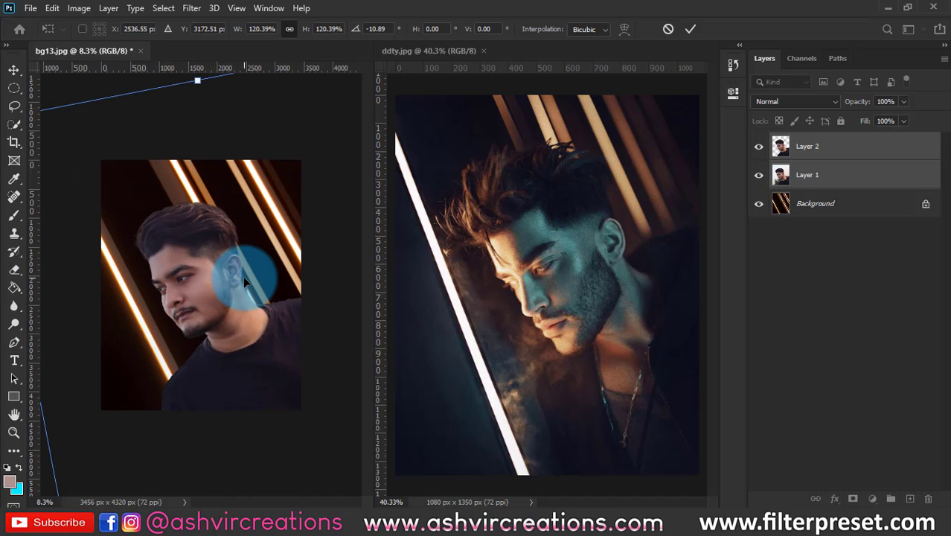
{"action": "scroll", "coordinate": [242, 275], "scroll_direction": "up", "scroll_amount": 3}
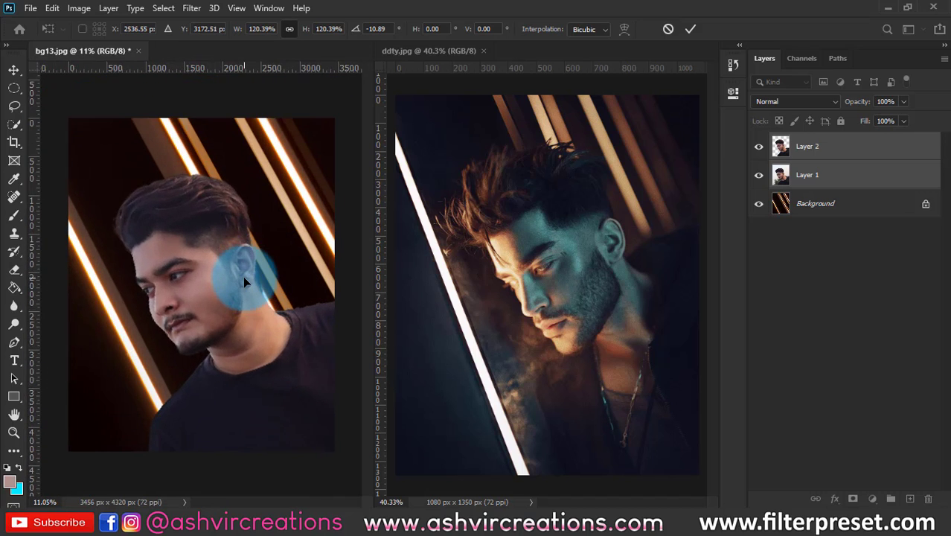
{"action": "mouse_move", "coordinate": [242, 275]}
{"action": "left_mouse_down"}
{"action": "mouse_move", "coordinate": [256, 296]}
{"action": "mouse_move", "coordinate": [251, 281]}
{"action": "left_mouse_up"}
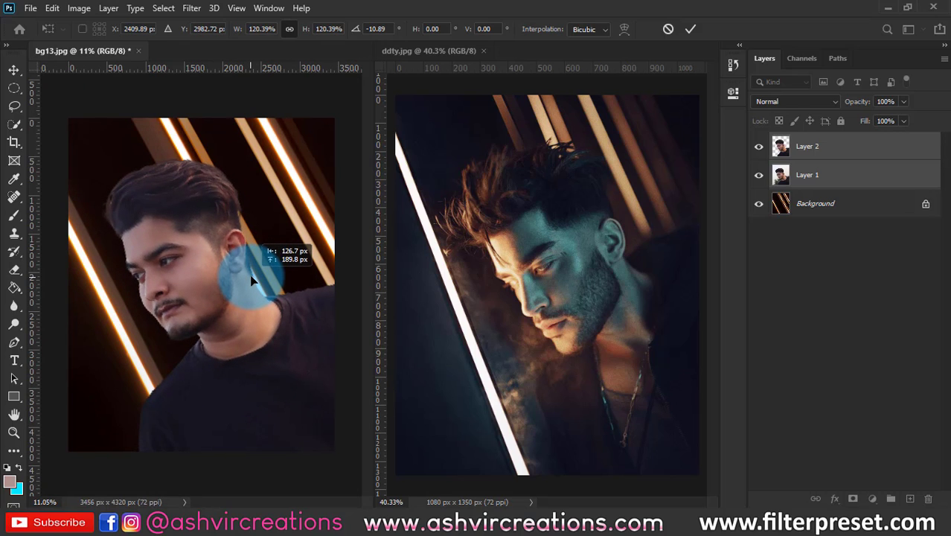
{"action": "left_click_drag", "start_coordinate": [252, 279], "coordinate": [252, 274]}
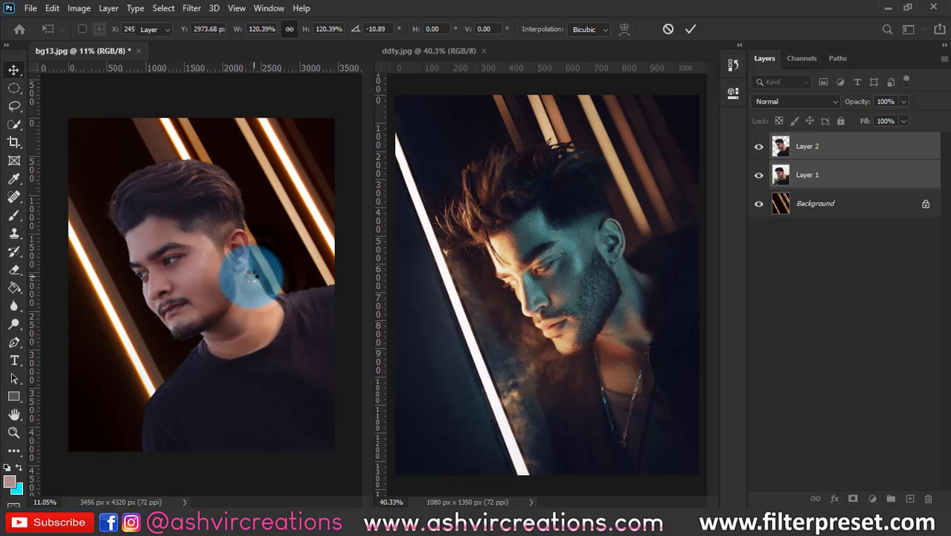
{"action": "key", "text": "Return"}
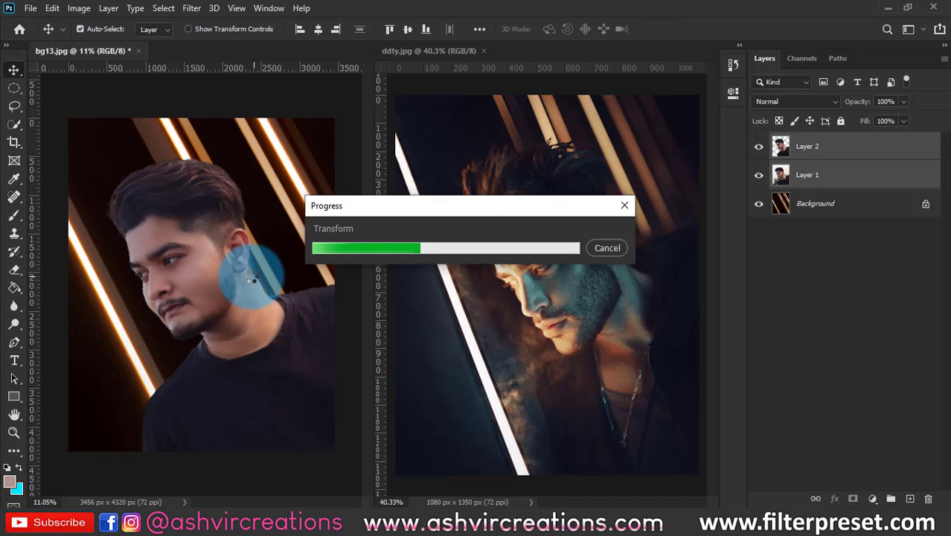
Free-transform both portrait layers again, moving the man toward the canvas's right edge at about X 3093 px, Y 2849 px.
{"action": "scroll", "coordinate": [249, 273], "scroll_direction": "down", "scroll_amount": 2}
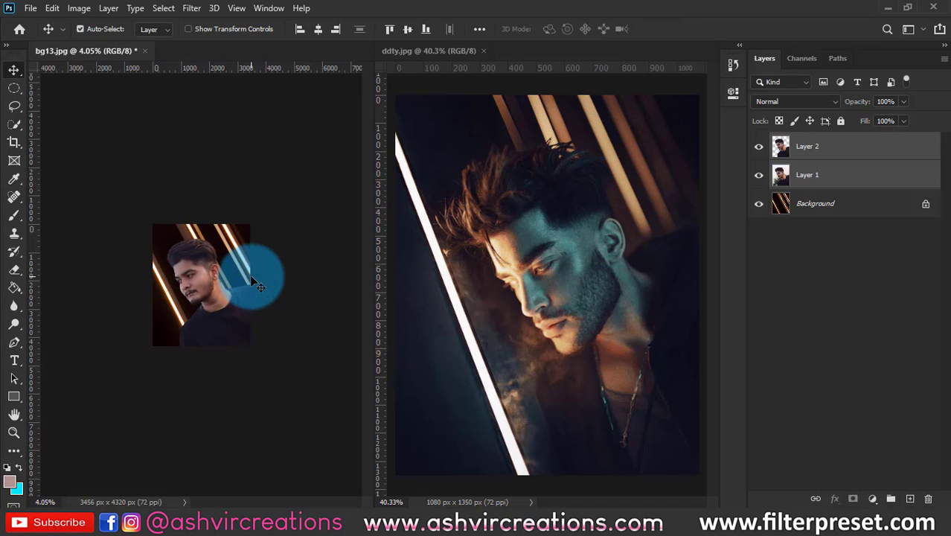
{"action": "left_click_drag", "start_coordinate": [250, 274], "coordinate": [187, 287]}
{"action": "scroll", "coordinate": [195, 296], "scroll_direction": "up", "scroll_amount": 2}
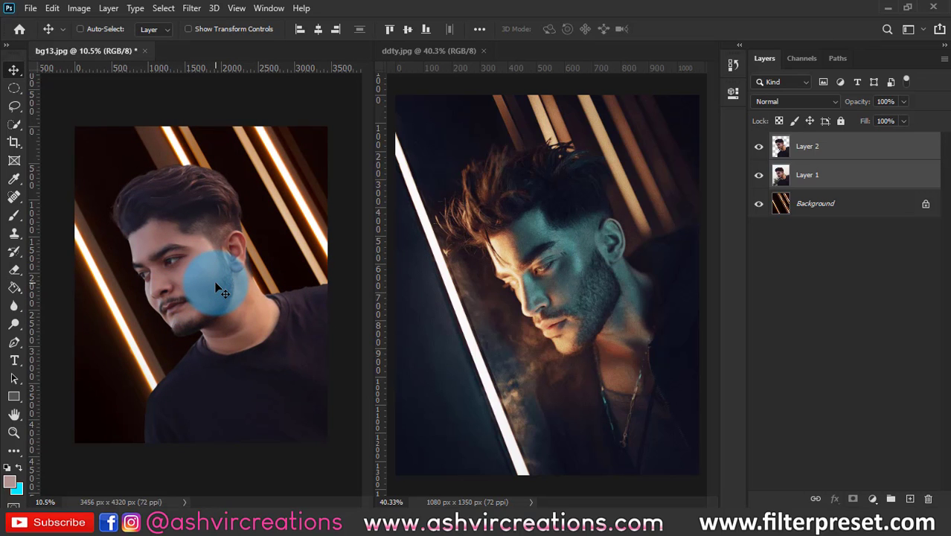
{"action": "key", "text": "ctrl+t"}
{"action": "left_click_drag", "start_coordinate": [251, 320], "coordinate": [262, 287]}
{"action": "key", "text": "ctrl+minus"}
{"action": "key", "text": "ctrl+minus"}
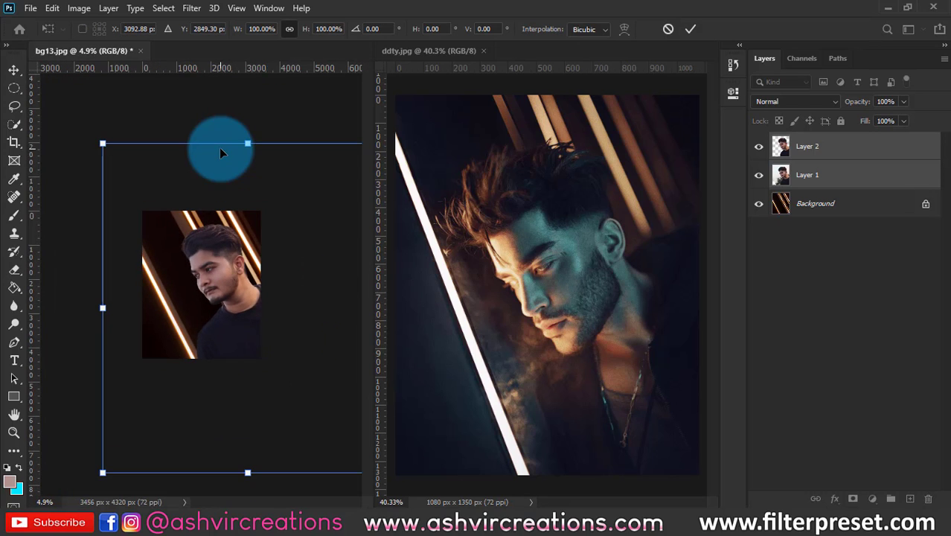
Rotate both portrait layers to -4.37° and move them to about X 3004 px, Y 2913 px.
{"action": "left_click_drag", "start_coordinate": [248, 100], "coordinate": [229, 244]}
{"action": "scroll", "coordinate": [197, 341], "scroll_direction": "up", "scroll_amount": 3}
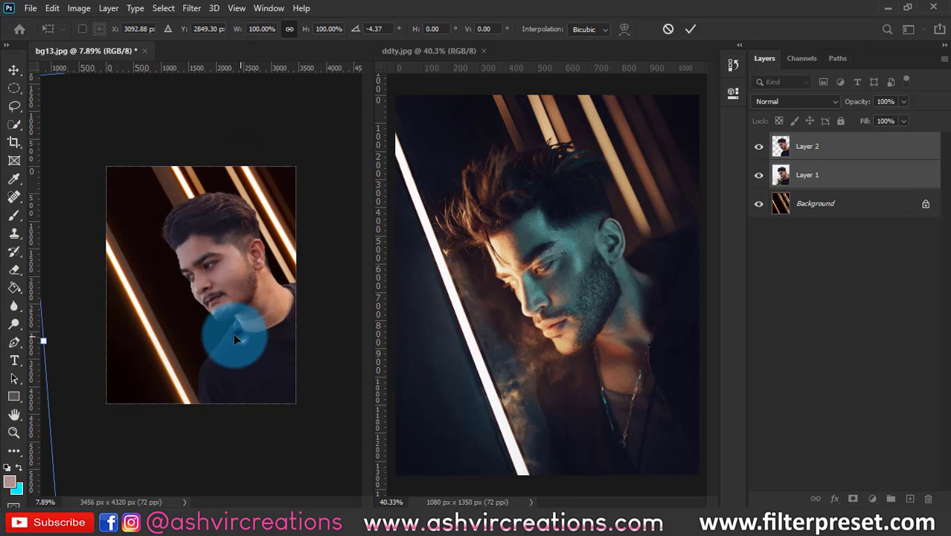
{"action": "left_click_drag", "start_coordinate": [234, 333], "coordinate": [235, 338]}
{"action": "scroll", "coordinate": [229, 338], "scroll_direction": "down", "scroll_amount": 2}
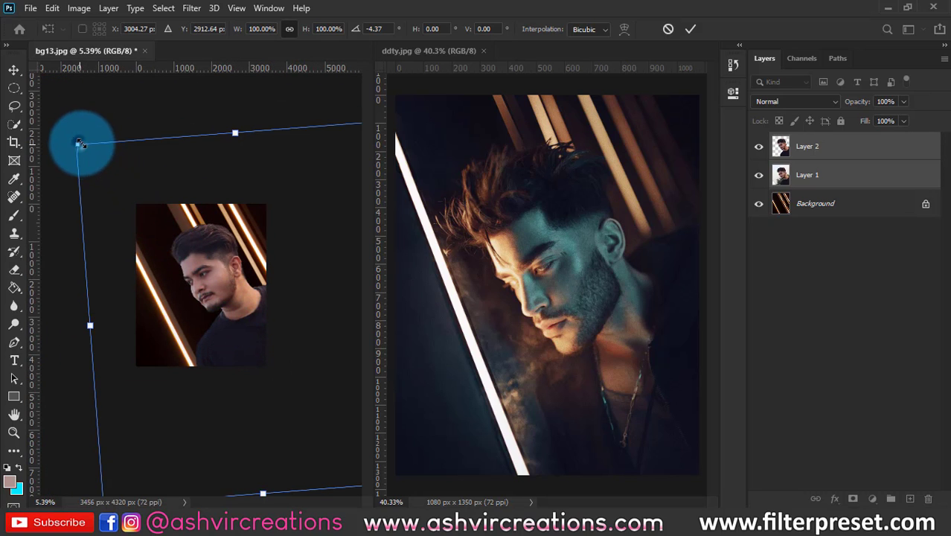
Scale both portrait layers to 89.78%, place them at about X 2797 px, Y 2475 px and apply the transform.
{"action": "left_click_drag", "start_coordinate": [78, 141], "coordinate": [95, 160]}
{"action": "left_click_drag", "start_coordinate": [153, 249], "coordinate": [243, 275]}
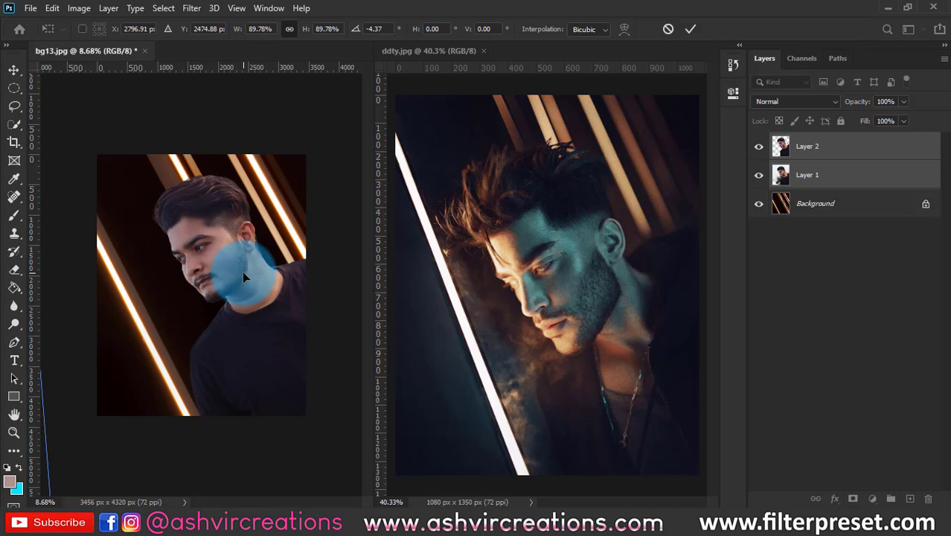
{"action": "scroll", "coordinate": [241, 270], "scroll_direction": "down", "scroll_amount": 2}
{"action": "scroll", "coordinate": [241, 269], "scroll_direction": "up", "scroll_amount": 4}
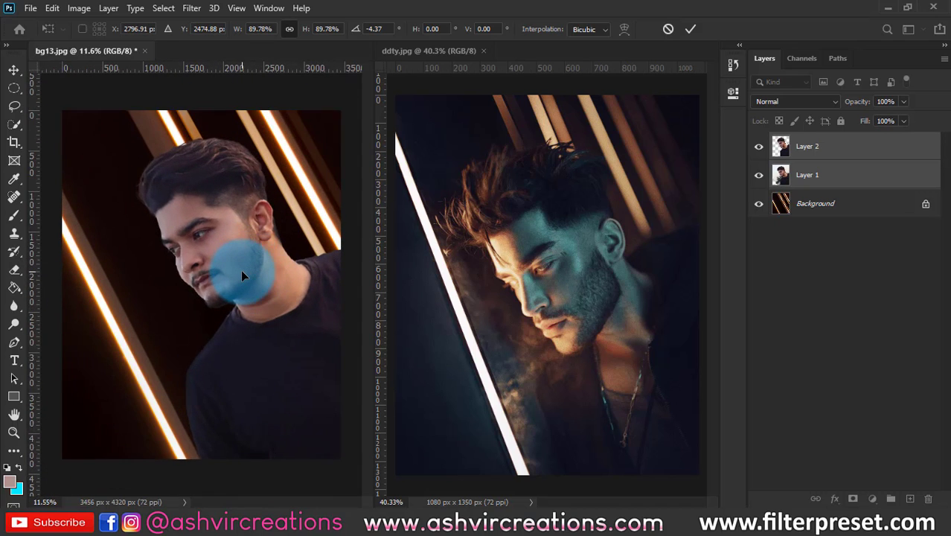
{"action": "scroll", "coordinate": [240, 275], "scroll_direction": "up", "scroll_amount": 1}
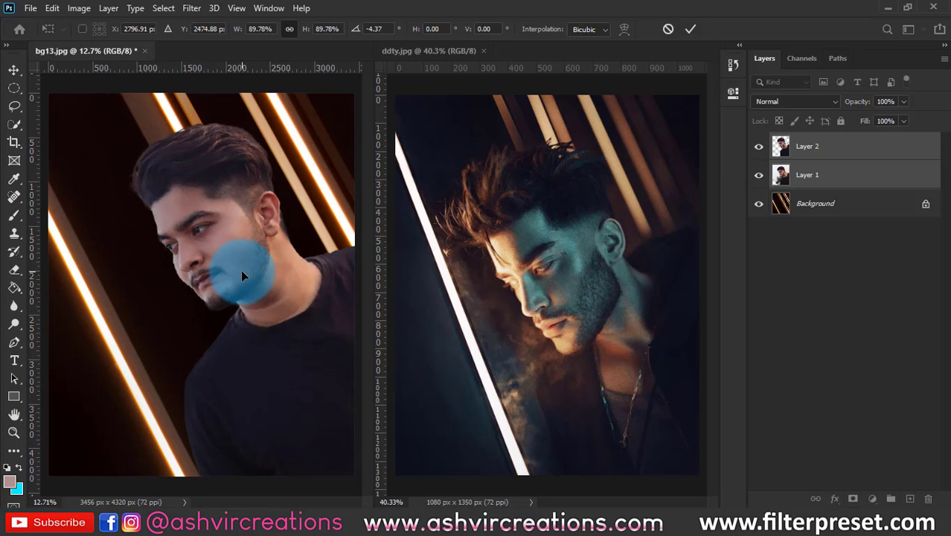
{"action": "key", "text": "Return"}
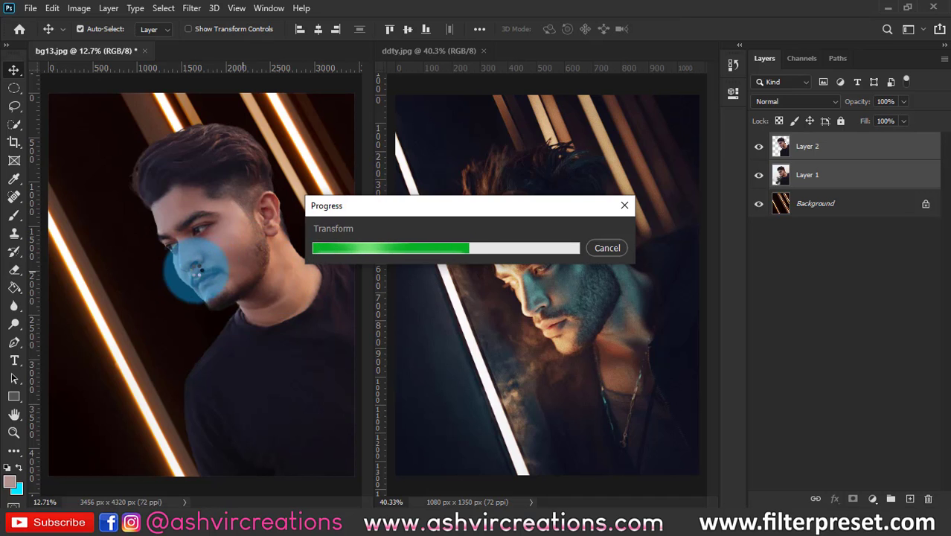
{"action": "scroll", "coordinate": [195, 266], "scroll_direction": "down", "scroll_amount": 2}
{"action": "scroll", "coordinate": [195, 262], "scroll_direction": "up", "scroll_amount": 1}
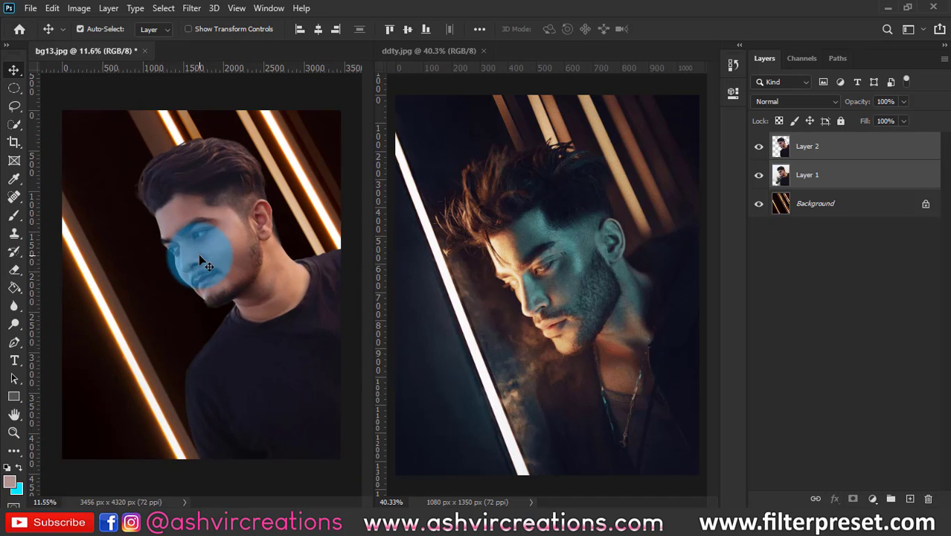
{"action": "scroll", "coordinate": [206, 254], "scroll_direction": "down", "scroll_amount": 2}
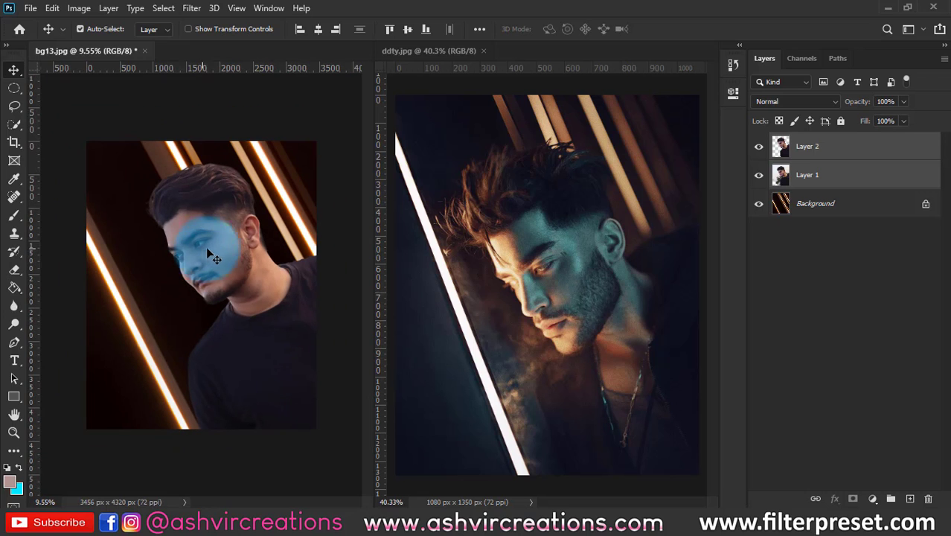
Select only the top cut-out portrait layer, Layer 2, and hide Layer 1 beneath it.
{"action": "right_click", "coordinate": [231, 220]}
{"action": "left_click", "coordinate": [230, 216]}
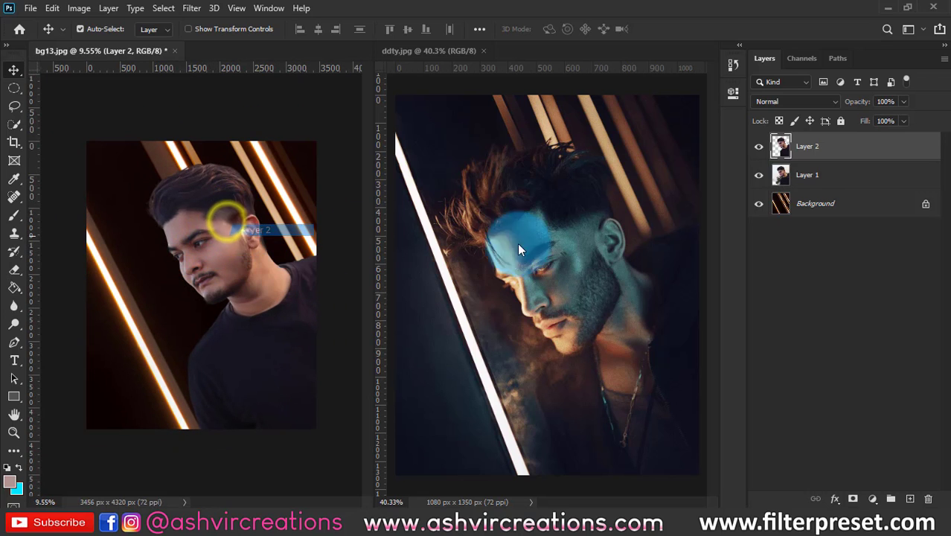
{"action": "left_click_drag", "start_coordinate": [769, 183], "coordinate": [560, 230]}
{"action": "scroll", "coordinate": [199, 278], "scroll_direction": "up", "scroll_amount": 2}
{"action": "scroll", "coordinate": [198, 276], "scroll_direction": "down", "scroll_amount": 1}
{"action": "left_click", "coordinate": [236, 238]}
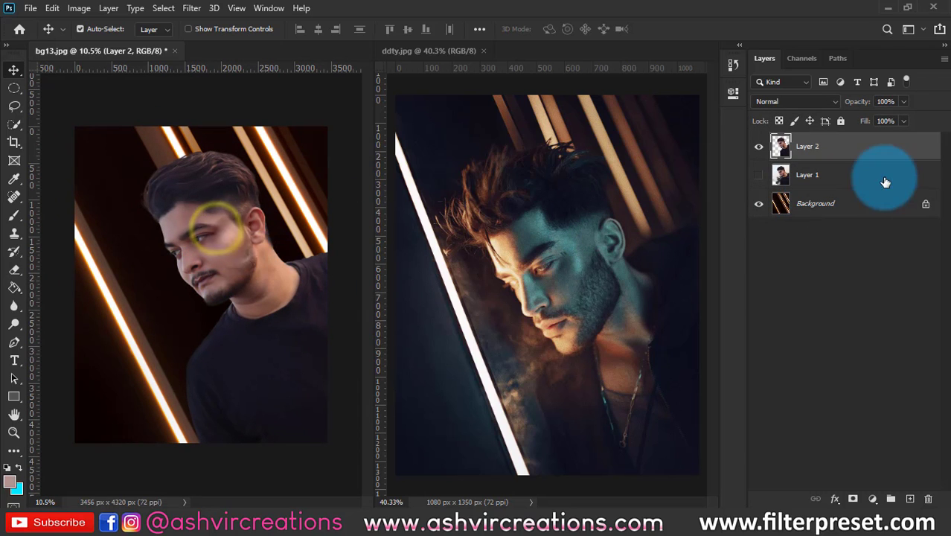
Add a Levels adjustment clipped to Layer 2, set its shadow input level to 12, and compare the portrait with and without it.
{"action": "left_click", "coordinate": [869, 499]}
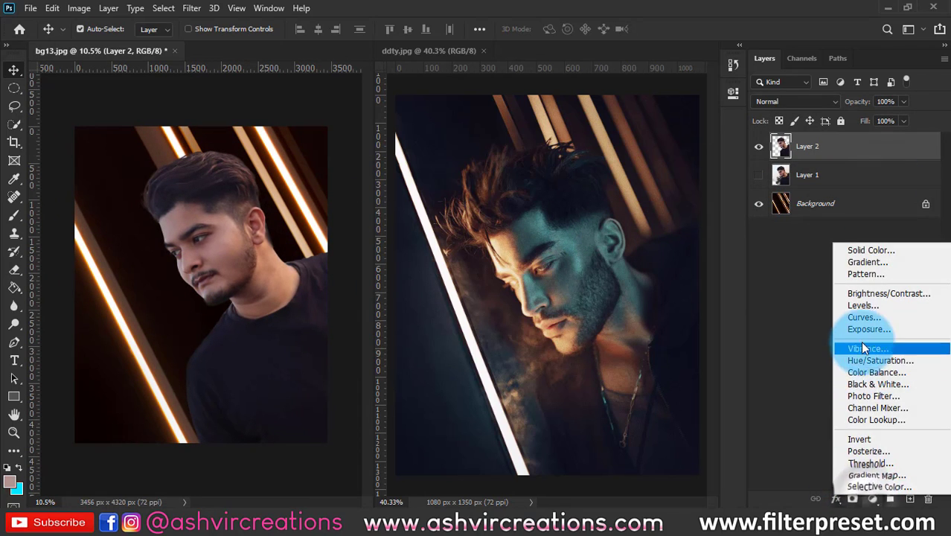
{"action": "left_click", "coordinate": [857, 306]}
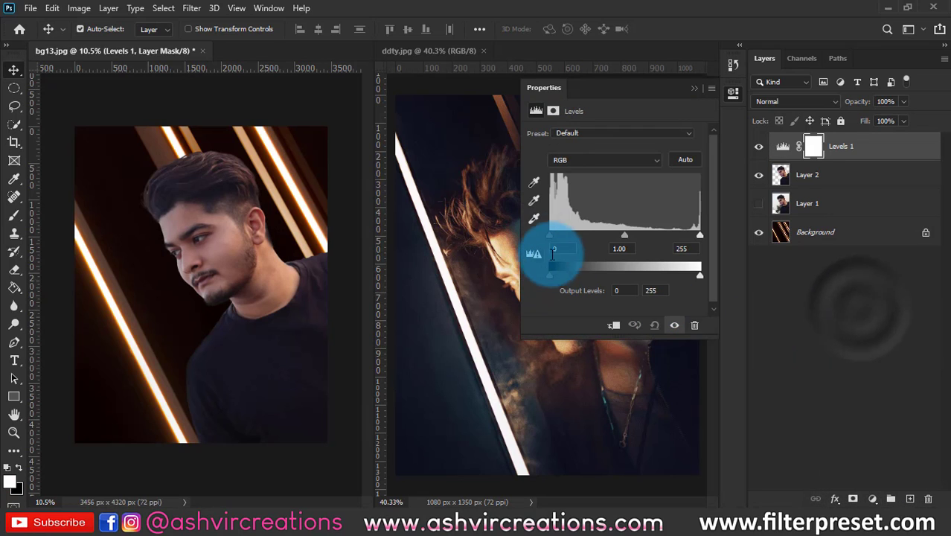
{"action": "left_click_drag", "start_coordinate": [556, 233], "coordinate": [557, 233]}
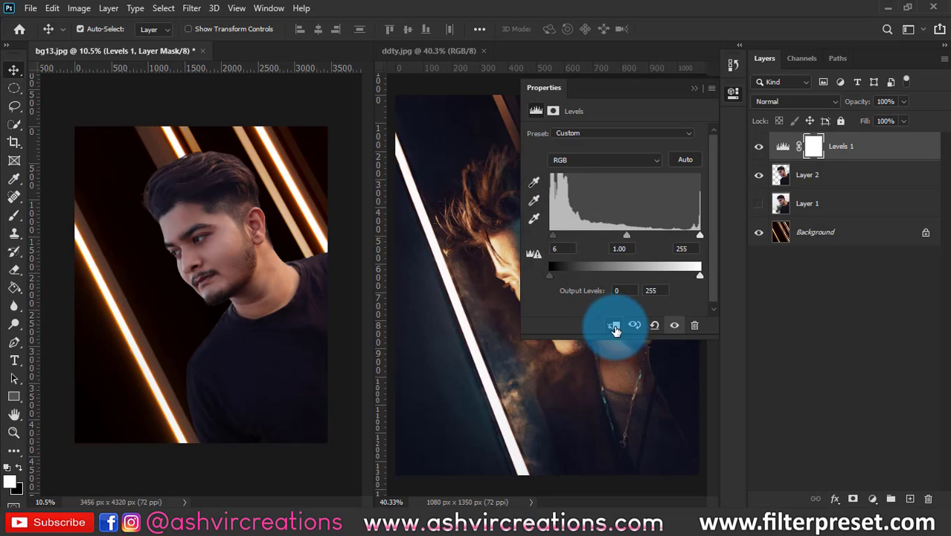
{"action": "left_click", "coordinate": [615, 329]}
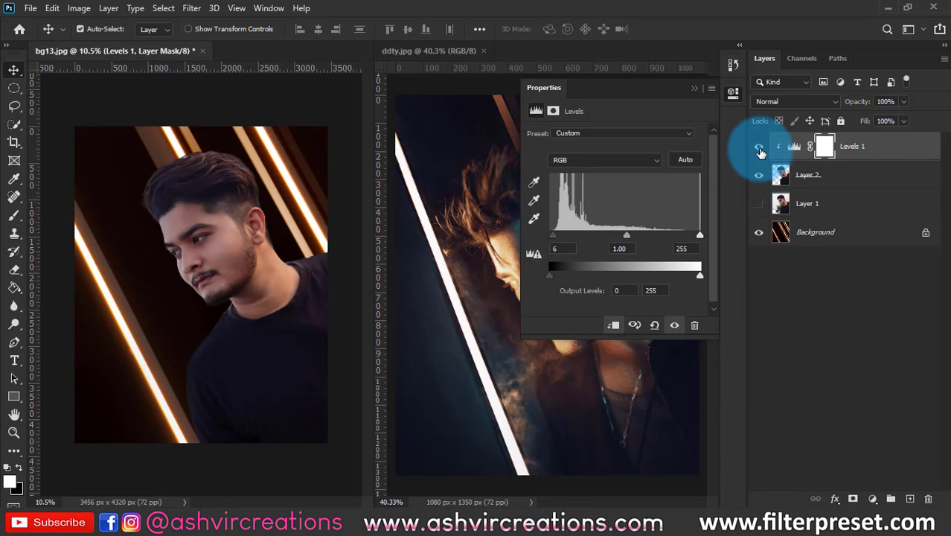
{"action": "left_click_drag", "start_coordinate": [552, 234], "coordinate": [557, 236]}
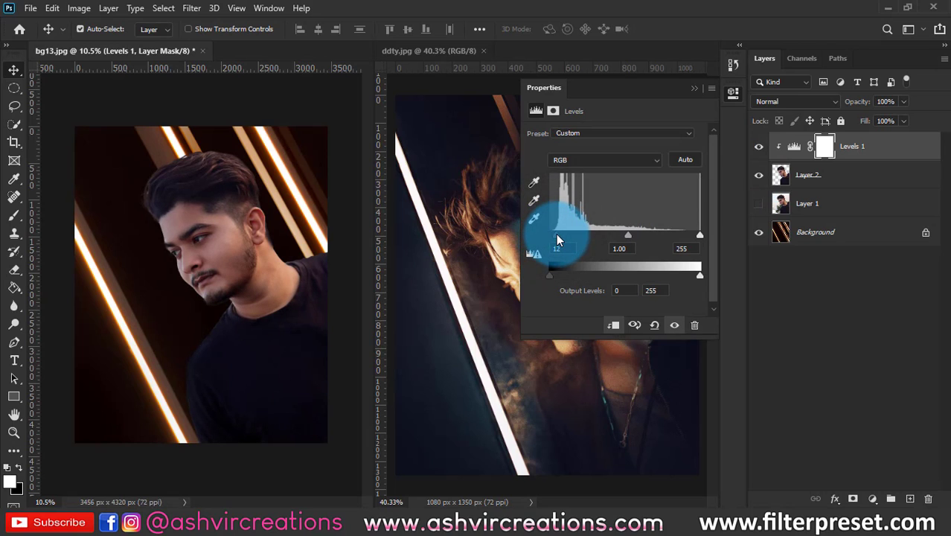
{"action": "left_click", "coordinate": [694, 88]}
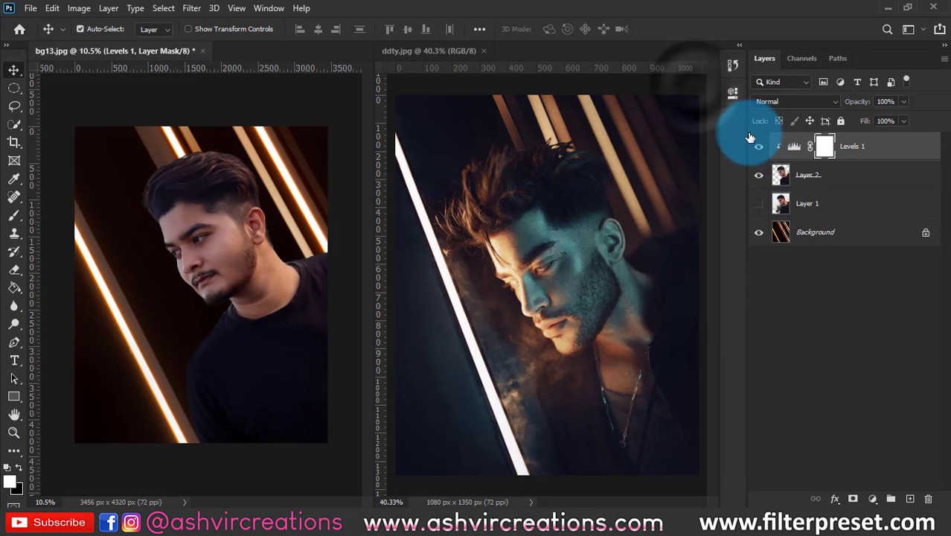
{"action": "left_click", "coordinate": [758, 146]}
{"action": "left_click", "coordinate": [758, 146]}
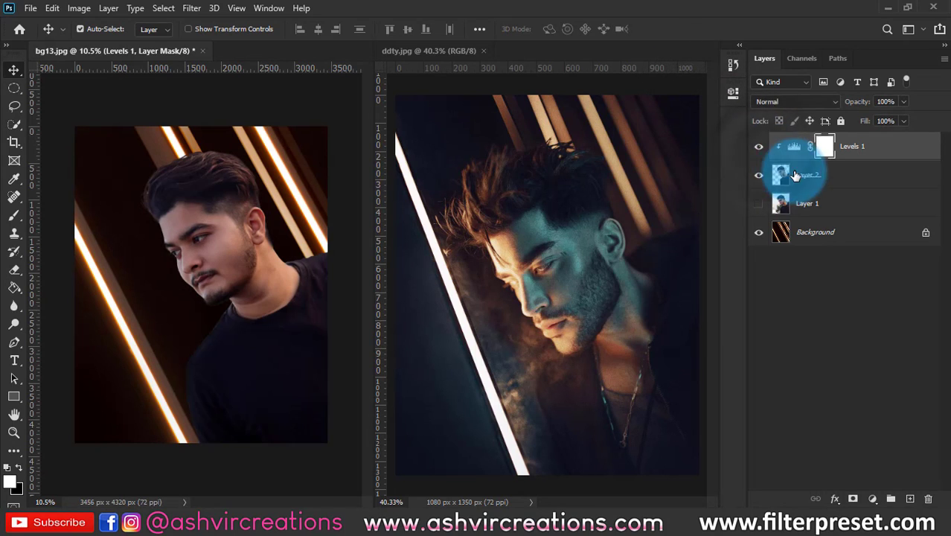
Merge the Levels adjustment with the cut-out portrait layer beneath it.
{"action": "left_click", "coordinate": [813, 178], "text": "ctrl"}
{"action": "right_click", "coordinate": [814, 178]}
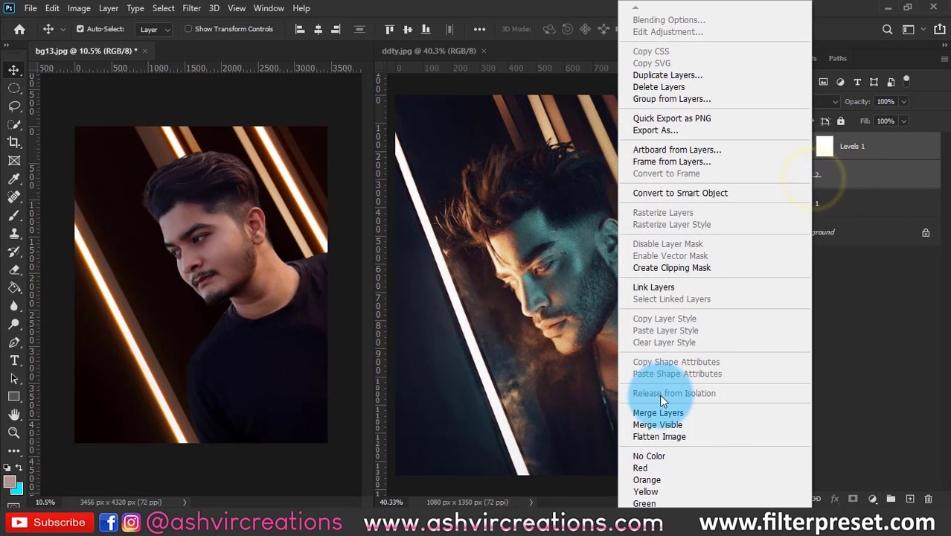
{"action": "left_click", "coordinate": [659, 413]}
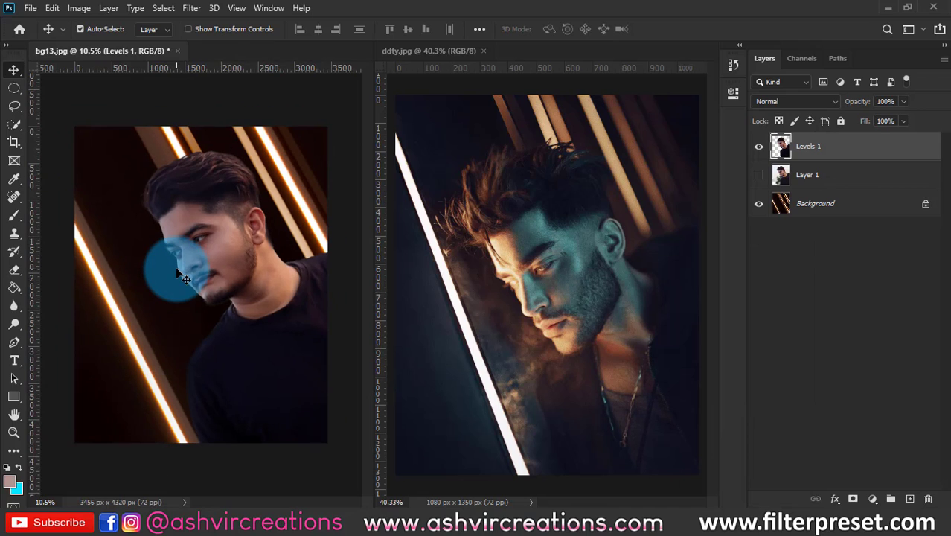
{"action": "scroll", "coordinate": [177, 271], "scroll_direction": "up", "scroll_amount": 1}
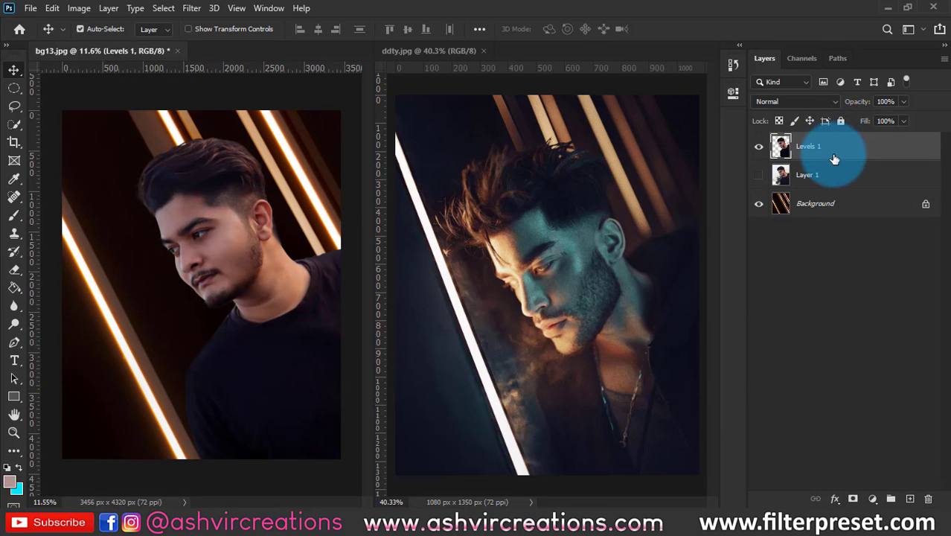
{"action": "scroll", "coordinate": [223, 216], "scroll_direction": "up", "scroll_amount": 1}
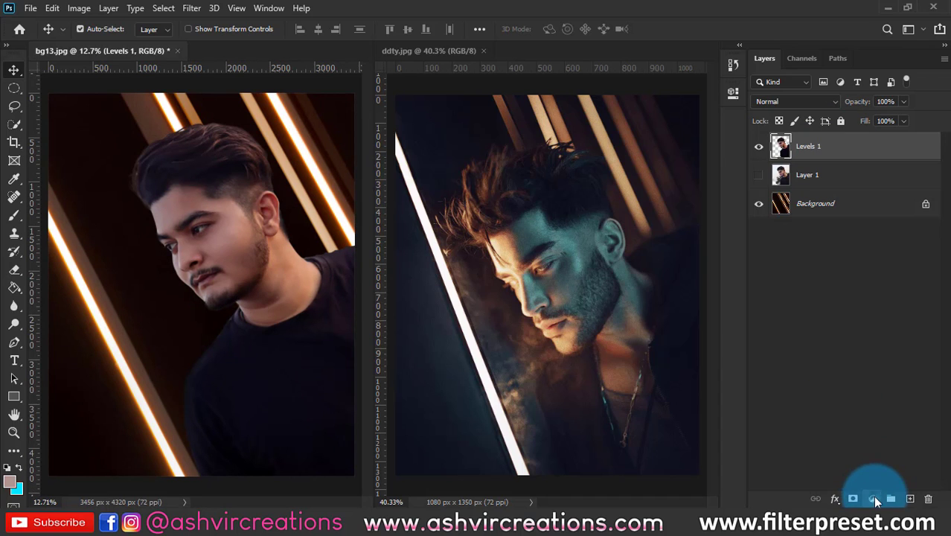
{"action": "left_click", "coordinate": [874, 500]}
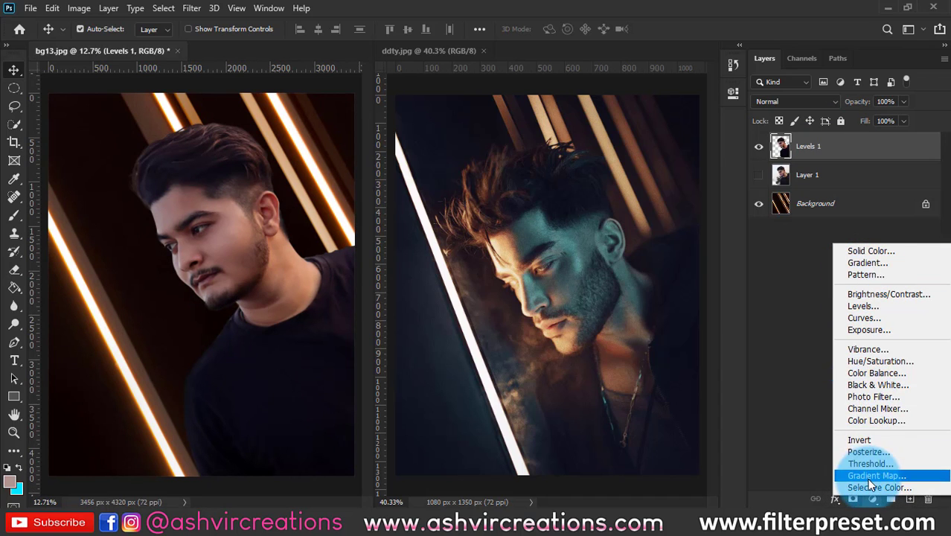
{"action": "left_click", "coordinate": [817, 153]}
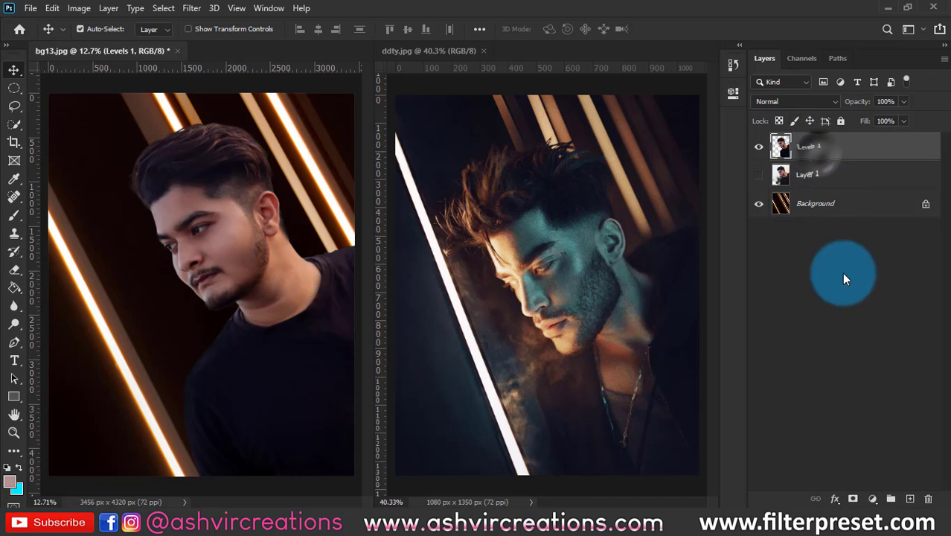
Create a new layer above the merged portrait and fill it with the current foreground colour.
{"action": "left_click", "coordinate": [915, 498]}
{"action": "scroll", "coordinate": [218, 188], "scroll_direction": "down", "scroll_amount": 2}
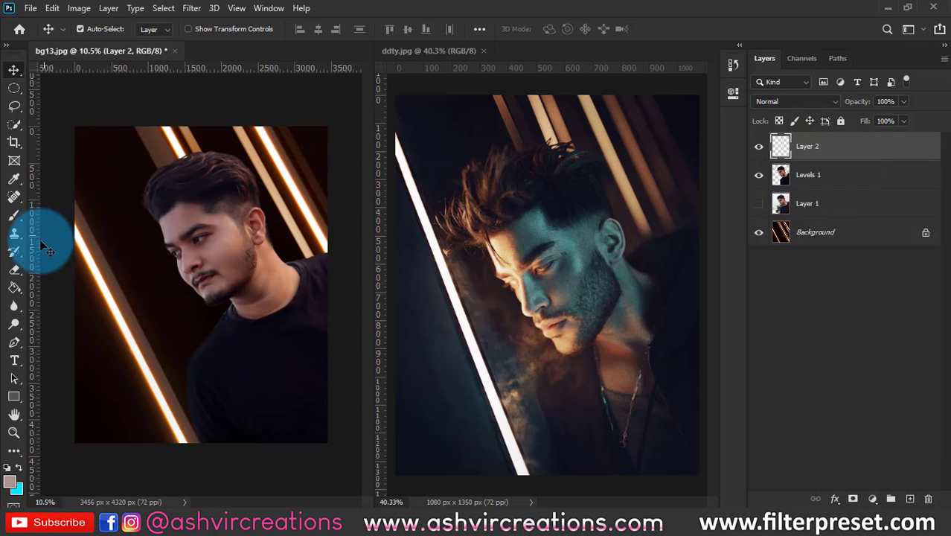
{"action": "left_click", "coordinate": [146, 218]}
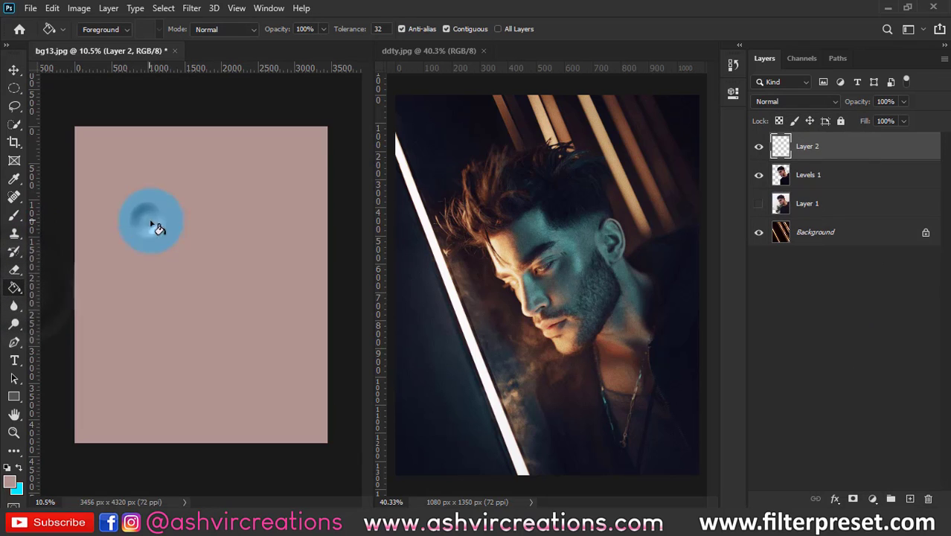
Set the foreground colour to neutral grey 7b7b7b and refill the new layer with it.
{"action": "left_click", "coordinate": [10, 481]}
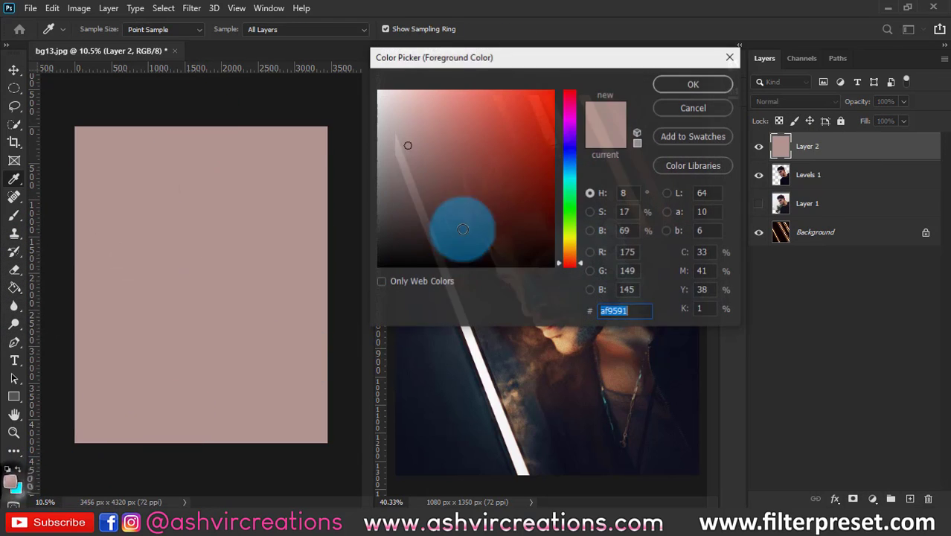
{"action": "left_click_drag", "start_coordinate": [378, 186], "coordinate": [366, 181]}
{"action": "left_click", "coordinate": [673, 80]}
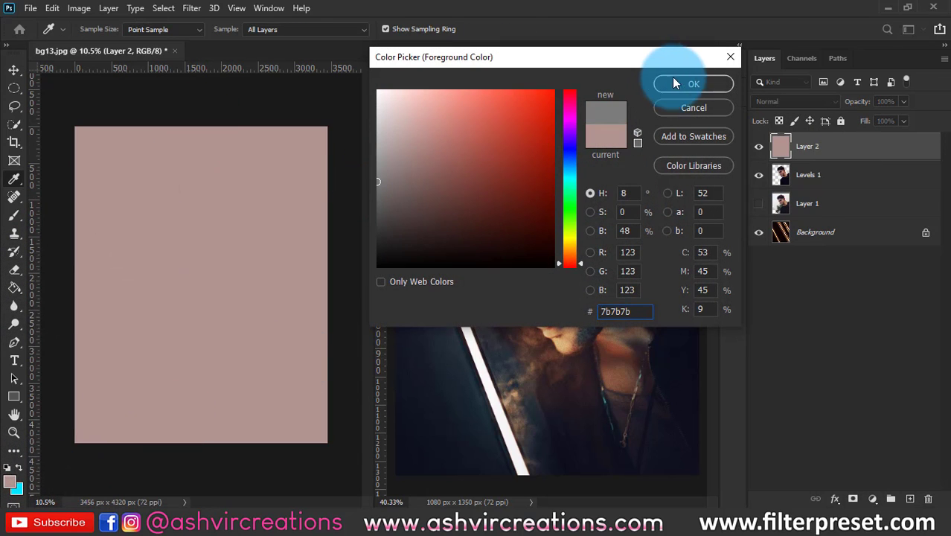
{"action": "left_click", "coordinate": [253, 305]}
Set the grey layer's blend mode to Color and compare the image with and without the layer.
{"action": "left_click", "coordinate": [748, 138]}
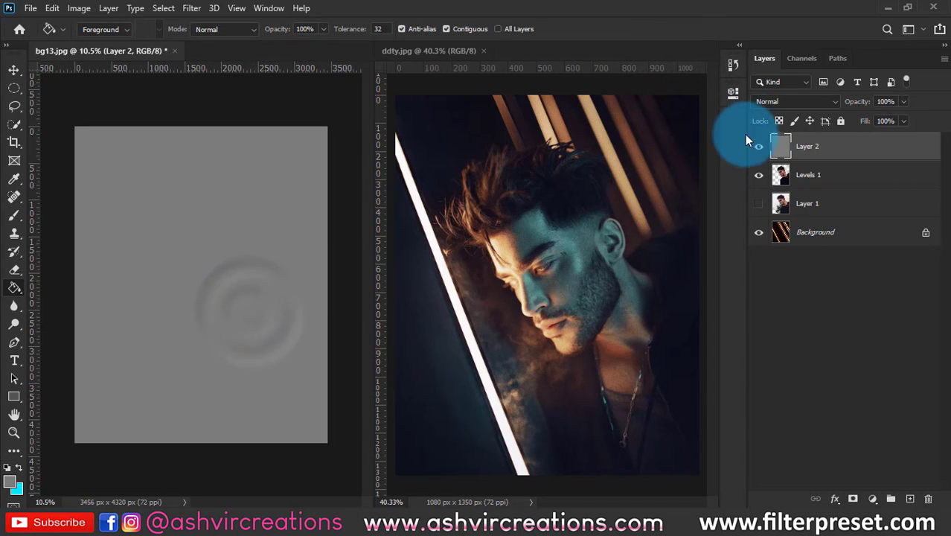
{"action": "left_click", "coordinate": [770, 99]}
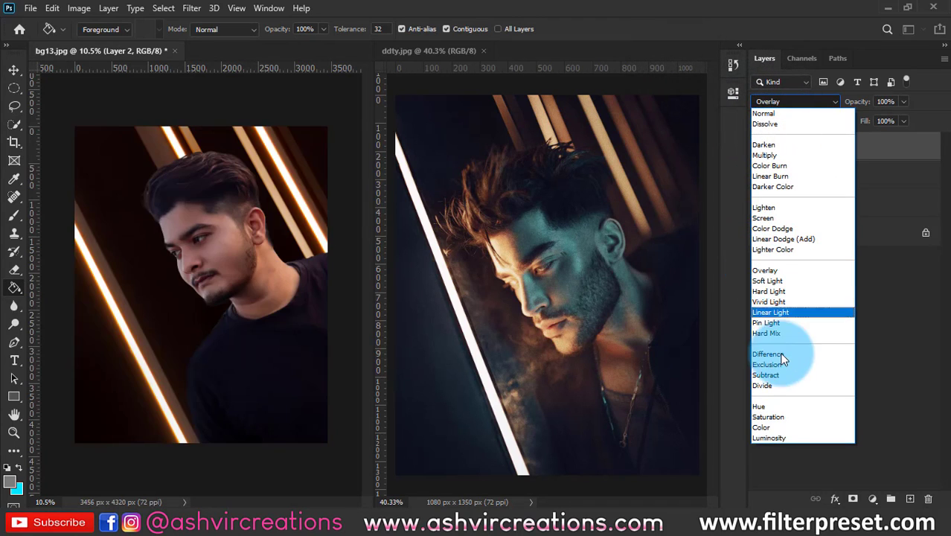
{"action": "left_click", "coordinate": [770, 427]}
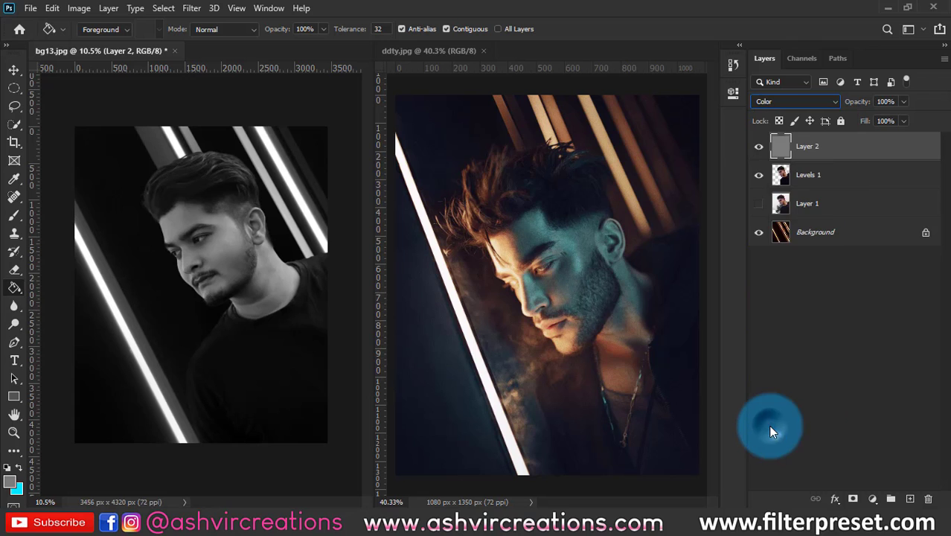
{"action": "left_click", "coordinate": [759, 148]}
{"action": "left_click", "coordinate": [828, 157]}
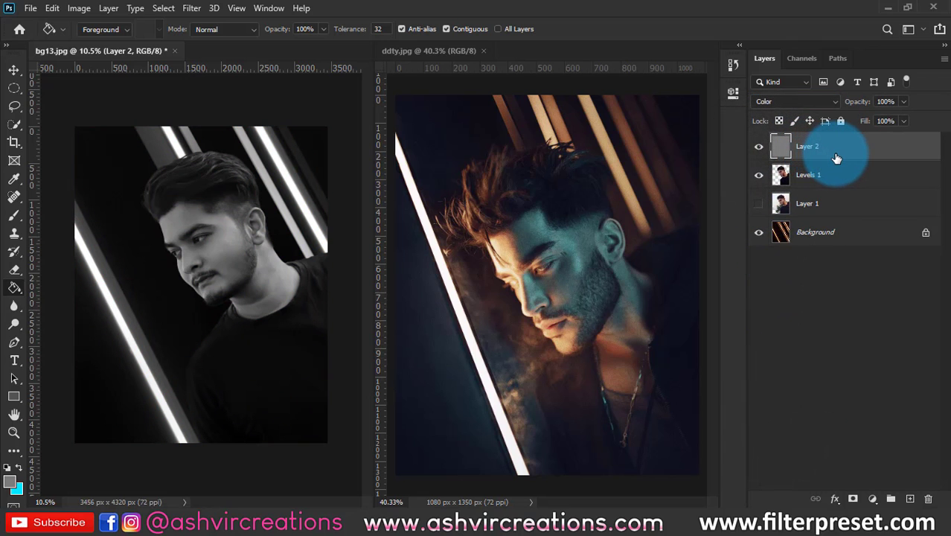
Clip the grey Color layer to the merged portrait layer so that it desaturates only the man.
{"action": "right_click", "coordinate": [836, 158]}
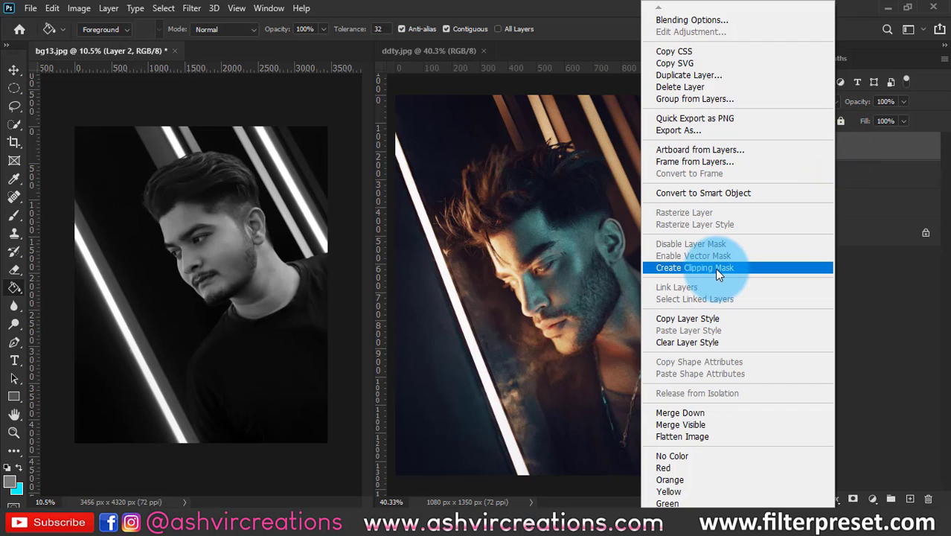
{"action": "left_click", "coordinate": [714, 268]}
{"action": "scroll", "coordinate": [116, 255], "scroll_direction": "up", "scroll_amount": 1}
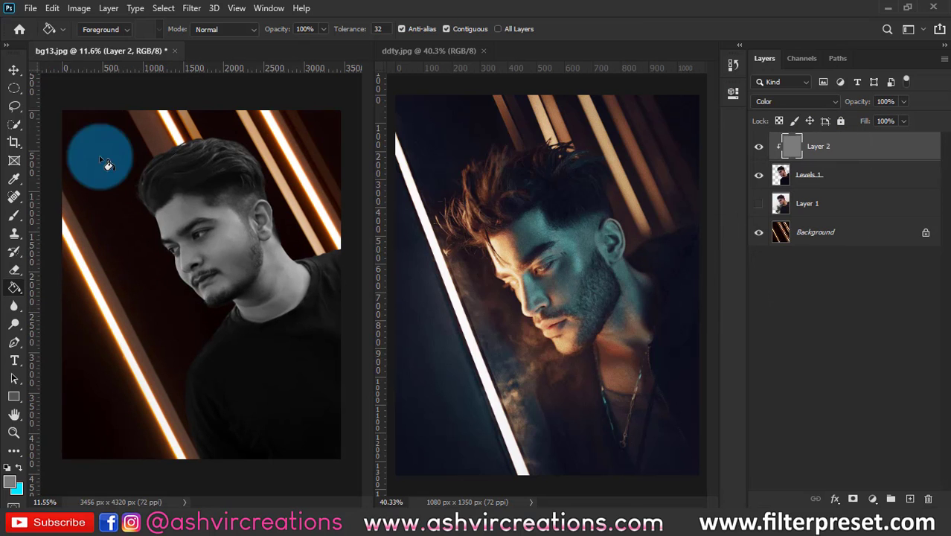
Add a new layer above the grey layer and ready the Brush tool with cyan as the foreground colour.
{"action": "left_click", "coordinate": [14, 69]}
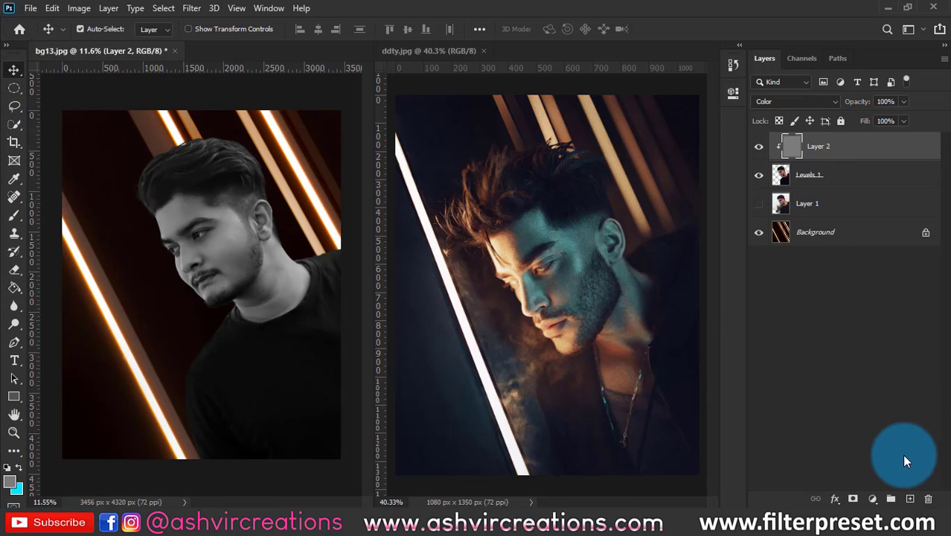
{"action": "left_click", "coordinate": [909, 499]}
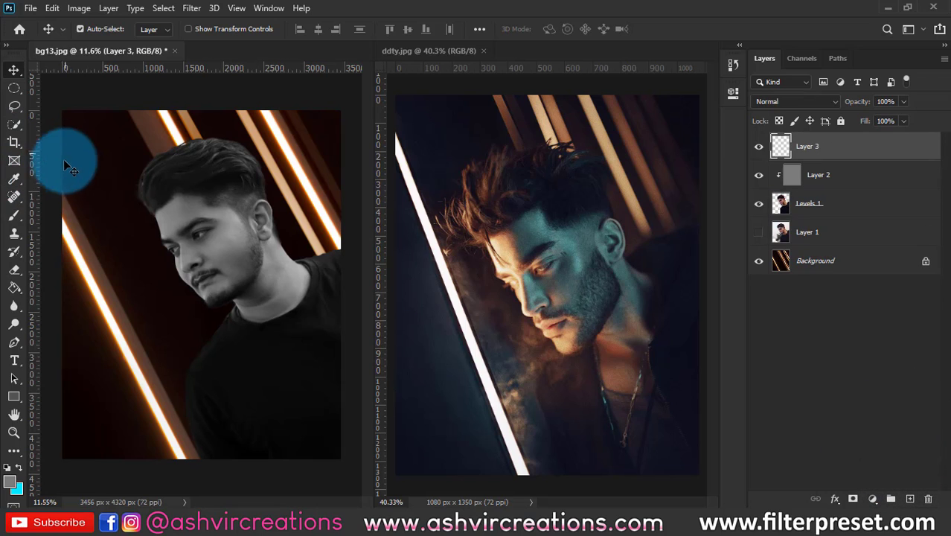
{"action": "left_click", "coordinate": [14, 215]}
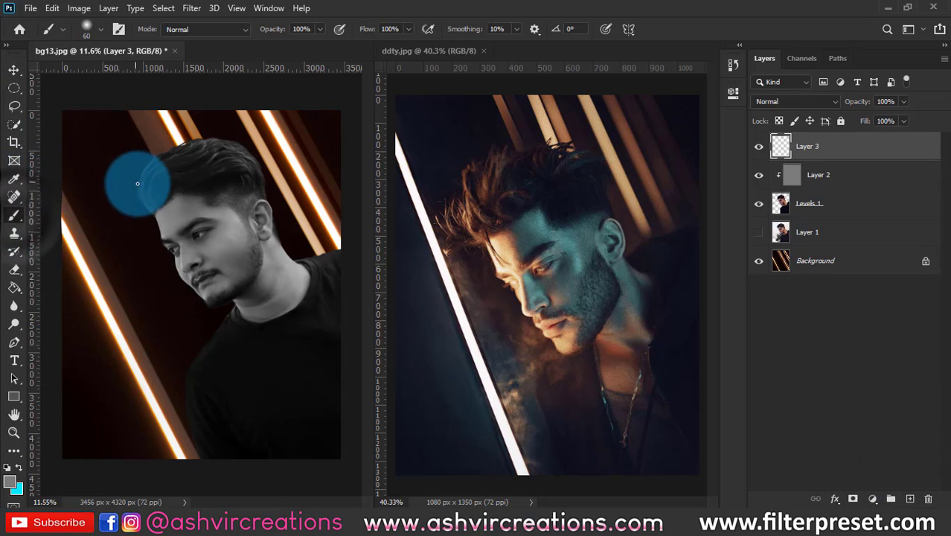
{"action": "left_click", "coordinate": [20, 465]}
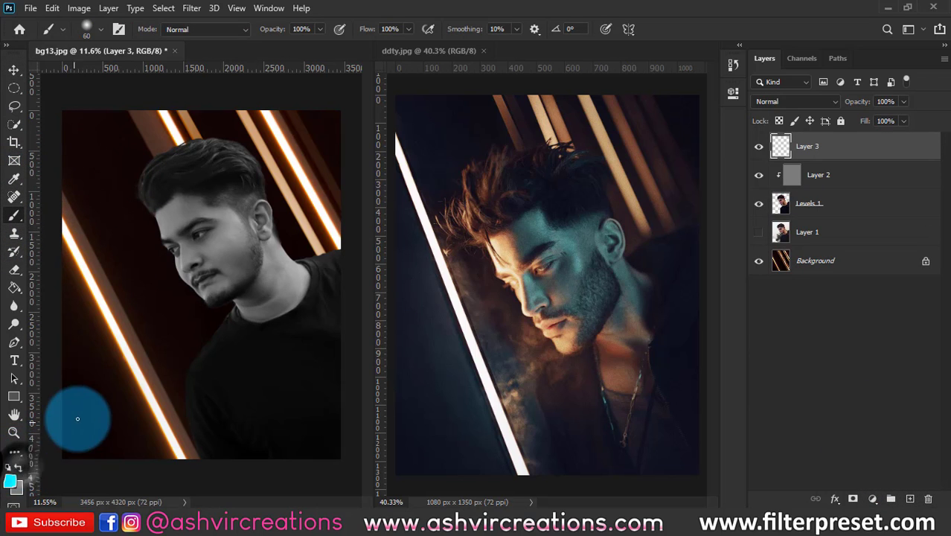
Undo the trial dab on the man's neck and enlarge the soft brush to 1500 px.
{"action": "key", "text": "bracketright"}
{"action": "key", "text": "bracketright"}
{"action": "key", "text": "bracketright"}
{"action": "key", "text": "bracketright"}
{"action": "left_click", "coordinate": [267, 279]}
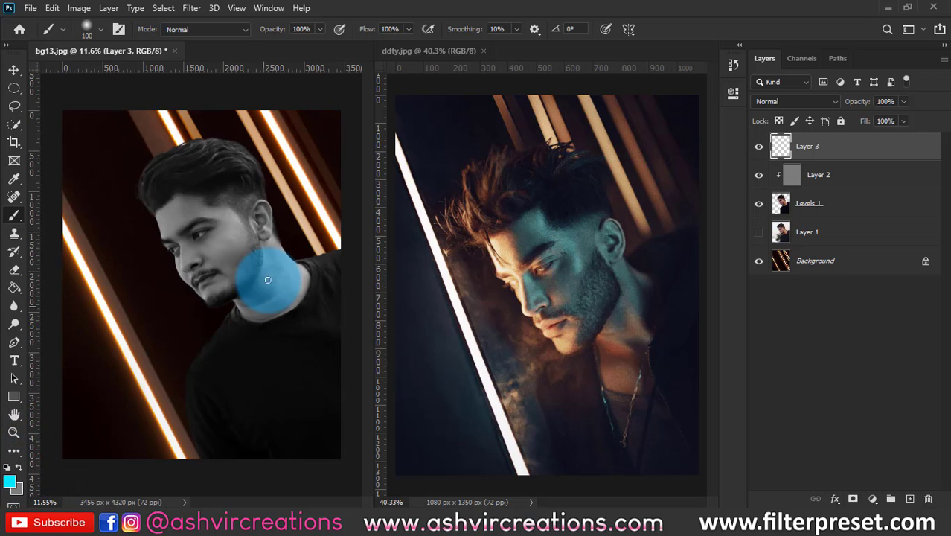
{"action": "key", "text": "ctrl+z"}
{"action": "key", "text": "bracketright"}
{"action": "key", "text": "bracketright"}
{"action": "left_click", "coordinate": [173, 235]}
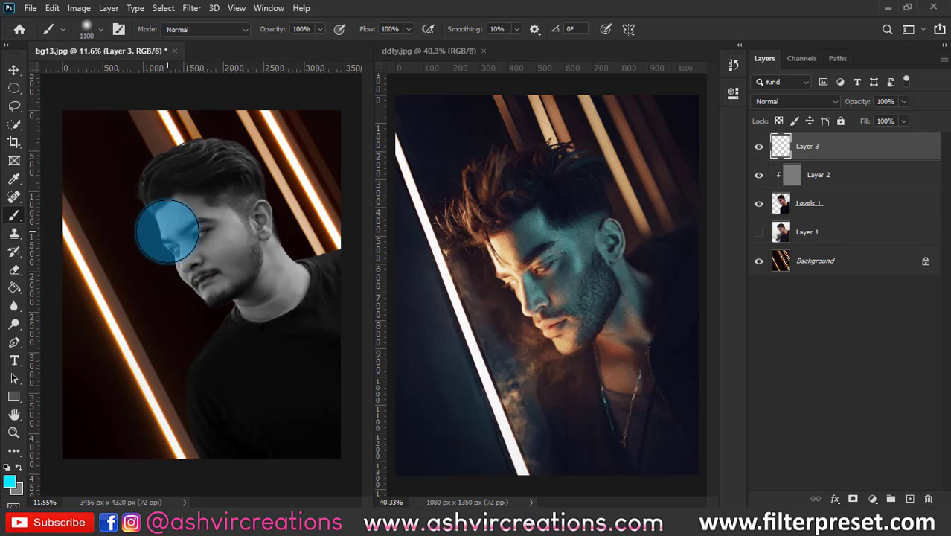
{"action": "key", "text": "bracketright"}
{"action": "key", "text": "bracketright"}
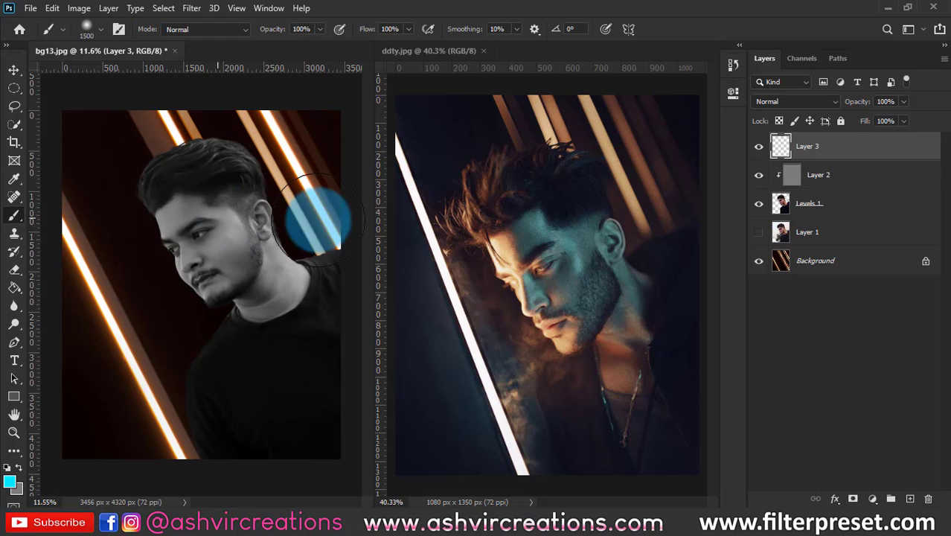
Set Layer 3's blend mode to Subtract and paint cyan over the front of the man's hair and face with the large soft brush.
{"action": "left_click", "coordinate": [766, 101]}
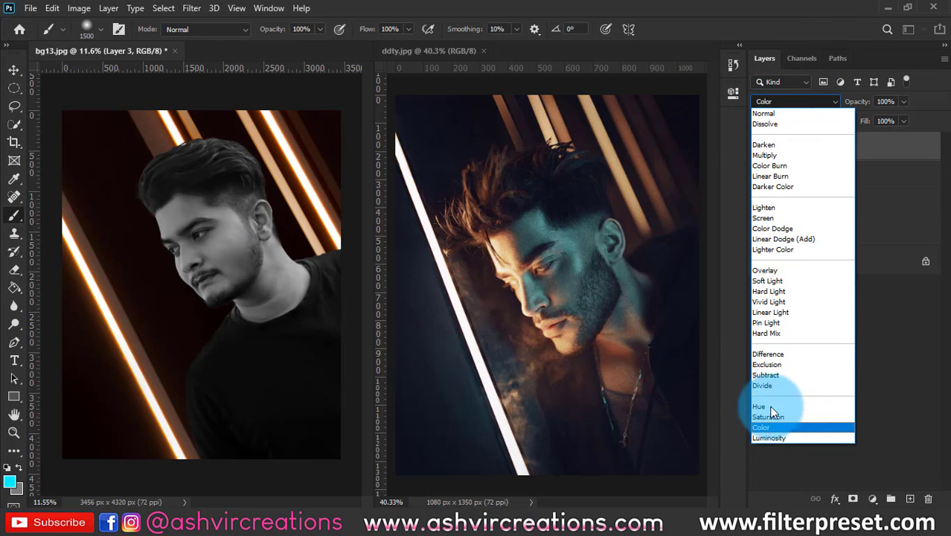
{"action": "left_click", "coordinate": [773, 374]}
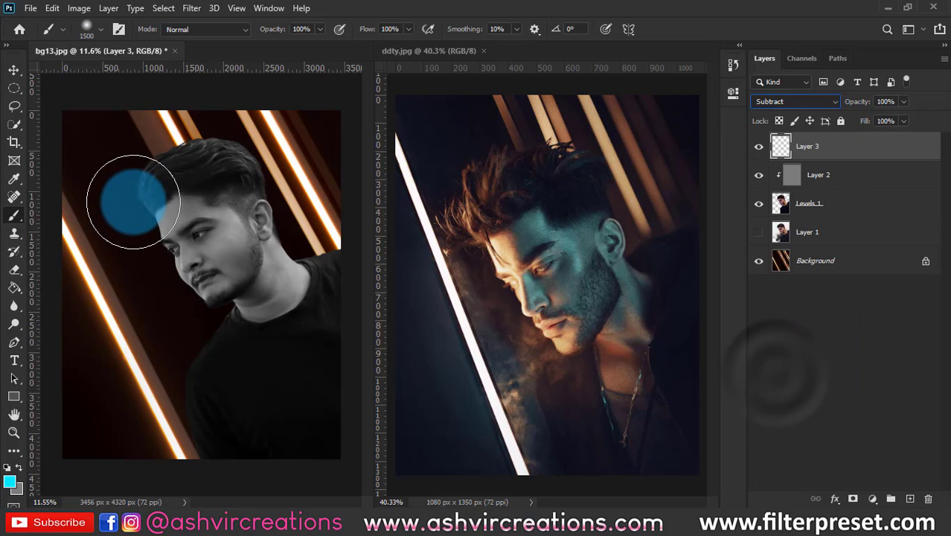
{"action": "mouse_move", "coordinate": [138, 208]}
{"action": "left_mouse_down"}
{"action": "mouse_move", "coordinate": [150, 262]}
{"action": "mouse_move", "coordinate": [156, 251]}
{"action": "mouse_move", "coordinate": [144, 270]}
{"action": "mouse_move", "coordinate": [145, 259]}
{"action": "mouse_move", "coordinate": [174, 305]}
{"action": "mouse_move", "coordinate": [160, 324]}
{"action": "mouse_move", "coordinate": [184, 319]}
{"action": "mouse_move", "coordinate": [178, 323]}
{"action": "mouse_move", "coordinate": [115, 202]}
{"action": "mouse_move", "coordinate": [184, 173]}
{"action": "left_mouse_up"}
{"action": "key", "text": "bracketleft"}
{"action": "key", "text": "bracketright"}
{"action": "key", "text": "bracketright"}
{"action": "left_click", "coordinate": [767, 140]}
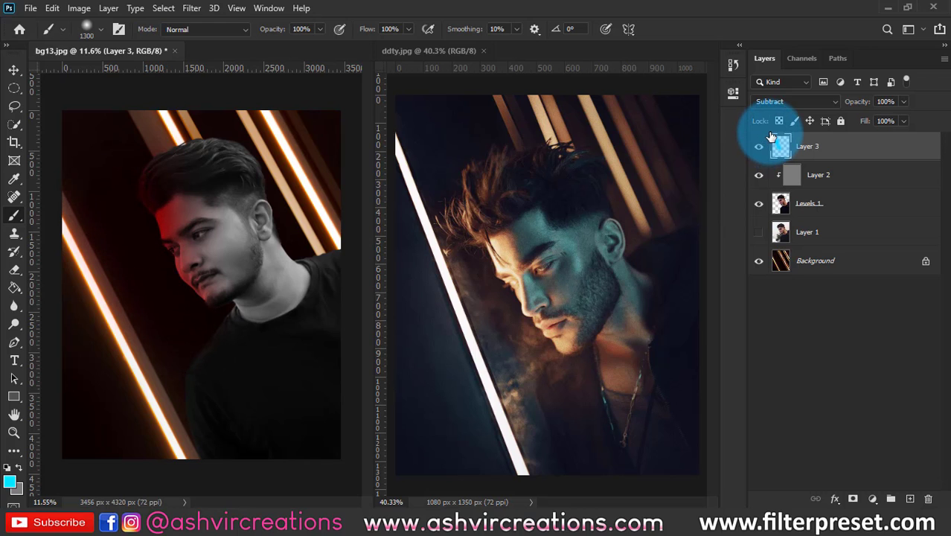
Shift the hue of Layer 3's paint to +175 with Hue/Saturation for a teal tint on the man's face.
{"action": "key", "text": "ctrl+u"}
{"action": "left_click_drag", "start_coordinate": [496, 224], "coordinate": [559, 234]}
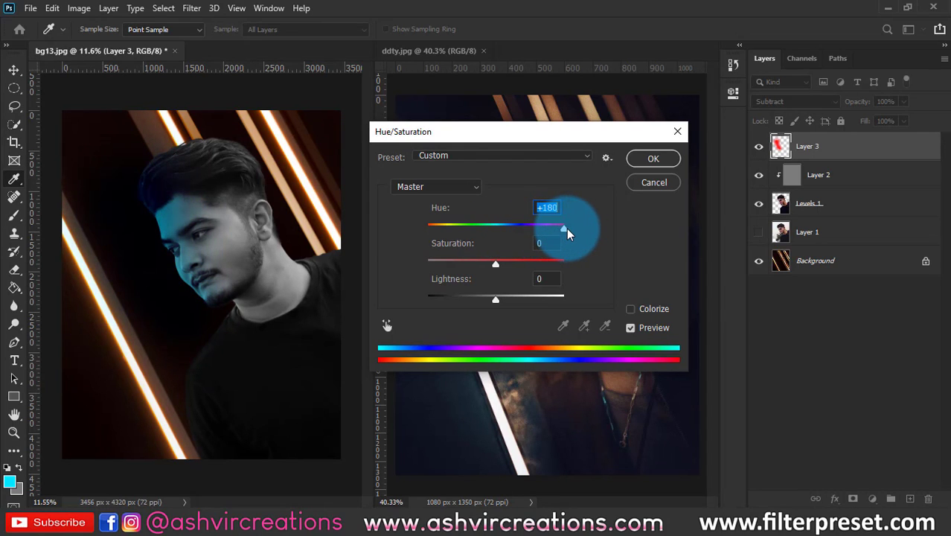
{"action": "left_click_drag", "start_coordinate": [564, 233], "coordinate": [562, 198]}
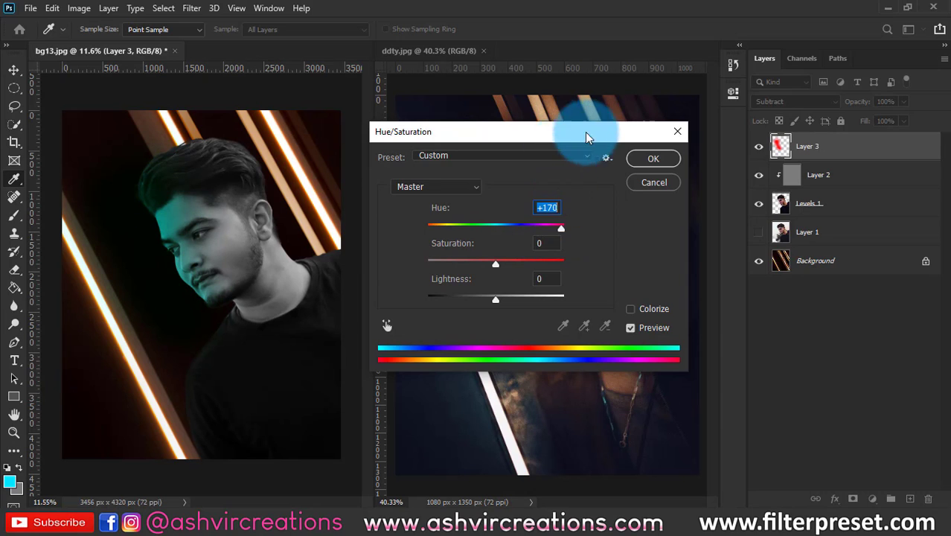
{"action": "left_click_drag", "start_coordinate": [573, 137], "coordinate": [841, 132]}
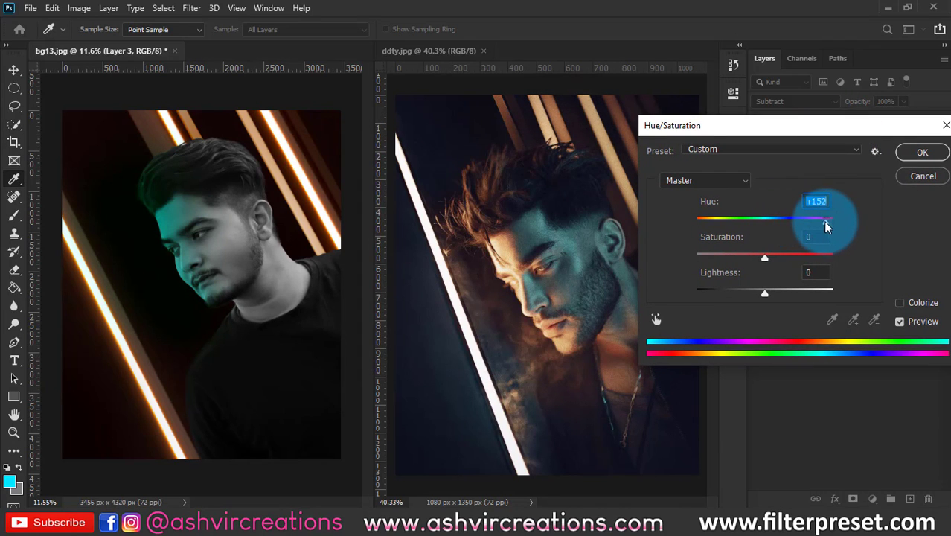
{"action": "left_click_drag", "start_coordinate": [825, 226], "coordinate": [834, 227]}
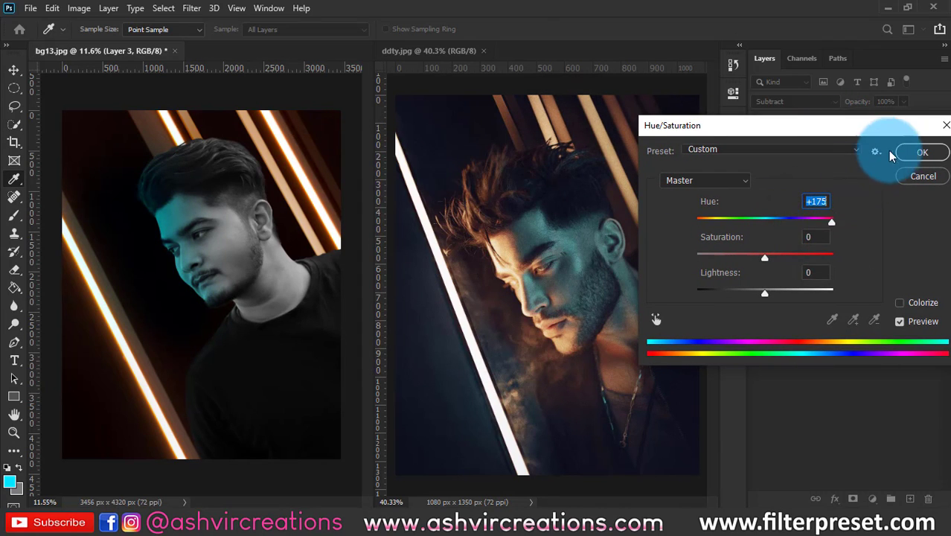
{"action": "left_click", "coordinate": [922, 151]}
{"action": "key", "text": "b"}
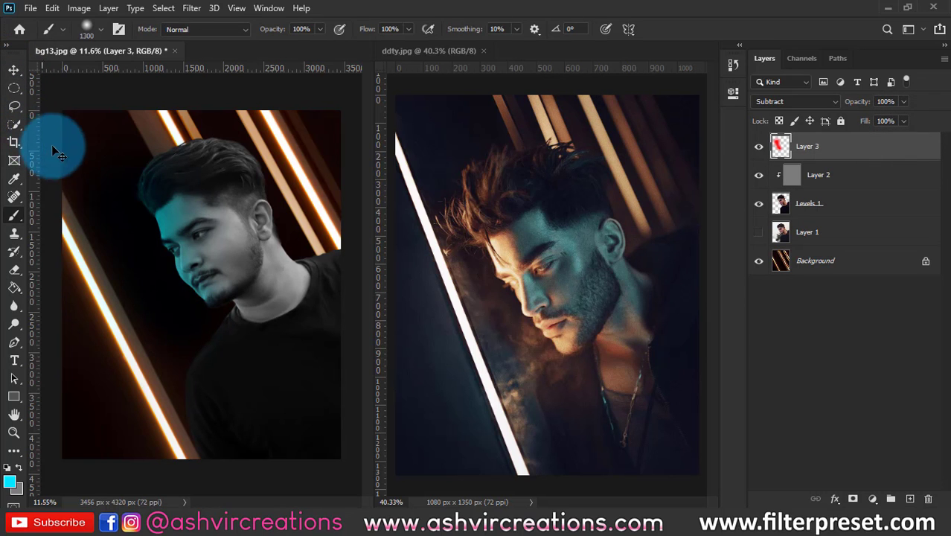
Move Layer 3's teal tint with Free Transform so it covers the man's cheek, ear and neck.
{"action": "key", "text": "ctrl+t"}
{"action": "mouse_move", "coordinate": [51, 144]}
{"action": "left_mouse_down"}
{"action": "mouse_move", "coordinate": [161, 239]}
{"action": "mouse_move", "coordinate": [252, 223]}
{"action": "mouse_move", "coordinate": [286, 190]}
{"action": "mouse_move", "coordinate": [243, 203]}
{"action": "mouse_move", "coordinate": [260, 206]}
{"action": "left_mouse_up"}
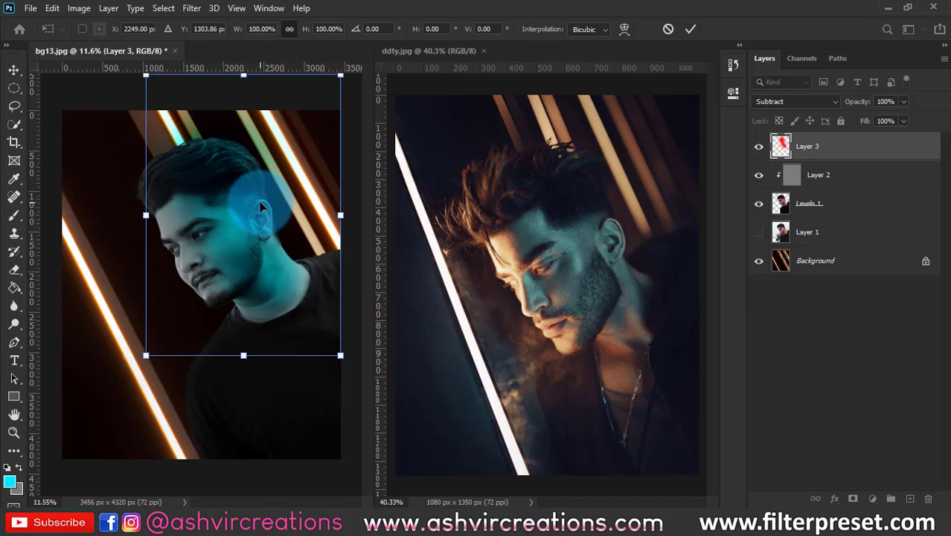
{"action": "key", "text": "Return"}
{"action": "key", "text": "b"}
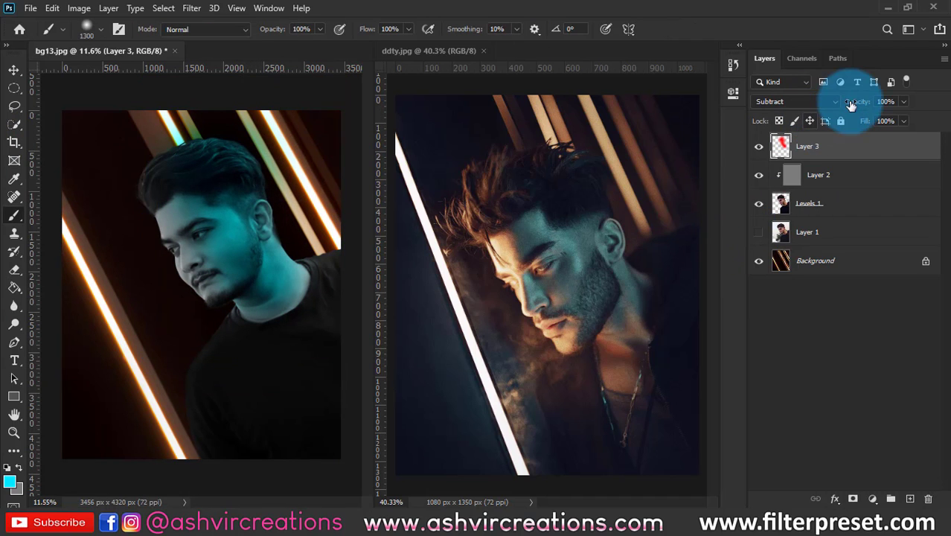
Lower Layer 3's opacity to 62%, clip it to the portrait and compare the image with and without it.
{"action": "left_click_drag", "start_coordinate": [845, 104], "coordinate": [832, 106]}
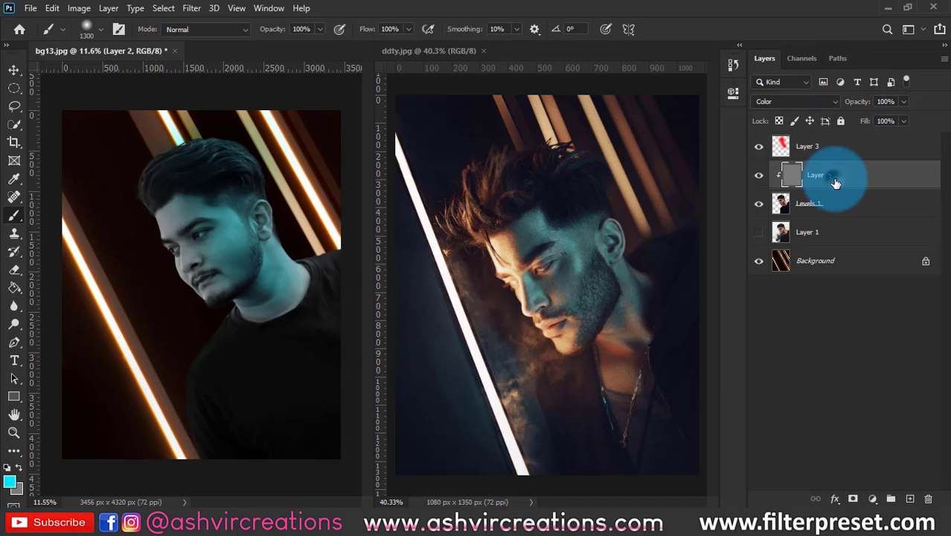
{"action": "right_click", "coordinate": [850, 154]}
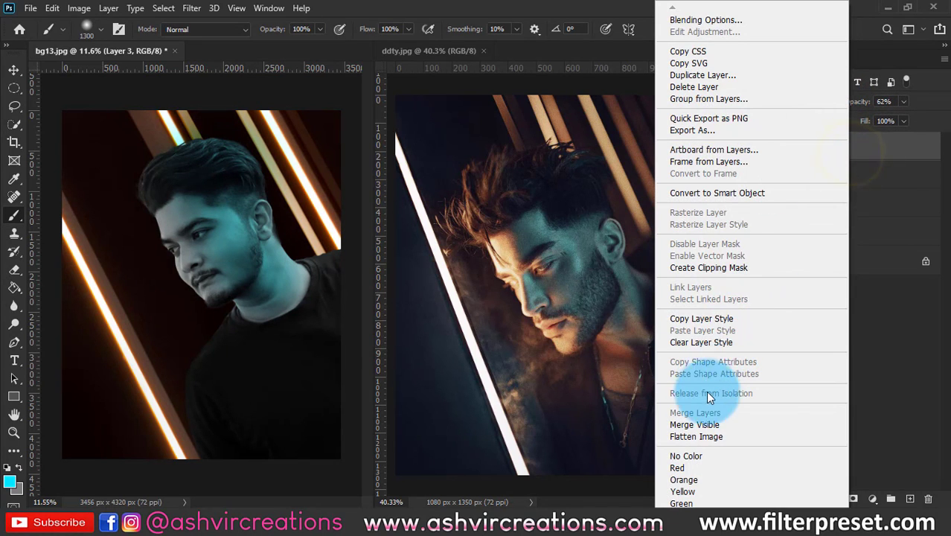
{"action": "left_click", "coordinate": [708, 267]}
{"action": "left_click", "coordinate": [759, 146]}
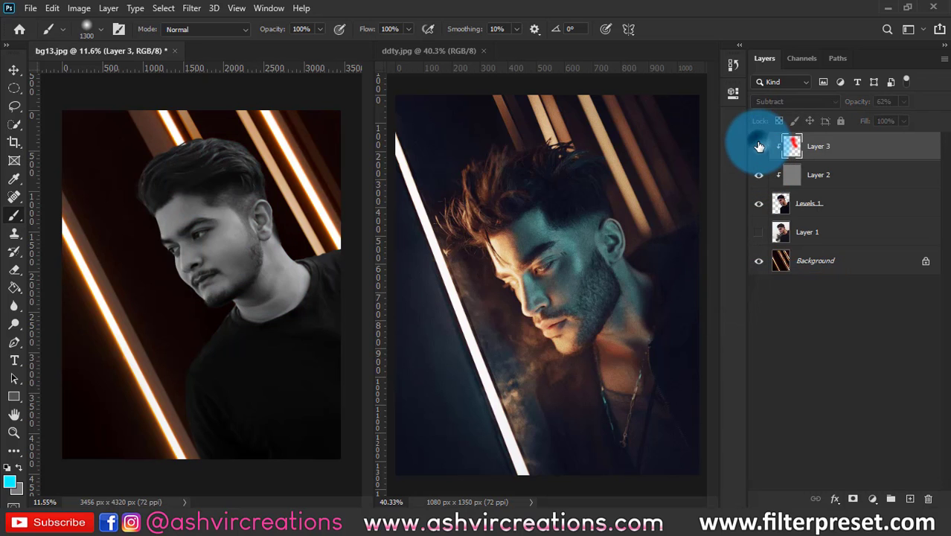
{"action": "left_click", "coordinate": [758, 145]}
Compare the image with and without the grey Layer 2, and add a layer mask to it.
{"action": "left_click", "coordinate": [825, 178]}
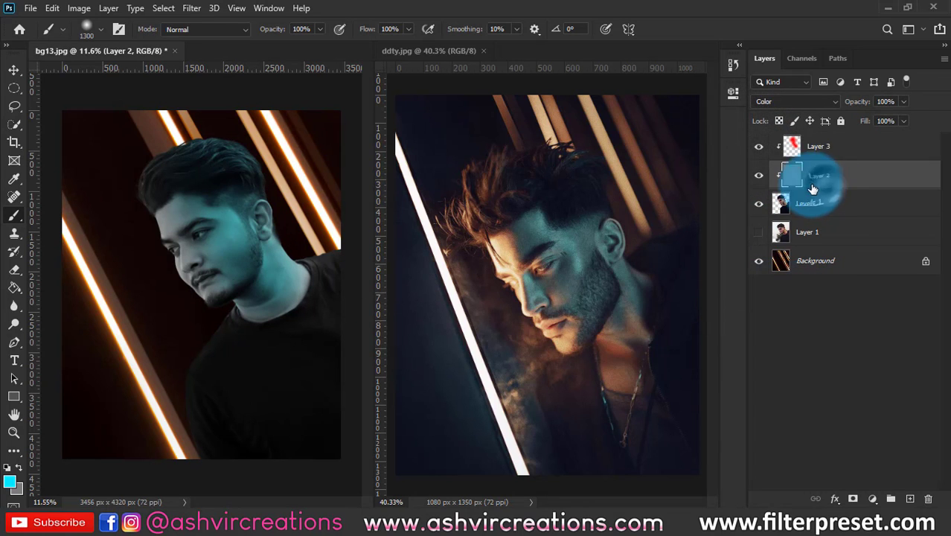
{"action": "scroll", "coordinate": [221, 250], "scroll_direction": "up", "scroll_amount": 2}
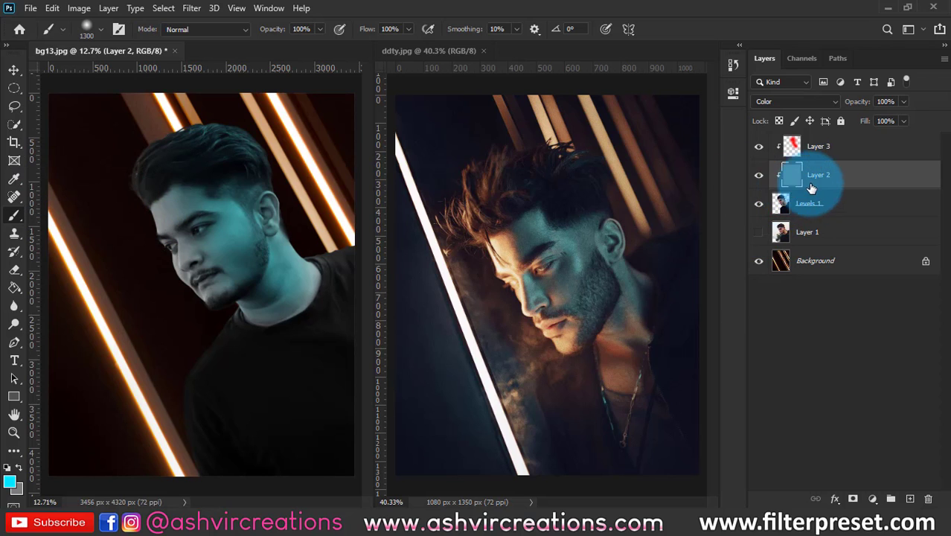
{"action": "left_click", "coordinate": [758, 176]}
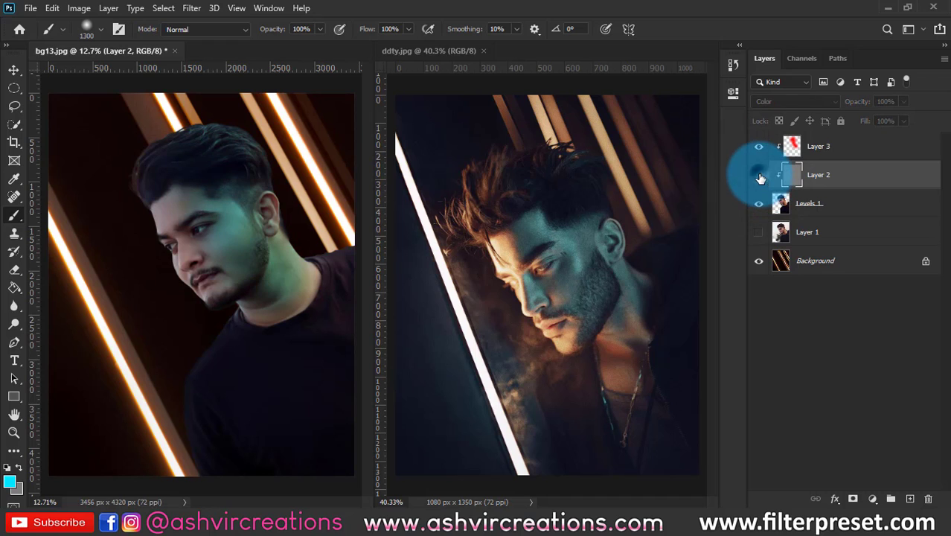
{"action": "left_click", "coordinate": [759, 176]}
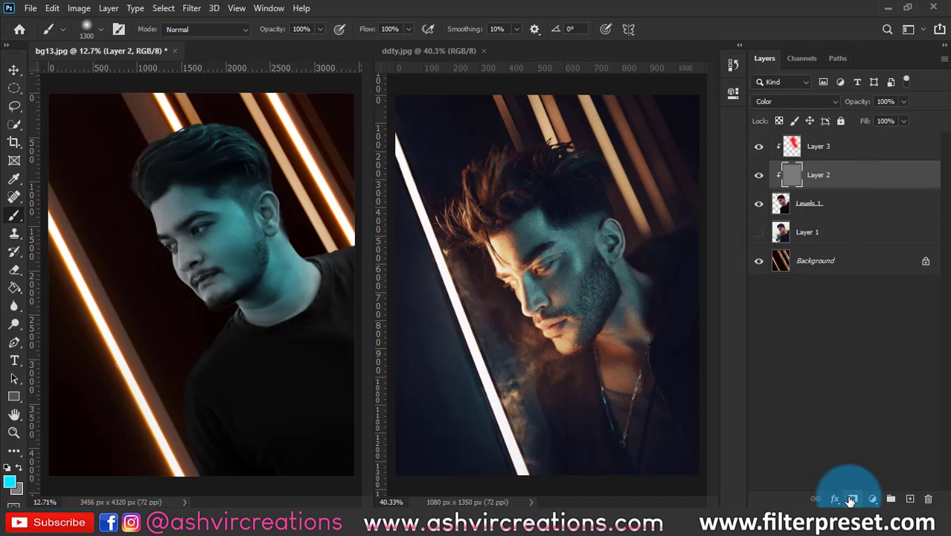
{"action": "left_click", "coordinate": [852, 499]}
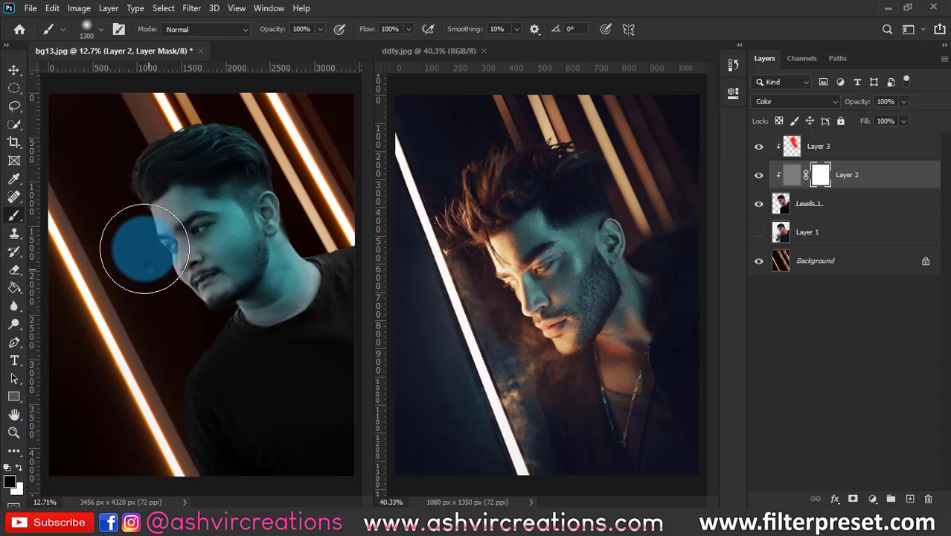
Paint black on Layer 2's mask over the front of the hair and face, and reduce the soft brush to 800 px.
{"action": "mouse_move", "coordinate": [125, 178]}
{"action": "left_mouse_down"}
{"action": "mouse_move", "coordinate": [154, 274]}
{"action": "mouse_move", "coordinate": [139, 271]}
{"action": "mouse_move", "coordinate": [119, 227]}
{"action": "mouse_move", "coordinate": [134, 200]}
{"action": "mouse_move", "coordinate": [148, 275]}
{"action": "mouse_move", "coordinate": [131, 194]}
{"action": "mouse_move", "coordinate": [140, 196]}
{"action": "mouse_move", "coordinate": [141, 227]}
{"action": "mouse_move", "coordinate": [169, 297]}
{"action": "mouse_move", "coordinate": [192, 318]}
{"action": "mouse_move", "coordinate": [122, 206]}
{"action": "mouse_move", "coordinate": [154, 241]}
{"action": "left_mouse_up"}
{"action": "key", "text": "bracketleft"}
{"action": "key", "text": "bracketleft"}
{"action": "key", "text": "bracketleft"}
{"action": "key", "text": "bracketleft"}
{"action": "key", "text": "bracketleft"}
{"action": "left_click", "coordinate": [814, 180]}
{"action": "left_click", "coordinate": [758, 176]}
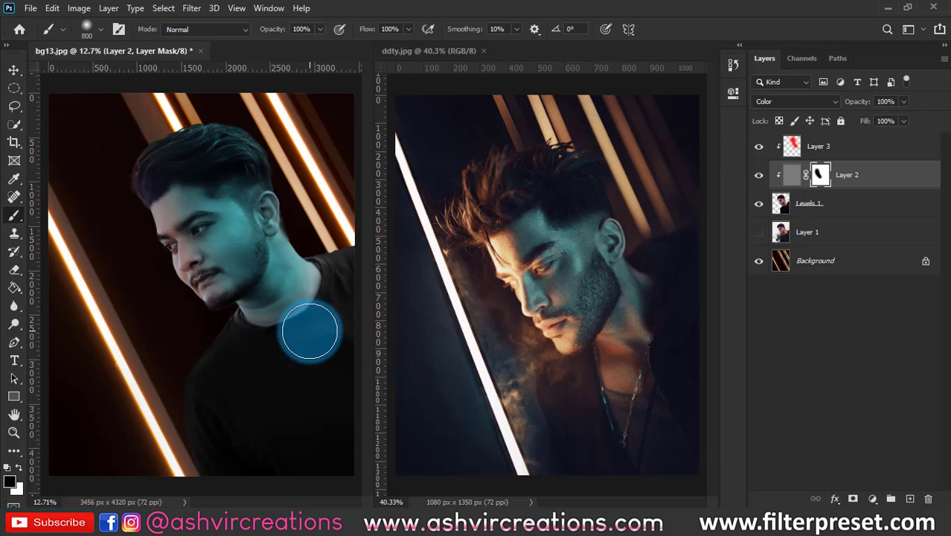
Paint black on Layer 2's mask over the neck and shirt, enlarging the brush to 1000 px for the shirt.
{"action": "mouse_move", "coordinate": [262, 311]}
{"action": "left_mouse_down"}
{"action": "mouse_move", "coordinate": [273, 347]}
{"action": "mouse_move", "coordinate": [369, 360]}
{"action": "mouse_move", "coordinate": [248, 355]}
{"action": "left_mouse_up"}
{"action": "key", "text": "bracketright"}
{"action": "key", "text": "bracketright"}
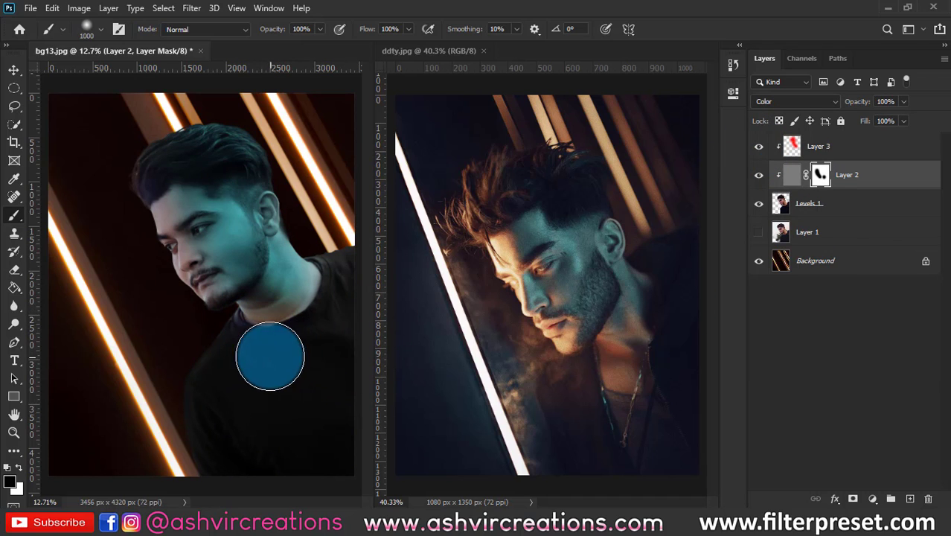
{"action": "mouse_move", "coordinate": [286, 443]}
{"action": "left_mouse_down"}
{"action": "mouse_move", "coordinate": [220, 450]}
{"action": "mouse_move", "coordinate": [388, 389]}
{"action": "mouse_move", "coordinate": [333, 430]}
{"action": "mouse_move", "coordinate": [289, 367]}
{"action": "mouse_move", "coordinate": [362, 320]}
{"action": "mouse_move", "coordinate": [352, 256]}
{"action": "mouse_move", "coordinate": [371, 255]}
{"action": "mouse_move", "coordinate": [377, 382]}
{"action": "mouse_move", "coordinate": [343, 450]}
{"action": "mouse_move", "coordinate": [319, 534]}
{"action": "mouse_move", "coordinate": [329, 489]}
{"action": "mouse_move", "coordinate": [254, 485]}
{"action": "left_mouse_up"}
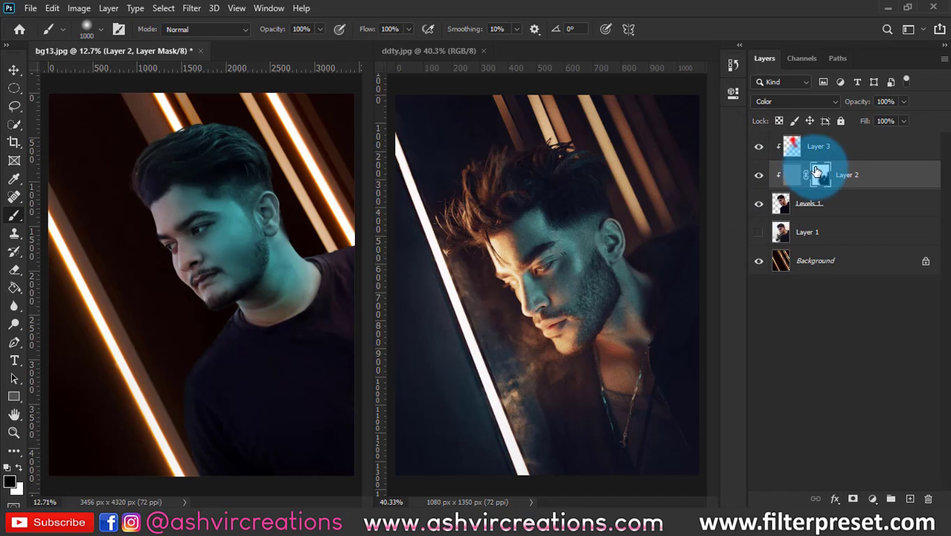
Add a new layer above Layer 3 and clip it to the portrait.
{"action": "left_click", "coordinate": [886, 147]}
{"action": "left_click", "coordinate": [909, 498]}
{"action": "right_click", "coordinate": [861, 149]}
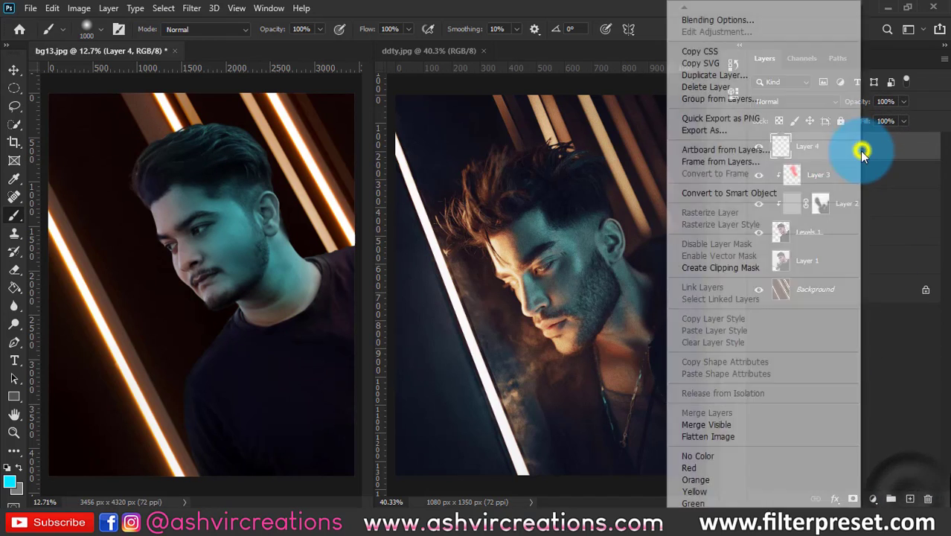
{"action": "left_click", "coordinate": [725, 268]}
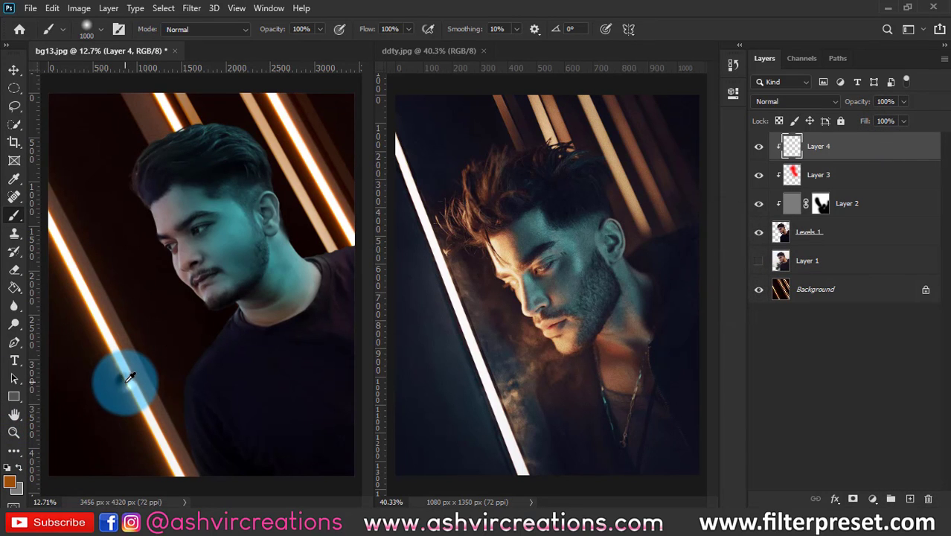
Sample orange from the edge of the light streak and paint it over the front of the man's hair on Layer 4.
{"action": "left_click", "coordinate": [131, 374], "text": "alt"}
{"action": "left_click", "coordinate": [131, 374], "text": "alt"}
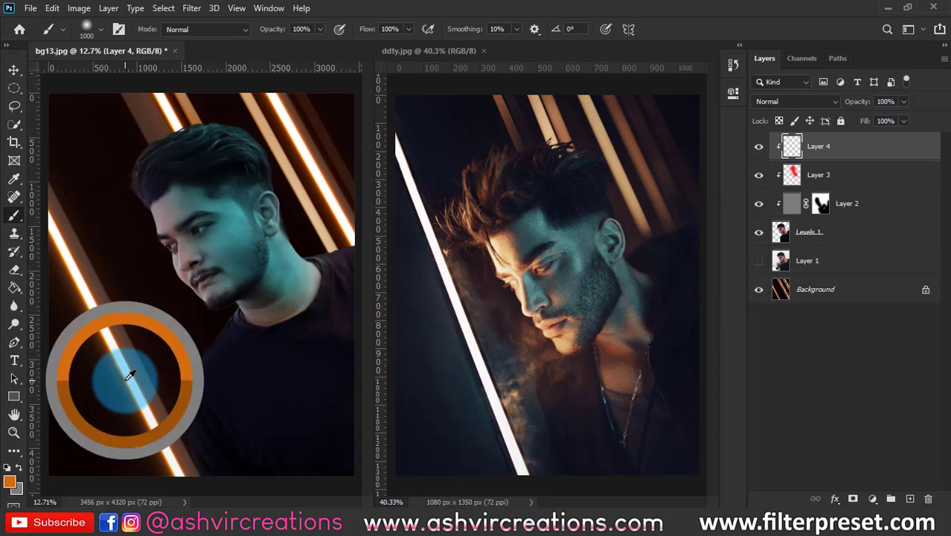
{"action": "mouse_move", "coordinate": [128, 145]}
{"action": "left_mouse_down"}
{"action": "mouse_move", "coordinate": [111, 169]}
{"action": "mouse_move", "coordinate": [117, 192]}
{"action": "left_mouse_up"}
Set Layer 4's blend mode to Color and check its effect on the hair.
{"action": "left_click", "coordinate": [799, 103]}
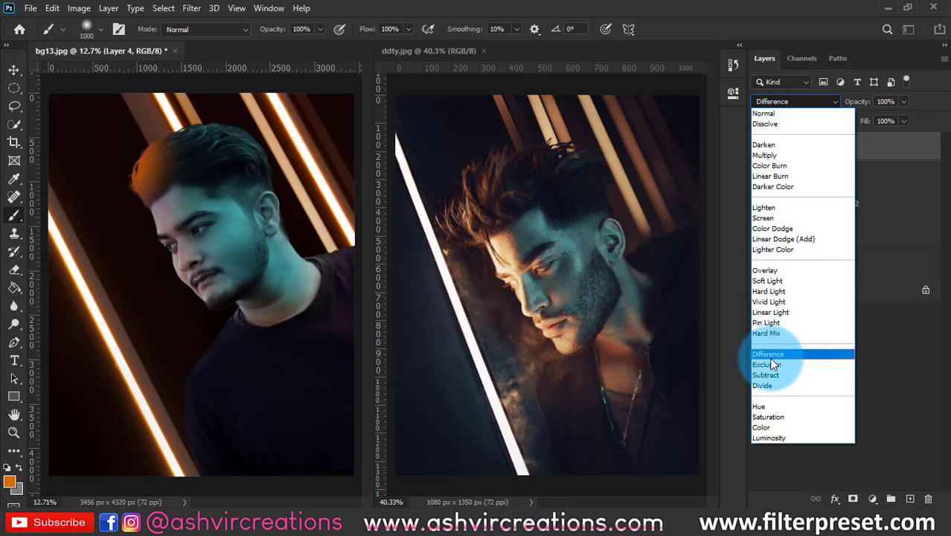
{"action": "left_click", "coordinate": [774, 426]}
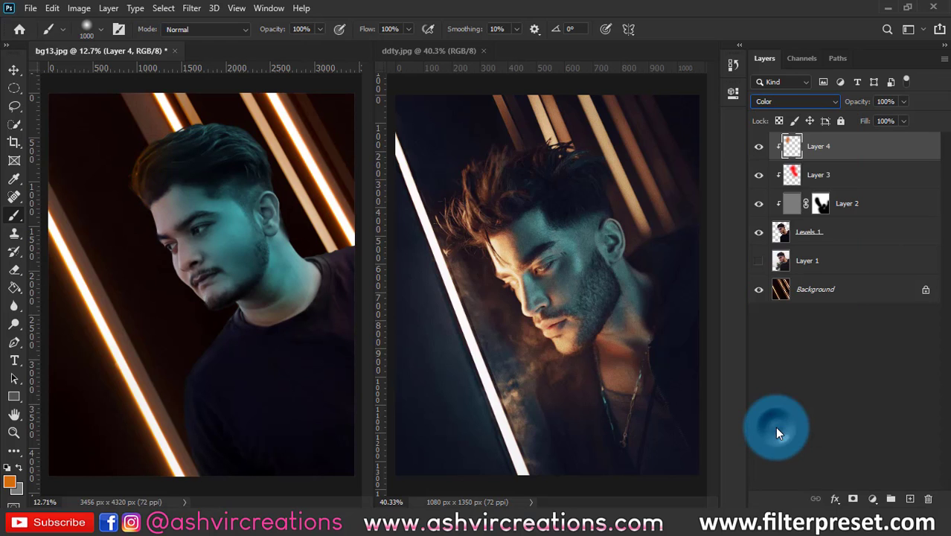
{"action": "left_click", "coordinate": [764, 148]}
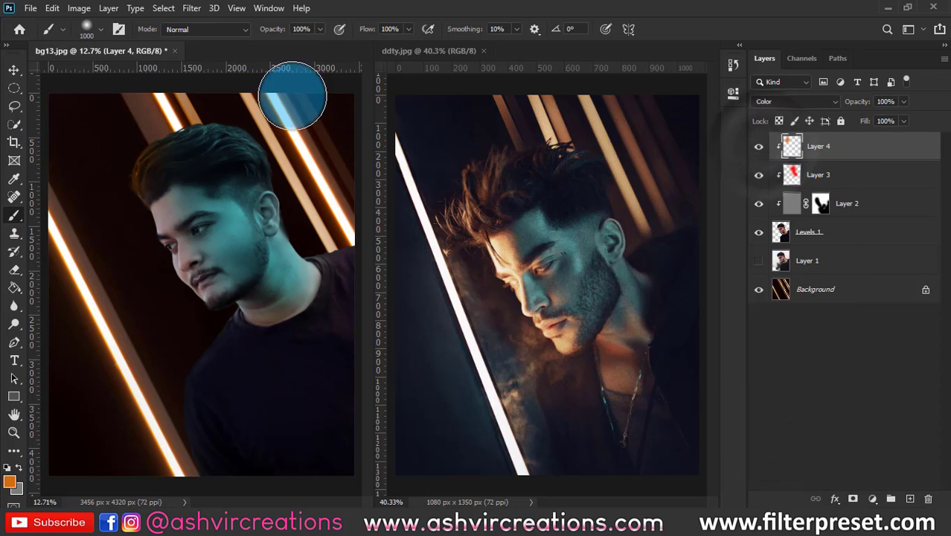
Enlarge Layer 4's orange glow to 147.40% with Free Transform and position it over the front of the hair and face.
{"action": "left_click", "coordinate": [14, 71]}
{"action": "key", "text": "ctrl+t"}
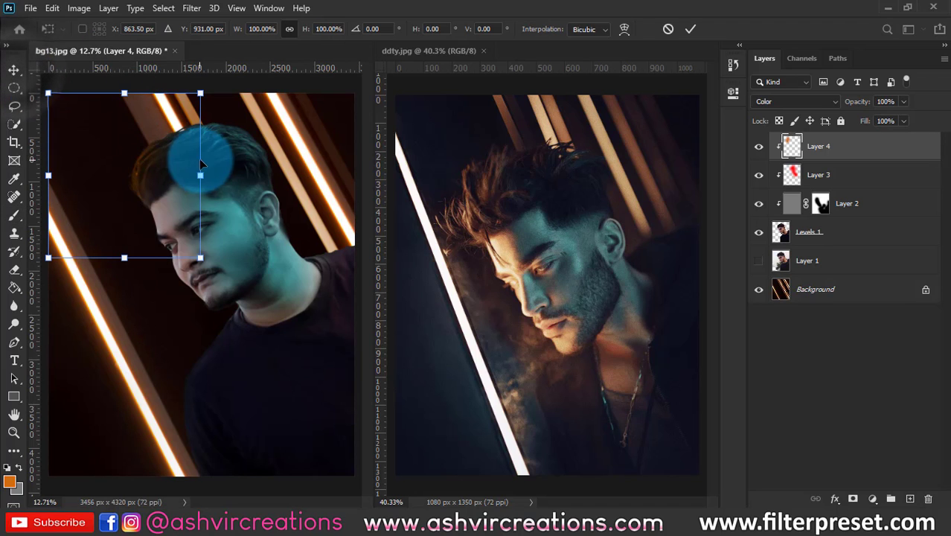
{"action": "left_click_drag", "start_coordinate": [237, 287], "coordinate": [121, 201]}
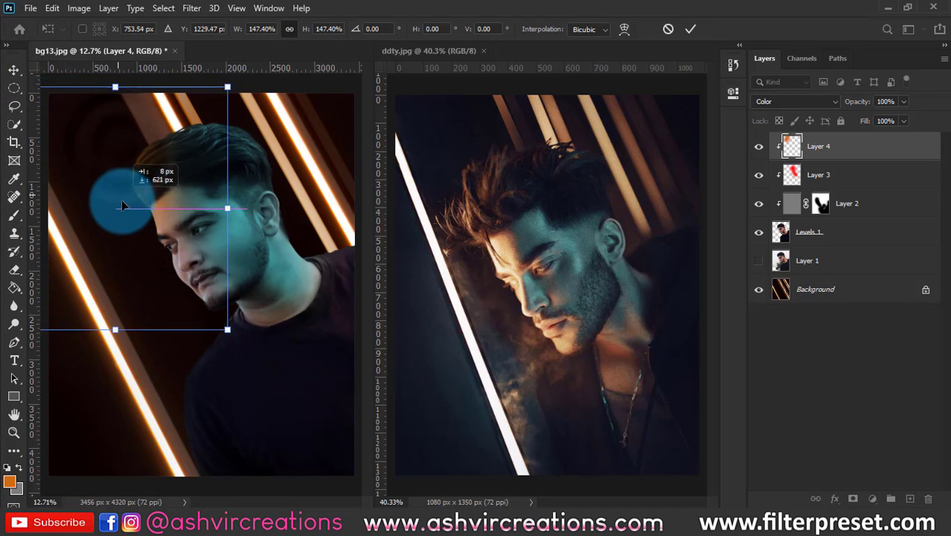
{"action": "scroll", "coordinate": [161, 195], "scroll_direction": "up", "scroll_amount": 1}
{"action": "left_click_drag", "start_coordinate": [182, 215], "coordinate": [161, 172]}
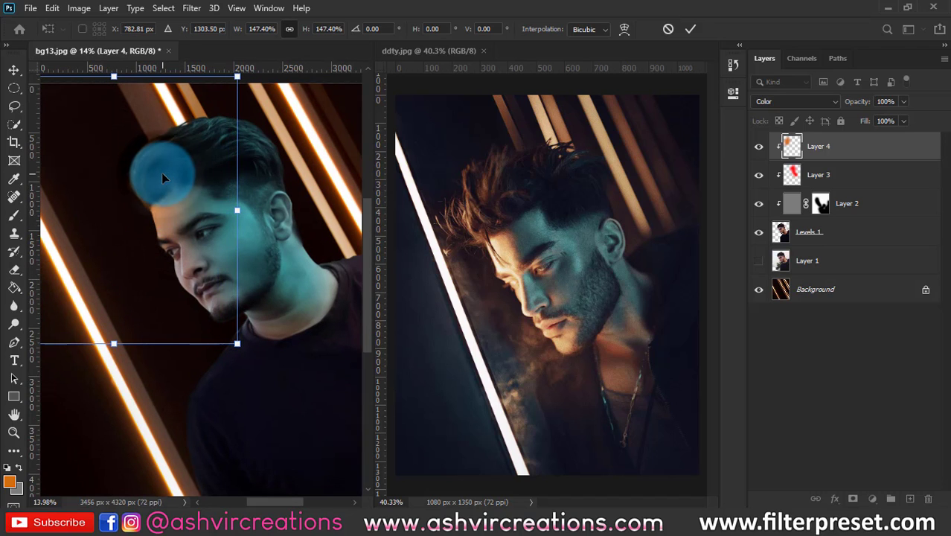
{"action": "key", "text": "Return"}
{"action": "scroll", "coordinate": [157, 162], "scroll_direction": "down", "scroll_amount": 1}
{"action": "key", "text": "ctrl"}
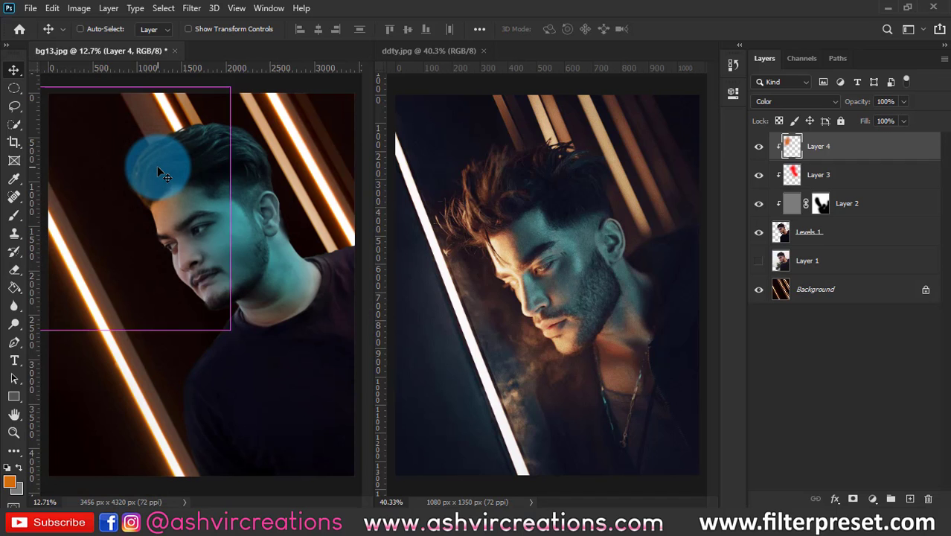
Duplicate Layer 4 twice and move the copied orange glow down over the front of the face.
{"action": "key", "text": "ctrl+j"}
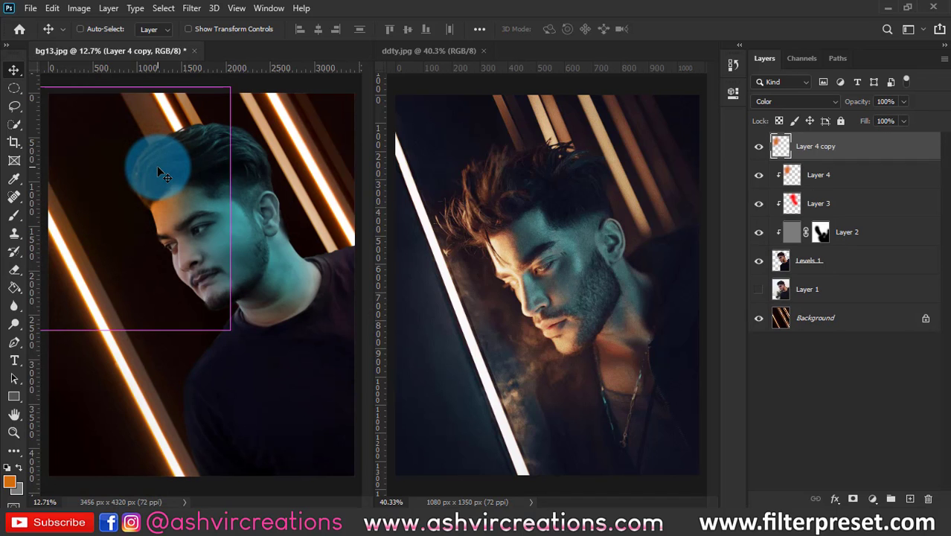
{"action": "key", "text": "ctrl+t"}
{"action": "left_click_drag", "start_coordinate": [157, 165], "coordinate": [209, 280]}
{"action": "scroll", "coordinate": [168, 282], "scroll_direction": "up", "scroll_amount": 5}
{"action": "key", "text": "Return"}
{"action": "scroll", "coordinate": [175, 245], "scroll_direction": "down", "scroll_amount": 6}
{"action": "scroll", "coordinate": [177, 232], "scroll_direction": "up", "scroll_amount": 2}
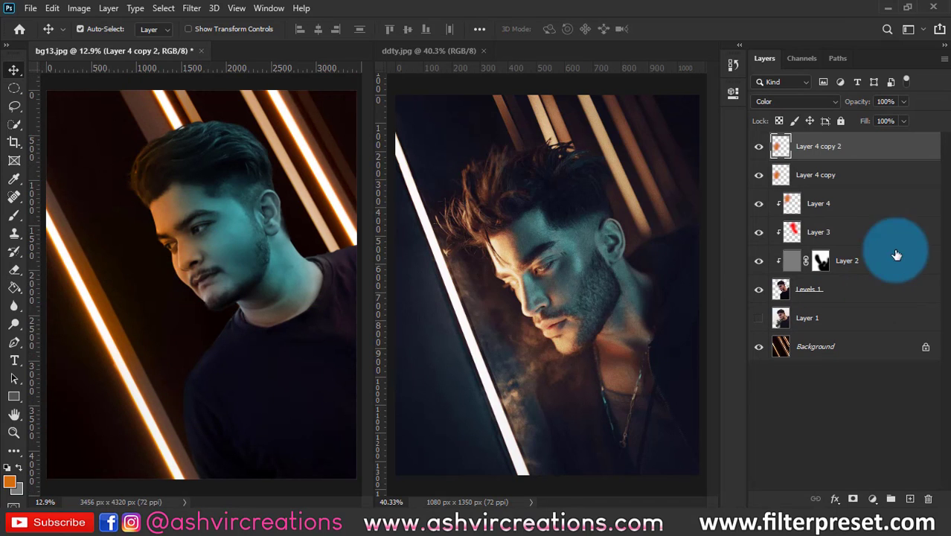
Clip both Layer 4 copies to the portrait so their orange tint affects only the man.
{"action": "right_click", "coordinate": [839, 177]}
{"action": "left_click", "coordinate": [740, 265]}
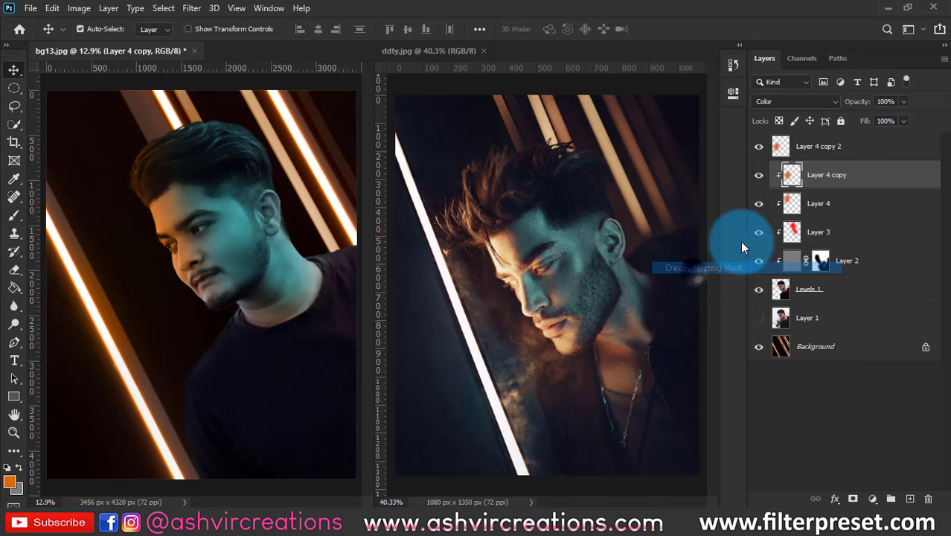
{"action": "left_click", "coordinate": [832, 146]}
{"action": "right_click", "coordinate": [831, 147]}
{"action": "left_click", "coordinate": [682, 319]}
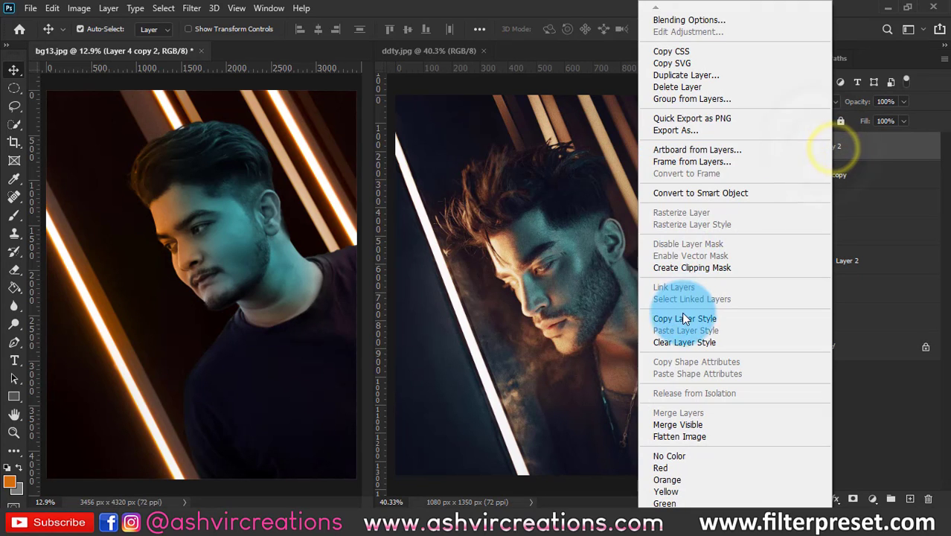
{"action": "left_click", "coordinate": [685, 267]}
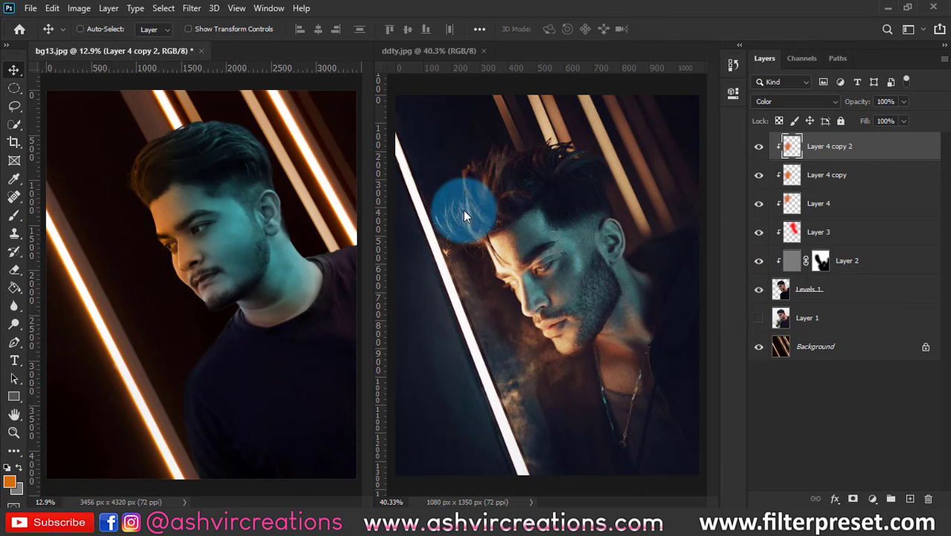
Move the Layer 4 copy 2 orange glow down over the man's neck and chest with Free Transform.
{"action": "key", "text": "ctrl+t"}
{"action": "left_click_drag", "start_coordinate": [163, 233], "coordinate": [229, 301]}
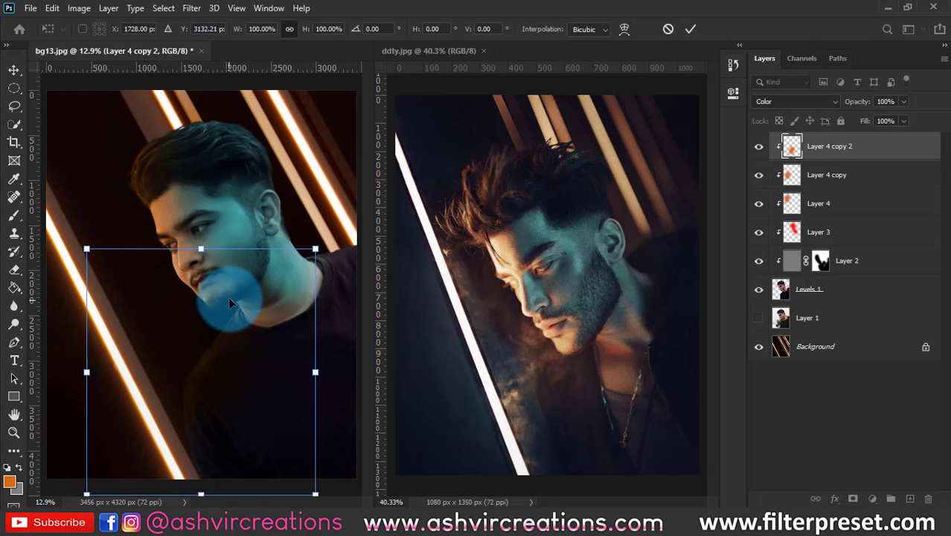
{"action": "key", "text": "Return"}
Reduce the saturation of Layer 4 copy 2 to -16 with Hue/Saturation.
{"action": "key", "text": "ctrl+u"}
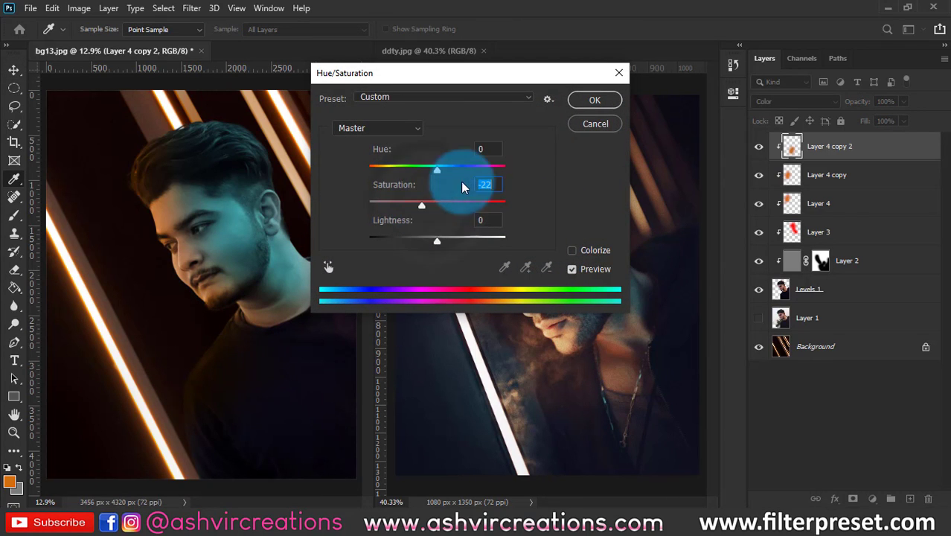
{"action": "left_click_drag", "start_coordinate": [432, 209], "coordinate": [429, 215]}
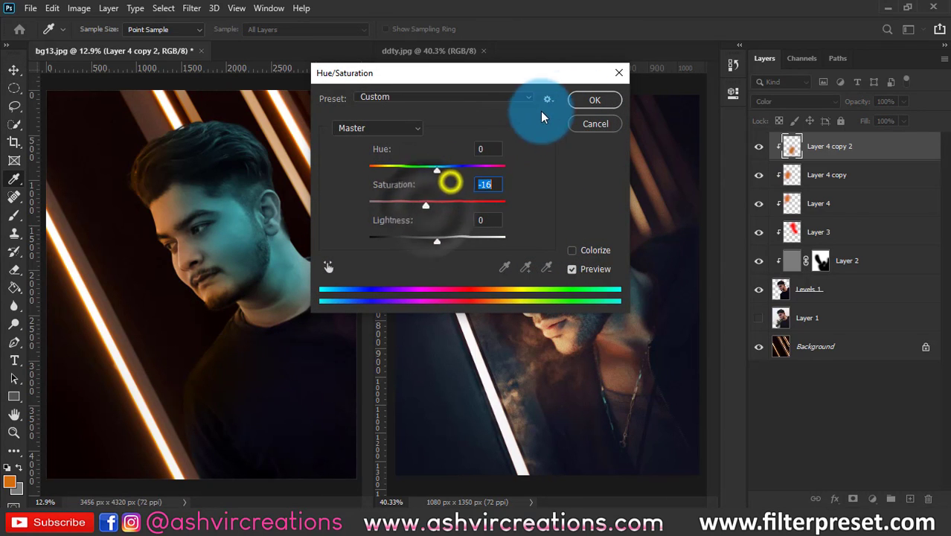
{"action": "left_click", "coordinate": [594, 99]}
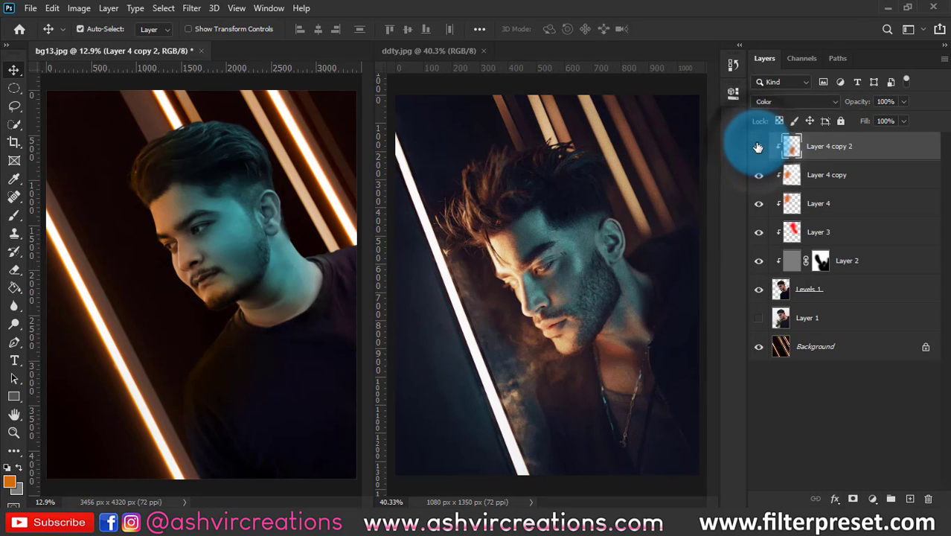
{"action": "scroll", "coordinate": [157, 213], "scroll_direction": "down", "scroll_amount": 1}
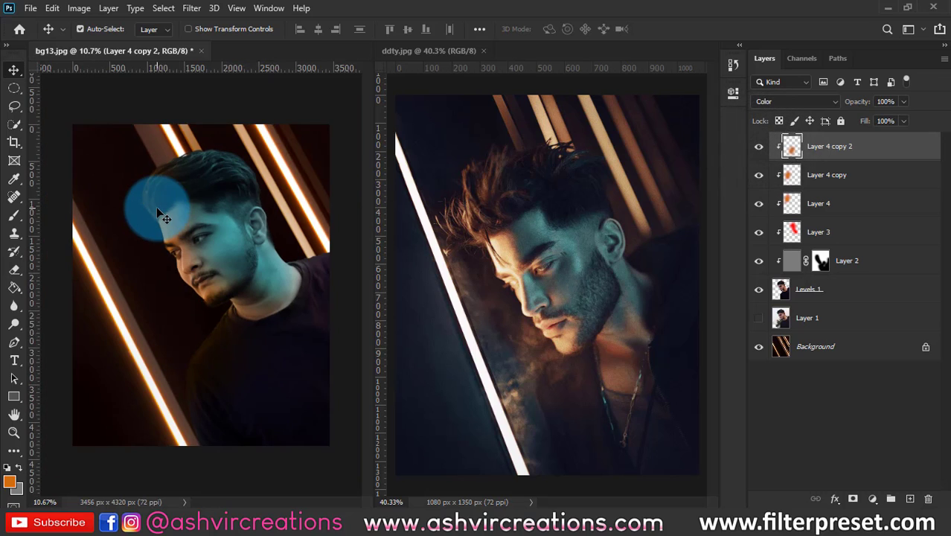
{"action": "scroll", "coordinate": [158, 214], "scroll_direction": "up", "scroll_amount": 1}
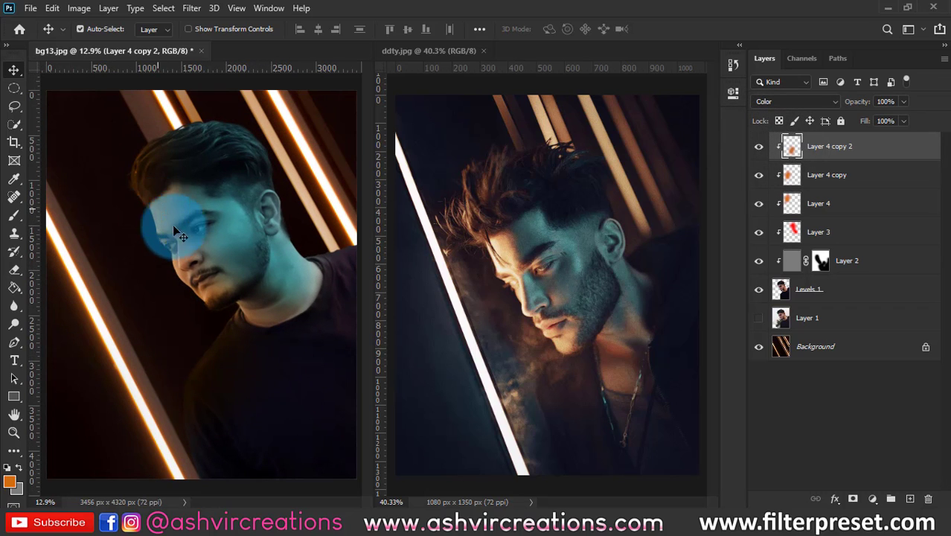
Lower the opacity of the masked gray Layer 2 to 81%.
{"action": "left_click", "coordinate": [863, 260]}
{"action": "left_click_drag", "start_coordinate": [863, 106], "coordinate": [781, 100]}
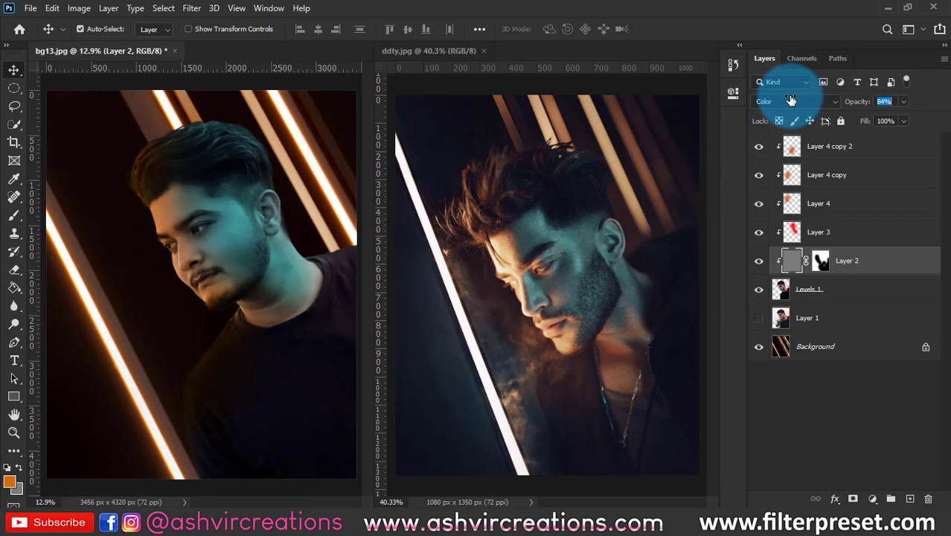
{"action": "left_click", "coordinate": [827, 253]}
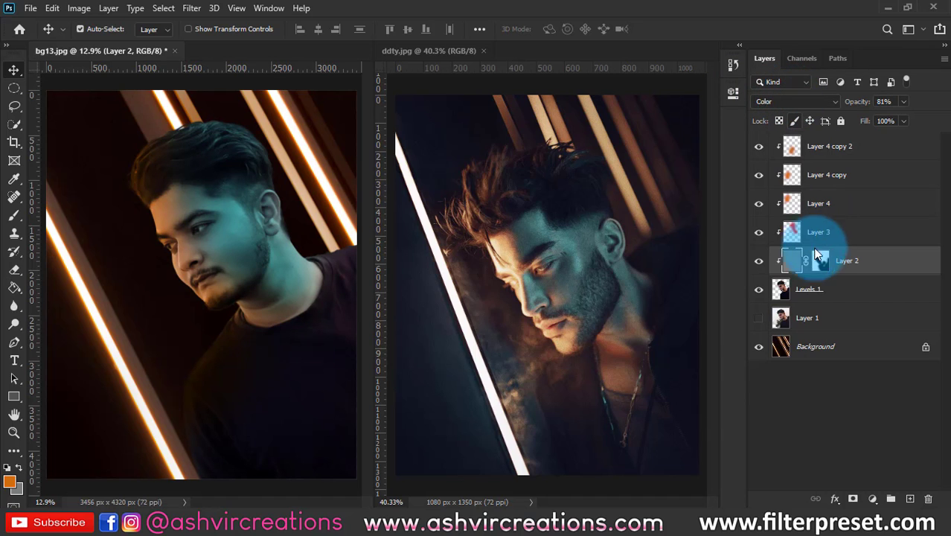
{"action": "left_click", "coordinate": [758, 262]}
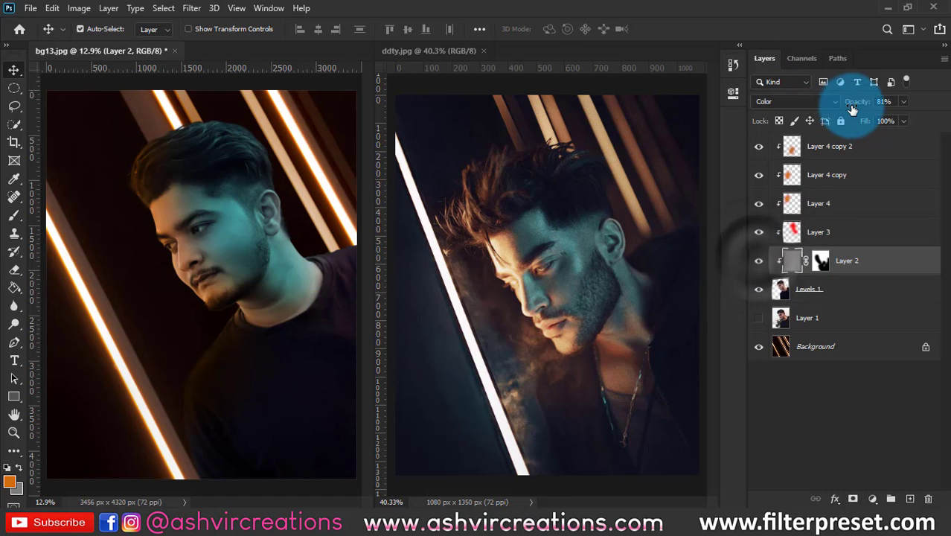
Lower Layer 3's opacity to 56% and compare the portrait with and without its teal tint.
{"action": "left_click", "coordinate": [831, 233]}
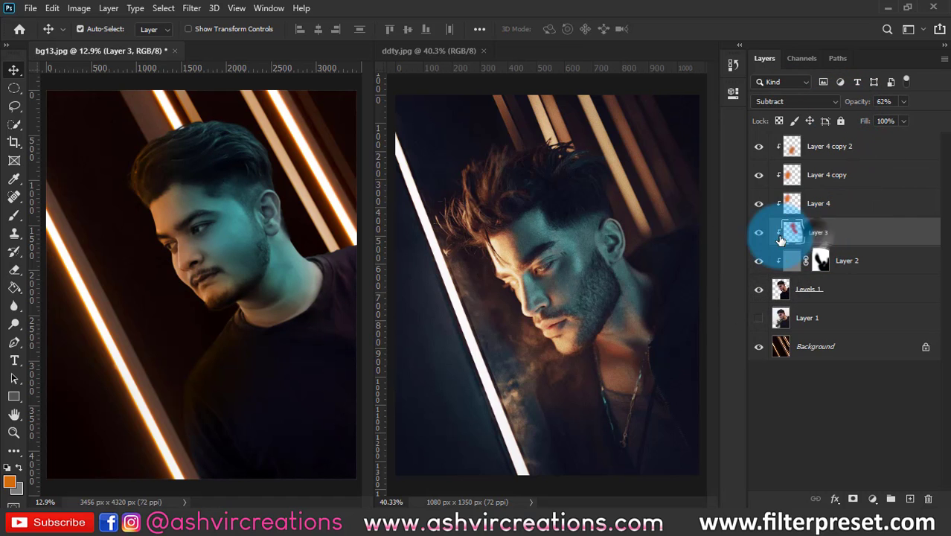
{"action": "left_click", "coordinate": [758, 232]}
{"action": "left_click", "coordinate": [758, 232]}
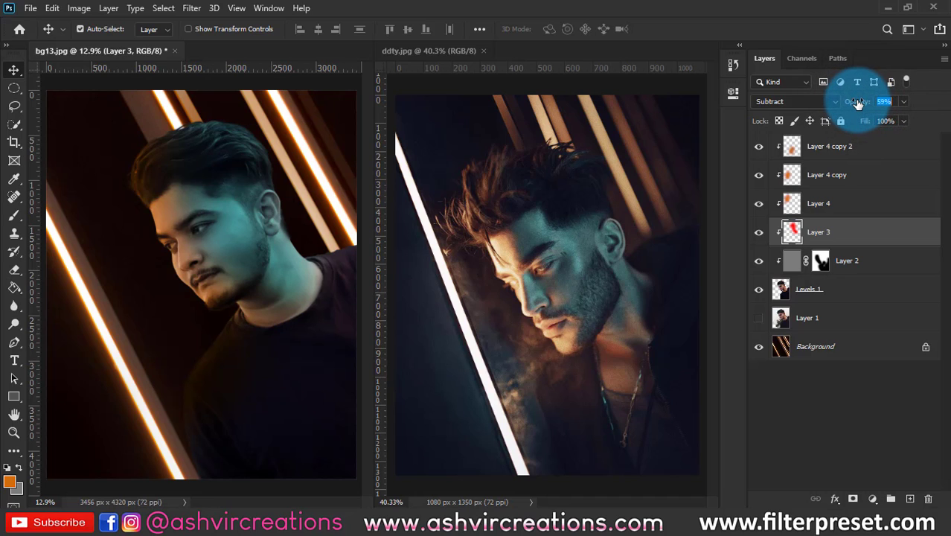
{"action": "left_click_drag", "start_coordinate": [849, 104], "coordinate": [854, 104]}
{"action": "left_click", "coordinate": [760, 232]}
{"action": "left_click", "coordinate": [759, 232]}
{"action": "left_click", "coordinate": [760, 233]}
{"action": "left_click", "coordinate": [760, 232]}
{"action": "left_click", "coordinate": [760, 232]}
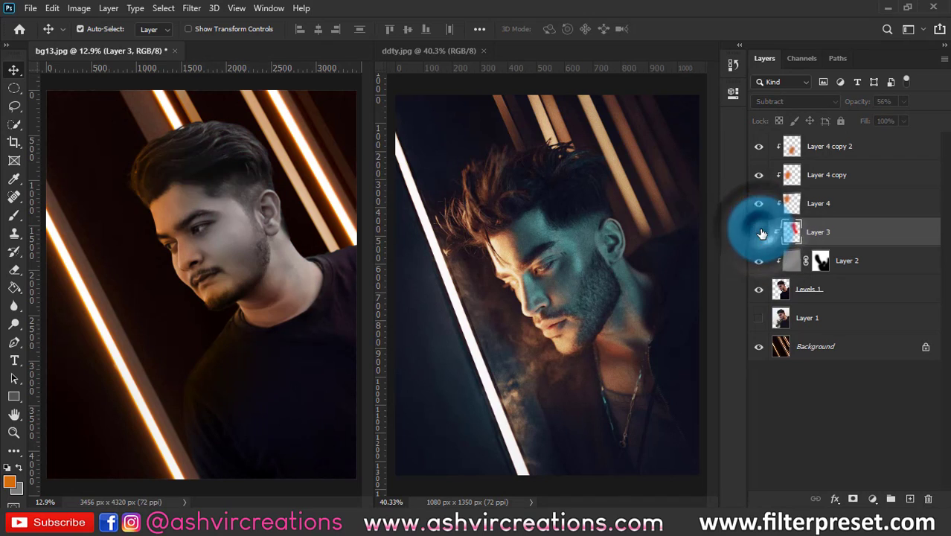
{"action": "left_click", "coordinate": [759, 232]}
{"action": "scroll", "coordinate": [135, 140], "scroll_direction": "down", "scroll_amount": 1}
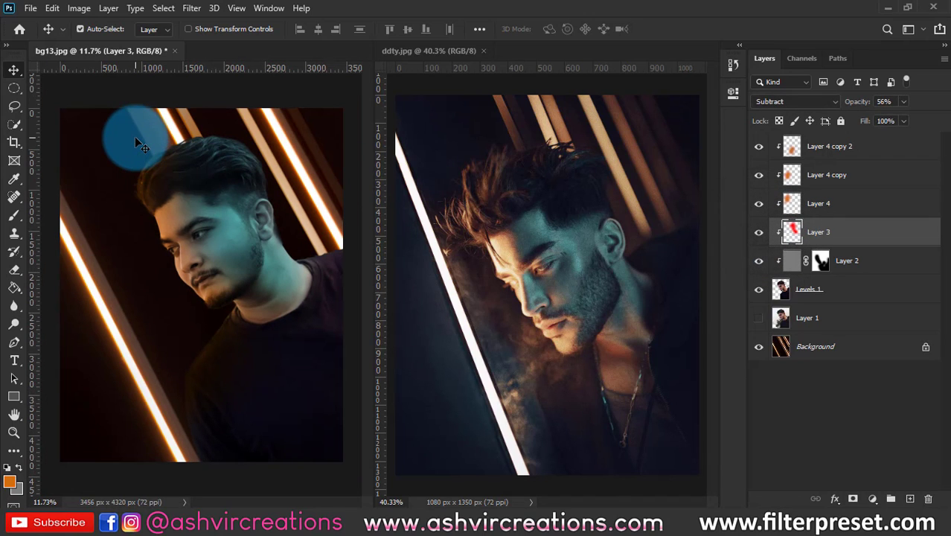
{"action": "scroll", "coordinate": [134, 137], "scroll_direction": "down", "scroll_amount": 1}
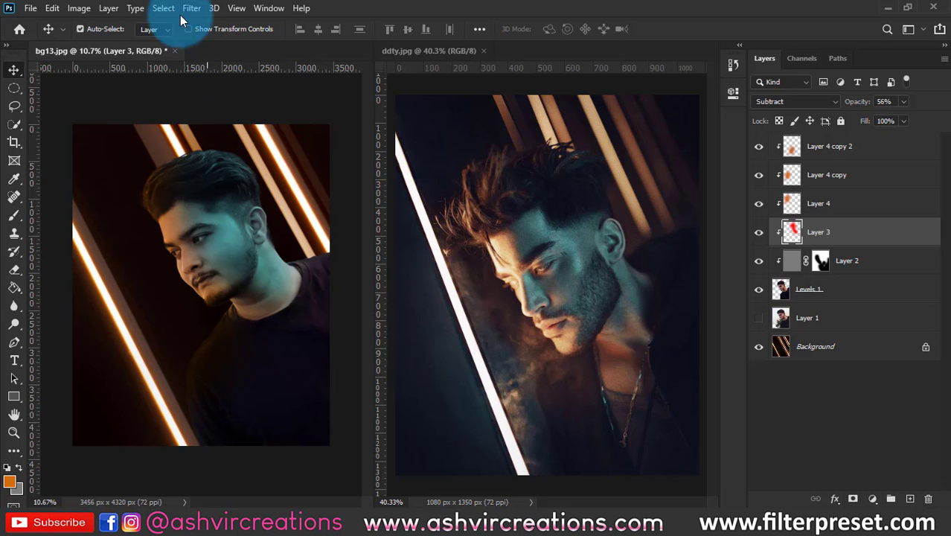
{"action": "left_click", "coordinate": [31, 8]}
{"action": "left_click", "coordinate": [519, 360]}
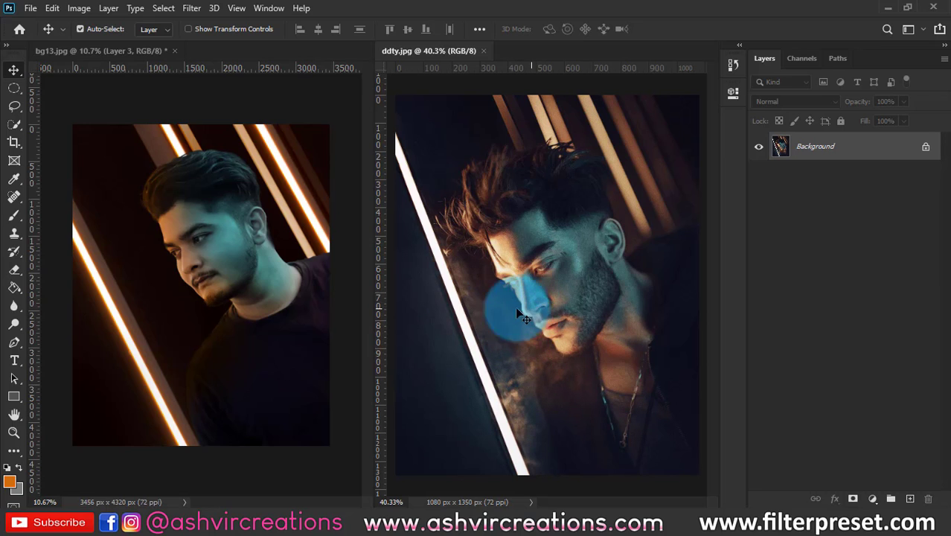
{"action": "left_click", "coordinate": [189, 109]}
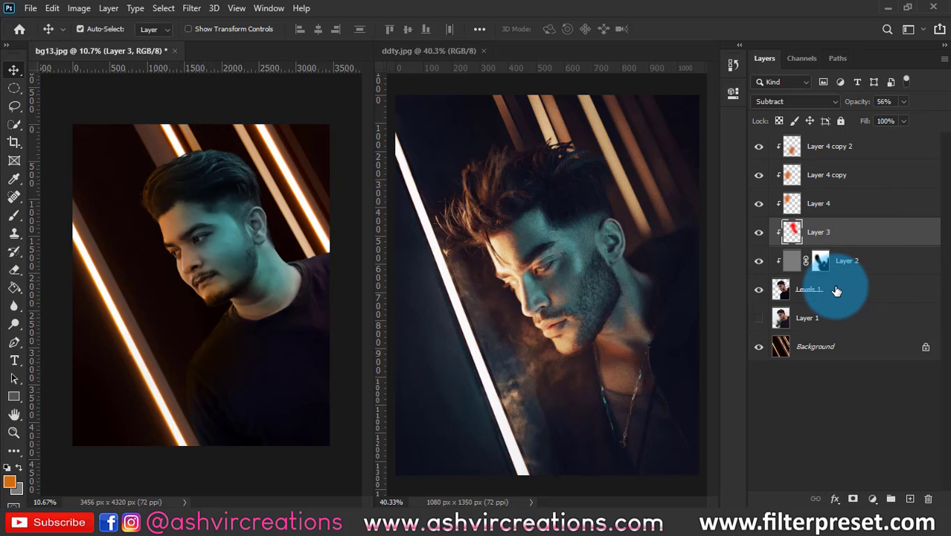
Add a new layer above Layer 4 copy 2 and make a rectangular selection around the man's head and shoulders.
{"action": "left_click", "coordinate": [830, 147]}
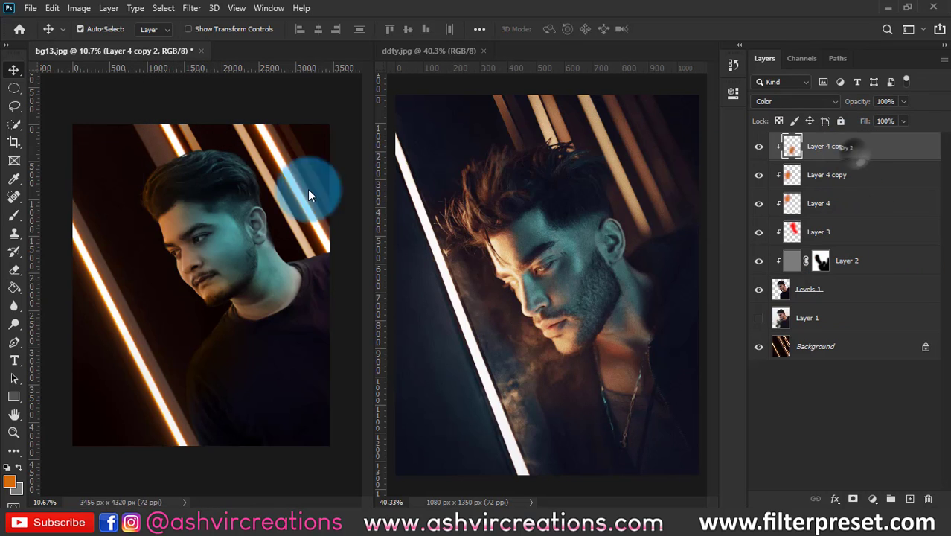
{"action": "left_click", "coordinate": [13, 88]}
{"action": "left_click", "coordinate": [50, 69]}
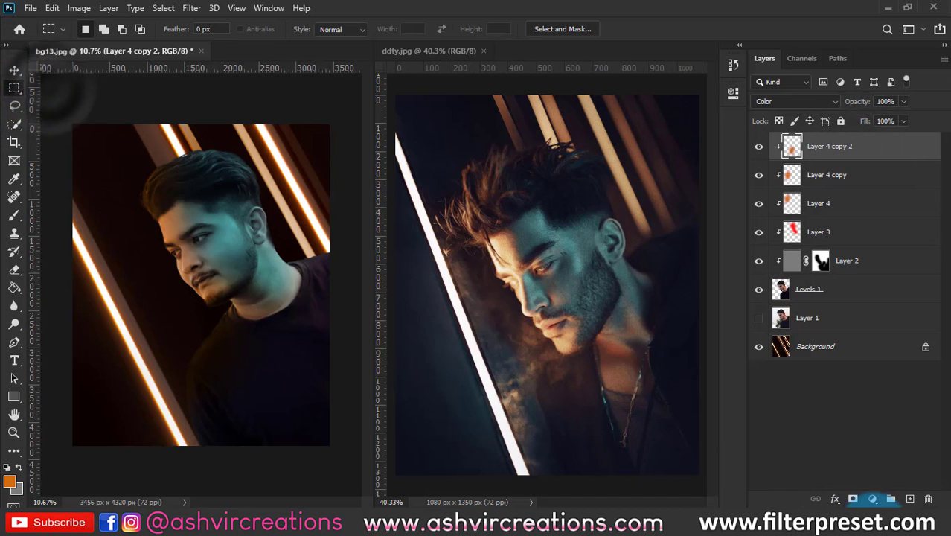
{"action": "left_click", "coordinate": [910, 500]}
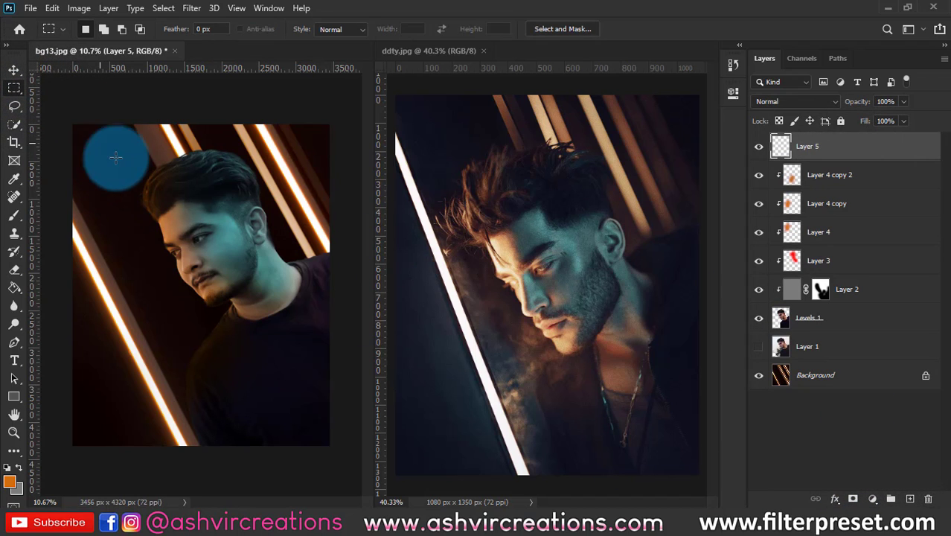
{"action": "mouse_move", "coordinate": [101, 144]}
{"action": "left_mouse_down"}
{"action": "mouse_move", "coordinate": [328, 340]}
{"action": "mouse_move", "coordinate": [323, 362]}
{"action": "left_mouse_up"}
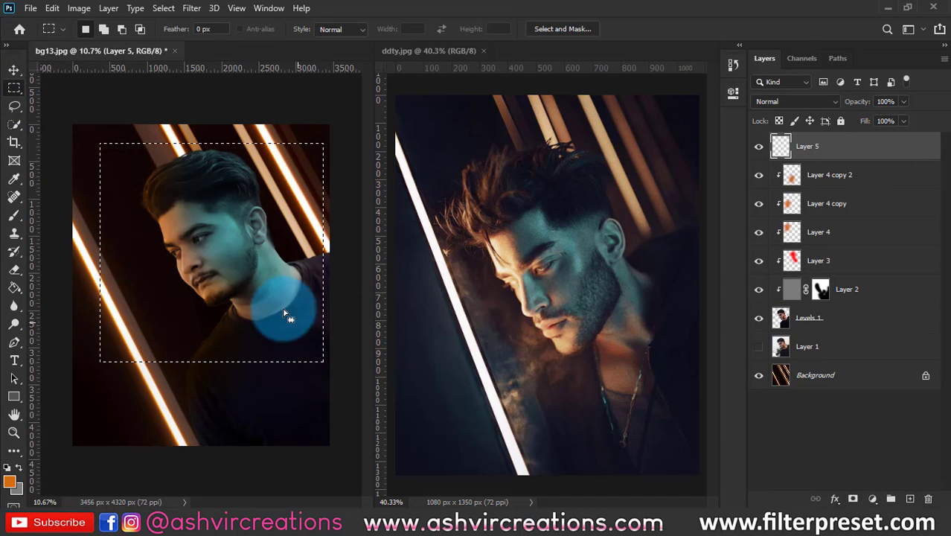
Fill the rectangular selection on Layer 5 with 50% Gray.
{"action": "right_click", "coordinate": [250, 270]}
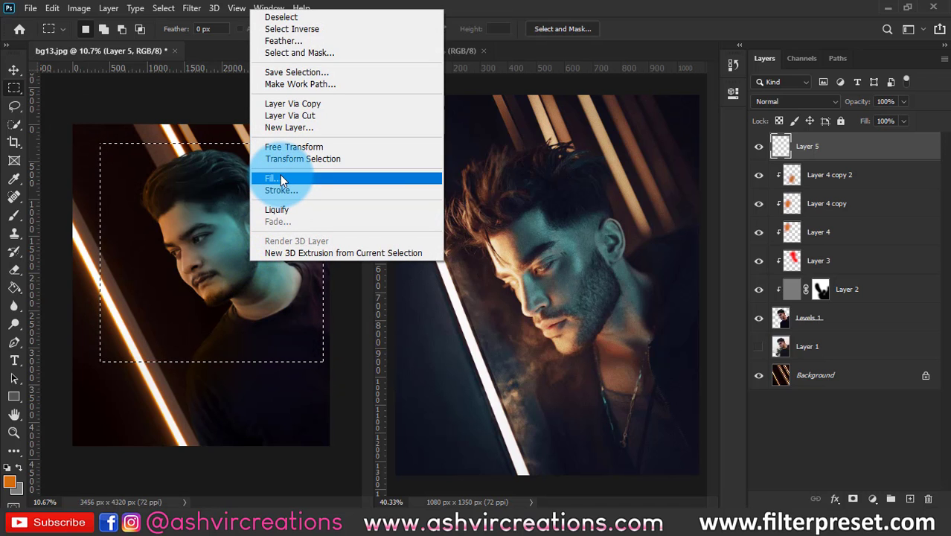
{"action": "left_click", "coordinate": [280, 177]}
{"action": "left_click", "coordinate": [480, 122]}
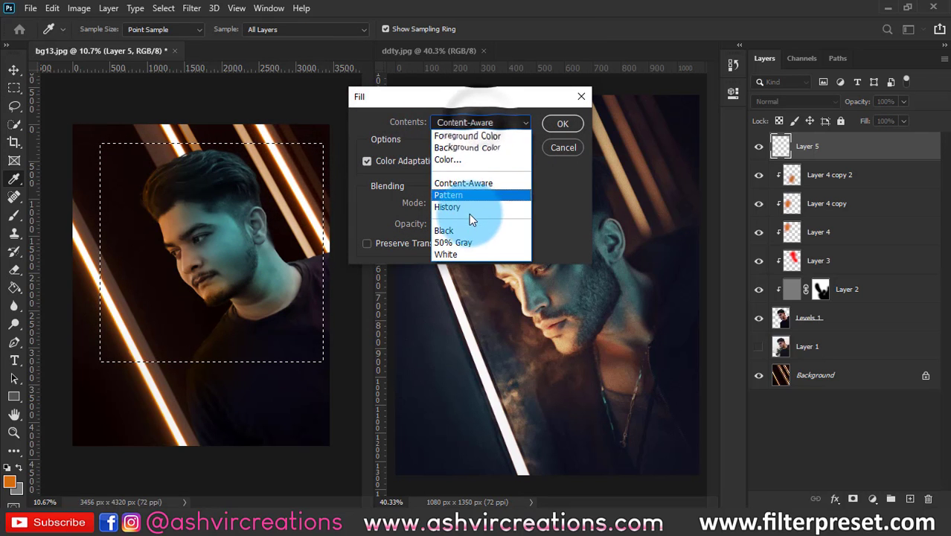
{"action": "left_click", "coordinate": [463, 232]}
{"action": "left_click", "coordinate": [562, 123]}
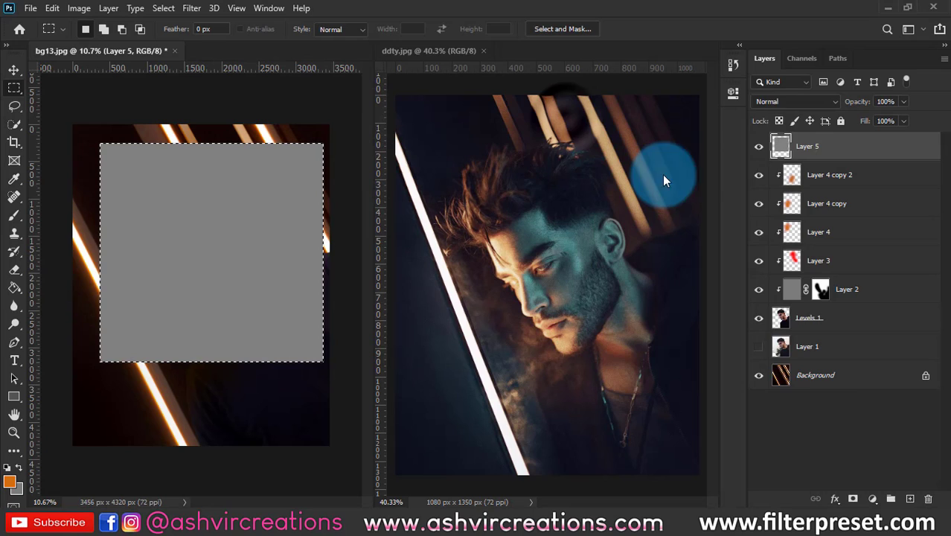
Set Layer 5's blend mode to Overlay and deselect the rectangle.
{"action": "left_click", "coordinate": [777, 102]}
{"action": "left_click", "coordinate": [786, 268]}
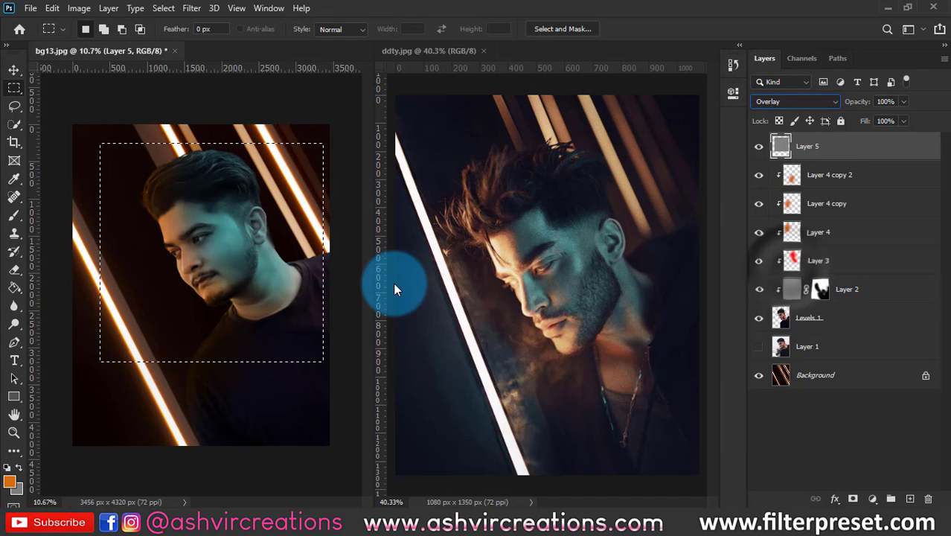
{"action": "key", "text": "ctrl+d"}
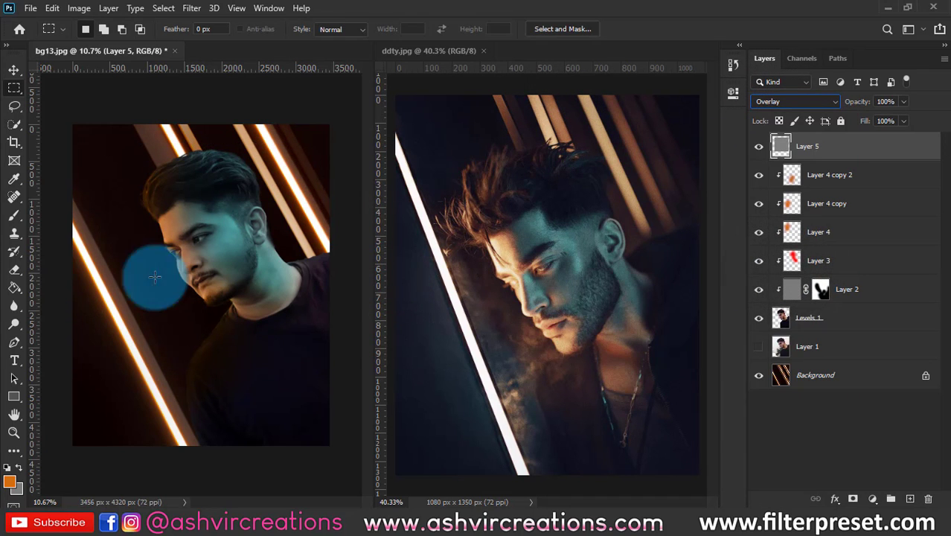
Brighten the cheek below the near eye on Layer 5 with the Dodge tool at brush size 200, Midtones and 50% exposure.
{"action": "left_click", "coordinate": [14, 324]}
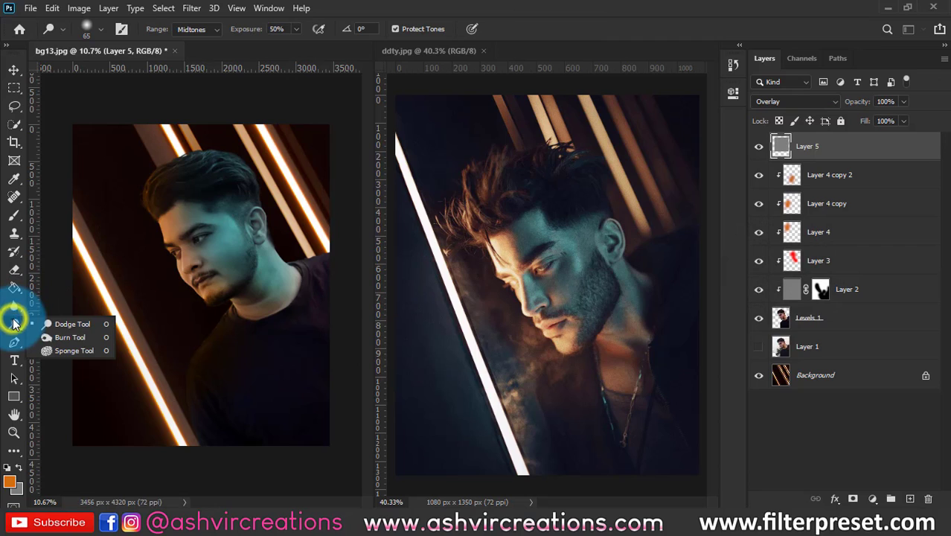
{"action": "left_click", "coordinate": [58, 325]}
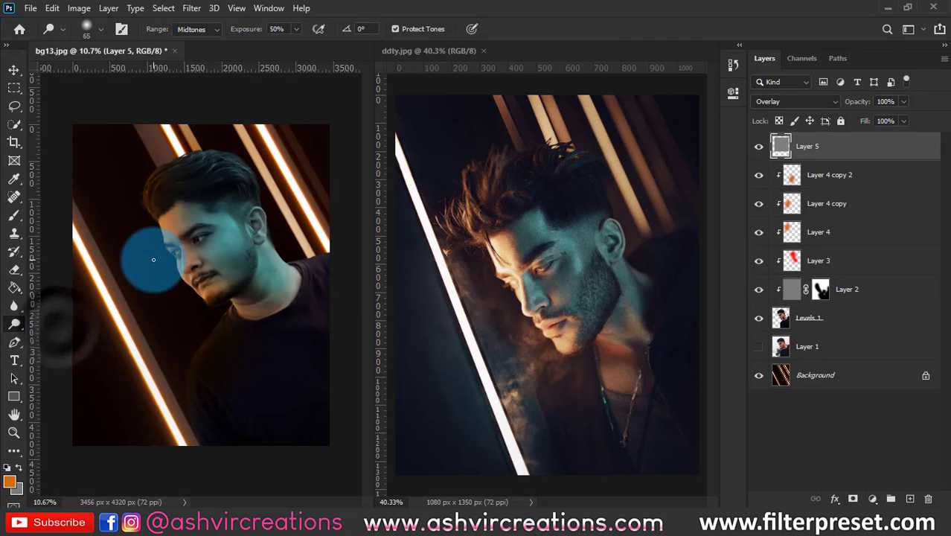
{"action": "scroll", "coordinate": [160, 262], "scroll_direction": "up", "scroll_amount": 3}
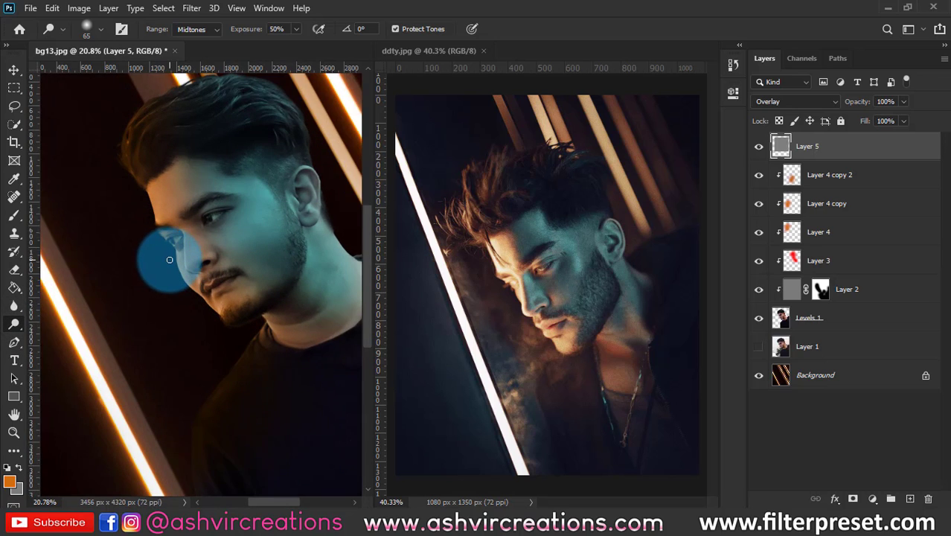
{"action": "key", "text": "bracketright"}
{"action": "key", "text": "bracketright"}
{"action": "key", "text": "bracketright"}
{"action": "key", "text": "bracketright"}
{"action": "key", "text": "bracketright"}
{"action": "key", "text": "bracketright"}
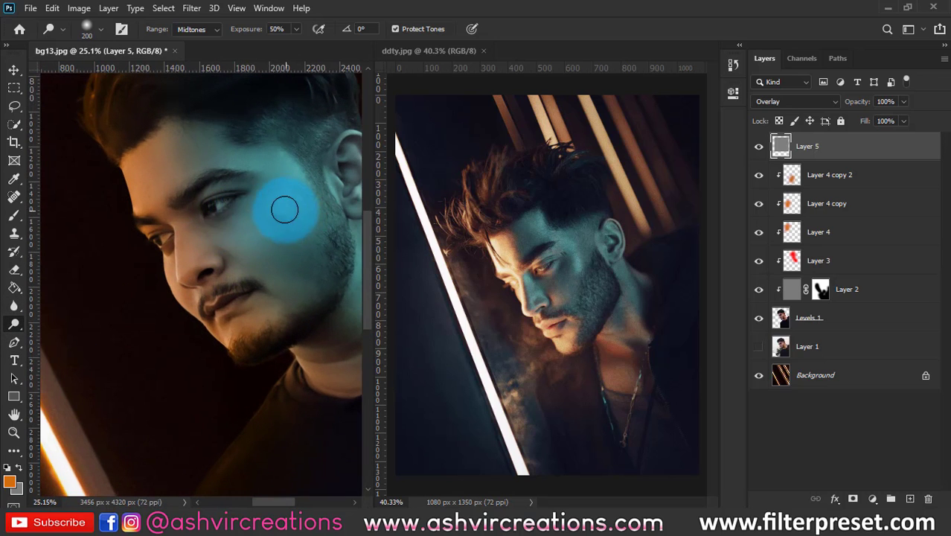
{"action": "mouse_move", "coordinate": [256, 212]}
{"action": "left_mouse_down"}
{"action": "mouse_move", "coordinate": [228, 253]}
{"action": "mouse_move", "coordinate": [242, 224]}
{"action": "mouse_move", "coordinate": [214, 234]}
{"action": "mouse_move", "coordinate": [261, 238]}
{"action": "left_mouse_up"}
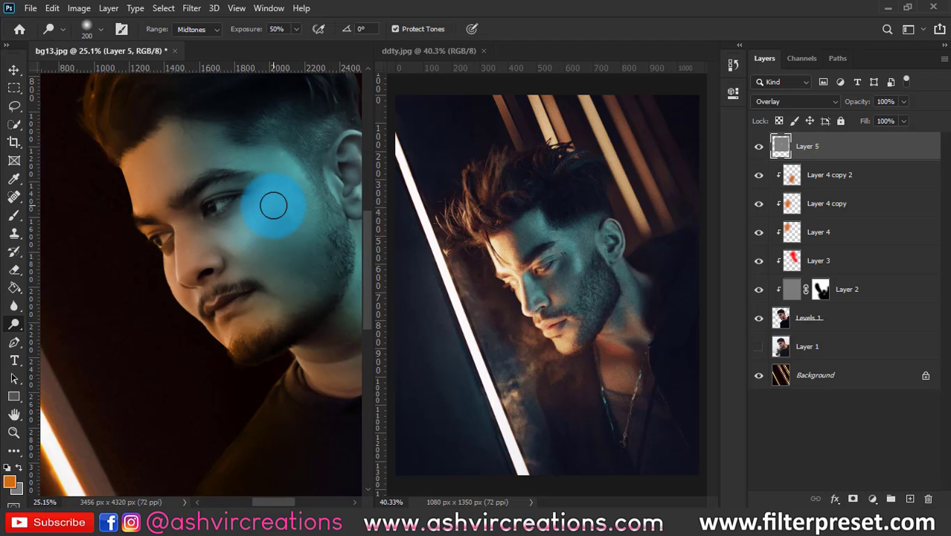
Lower the Dodge exposure to 10% and brighten the temple and cheek with a size 200 brush.
{"action": "key", "text": "bracketleft"}
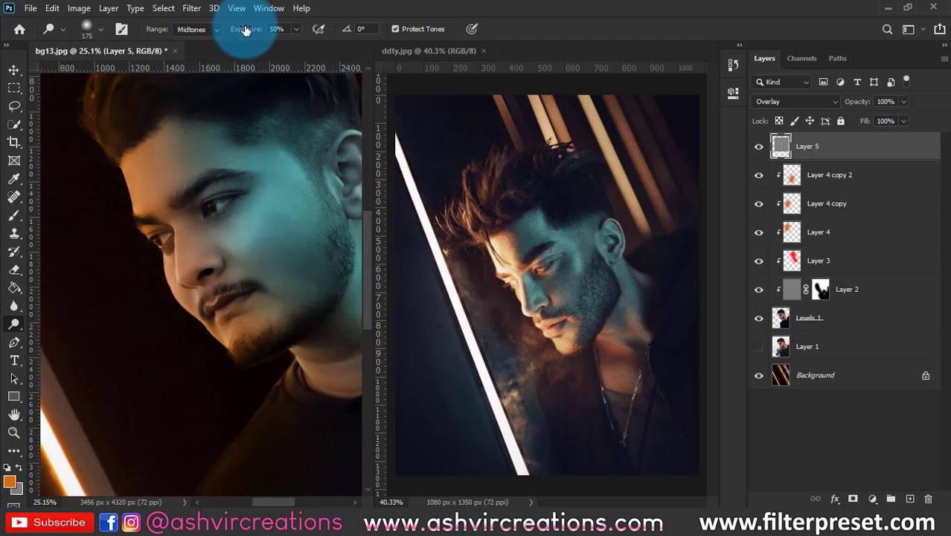
{"action": "left_click_drag", "start_coordinate": [245, 30], "coordinate": [218, 30]}
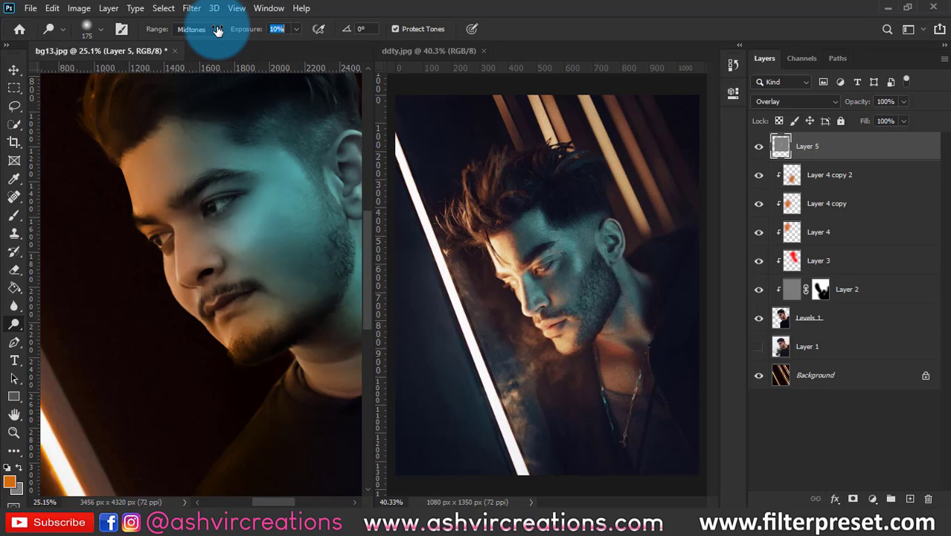
{"action": "key", "text": "bracketright"}
{"action": "left_click", "coordinate": [272, 169]}
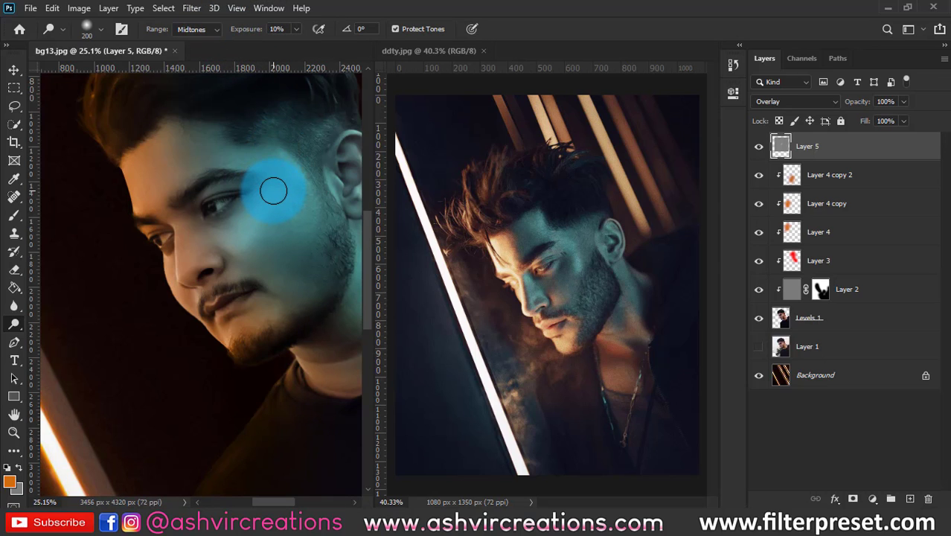
{"action": "mouse_move", "coordinate": [273, 189]}
{"action": "left_mouse_down"}
{"action": "mouse_move", "coordinate": [251, 271]}
{"action": "mouse_move", "coordinate": [286, 188]}
{"action": "left_mouse_up"}
{"action": "left_click_drag", "start_coordinate": [266, 238], "coordinate": [256, 197]}
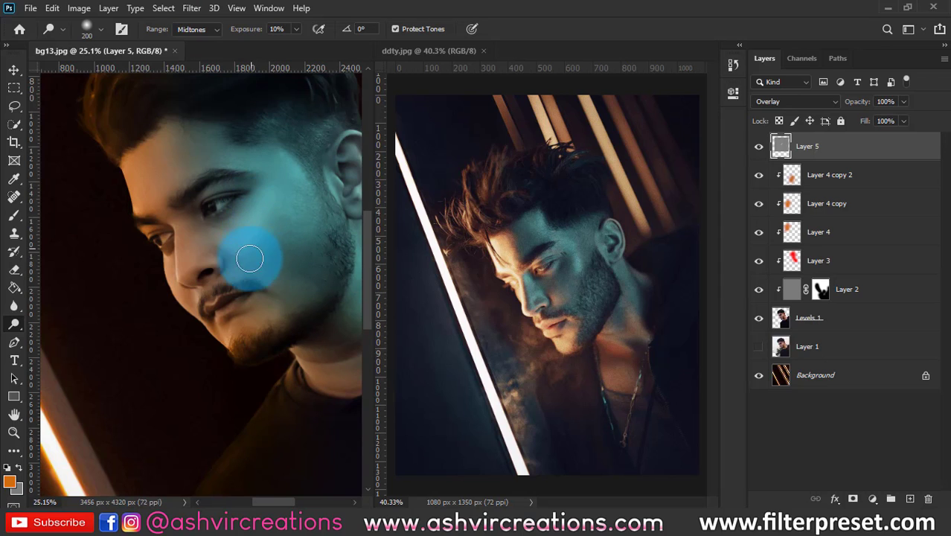
{"action": "mouse_move", "coordinate": [249, 258]}
{"action": "left_mouse_down"}
{"action": "mouse_move", "coordinate": [271, 203]}
{"action": "mouse_move", "coordinate": [258, 199]}
{"action": "mouse_move", "coordinate": [217, 232]}
{"action": "mouse_move", "coordinate": [268, 210]}
{"action": "mouse_move", "coordinate": [271, 197]}
{"action": "mouse_move", "coordinate": [201, 162]}
{"action": "mouse_move", "coordinate": [291, 243]}
{"action": "left_mouse_up"}
{"action": "scroll", "coordinate": [266, 202], "scroll_direction": "down", "scroll_amount": 2}
{"action": "scroll", "coordinate": [195, 153], "scroll_direction": "up", "scroll_amount": 1}
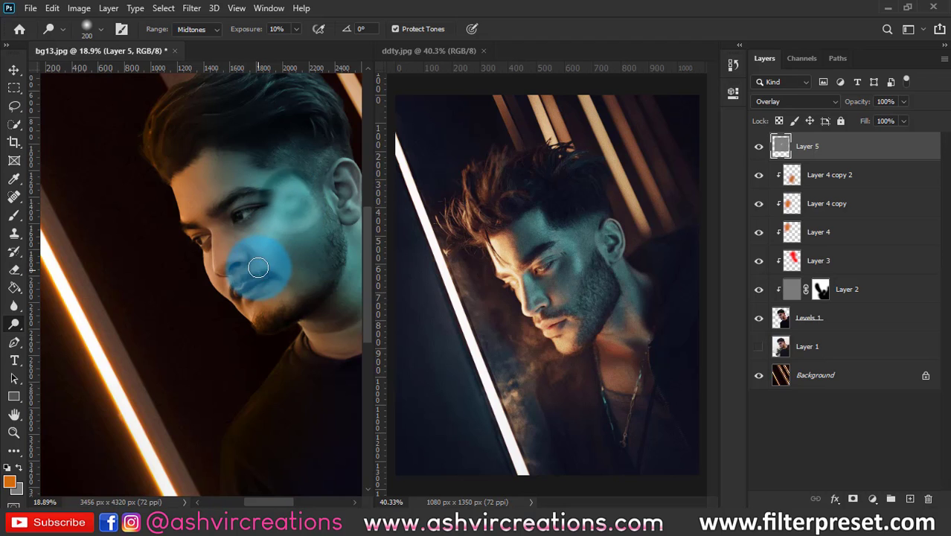
Brighten the temple beside the eye and the cheek below it on Layer 5 with the Dodge tool at 10% exposure.
{"action": "scroll", "coordinate": [284, 207], "scroll_direction": "down", "scroll_amount": 1}
{"action": "left_click_drag", "start_coordinate": [284, 208], "coordinate": [303, 197]}
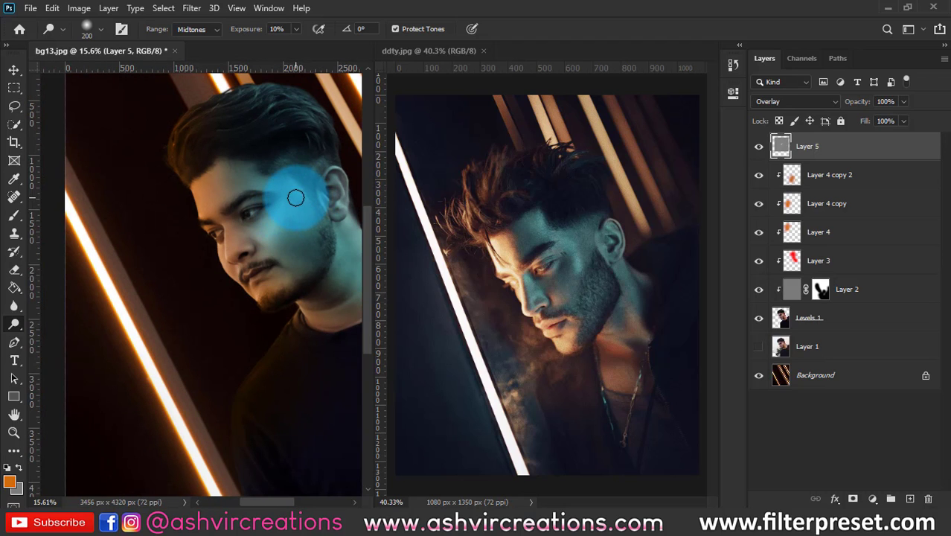
{"action": "mouse_move", "coordinate": [278, 233]}
{"action": "left_mouse_down"}
{"action": "mouse_move", "coordinate": [262, 255]}
{"action": "mouse_move", "coordinate": [302, 188]}
{"action": "mouse_move", "coordinate": [296, 214]}
{"action": "mouse_move", "coordinate": [303, 212]}
{"action": "mouse_move", "coordinate": [286, 211]}
{"action": "mouse_move", "coordinate": [231, 273]}
{"action": "mouse_move", "coordinate": [327, 208]}
{"action": "mouse_move", "coordinate": [310, 212]}
{"action": "mouse_move", "coordinate": [309, 222]}
{"action": "mouse_move", "coordinate": [328, 218]}
{"action": "mouse_move", "coordinate": [280, 250]}
{"action": "left_mouse_up"}
{"action": "scroll", "coordinate": [298, 196], "scroll_direction": "up", "scroll_amount": 2}
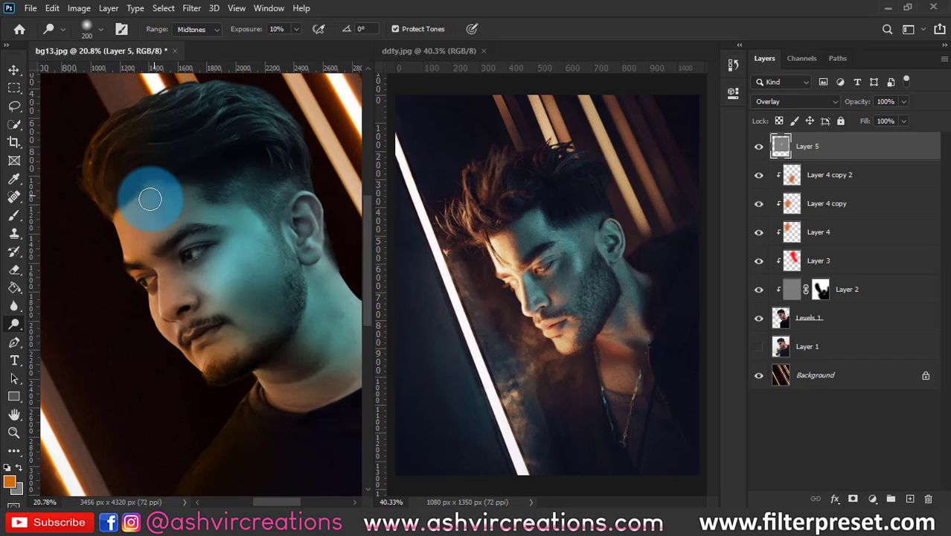
{"action": "scroll", "coordinate": [202, 254], "scroll_direction": "up", "scroll_amount": 2}
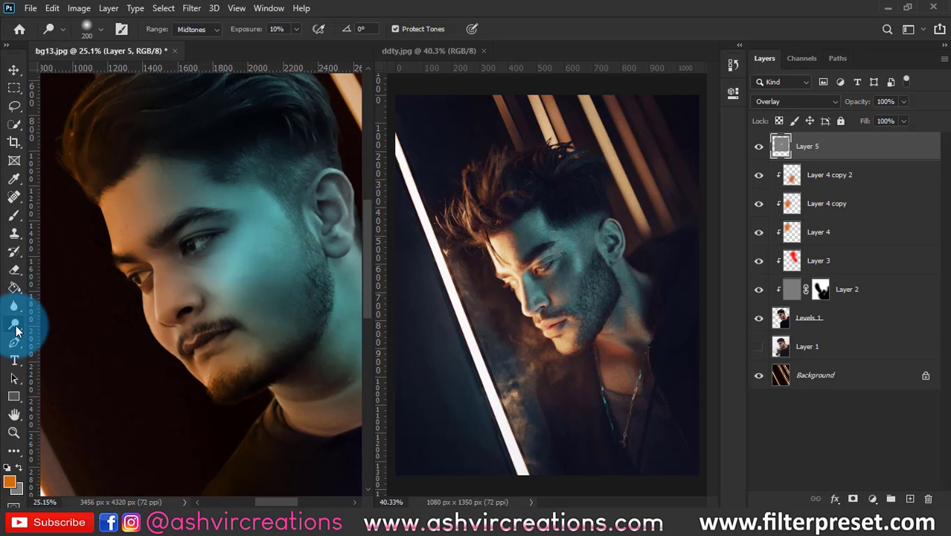
Darken the outer cheek and jaw on Layer 5 with the Burn tool at brush size 300, Midtones and 17% exposure.
{"action": "right_click", "coordinate": [14, 324]}
{"action": "left_click", "coordinate": [52, 337]}
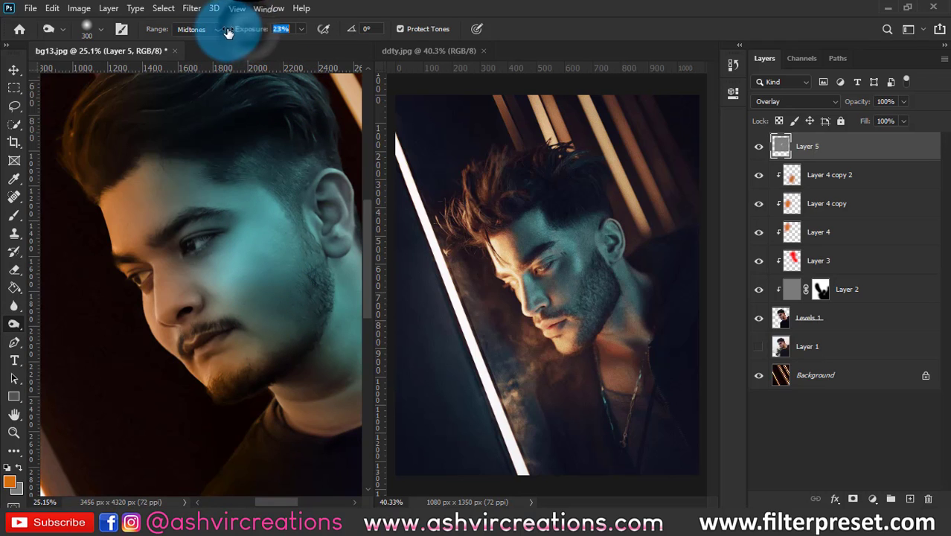
{"action": "mouse_move", "coordinate": [280, 224]}
{"action": "left_mouse_down"}
{"action": "mouse_move", "coordinate": [268, 297]}
{"action": "mouse_move", "coordinate": [292, 210]}
{"action": "mouse_move", "coordinate": [287, 282]}
{"action": "mouse_move", "coordinate": [251, 360]}
{"action": "mouse_move", "coordinate": [291, 319]}
{"action": "mouse_move", "coordinate": [340, 302]}
{"action": "mouse_move", "coordinate": [309, 286]}
{"action": "mouse_move", "coordinate": [293, 304]}
{"action": "mouse_move", "coordinate": [280, 259]}
{"action": "left_mouse_up"}
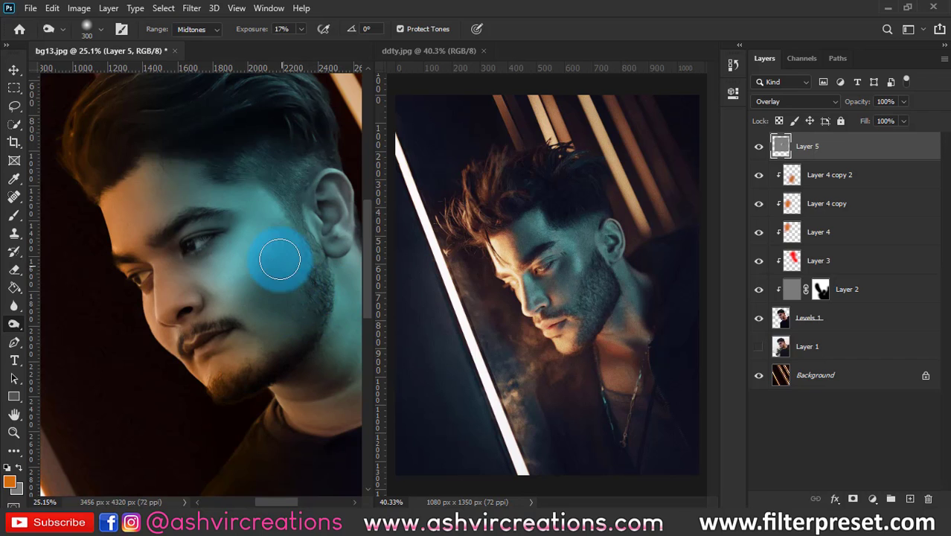
{"action": "mouse_move", "coordinate": [288, 222]}
{"action": "left_mouse_down"}
{"action": "mouse_move", "coordinate": [281, 256]}
{"action": "mouse_move", "coordinate": [317, 308]}
{"action": "mouse_move", "coordinate": [295, 342]}
{"action": "mouse_move", "coordinate": [262, 331]}
{"action": "mouse_move", "coordinate": [266, 348]}
{"action": "mouse_move", "coordinate": [293, 323]}
{"action": "left_mouse_up"}
{"action": "scroll", "coordinate": [293, 323], "scroll_direction": "down", "scroll_amount": 3}
{"action": "scroll", "coordinate": [290, 286], "scroll_direction": "up", "scroll_amount": 2}
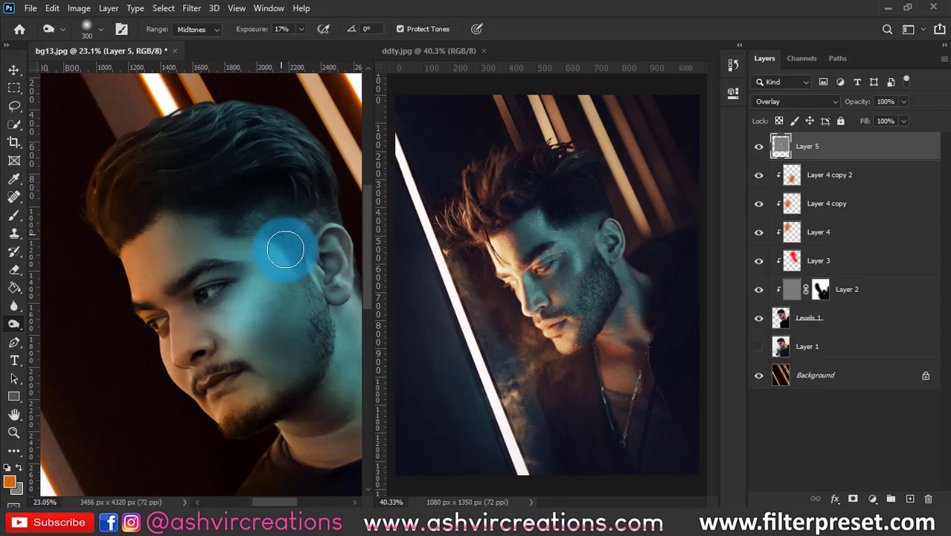
{"action": "mouse_move", "coordinate": [286, 250]}
{"action": "left_mouse_down"}
{"action": "mouse_move", "coordinate": [268, 275]}
{"action": "mouse_move", "coordinate": [258, 202]}
{"action": "mouse_move", "coordinate": [269, 248]}
{"action": "mouse_move", "coordinate": [259, 285]}
{"action": "mouse_move", "coordinate": [195, 246]}
{"action": "left_mouse_up"}
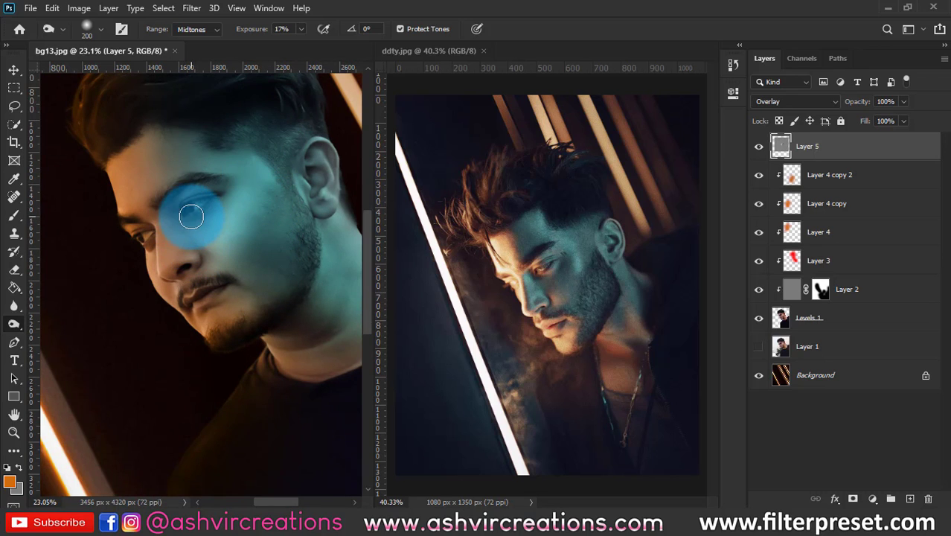
Burn the shadows along the nose and around the mouth with a smaller brush of about 200.
{"action": "scroll", "coordinate": [191, 216], "scroll_direction": "up", "scroll_amount": 1}
{"action": "key", "text": "bracketleft"}
{"action": "left_click", "coordinate": [170, 253]}
{"action": "mouse_move", "coordinate": [162, 265]}
{"action": "left_mouse_down"}
{"action": "mouse_move", "coordinate": [160, 268]}
{"action": "mouse_move", "coordinate": [165, 231]}
{"action": "mouse_move", "coordinate": [169, 265]}
{"action": "mouse_move", "coordinate": [212, 263]}
{"action": "mouse_move", "coordinate": [192, 263]}
{"action": "mouse_move", "coordinate": [203, 302]}
{"action": "left_mouse_up"}
{"action": "scroll", "coordinate": [185, 258], "scroll_direction": "up", "scroll_amount": 2}
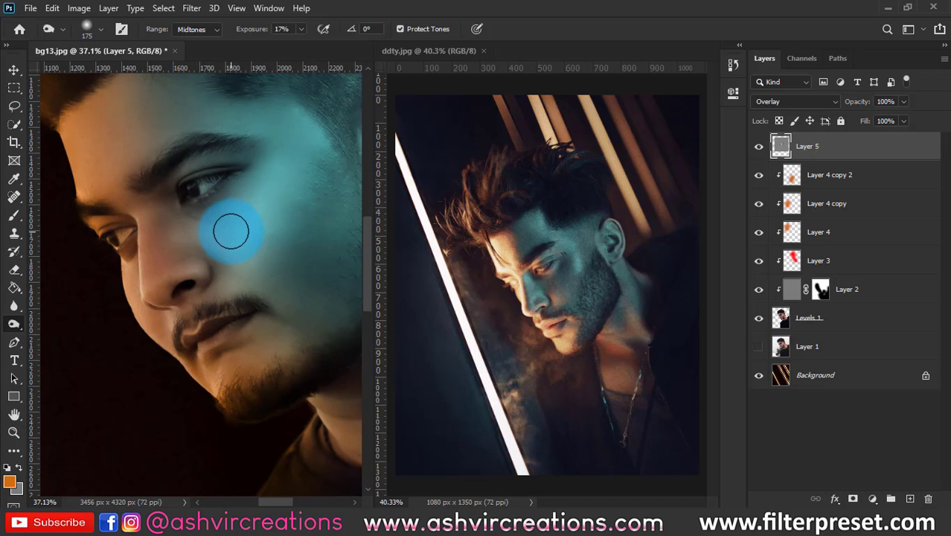
Brighten the nose, its bridge and the area under the near eye with the Dodge tool at brush size 150 and 10% exposure.
{"action": "right_click", "coordinate": [12, 324]}
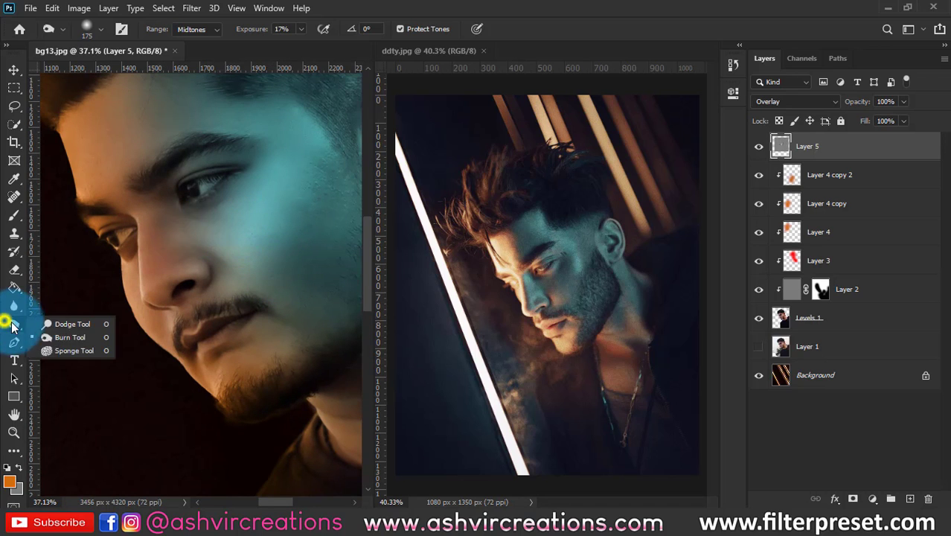
{"action": "left_click", "coordinate": [60, 324]}
{"action": "left_click", "coordinate": [123, 261]}
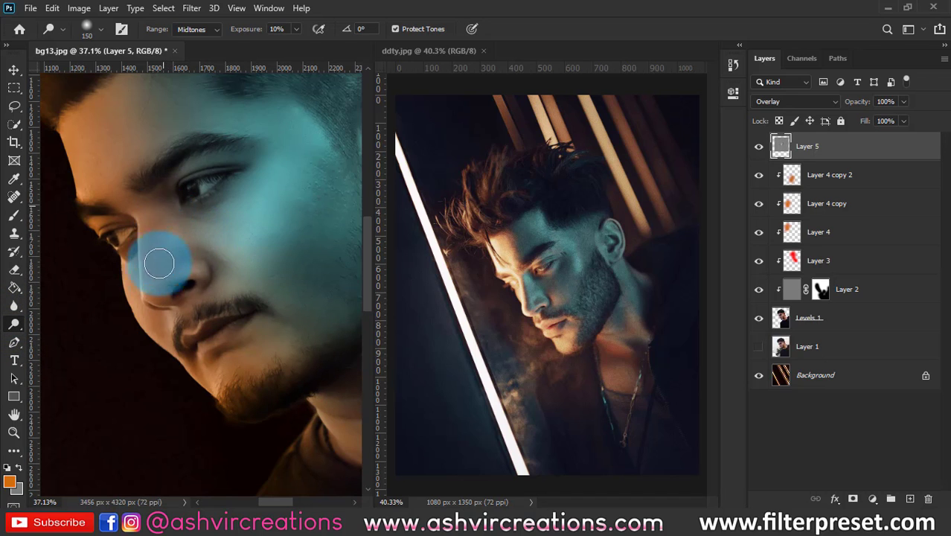
{"action": "scroll", "coordinate": [212, 219], "scroll_direction": "down", "scroll_amount": 3}
{"action": "scroll", "coordinate": [214, 228], "scroll_direction": "up", "scroll_amount": 3}
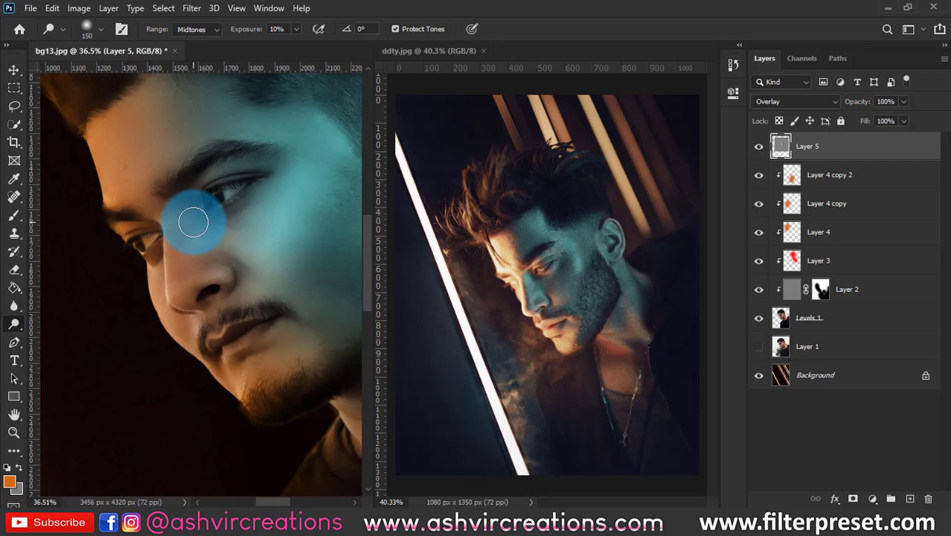
{"action": "mouse_move", "coordinate": [192, 233]}
{"action": "left_mouse_down"}
{"action": "mouse_move", "coordinate": [176, 209]}
{"action": "mouse_move", "coordinate": [208, 241]}
{"action": "mouse_move", "coordinate": [193, 218]}
{"action": "mouse_move", "coordinate": [257, 246]}
{"action": "mouse_move", "coordinate": [181, 214]}
{"action": "mouse_move", "coordinate": [218, 249]}
{"action": "left_mouse_up"}
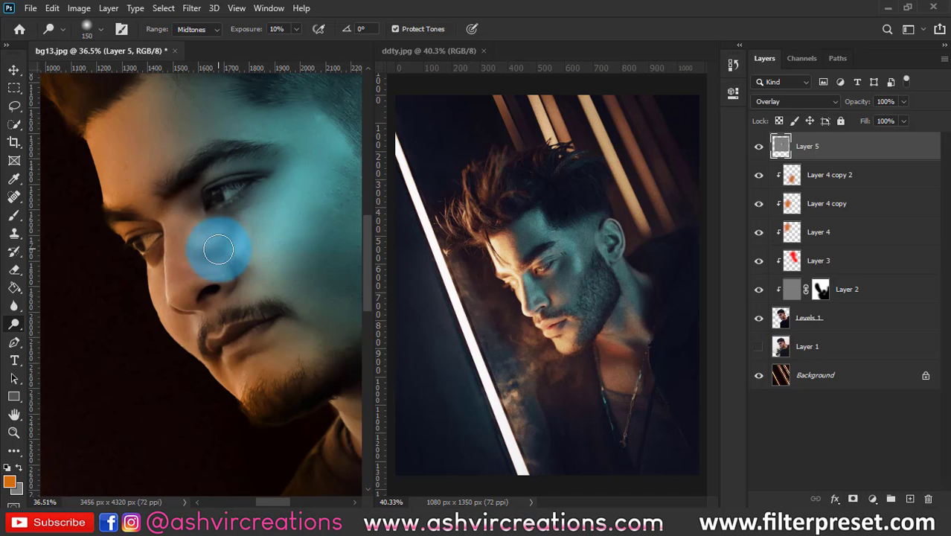
{"action": "mouse_move", "coordinate": [248, 276]}
{"action": "left_mouse_down"}
{"action": "mouse_move", "coordinate": [224, 241]}
{"action": "mouse_move", "coordinate": [241, 262]}
{"action": "mouse_move", "coordinate": [165, 237]}
{"action": "left_mouse_up"}
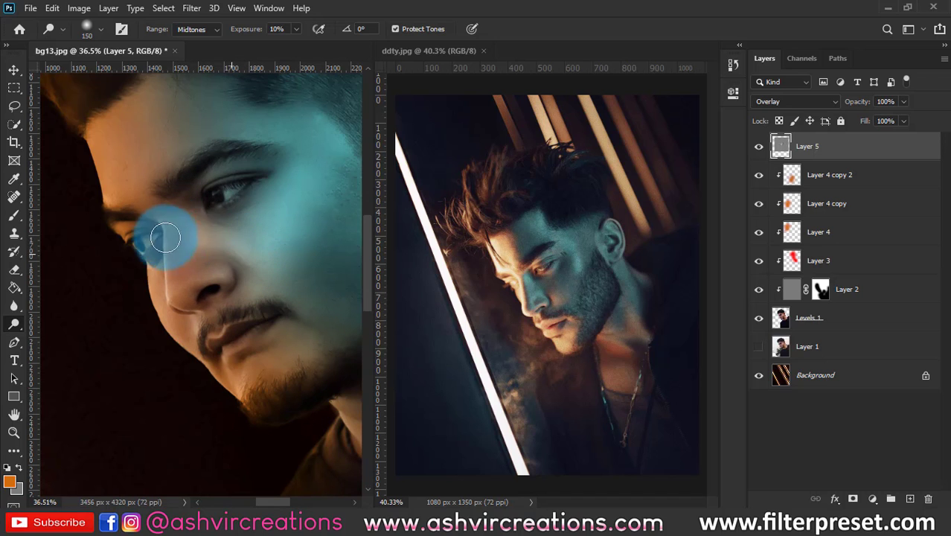
{"action": "scroll", "coordinate": [270, 224], "scroll_direction": "down", "scroll_amount": 3}
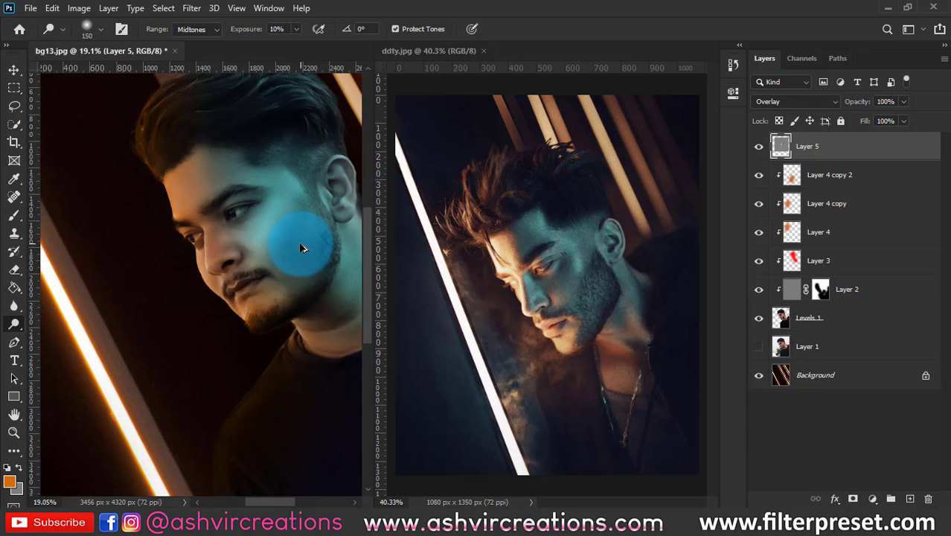
{"action": "mouse_move", "coordinate": [299, 243]}
{"action": "left_mouse_down"}
{"action": "mouse_move", "coordinate": [220, 220]}
{"action": "mouse_move", "coordinate": [229, 247]}
{"action": "left_mouse_up"}
{"action": "scroll", "coordinate": [254, 237], "scroll_direction": "up", "scroll_amount": 3}
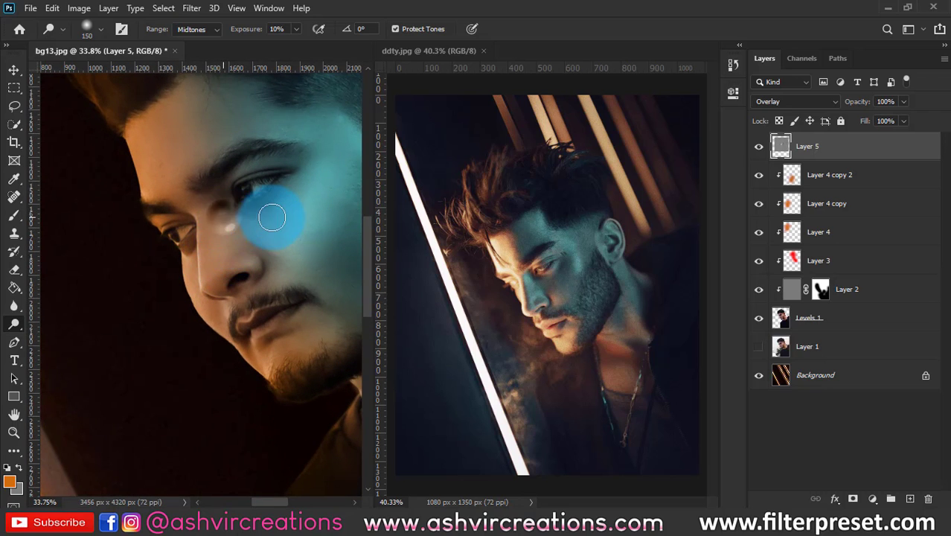
Compare the portrait with Layer 5 hidden and shown to judge the dodge and burn effect.
{"action": "scroll", "coordinate": [313, 272], "scroll_direction": "down", "scroll_amount": 2}
{"action": "scroll", "coordinate": [200, 301], "scroll_direction": "down", "scroll_amount": 2}
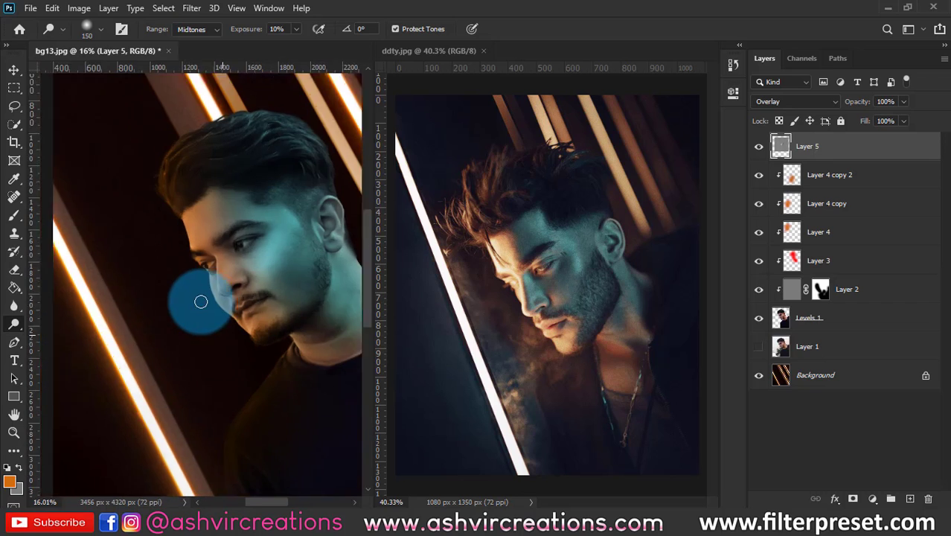
{"action": "scroll", "coordinate": [200, 301], "scroll_direction": "down", "scroll_amount": 1}
{"action": "scroll", "coordinate": [219, 224], "scroll_direction": "up", "scroll_amount": 6}
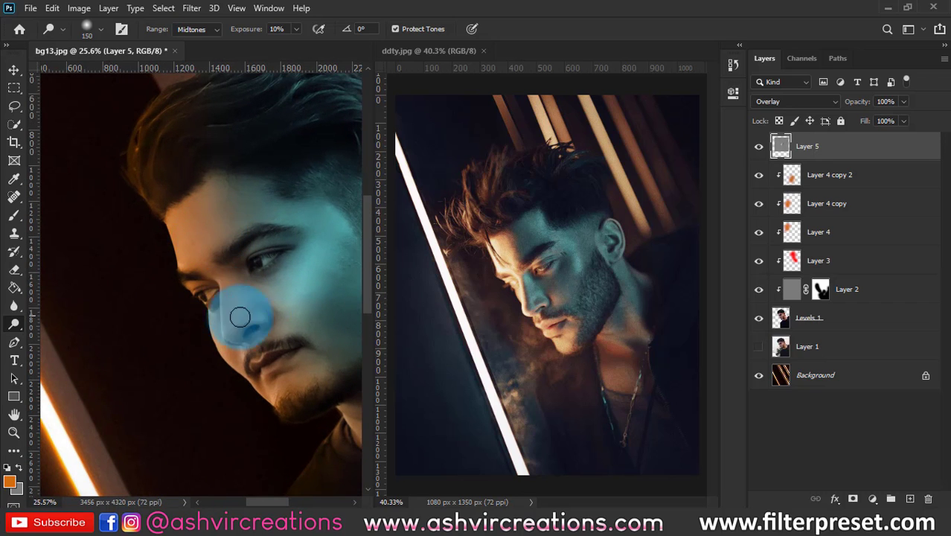
{"action": "scroll", "coordinate": [254, 297], "scroll_direction": "down", "scroll_amount": 4}
{"action": "scroll", "coordinate": [288, 302], "scroll_direction": "down", "scroll_amount": 2}
{"action": "left_click_drag", "start_coordinate": [320, 273], "coordinate": [273, 249]}
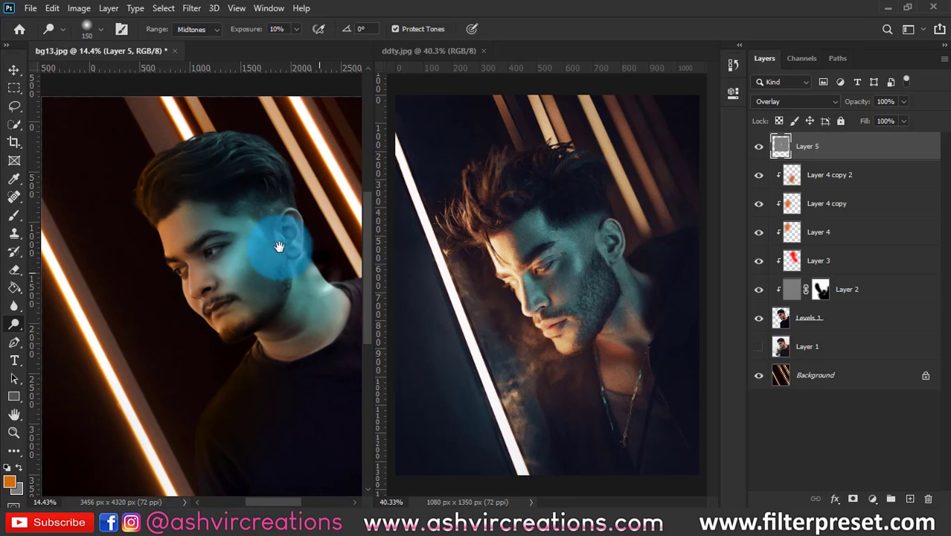
{"action": "left_click", "coordinate": [757, 146]}
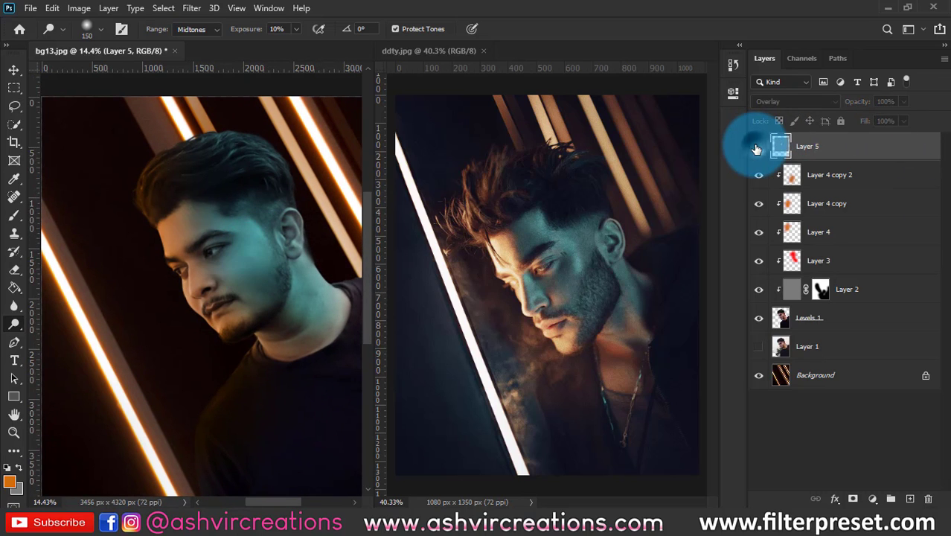
{"action": "left_click", "coordinate": [757, 146]}
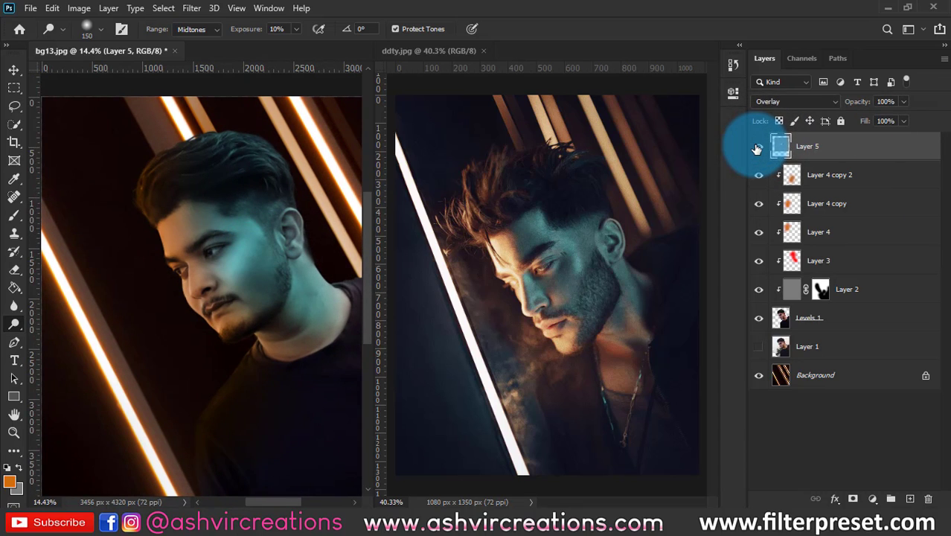
{"action": "left_click", "coordinate": [757, 146]}
{"action": "left_click", "coordinate": [757, 147]}
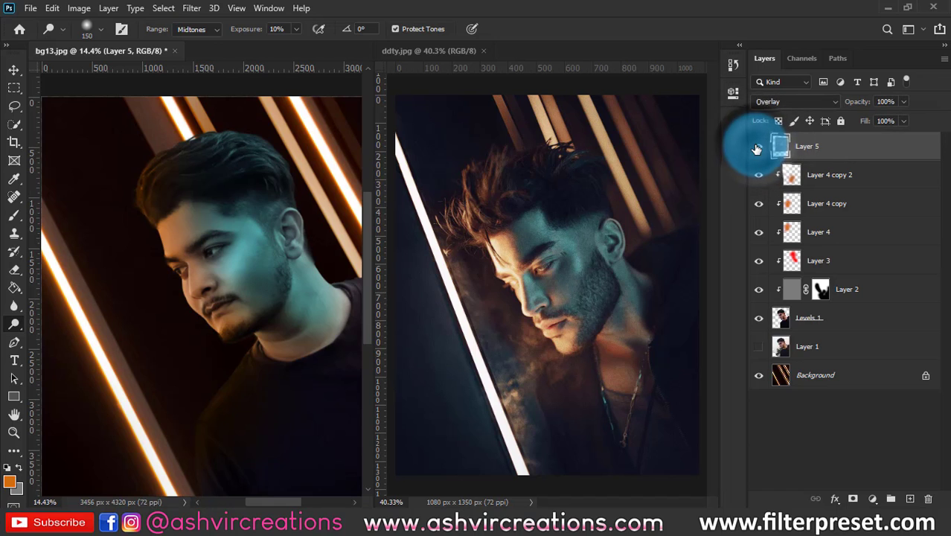
{"action": "left_click", "coordinate": [756, 148]}
{"action": "left_click", "coordinate": [757, 147]}
Darken the forehead along the hairline on Layer 5 with the Burn tool at brush size 300 and 17% exposure.
{"action": "scroll", "coordinate": [155, 195], "scroll_direction": "up", "scroll_amount": 3}
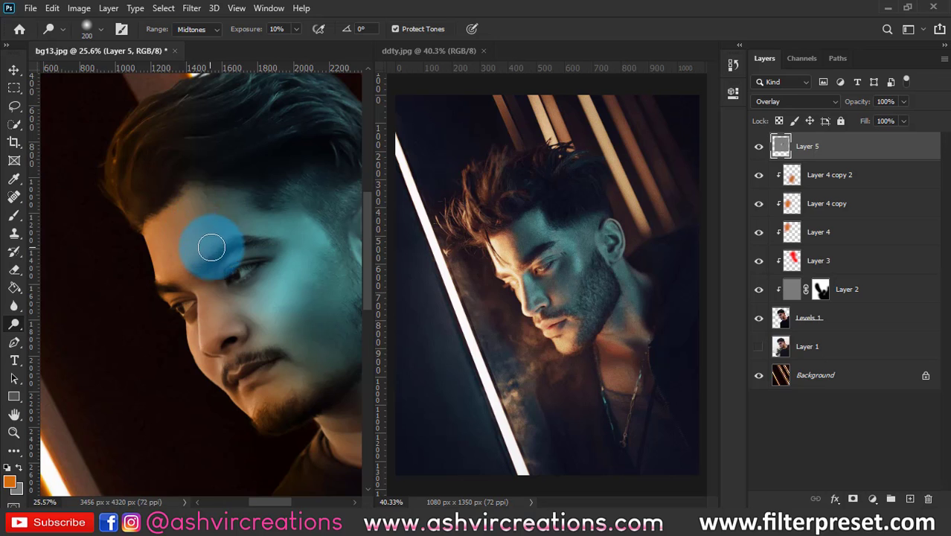
{"action": "right_click", "coordinate": [13, 325]}
{"action": "left_click", "coordinate": [127, 336]}
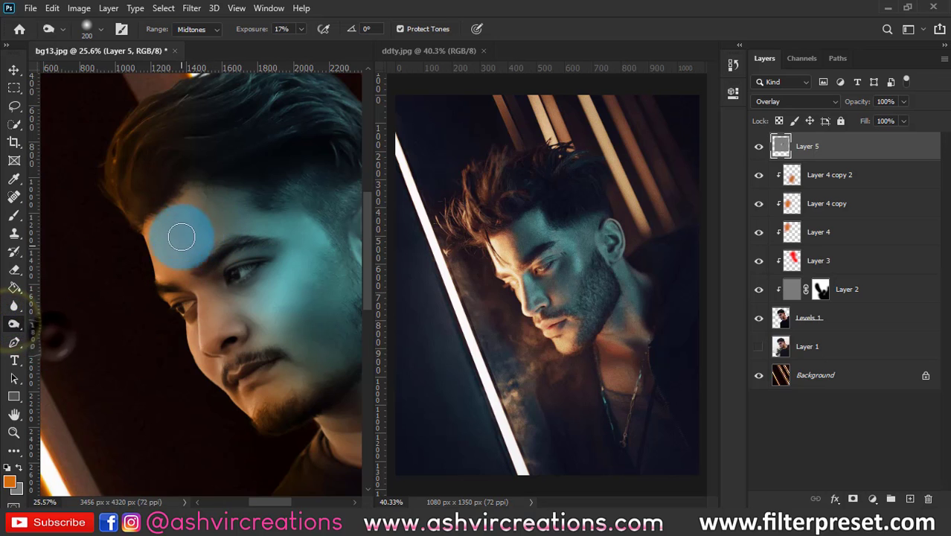
{"action": "key", "text": "bracketright"}
{"action": "key", "text": "bracketright"}
{"action": "mouse_move", "coordinate": [188, 207]}
{"action": "left_mouse_down"}
{"action": "mouse_move", "coordinate": [195, 243]}
{"action": "mouse_move", "coordinate": [205, 209]}
{"action": "mouse_move", "coordinate": [205, 229]}
{"action": "mouse_move", "coordinate": [244, 192]}
{"action": "left_mouse_up"}
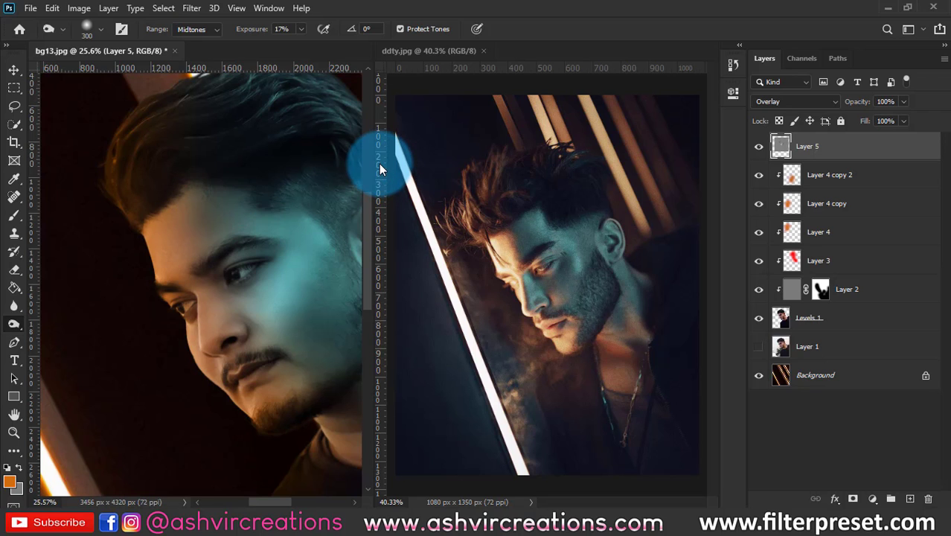
Toggle Layer 5's visibility off and on to check the forehead burn against the whole picture.
{"action": "scroll", "coordinate": [297, 201], "scroll_direction": "down", "scroll_amount": 3}
{"action": "left_click", "coordinate": [759, 147]}
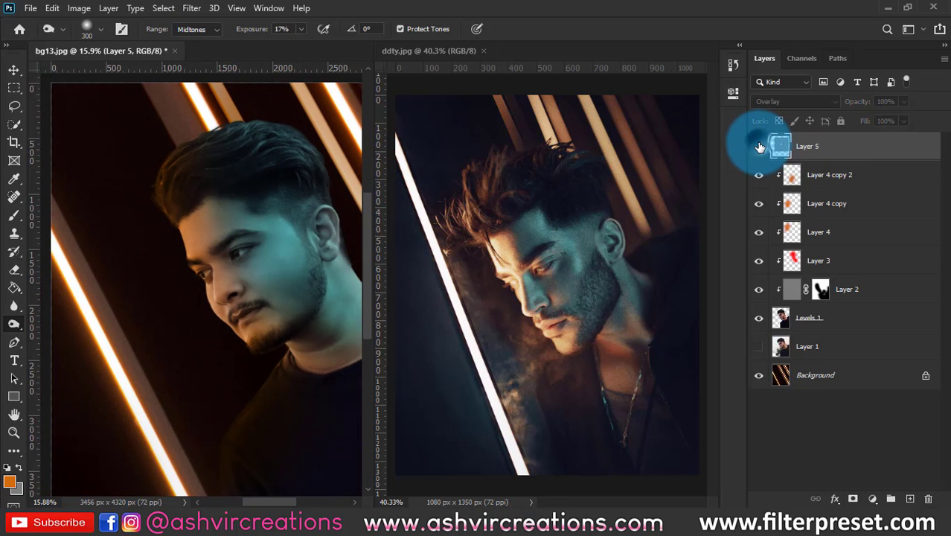
{"action": "left_click", "coordinate": [759, 146]}
{"action": "scroll", "coordinate": [213, 231], "scroll_direction": "down", "scroll_amount": 2}
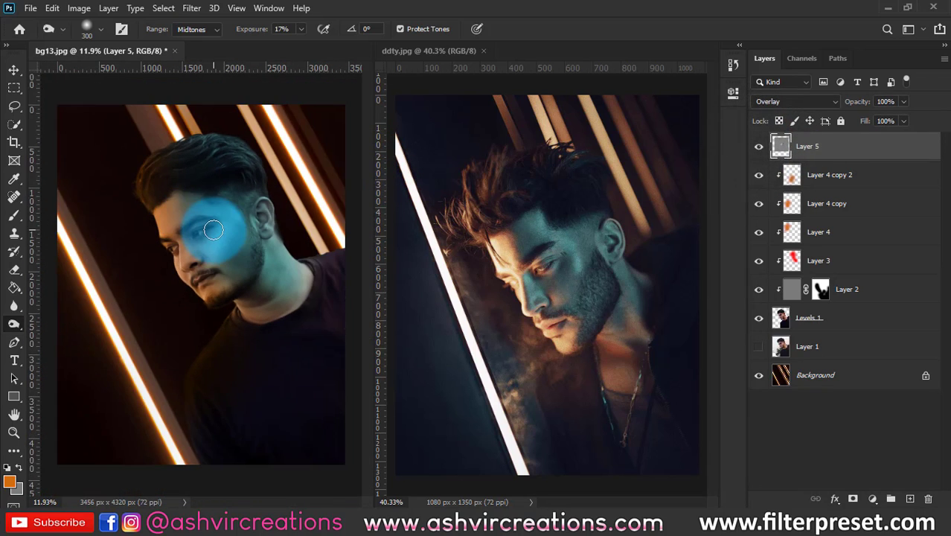
Open the smoke image 74d2c3b7f2e009c10629dd1c7bc959a3.jpg and bring it into bg13.jpg as a layer directly below Levels 1.
{"action": "key", "text": "v"}
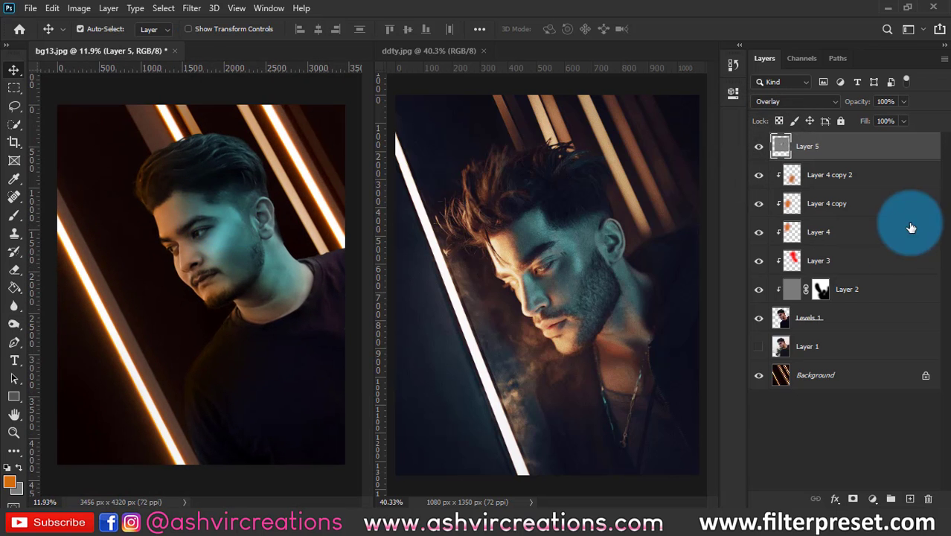
{"action": "left_click", "coordinate": [30, 7]}
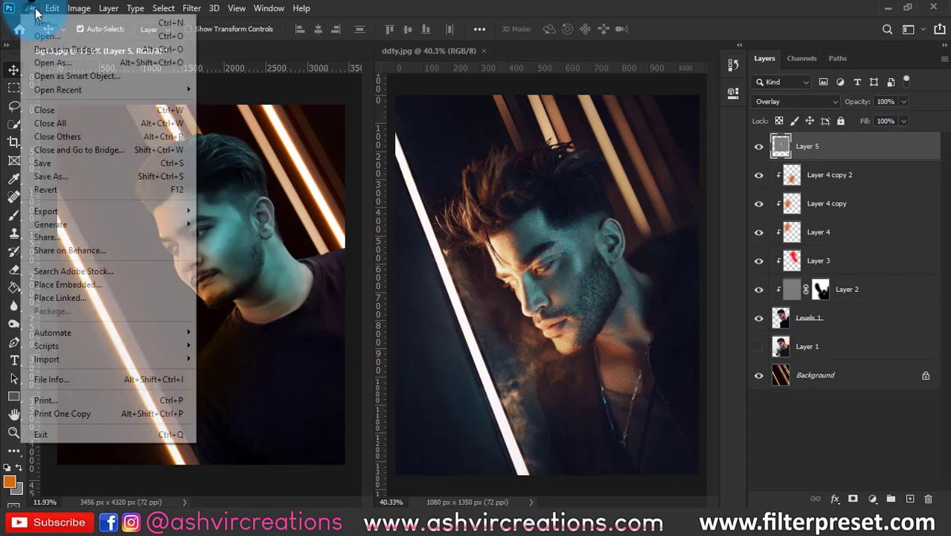
{"action": "left_click", "coordinate": [45, 32]}
{"action": "double_click", "coordinate": [419, 207]}
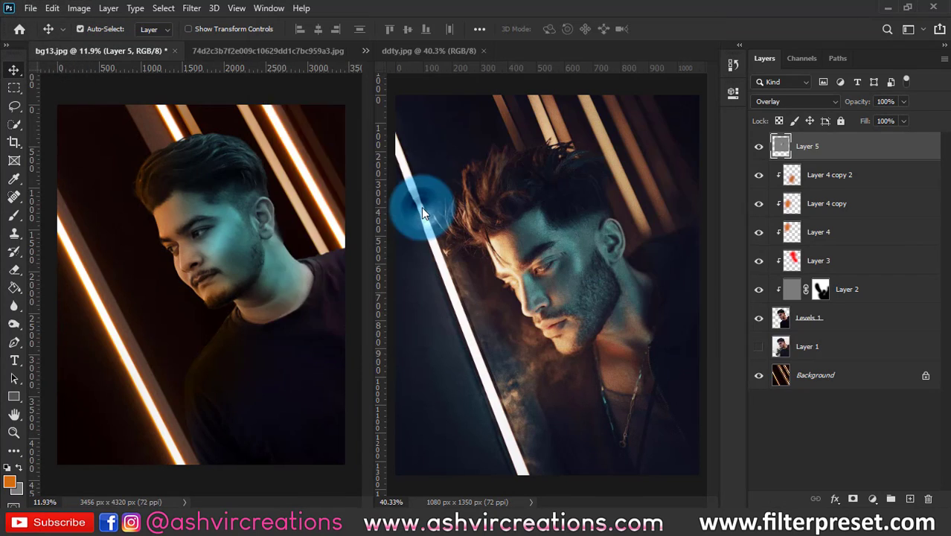
{"action": "left_click_drag", "start_coordinate": [187, 265], "coordinate": [309, 286]}
{"action": "left_click", "coordinate": [826, 117]}
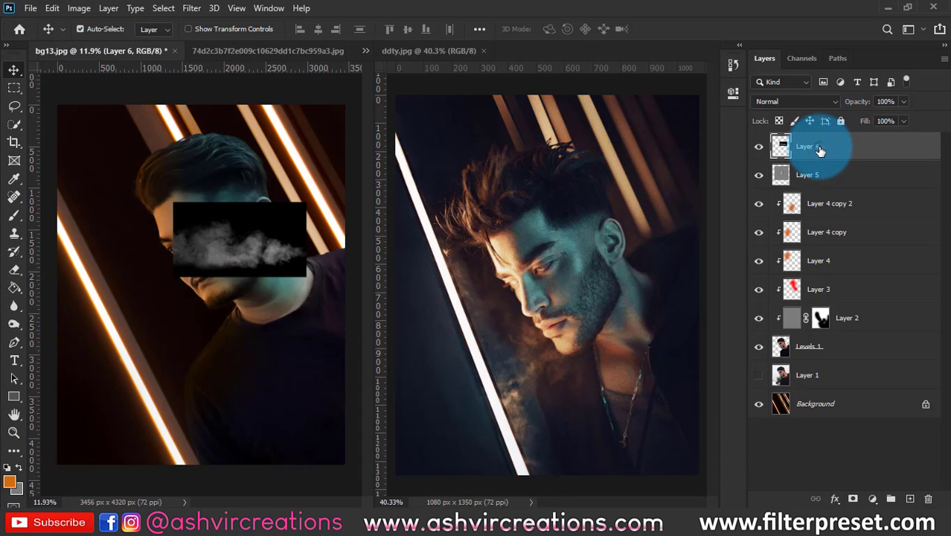
{"action": "left_click_drag", "start_coordinate": [819, 150], "coordinate": [817, 360]}
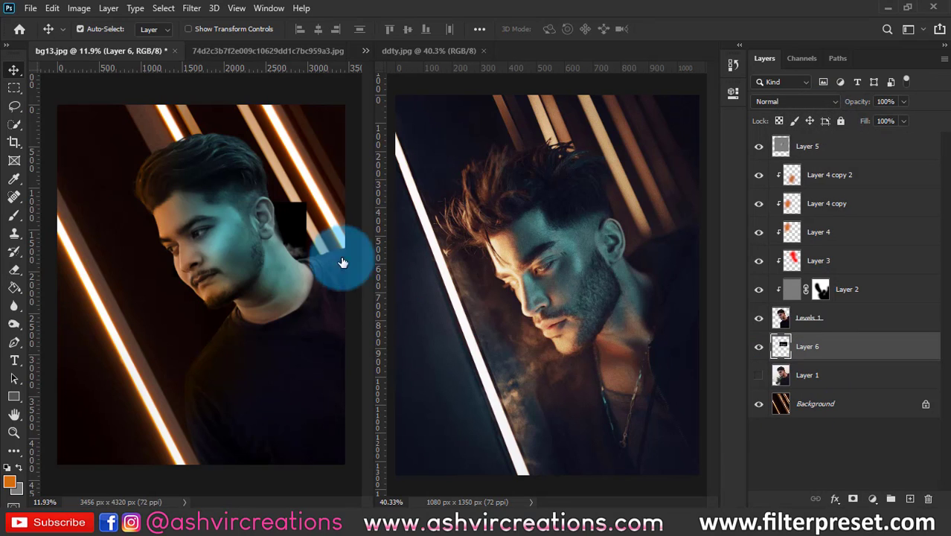
Free-transform the smoke on Layer 6 to about 214% scale and -113° rotation, placing it in front of the man's face.
{"action": "key", "text": "ctrl+t"}
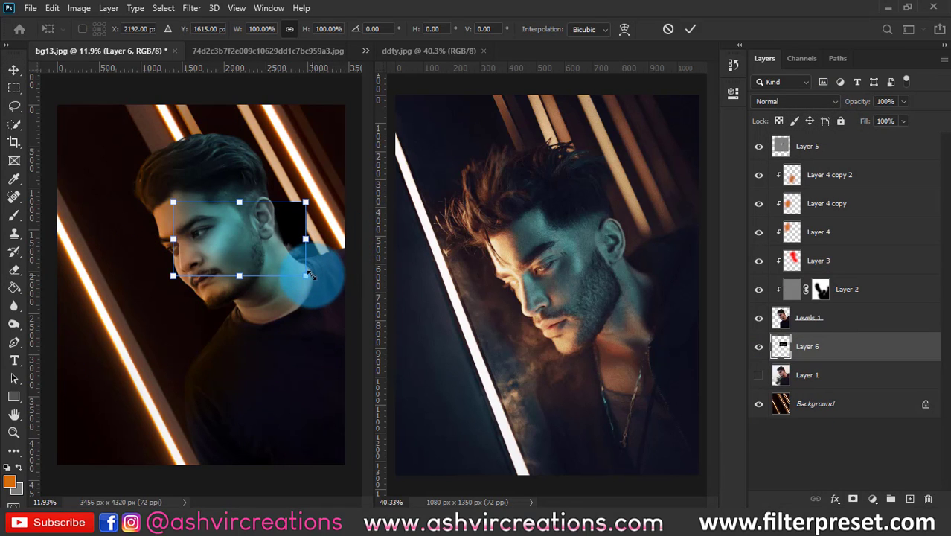
{"action": "left_click_drag", "start_coordinate": [305, 276], "coordinate": [382, 314]}
{"action": "left_click_drag", "start_coordinate": [329, 132], "coordinate": [362, 250]}
{"action": "left_click_drag", "start_coordinate": [267, 290], "coordinate": [117, 381]}
{"action": "left_click_drag", "start_coordinate": [144, 255], "coordinate": [178, 342]}
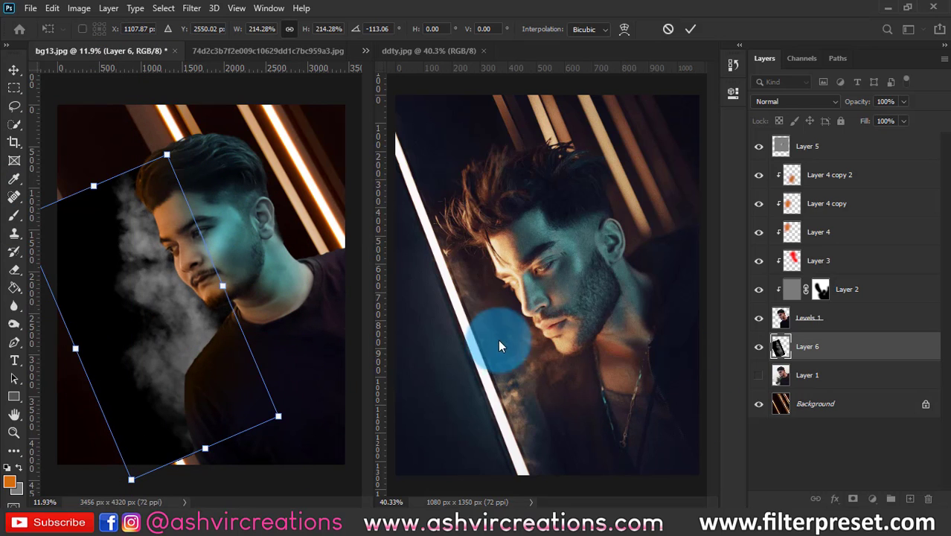
Enlarge the smoke on Layer 6 to about 343% and move it up and outward so it fills the area in front of the man's face.
{"action": "left_click", "coordinate": [266, 413]}
{"action": "left_click_drag", "start_coordinate": [275, 418], "coordinate": [297, 424]}
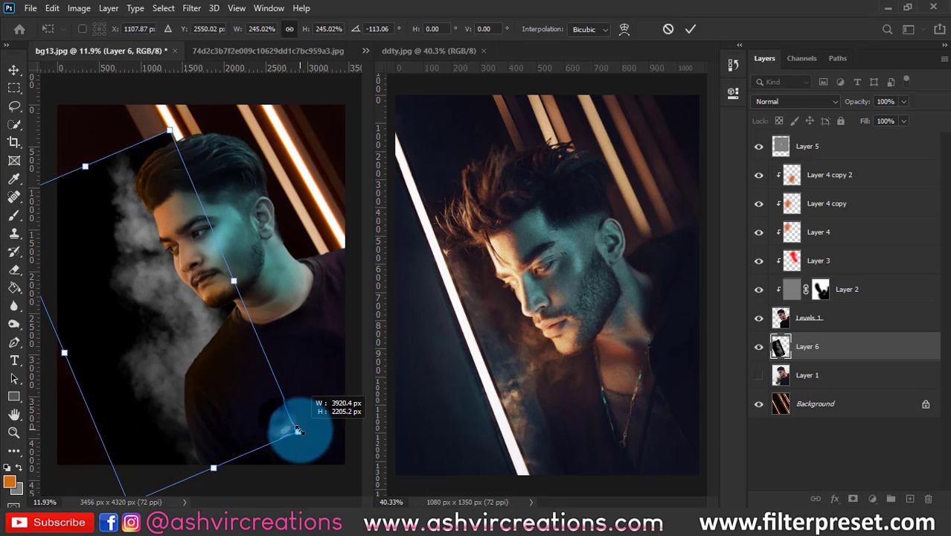
{"action": "left_click_drag", "start_coordinate": [179, 297], "coordinate": [168, 227]}
{"action": "key", "text": "ctrl+minus"}
{"action": "left_click_drag", "start_coordinate": [303, 371], "coordinate": [341, 401]}
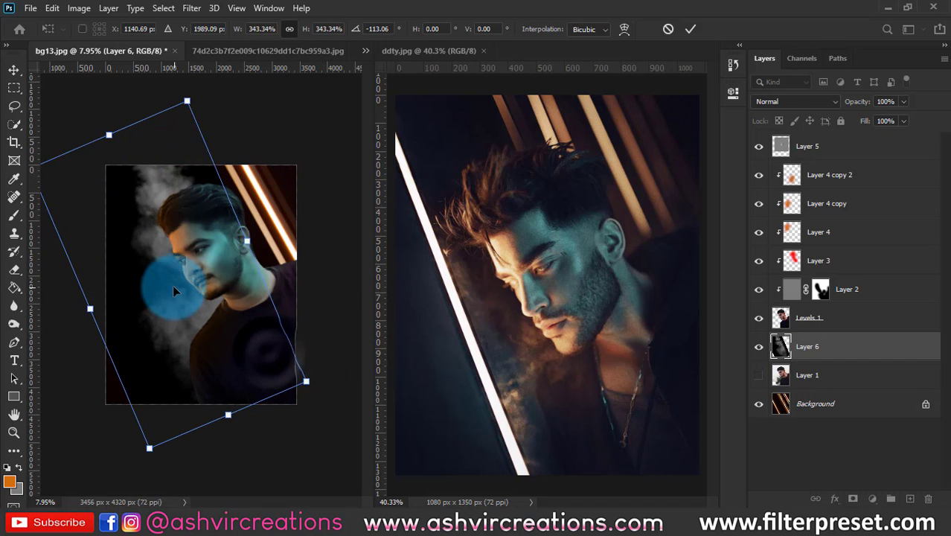
{"action": "left_click_drag", "start_coordinate": [172, 284], "coordinate": [160, 270]}
Set Layer 6's blend mode to Screen and apply the transform.
{"action": "left_click", "coordinate": [807, 97]}
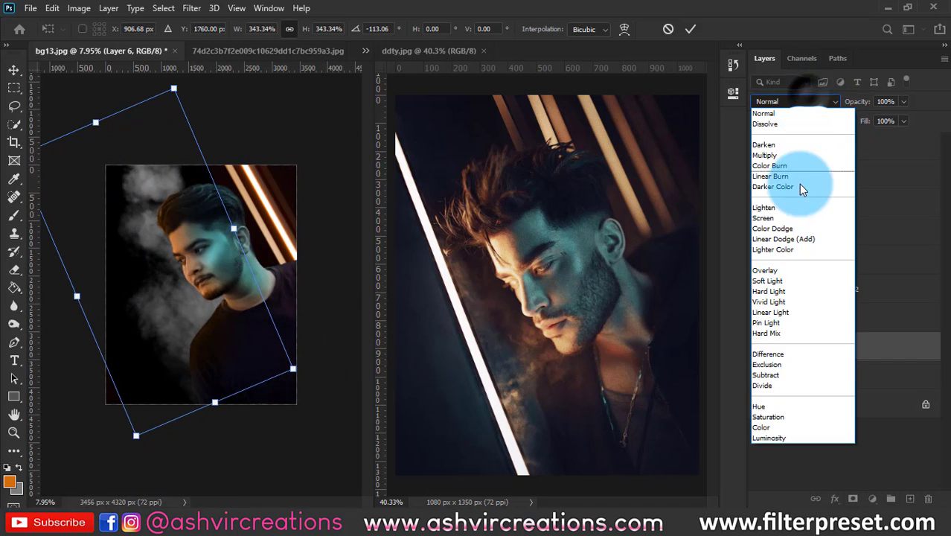
{"action": "left_click", "coordinate": [767, 217]}
{"action": "key", "text": "Return"}
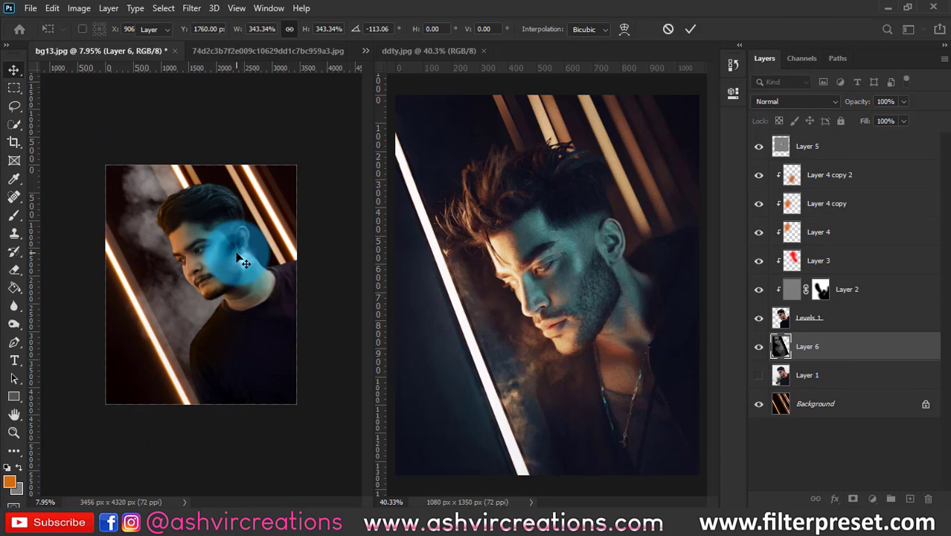
{"action": "key", "text": "ctrl+0"}
{"action": "scroll", "coordinate": [254, 222], "scroll_direction": "down", "scroll_amount": 1}
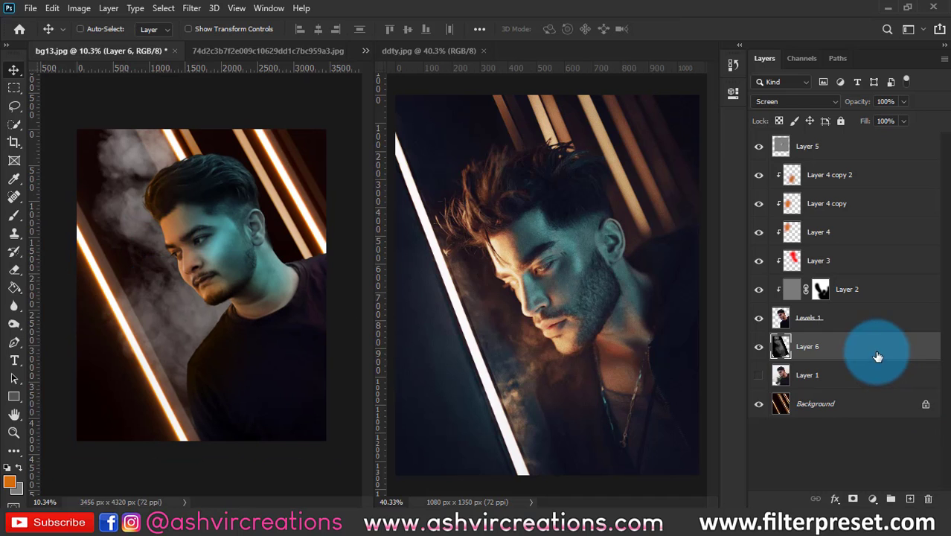
Duplicate Layer 6, hide the copy and place it at the top of the layer stack.
{"action": "key", "text": "ctrl+j"}
{"action": "left_click", "coordinate": [758, 346]}
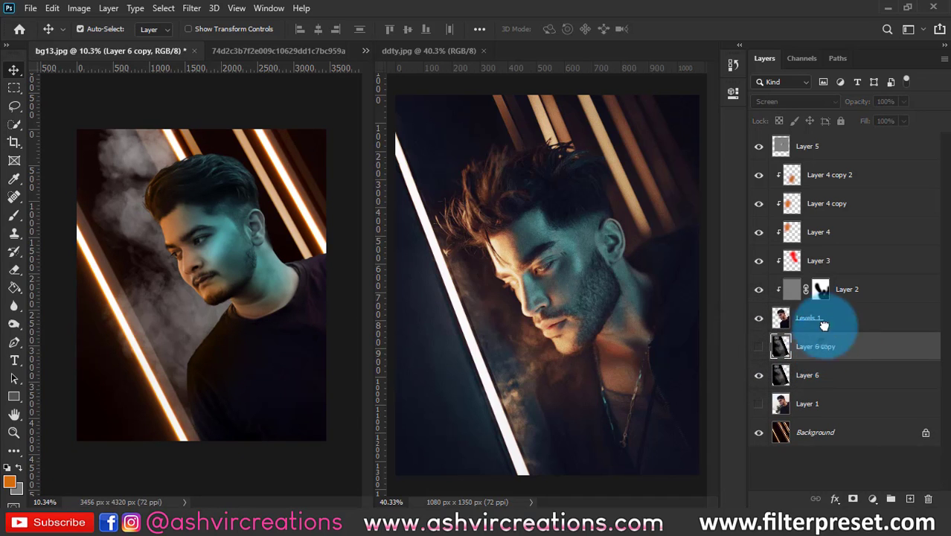
{"action": "left_click_drag", "start_coordinate": [824, 326], "coordinate": [817, 137]}
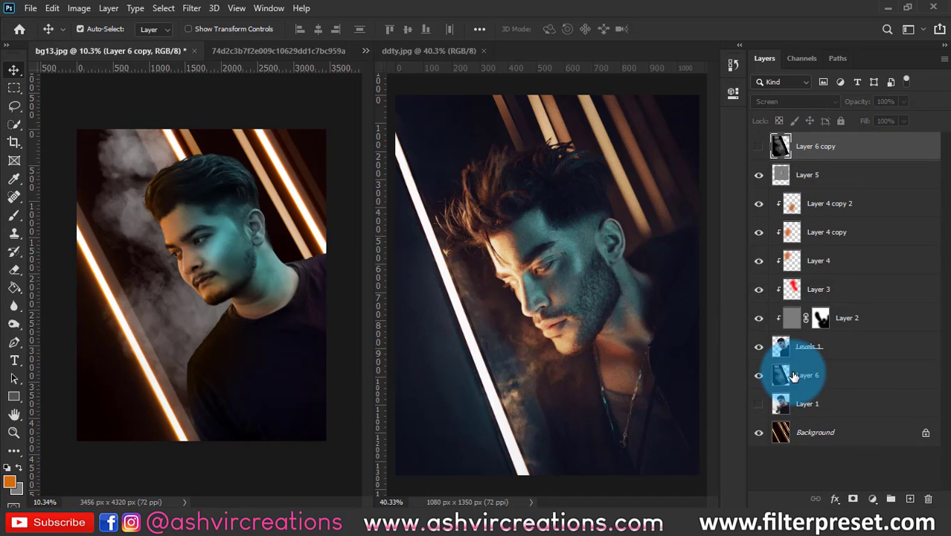
Erase Layer 6's smoke around the upper background and light streak with a Soft Round eraser enlarged to 1700 px.
{"action": "left_click", "coordinate": [793, 377]}
{"action": "left_click", "coordinate": [14, 269]}
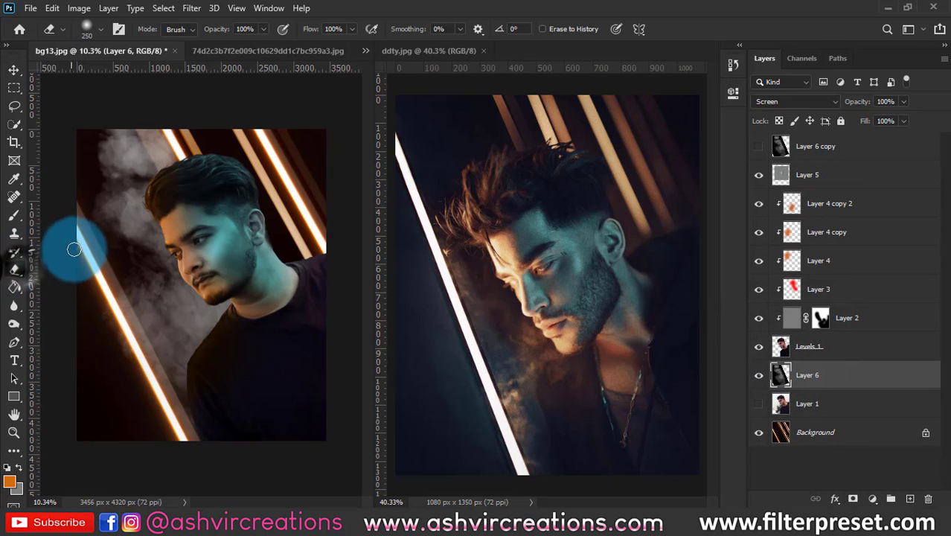
{"action": "right_click", "coordinate": [111, 269]}
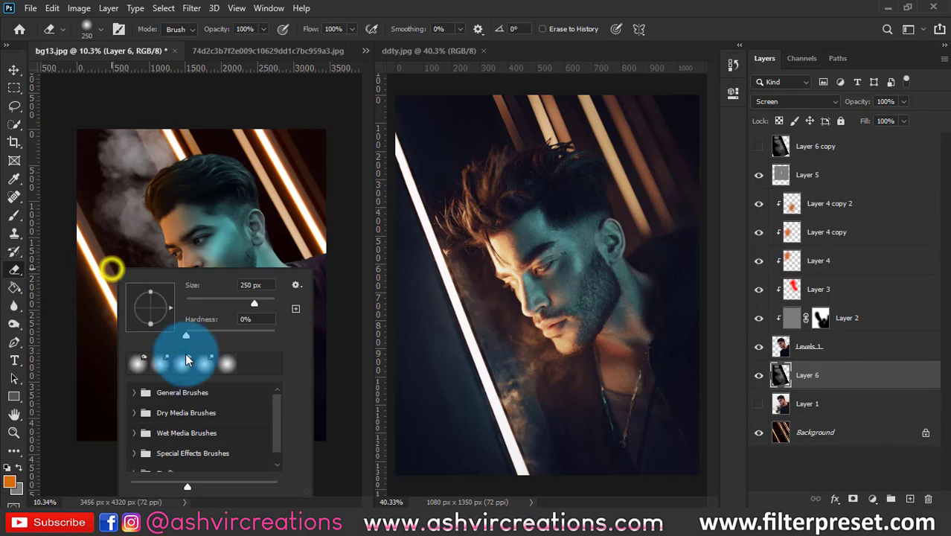
{"action": "left_click", "coordinate": [133, 392]}
{"action": "left_click", "coordinate": [174, 426]}
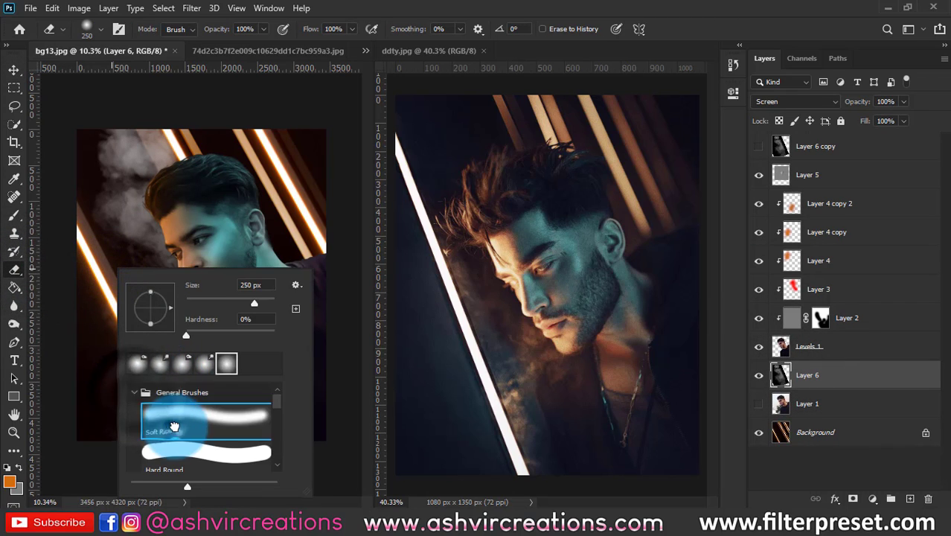
{"action": "key", "text": "Return"}
{"action": "key", "text": "bracketright"}
{"action": "key", "text": "bracketright"}
{"action": "key", "text": "bracketright"}
{"action": "key", "text": "bracketright"}
{"action": "key", "text": "bracketright"}
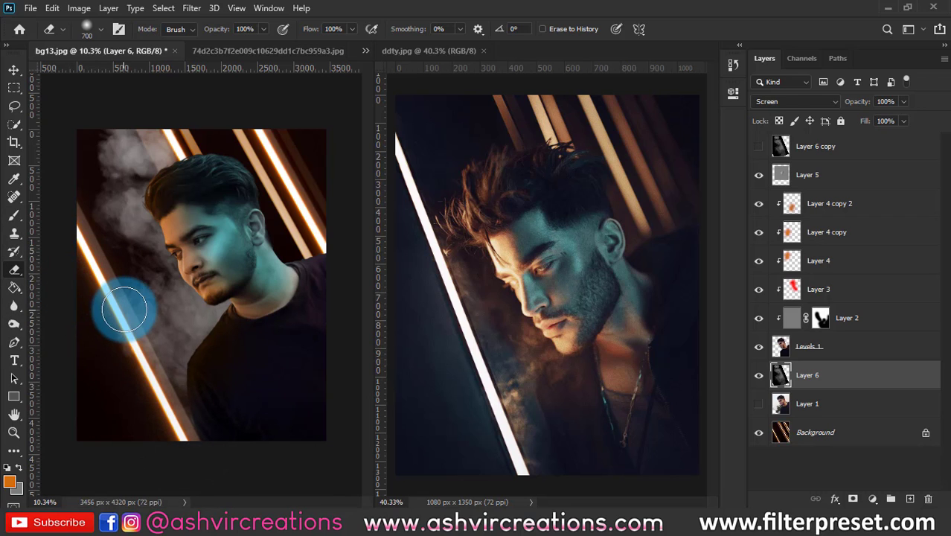
{"action": "key", "text": "bracketright"}
{"action": "key", "text": "bracketright"}
{"action": "key", "text": "bracketright"}
{"action": "right_click", "coordinate": [113, 228]}
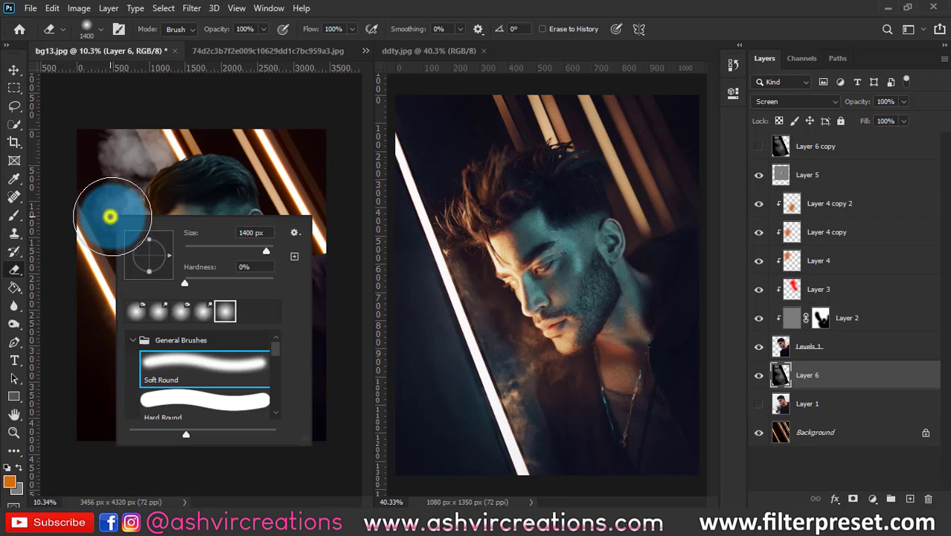
{"action": "key", "text": "Return"}
{"action": "key", "text": "bracketright"}
{"action": "key", "text": "bracketright"}
{"action": "key", "text": "bracketright"}
{"action": "key", "text": "bracketright"}
{"action": "mouse_move", "coordinate": [124, 109]}
{"action": "left_mouse_down"}
{"action": "mouse_move", "coordinate": [100, 123]}
{"action": "mouse_move", "coordinate": [116, 166]}
{"action": "mouse_move", "coordinate": [110, 209]}
{"action": "mouse_move", "coordinate": [120, 221]}
{"action": "mouse_move", "coordinate": [110, 187]}
{"action": "mouse_move", "coordinate": [134, 134]}
{"action": "left_mouse_up"}
{"action": "scroll", "coordinate": [134, 135], "scroll_direction": "down", "scroll_amount": 1}
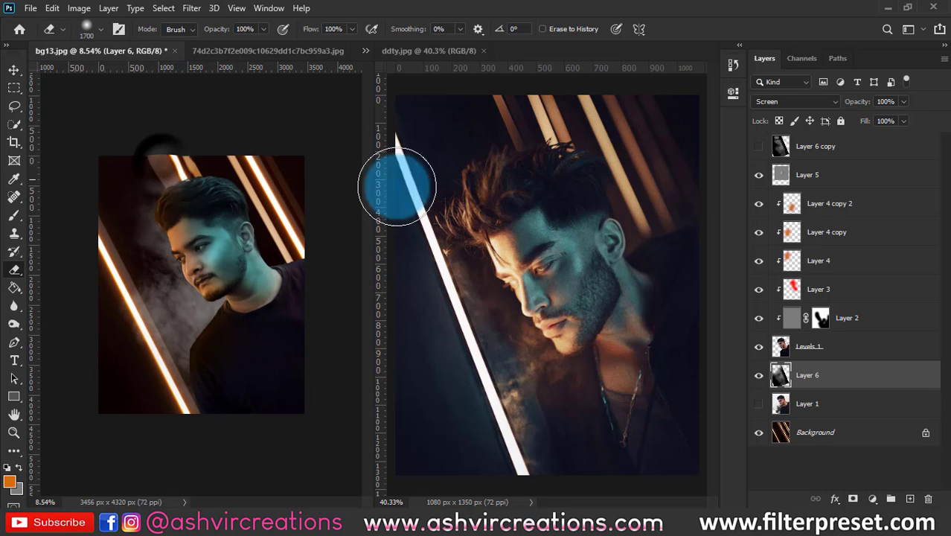
Lower Layer 6's opacity to 85% and free-transform its smoke to about -18.5° rotation, repositioning it beside the man's face and chest.
{"action": "mouse_move", "coordinate": [849, 107]}
{"action": "left_mouse_down"}
{"action": "mouse_move", "coordinate": [837, 106]}
{"action": "mouse_move", "coordinate": [856, 109]}
{"action": "left_mouse_up"}
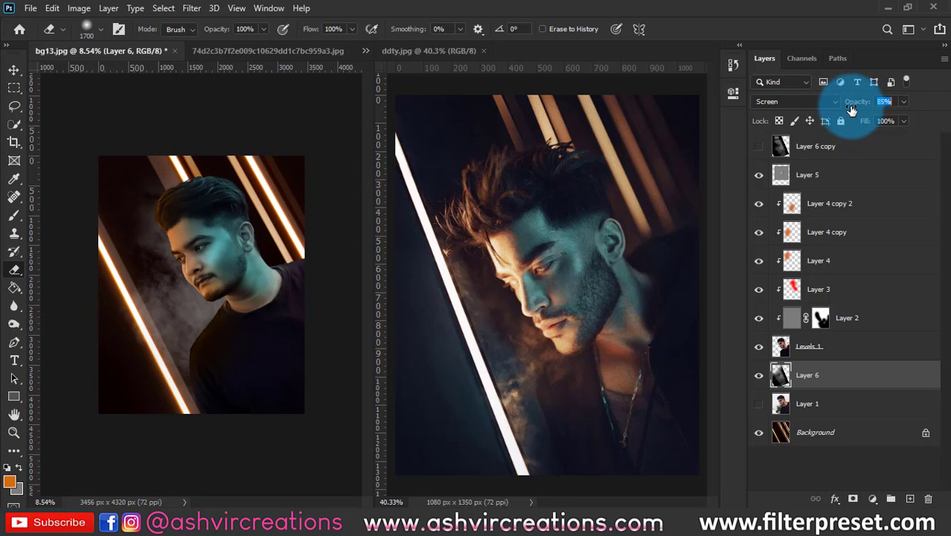
{"action": "key", "text": "v"}
{"action": "key", "text": "ctrl+t"}
{"action": "left_click_drag", "start_coordinate": [200, 260], "coordinate": [223, 301]}
{"action": "left_click_drag", "start_coordinate": [334, 234], "coordinate": [329, 159]}
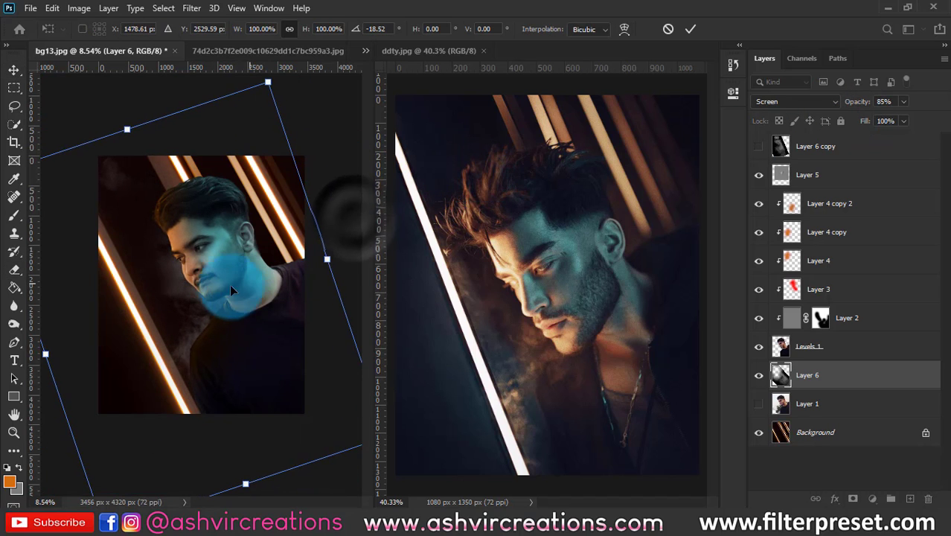
{"action": "left_click_drag", "start_coordinate": [237, 301], "coordinate": [170, 212]}
{"action": "key", "text": "Return"}
Show Layer 6 copy and move its smoke down over the man's shirt.
{"action": "left_click", "coordinate": [758, 146]}
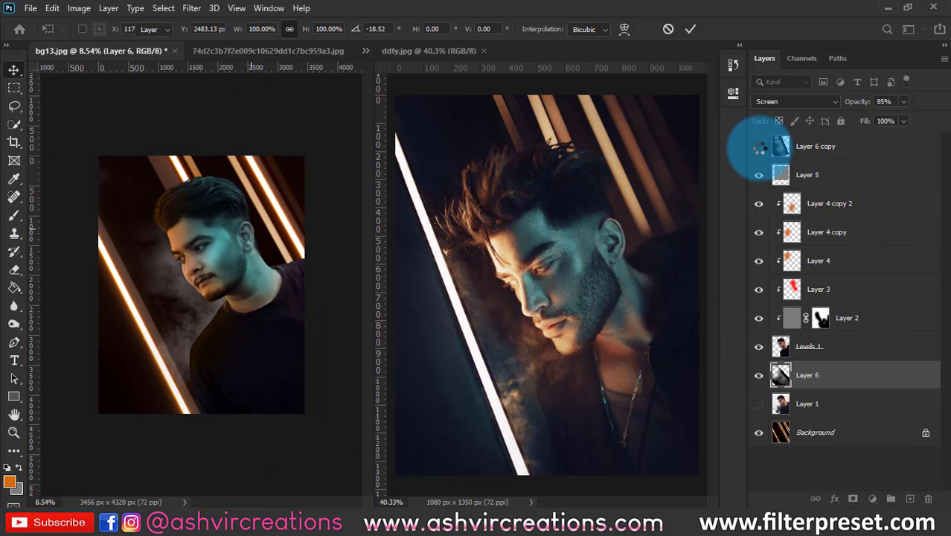
{"action": "left_click", "coordinate": [801, 149]}
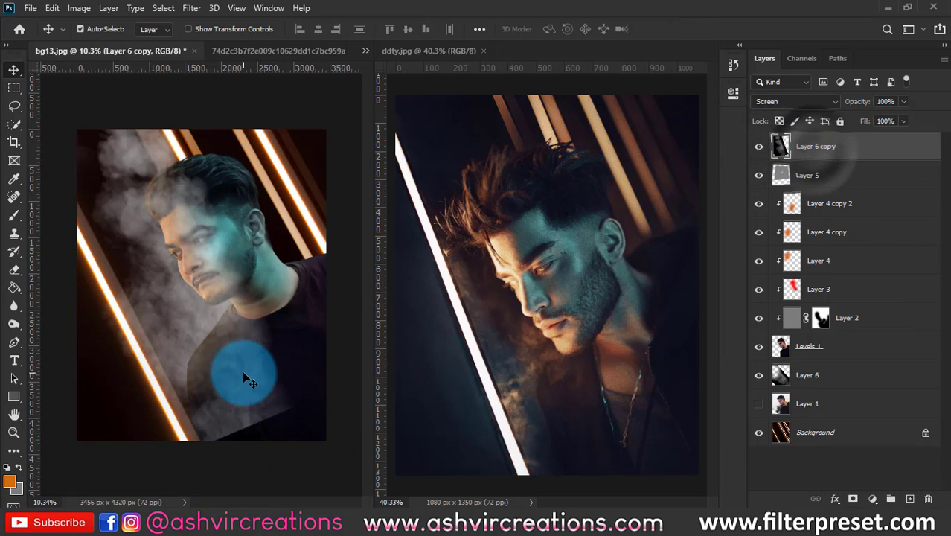
{"action": "left_click_drag", "start_coordinate": [237, 361], "coordinate": [282, 456]}
{"action": "scroll", "coordinate": [279, 402], "scroll_direction": "down", "scroll_amount": 3}
{"action": "left_click_drag", "start_coordinate": [279, 402], "coordinate": [279, 375]}
{"action": "scroll", "coordinate": [269, 361], "scroll_direction": "down", "scroll_amount": 2}
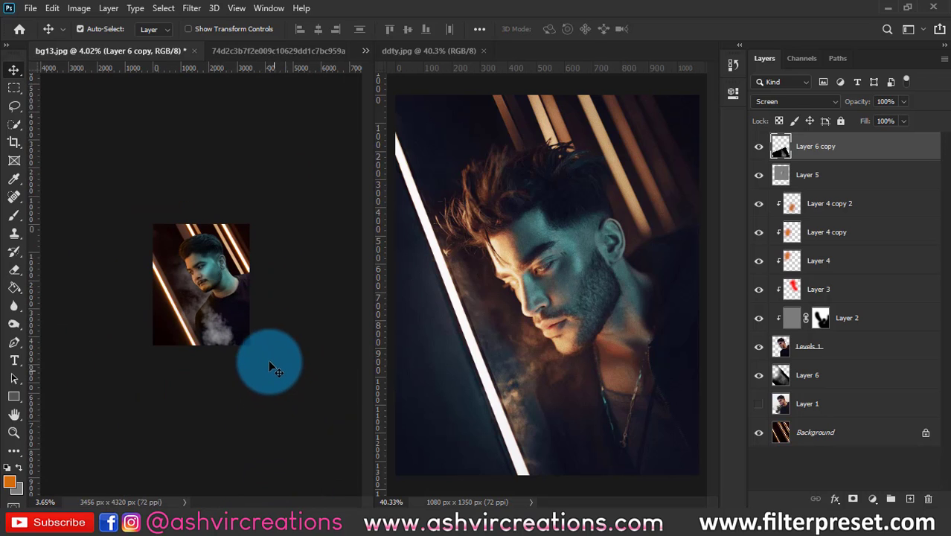
Free-transform the smoke on Layer 6 copy so it covers the whole picture, including the man.
{"action": "key", "text": "ctrl+t"}
{"action": "left_click_drag", "start_coordinate": [281, 288], "coordinate": [242, 316]}
{"action": "double_click", "coordinate": [232, 302]}
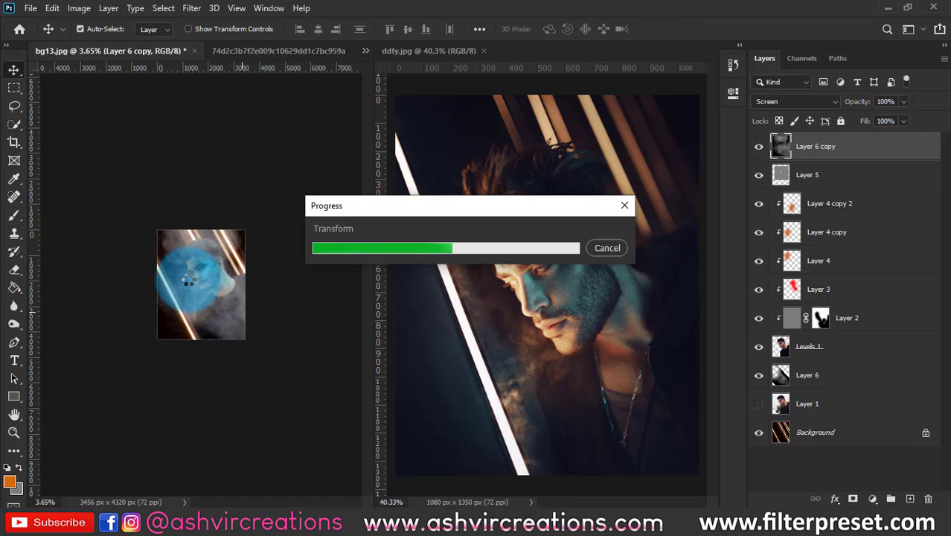
{"action": "scroll", "coordinate": [197, 303], "scroll_direction": "up", "scroll_amount": 5}
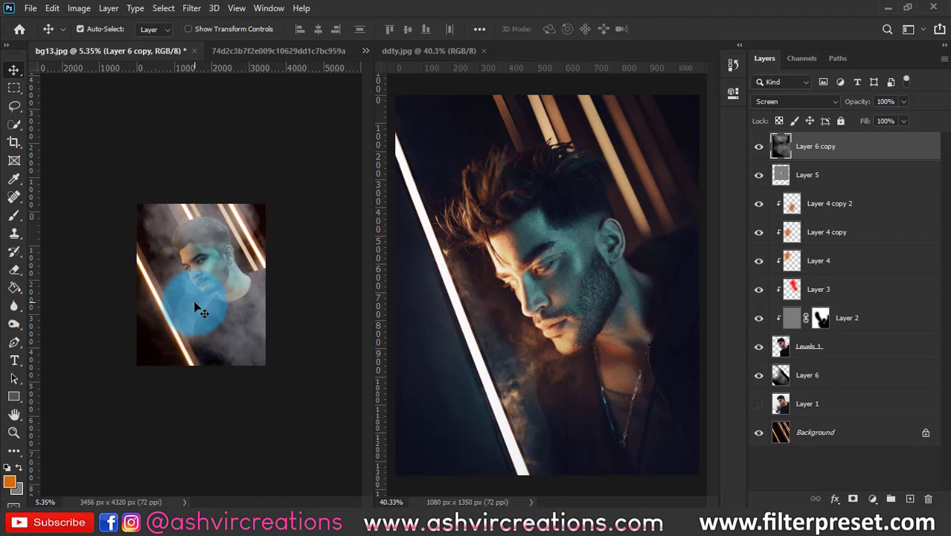
Erase Layer 6 copy's smoke from the light streak, the man's face and hair, and the background behind him with a 2400 px eraser.
{"action": "left_click", "coordinate": [14, 272]}
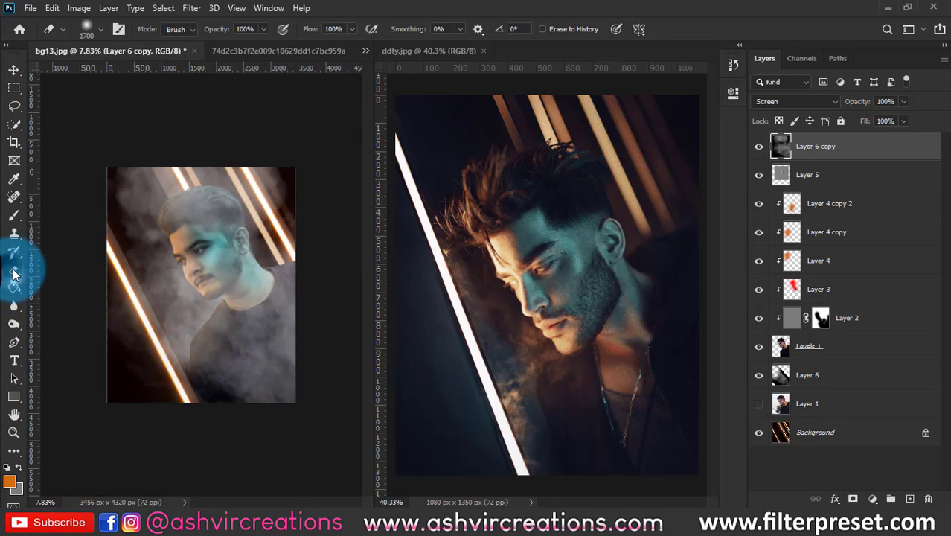
{"action": "key", "text": "bracketright"}
{"action": "key", "text": "bracketright"}
{"action": "key", "text": "bracketright"}
{"action": "key", "text": "bracketright"}
{"action": "key", "text": "bracketright"}
{"action": "key", "text": "bracketright"}
{"action": "left_click", "coordinate": [105, 314]}
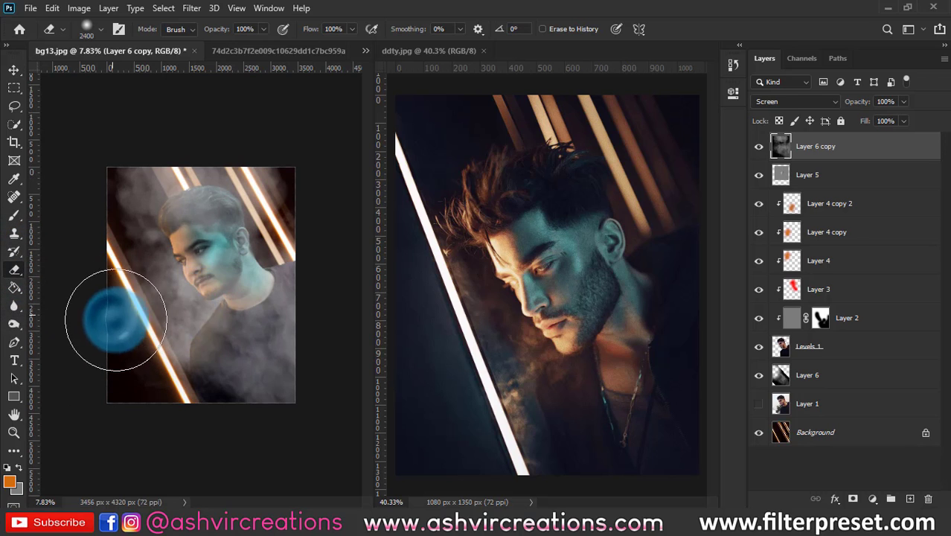
{"action": "mouse_move", "coordinate": [131, 231]}
{"action": "left_mouse_down"}
{"action": "mouse_move", "coordinate": [191, 180]}
{"action": "mouse_move", "coordinate": [178, 350]}
{"action": "left_mouse_up"}
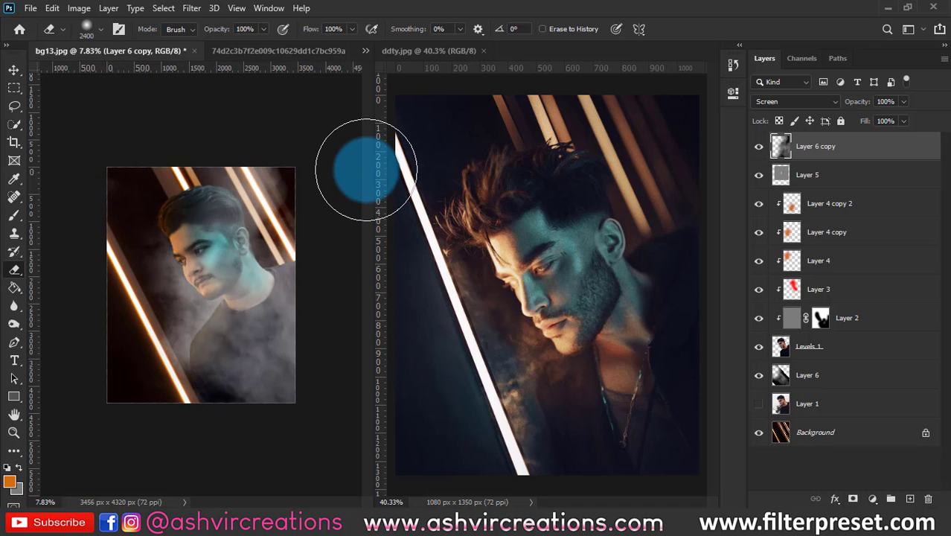
{"action": "mouse_move", "coordinate": [280, 300]}
{"action": "left_mouse_down"}
{"action": "mouse_move", "coordinate": [214, 224]}
{"action": "mouse_move", "coordinate": [164, 209]}
{"action": "mouse_move", "coordinate": [302, 192]}
{"action": "mouse_move", "coordinate": [196, 239]}
{"action": "mouse_move", "coordinate": [142, 322]}
{"action": "mouse_move", "coordinate": [144, 277]}
{"action": "mouse_move", "coordinate": [256, 188]}
{"action": "mouse_move", "coordinate": [362, 203]}
{"action": "mouse_move", "coordinate": [309, 232]}
{"action": "left_mouse_up"}
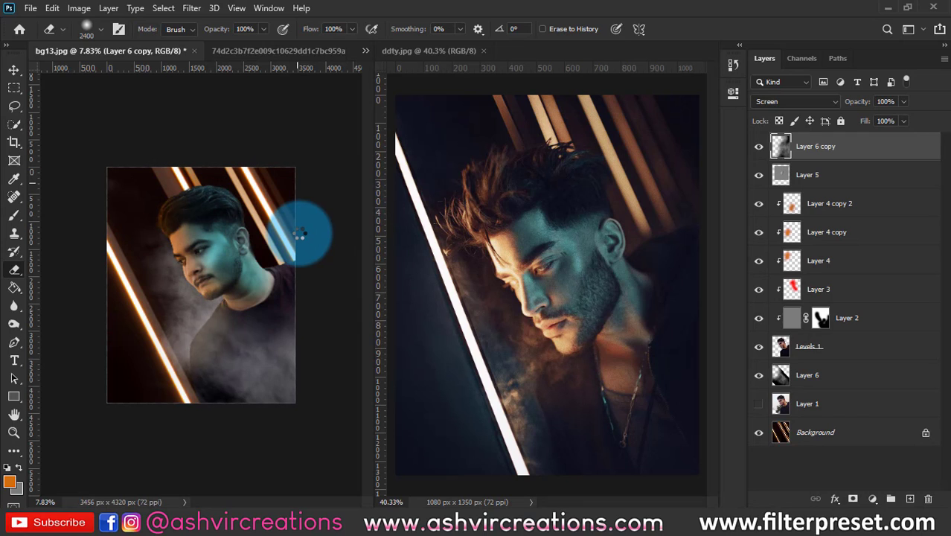
Toggle Layer 6 copy's visibility to compare the picture with and without the front smoke.
{"action": "scroll", "coordinate": [760, 147], "scroll_direction": "up", "scroll_amount": 1}
{"action": "left_click", "coordinate": [757, 152]}
{"action": "left_click", "coordinate": [757, 152]}
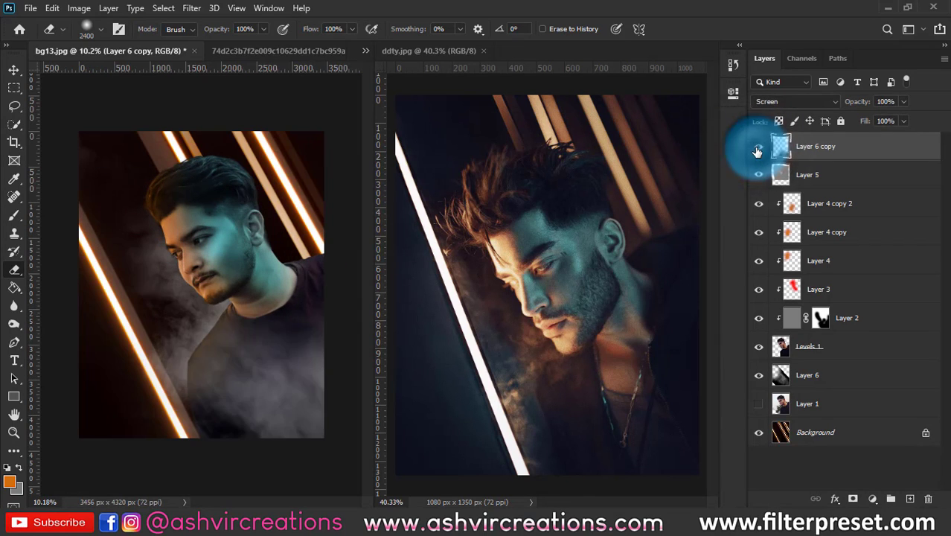
{"action": "left_click", "coordinate": [757, 151]}
{"action": "left_click", "coordinate": [756, 152]}
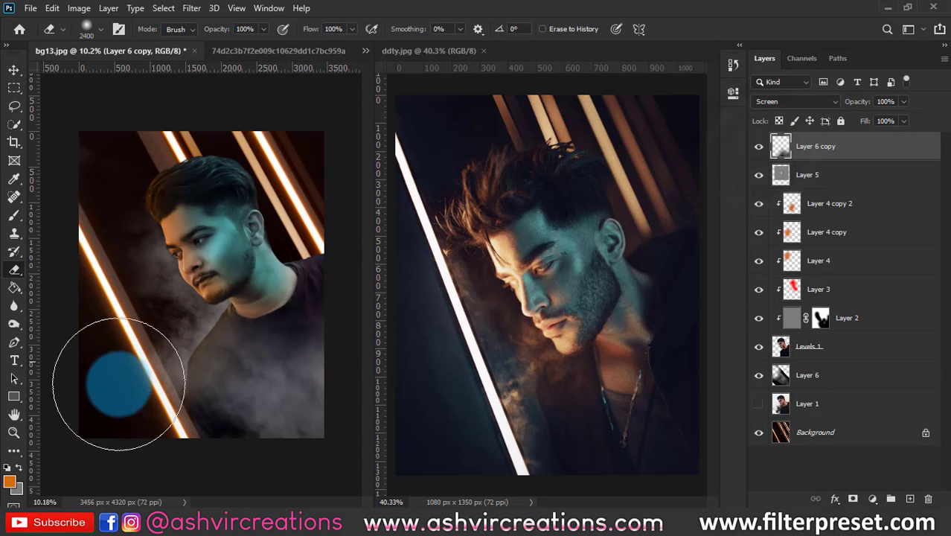
Erase most of Layer 6 copy's smoke from the man's shoulder and shirt, using eraser sizes from 1400 up to 2200 px.
{"action": "key", "text": "bracketleft"}
{"action": "key", "text": "bracketleft"}
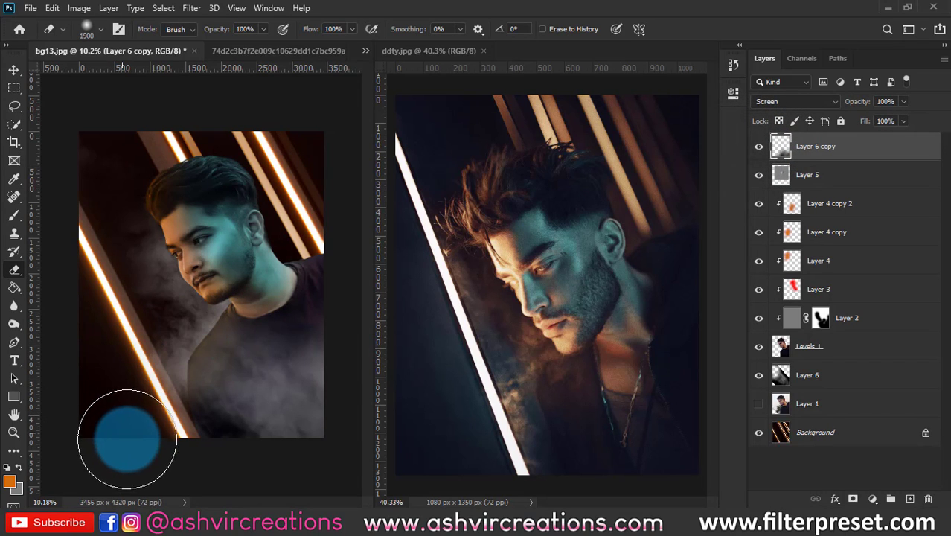
{"action": "key", "text": "bracketright"}
{"action": "key", "text": "bracketright"}
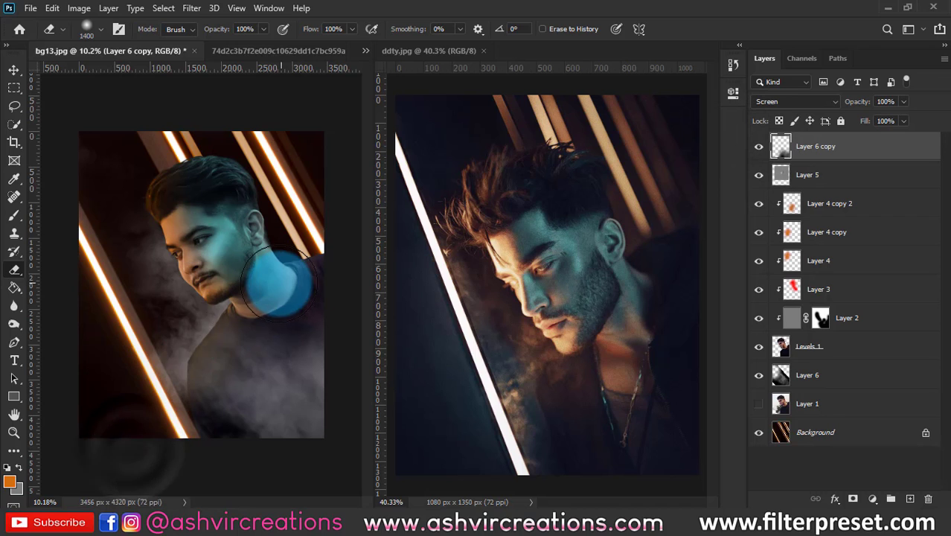
{"action": "mouse_move", "coordinate": [276, 233]}
{"action": "left_mouse_down"}
{"action": "mouse_move", "coordinate": [308, 395]}
{"action": "mouse_move", "coordinate": [286, 351]}
{"action": "mouse_move", "coordinate": [287, 376]}
{"action": "mouse_move", "coordinate": [302, 361]}
{"action": "mouse_move", "coordinate": [287, 430]}
{"action": "mouse_move", "coordinate": [272, 403]}
{"action": "mouse_move", "coordinate": [342, 368]}
{"action": "left_mouse_up"}
{"action": "key", "text": "bracketright"}
{"action": "left_click", "coordinate": [780, 147]}
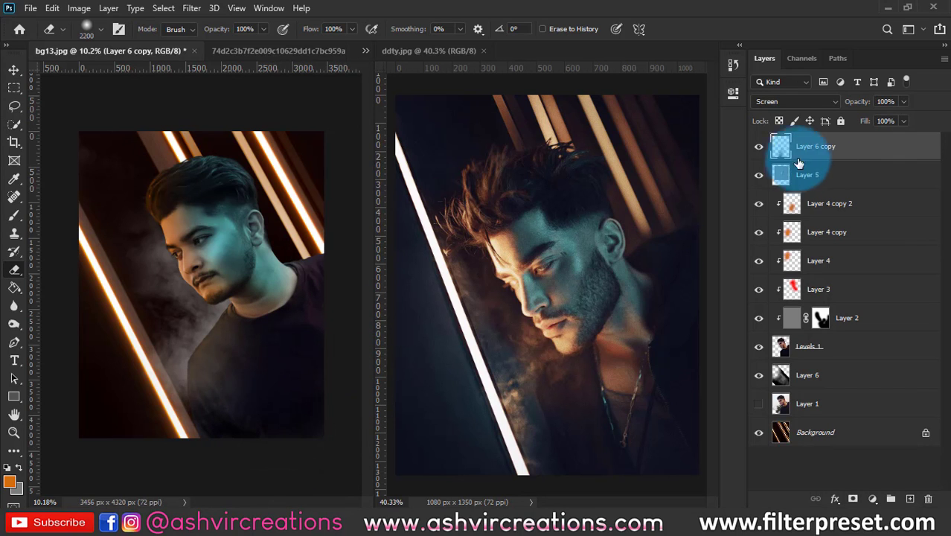
Toggle Layer 6 copy's visibility repeatedly to check the remaining smoke on the shirt.
{"action": "left_click", "coordinate": [760, 148]}
{"action": "left_click", "coordinate": [760, 149]}
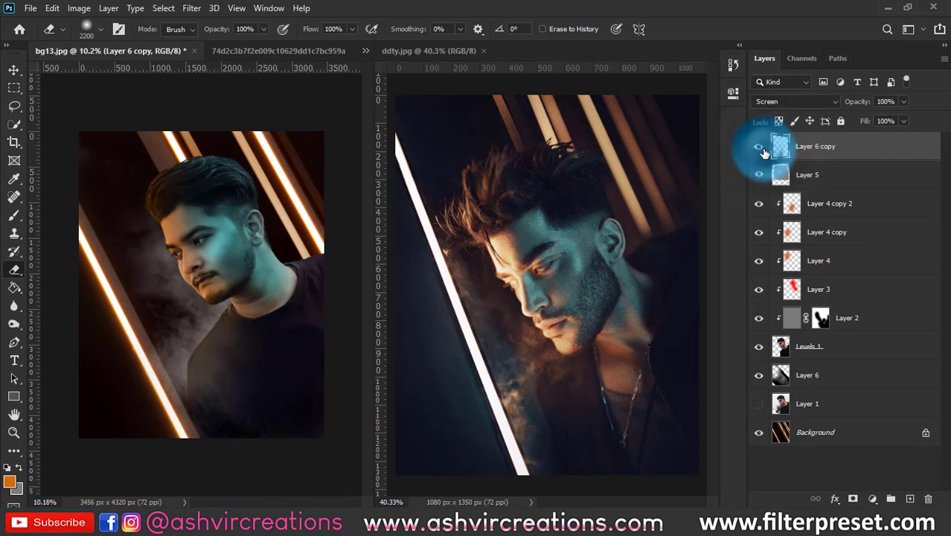
{"action": "left_click", "coordinate": [760, 149]}
{"action": "left_click", "coordinate": [760, 149]}
{"action": "left_click", "coordinate": [759, 148]}
{"action": "left_click", "coordinate": [759, 147]}
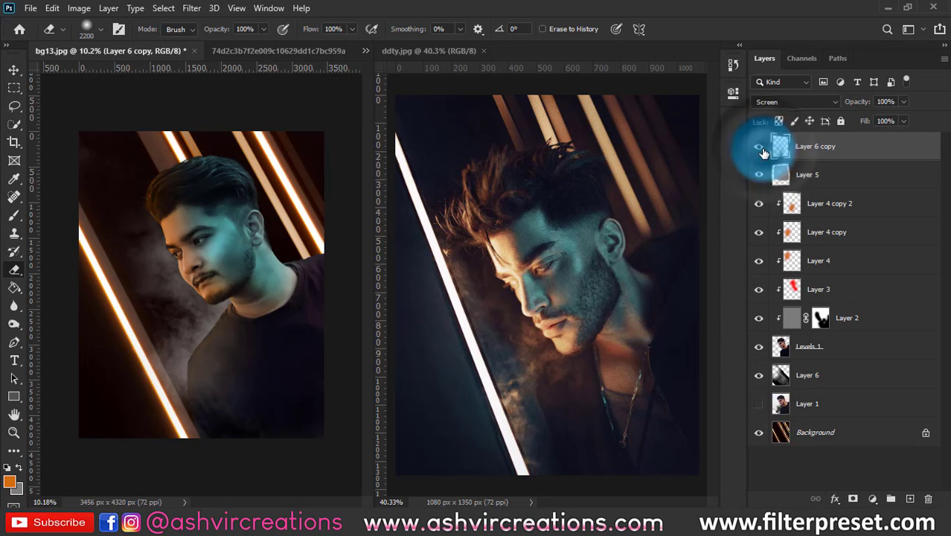
{"action": "key", "text": "v"}
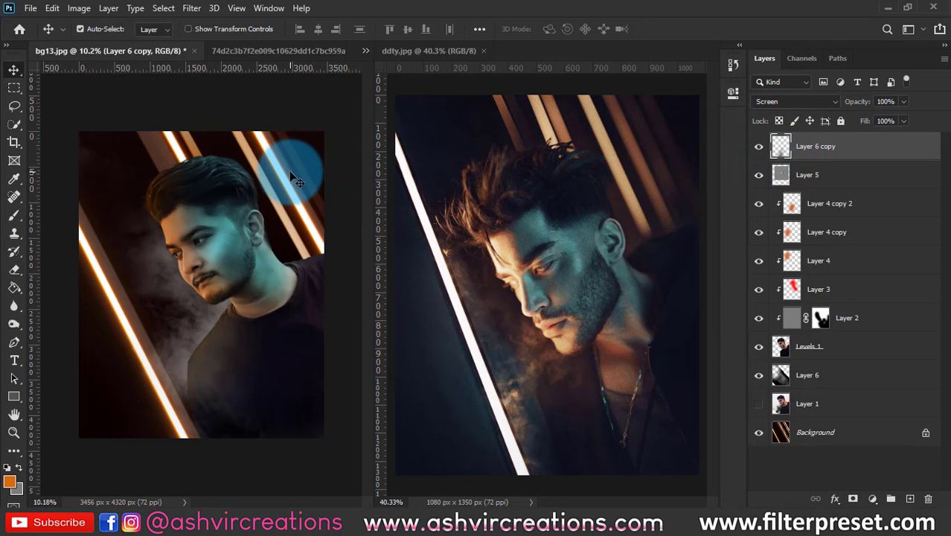
Apply Hue/Saturation to the Background layer, sampling its dark brown area and setting the Reds saturation to -57.
{"action": "left_click", "coordinate": [869, 442]}
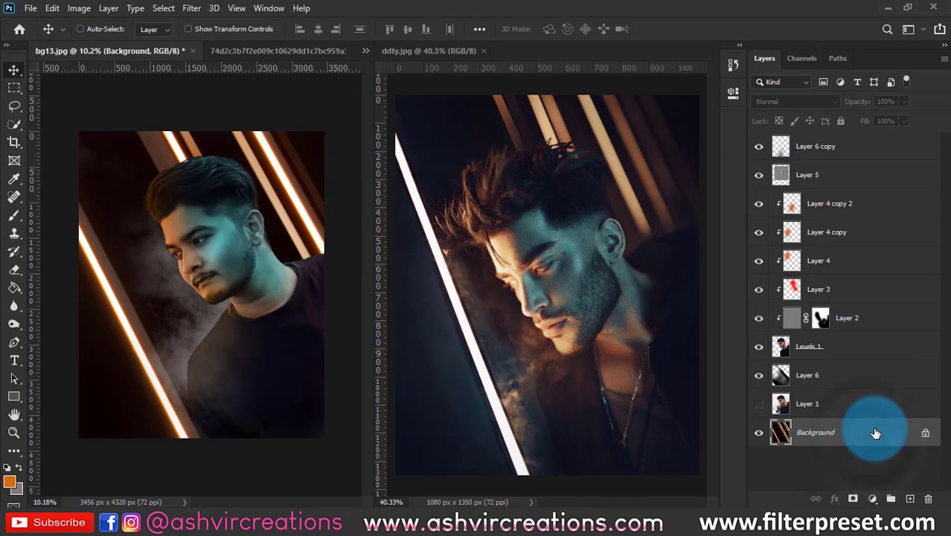
{"action": "key", "text": "ctrl+u"}
{"action": "left_click", "coordinate": [328, 265]}
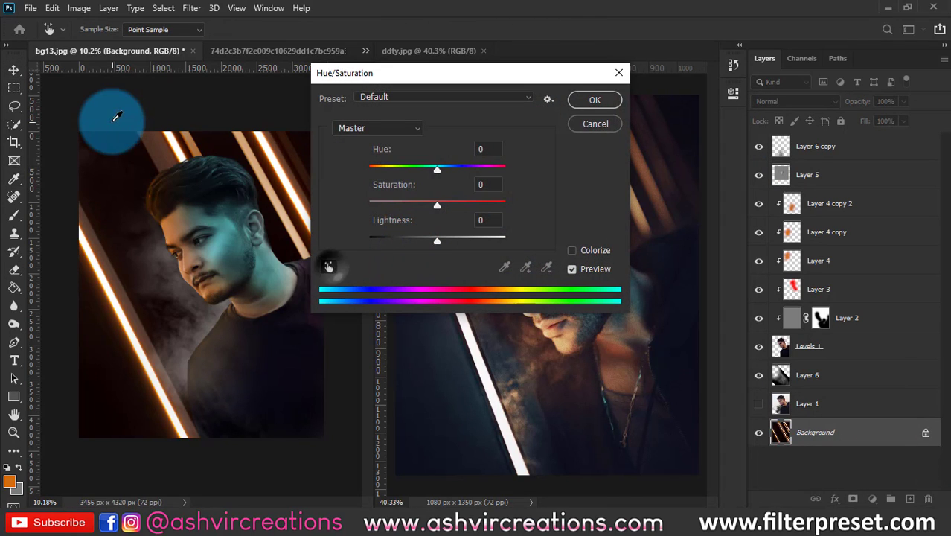
{"action": "left_click", "coordinate": [121, 134]}
{"action": "left_click_drag", "start_coordinate": [490, 73], "coordinate": [718, 72]}
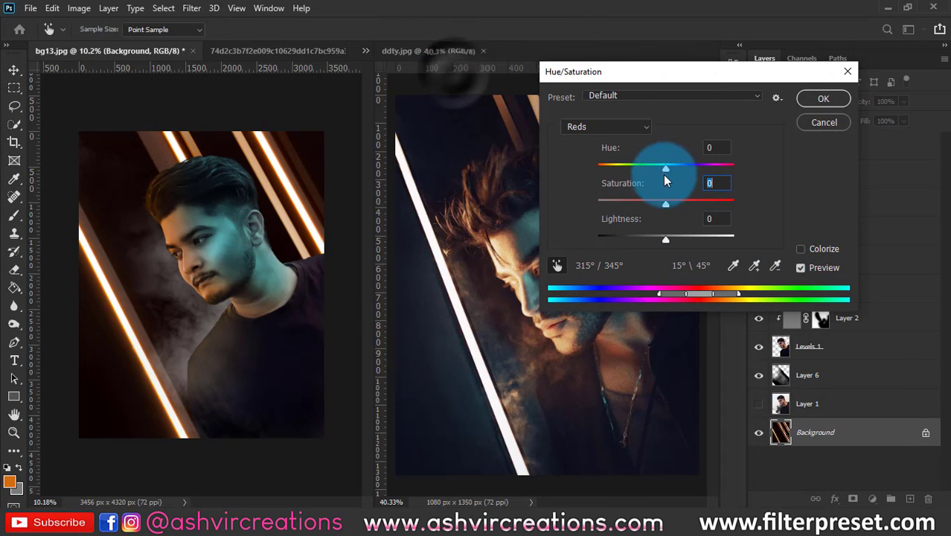
{"action": "left_click_drag", "start_coordinate": [662, 202], "coordinate": [727, 226]}
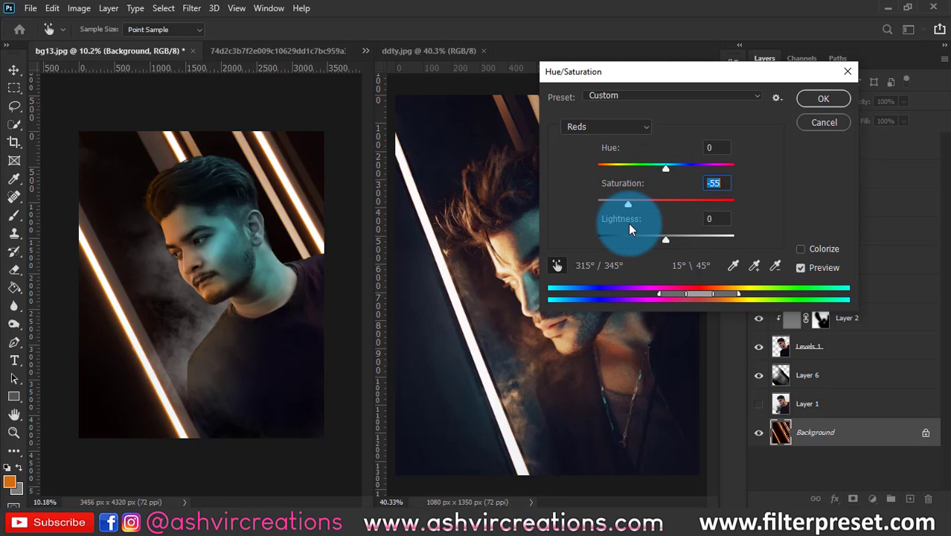
{"action": "mouse_move", "coordinate": [629, 224]}
{"action": "left_mouse_down"}
{"action": "mouse_move", "coordinate": [646, 223]}
{"action": "mouse_move", "coordinate": [581, 217]}
{"action": "mouse_move", "coordinate": [627, 215]}
{"action": "left_mouse_up"}
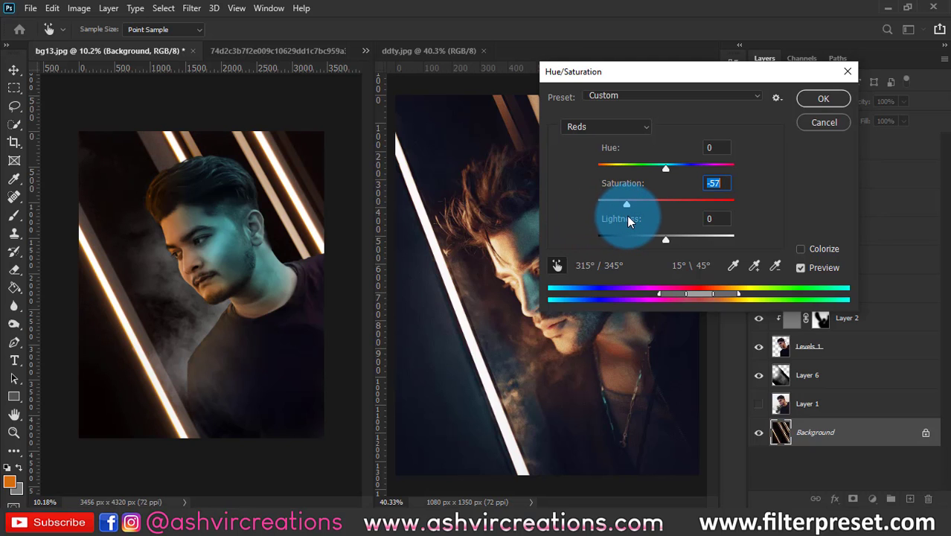
{"action": "left_click_drag", "start_coordinate": [737, 94], "coordinate": [659, 237]}
{"action": "left_click", "coordinate": [756, 229]}
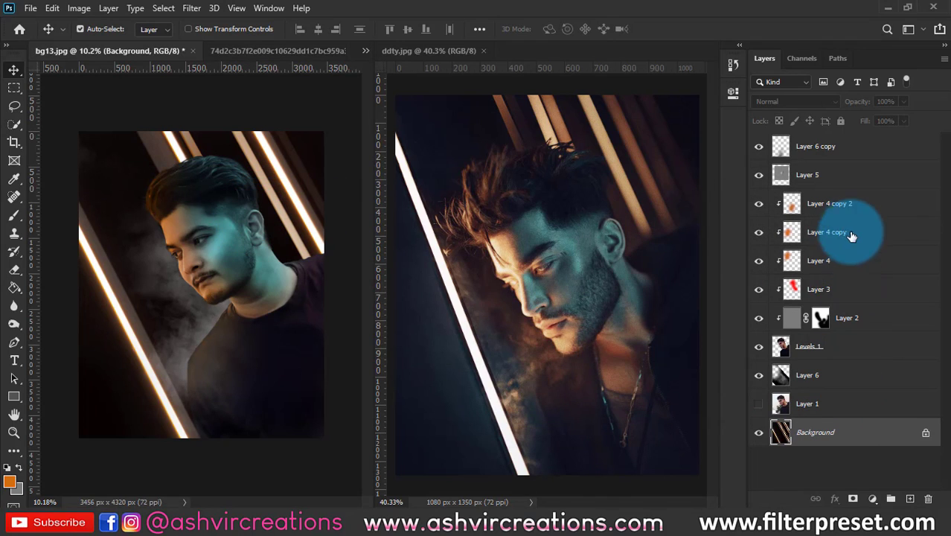
Convert the Background into a regular layer and place it above the hidden Layer 1.
{"action": "right_click", "coordinate": [826, 431]}
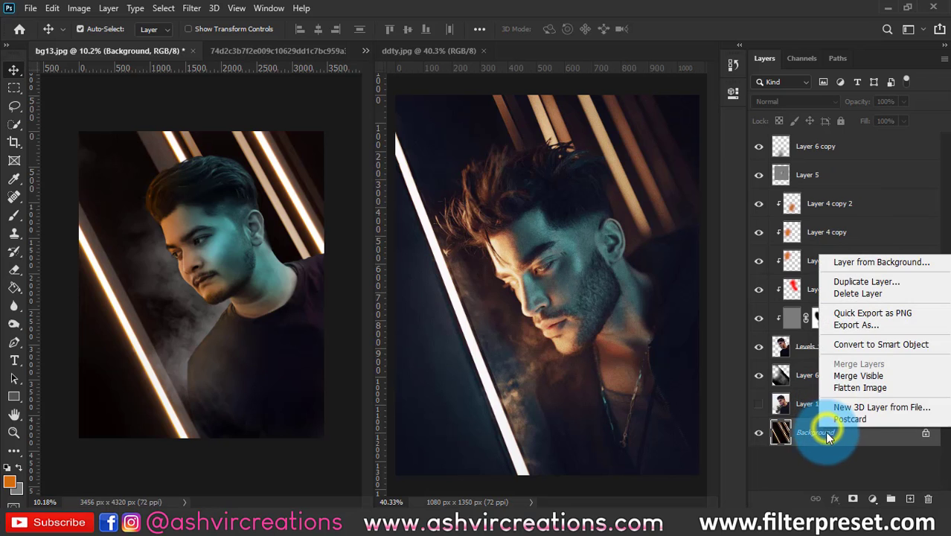
{"action": "left_click", "coordinate": [818, 430]}
{"action": "double_click", "coordinate": [819, 430]}
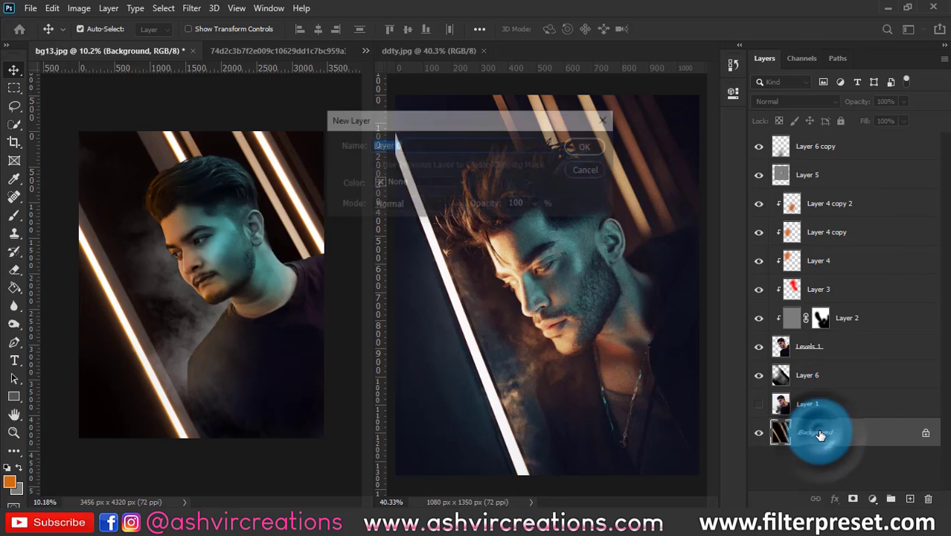
{"action": "left_click", "coordinate": [587, 148]}
{"action": "left_click_drag", "start_coordinate": [825, 432], "coordinate": [815, 398]}
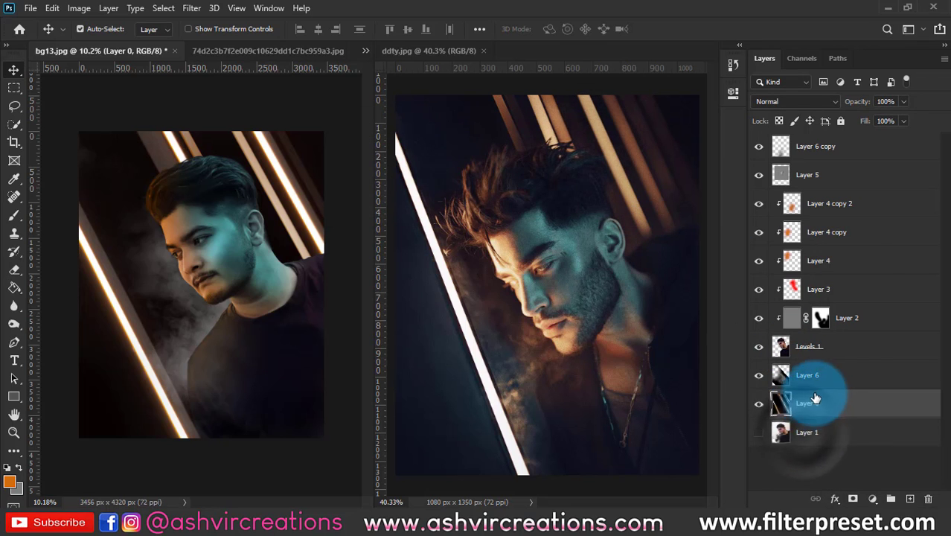
Try merging all layers from Layer 0 up to Layer 6 copy, and undo the merge.
{"action": "left_click", "coordinate": [876, 147], "text": "shift"}
{"action": "right_click", "coordinate": [883, 152]}
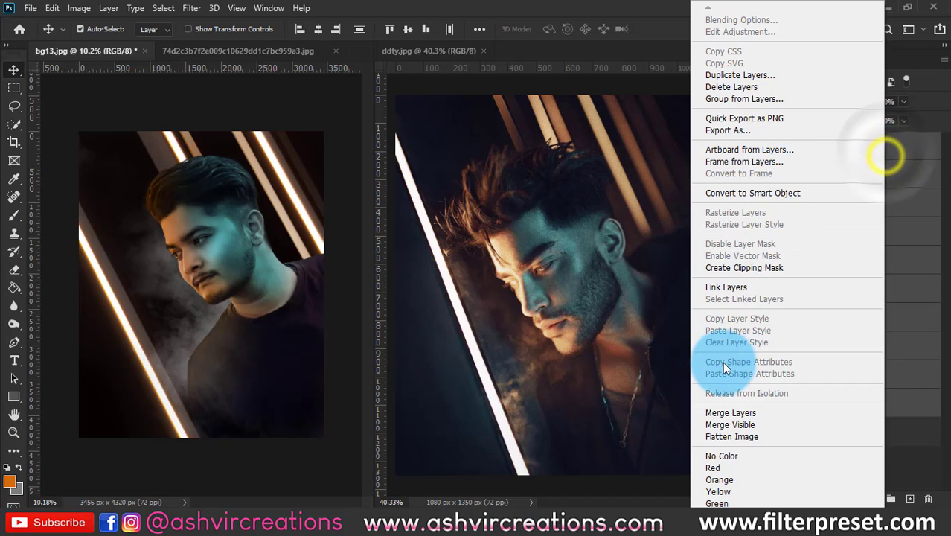
{"action": "left_click", "coordinate": [722, 410]}
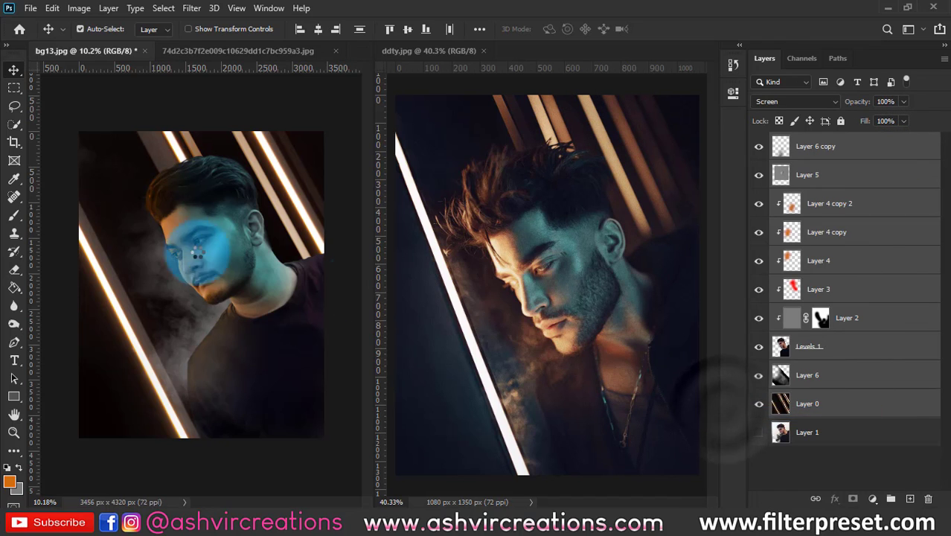
{"action": "scroll", "coordinate": [302, 251], "scroll_direction": "up", "scroll_amount": 3}
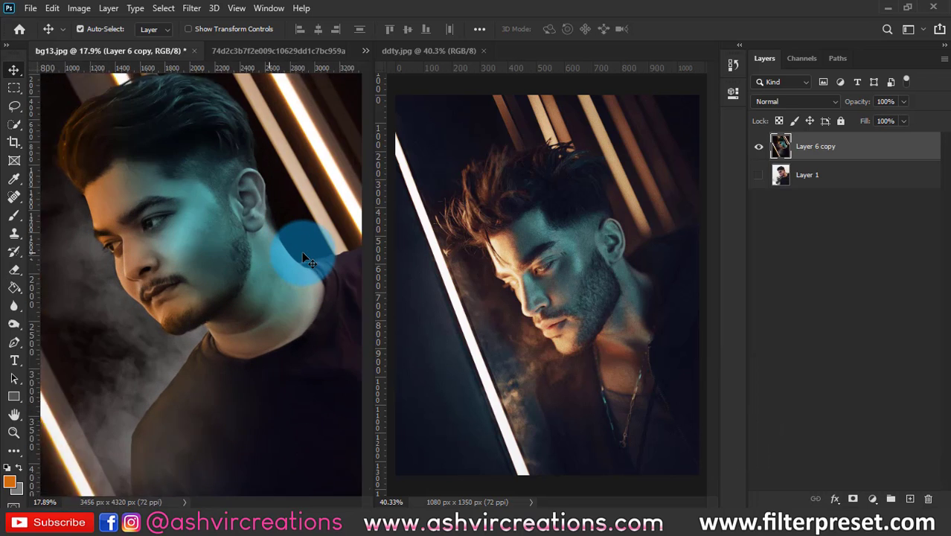
{"action": "key", "text": "ctrl+z"}
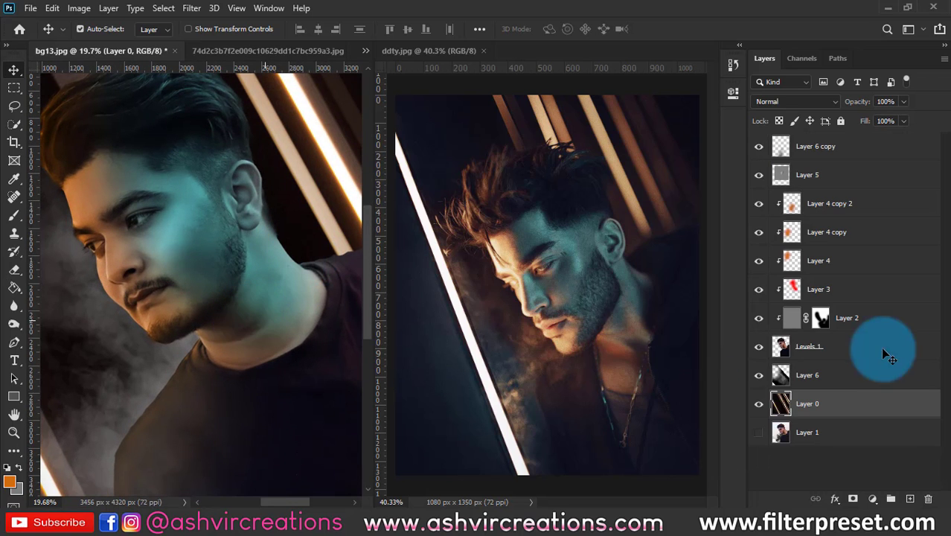
Soften the cut-out's shoulder and collar edge on the Levels 1 layer with a soft round Blur tool, starting at 35 px.
{"action": "left_click", "coordinate": [857, 355]}
{"action": "scroll", "coordinate": [181, 350], "scroll_direction": "up", "scroll_amount": 2}
{"action": "scroll", "coordinate": [223, 282], "scroll_direction": "down", "scroll_amount": 3}
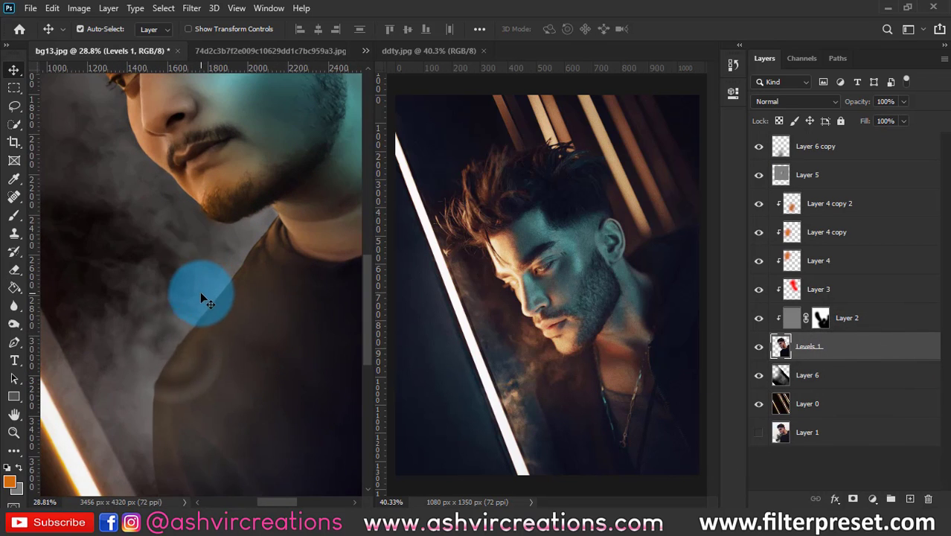
{"action": "left_click", "coordinate": [14, 308]}
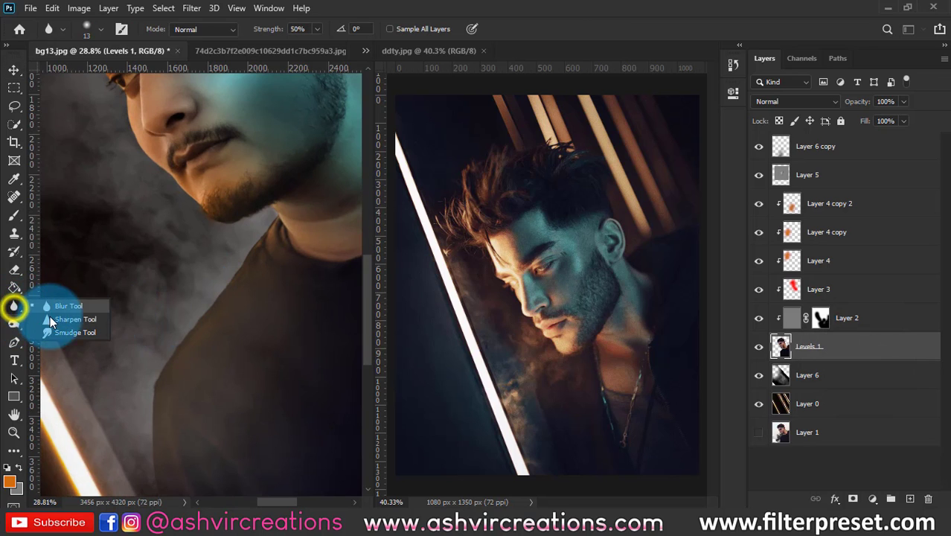
{"action": "scroll", "coordinate": [215, 344], "scroll_direction": "up", "scroll_amount": 3}
{"action": "right_click", "coordinate": [219, 346]}
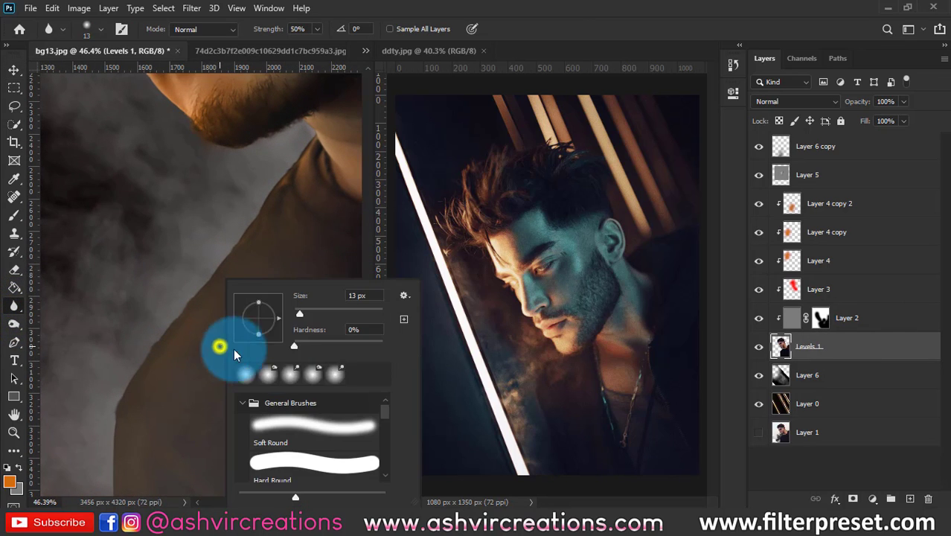
{"action": "double_click", "coordinate": [309, 423]}
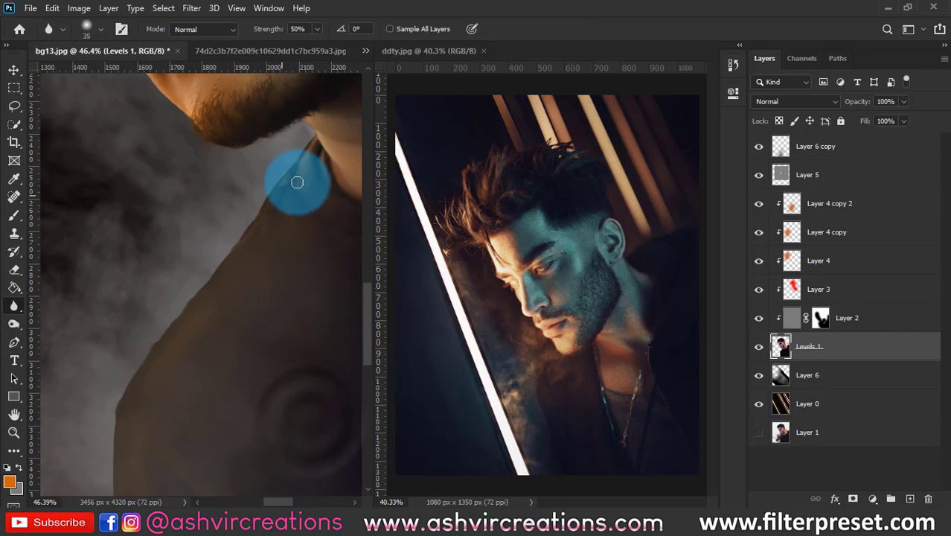
{"action": "mouse_move", "coordinate": [320, 153]}
{"action": "left_mouse_down"}
{"action": "mouse_move", "coordinate": [263, 189]}
{"action": "mouse_move", "coordinate": [277, 177]}
{"action": "mouse_move", "coordinate": [265, 26]}
{"action": "mouse_move", "coordinate": [467, 32]}
{"action": "left_mouse_up"}
{"action": "mouse_move", "coordinate": [314, 137]}
{"action": "left_mouse_down"}
{"action": "mouse_move", "coordinate": [170, 314]}
{"action": "mouse_move", "coordinate": [159, 344]}
{"action": "mouse_move", "coordinate": [314, 122]}
{"action": "mouse_move", "coordinate": [297, 161]}
{"action": "mouse_move", "coordinate": [136, 266]}
{"action": "mouse_move", "coordinate": [155, 299]}
{"action": "mouse_move", "coordinate": [184, 452]}
{"action": "mouse_move", "coordinate": [191, 262]}
{"action": "left_mouse_up"}
Blur the cut-out's edge along the man's face profile and hair with a 90 px brush at 100% strength.
{"action": "mouse_move", "coordinate": [197, 113]}
{"action": "left_mouse_down"}
{"action": "mouse_move", "coordinate": [181, 475]}
{"action": "mouse_move", "coordinate": [300, 297]}
{"action": "mouse_move", "coordinate": [259, 310]}
{"action": "mouse_move", "coordinate": [159, 265]}
{"action": "mouse_move", "coordinate": [128, 237]}
{"action": "mouse_move", "coordinate": [79, 121]}
{"action": "mouse_move", "coordinate": [89, 149]}
{"action": "left_mouse_up"}
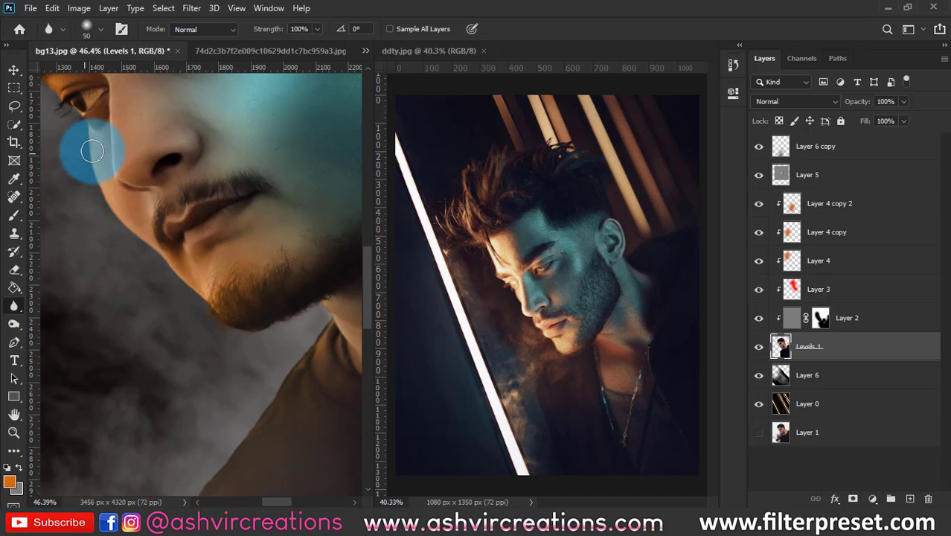
{"action": "left_click_drag", "start_coordinate": [252, 277], "coordinate": [291, 328]}
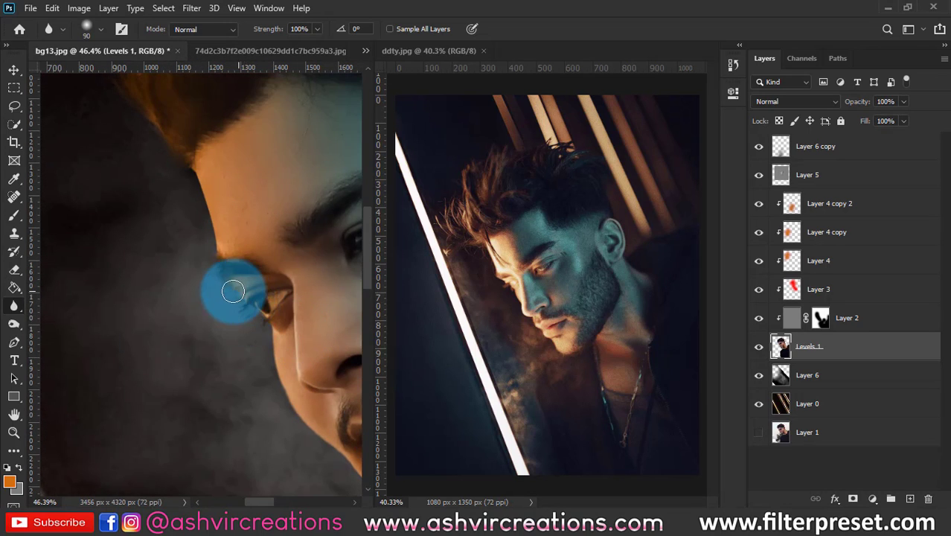
{"action": "mouse_move", "coordinate": [232, 291]}
{"action": "left_mouse_down"}
{"action": "mouse_move", "coordinate": [206, 265]}
{"action": "mouse_move", "coordinate": [202, 191]}
{"action": "mouse_move", "coordinate": [204, 216]}
{"action": "mouse_move", "coordinate": [187, 153]}
{"action": "mouse_move", "coordinate": [208, 228]}
{"action": "mouse_move", "coordinate": [219, 378]}
{"action": "mouse_move", "coordinate": [70, 383]}
{"action": "left_mouse_up"}
{"action": "left_click_drag", "start_coordinate": [288, 206], "coordinate": [67, 133]}
{"action": "mouse_move", "coordinate": [318, 321]}
{"action": "left_mouse_down"}
{"action": "mouse_move", "coordinate": [244, 254]}
{"action": "mouse_move", "coordinate": [182, 121]}
{"action": "left_mouse_up"}
Blur the man's rear shoulder edge against the light streaks and his neck edge behind the ear at 90 px.
{"action": "mouse_move", "coordinate": [209, 256]}
{"action": "left_mouse_down"}
{"action": "mouse_move", "coordinate": [207, 282]}
{"action": "mouse_move", "coordinate": [255, 359]}
{"action": "mouse_move", "coordinate": [268, 366]}
{"action": "mouse_move", "coordinate": [244, 327]}
{"action": "mouse_move", "coordinate": [292, 355]}
{"action": "mouse_move", "coordinate": [295, 345]}
{"action": "mouse_move", "coordinate": [95, 282]}
{"action": "left_mouse_up"}
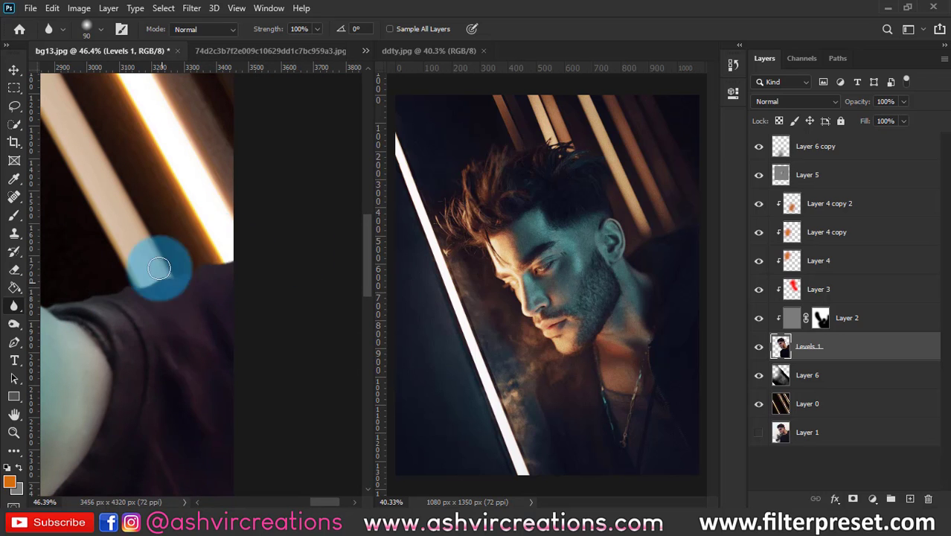
{"action": "left_click_drag", "start_coordinate": [165, 233], "coordinate": [363, 313]}
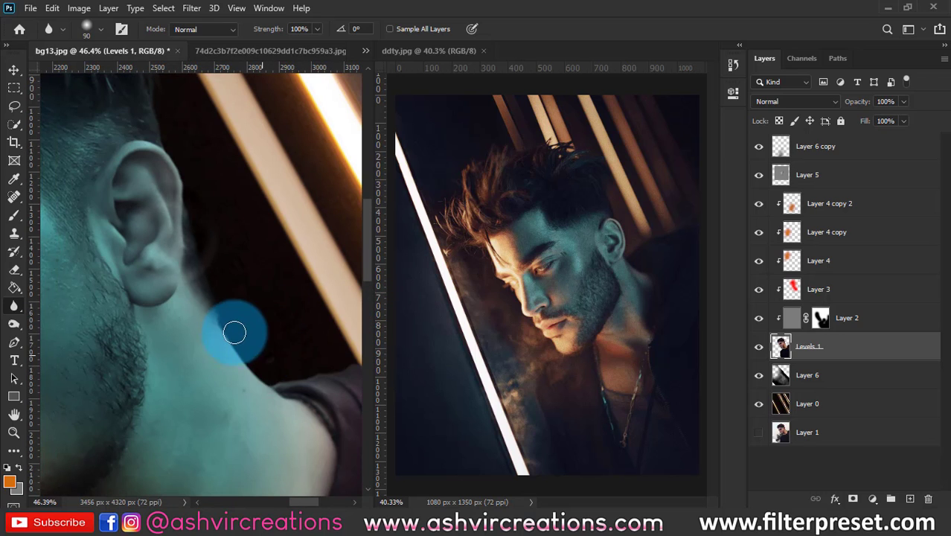
{"action": "mouse_move", "coordinate": [234, 332]}
{"action": "left_mouse_down"}
{"action": "mouse_move", "coordinate": [249, 368]}
{"action": "mouse_move", "coordinate": [225, 323]}
{"action": "mouse_move", "coordinate": [256, 384]}
{"action": "mouse_move", "coordinate": [248, 339]}
{"action": "left_mouse_up"}
{"action": "scroll", "coordinate": [250, 340], "scroll_direction": "down", "scroll_amount": 5}
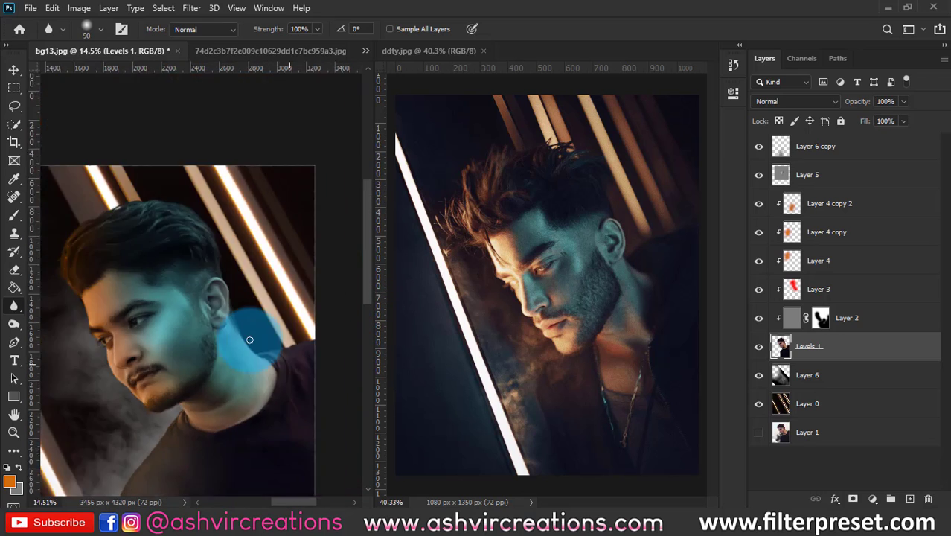
{"action": "scroll", "coordinate": [250, 340], "scroll_direction": "down", "scroll_amount": 2}
{"action": "key", "text": "v"}
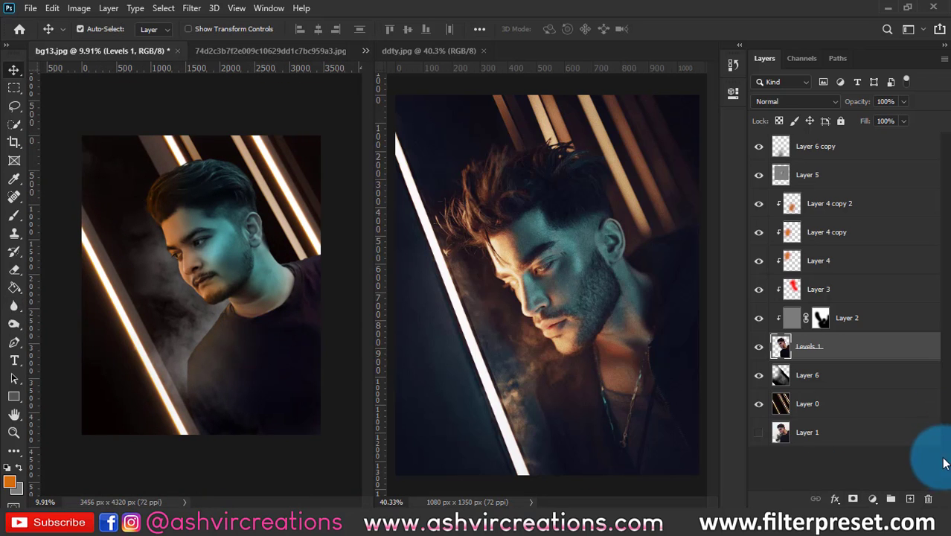
Merge all layers from Layer 0 up to Layer 6 copy into one layer.
{"action": "left_click", "coordinate": [857, 404]}
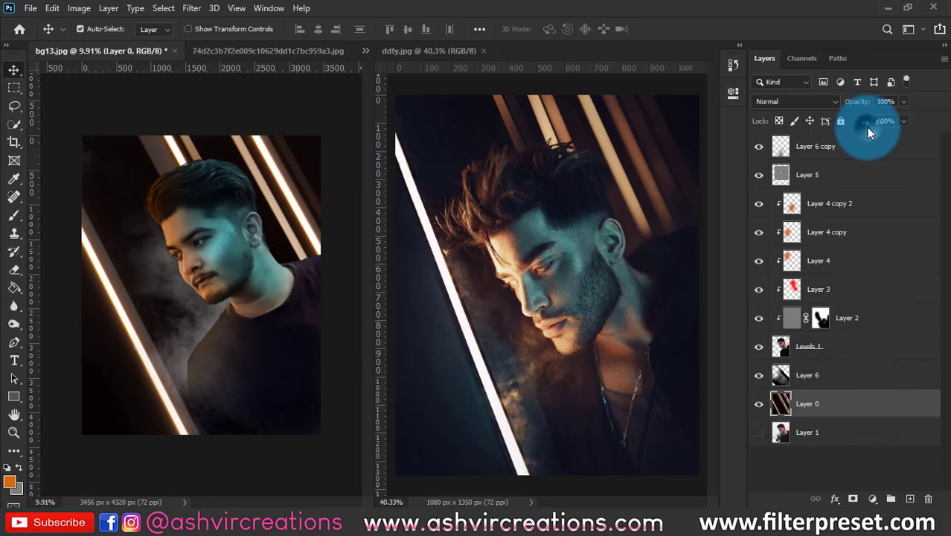
{"action": "left_click", "coordinate": [871, 146], "text": "shift"}
{"action": "right_click", "coordinate": [880, 149]}
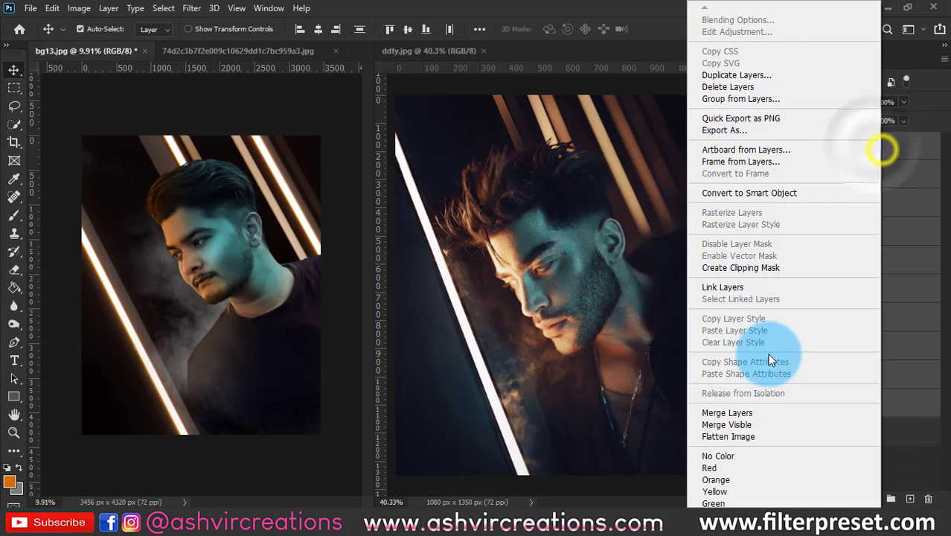
{"action": "left_click", "coordinate": [730, 414]}
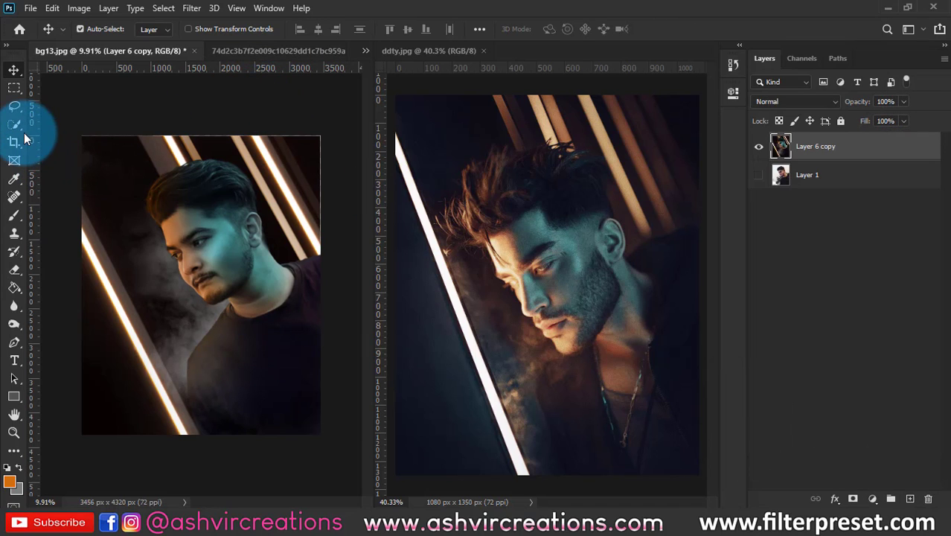
{"action": "left_click", "coordinate": [14, 142]}
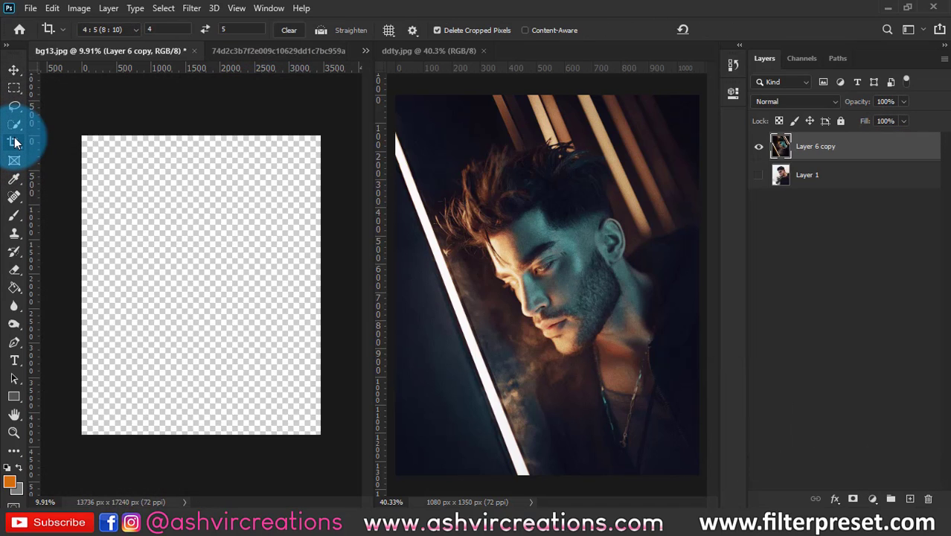
{"action": "key", "text": "v"}
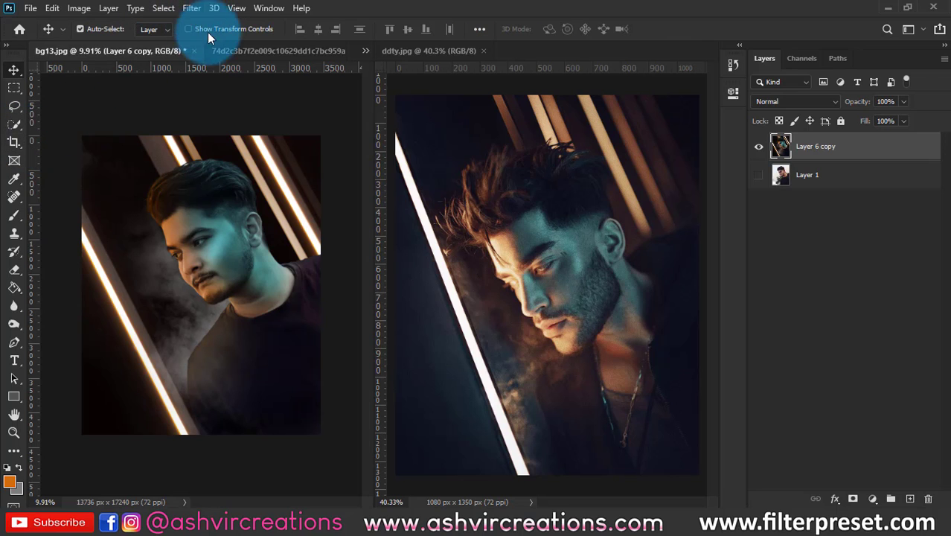
Rearrange the side-by-side documents so reference ddty.jpg precedes bg13.jpg, and make bg13.jpg the active document.
{"action": "left_click_drag", "start_coordinate": [277, 52], "coordinate": [159, 53]}
{"action": "left_click_drag", "start_coordinate": [263, 63], "coordinate": [297, 93]}
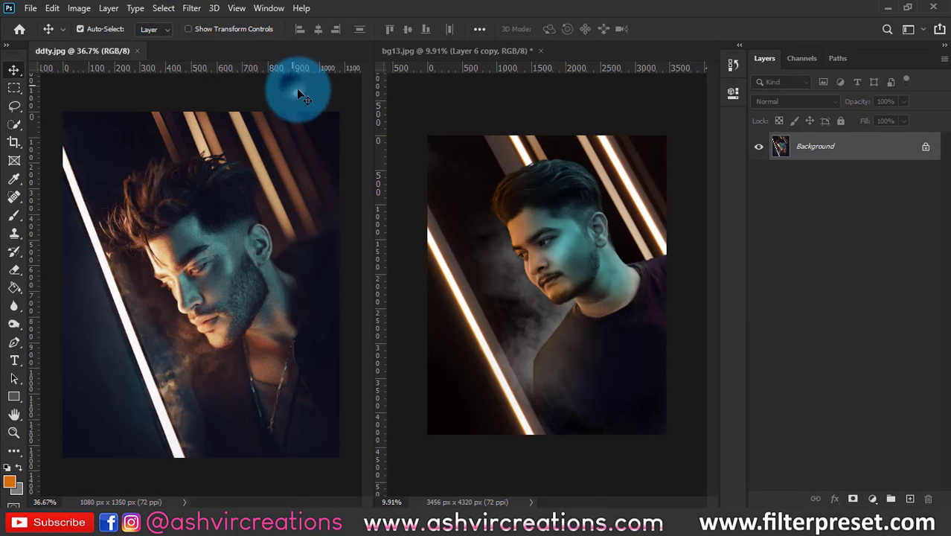
{"action": "left_click", "coordinate": [562, 117]}
{"action": "scroll", "coordinate": [562, 117], "scroll_direction": "up", "scroll_amount": 3}
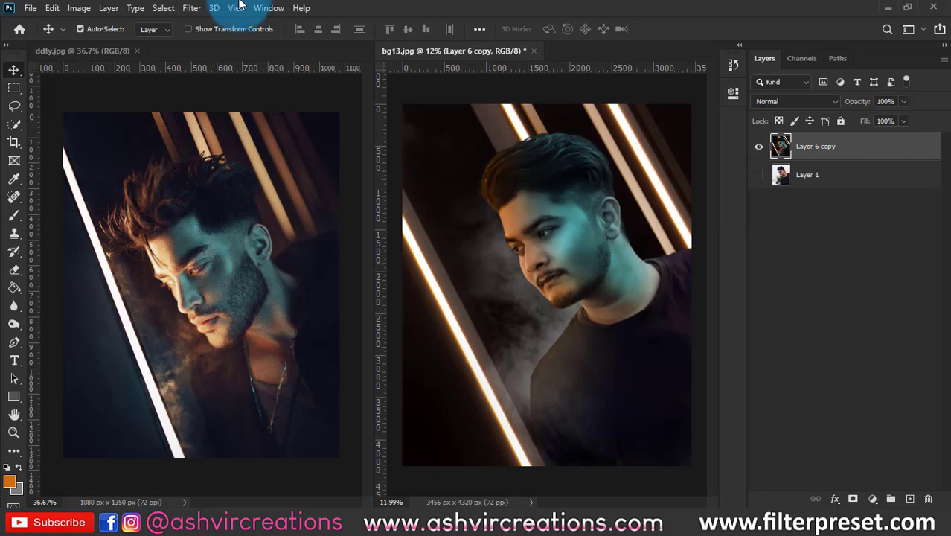
Start the Camera Raw Filter on the merged layer and arrange its window so the ddty.jpg reference can be seen beside it.
{"action": "left_click", "coordinate": [191, 9]}
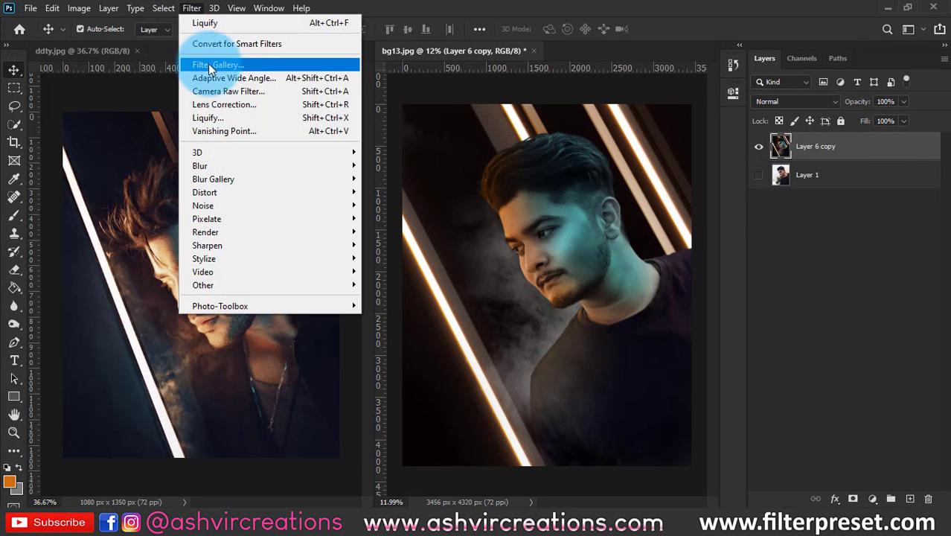
{"action": "left_click", "coordinate": [215, 91]}
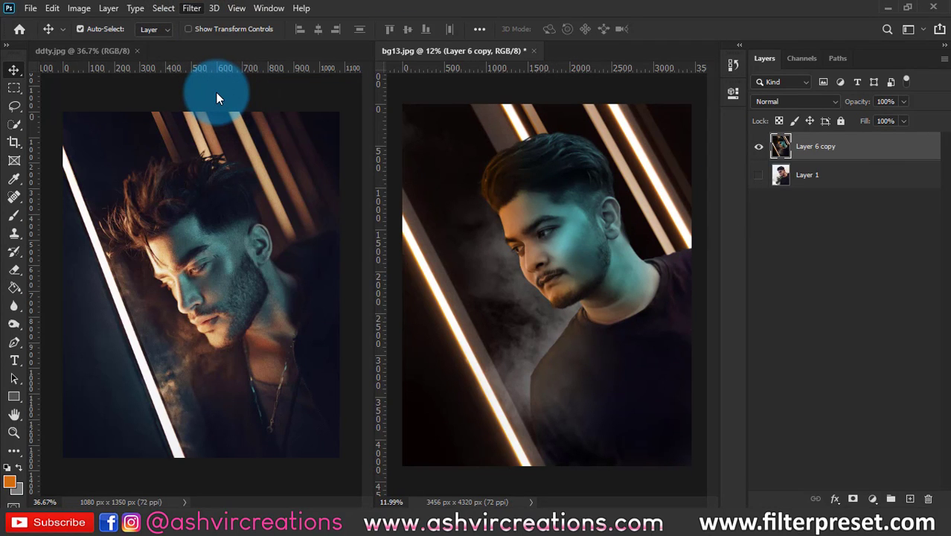
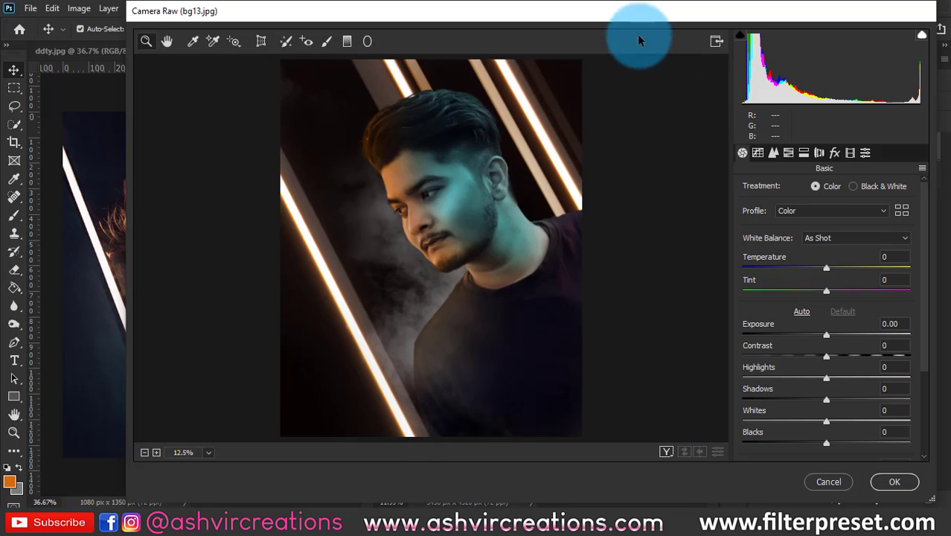
{"action": "left_click_drag", "start_coordinate": [644, 14], "coordinate": [672, 71]}
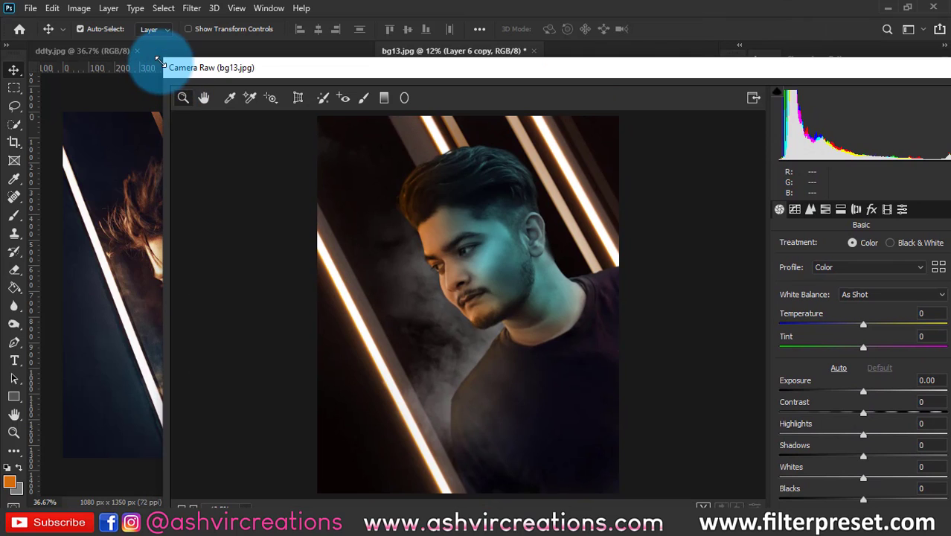
{"action": "left_click_drag", "start_coordinate": [254, 68], "coordinate": [352, 124]}
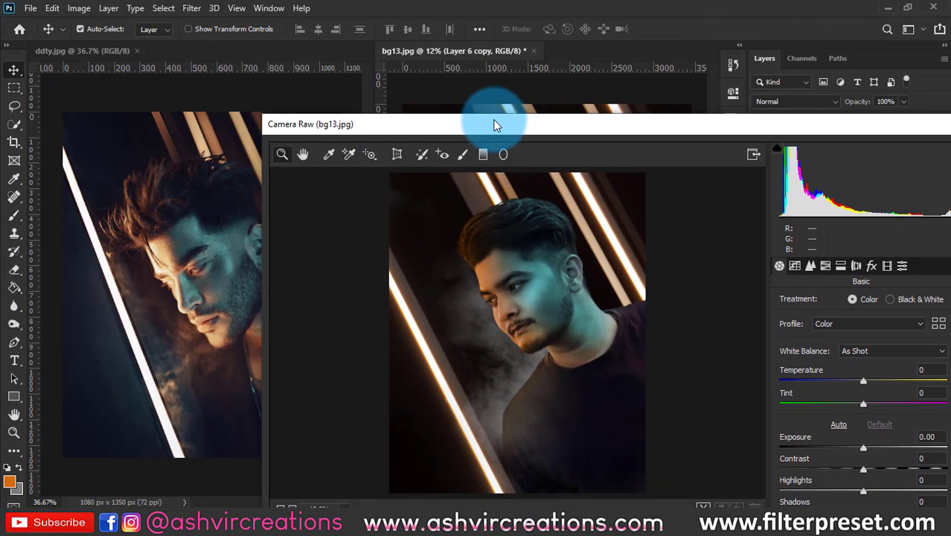
{"action": "left_click_drag", "start_coordinate": [493, 125], "coordinate": [492, 60]}
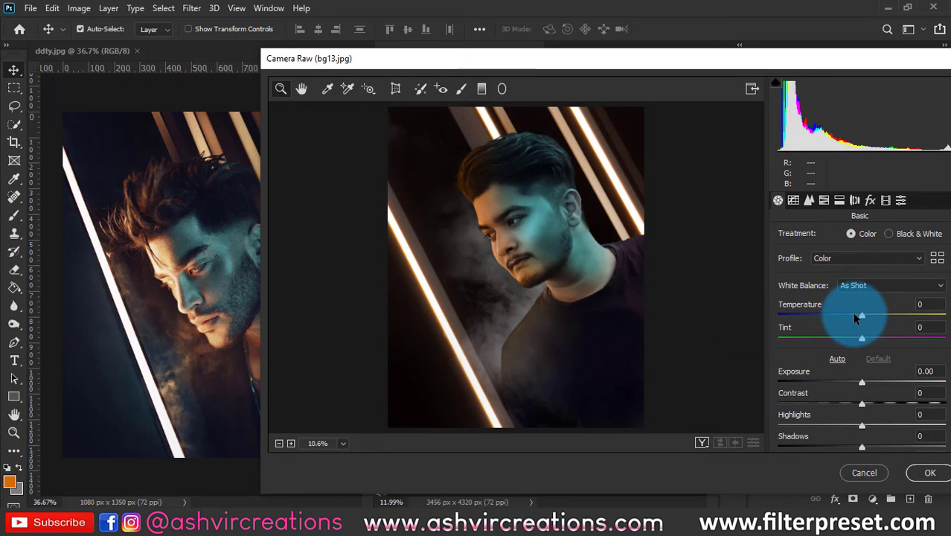
Cool the image with Temperature -9 and Tint -2, and raise Contrast to +12.
{"action": "left_click_drag", "start_coordinate": [861, 318], "coordinate": [858, 318]}
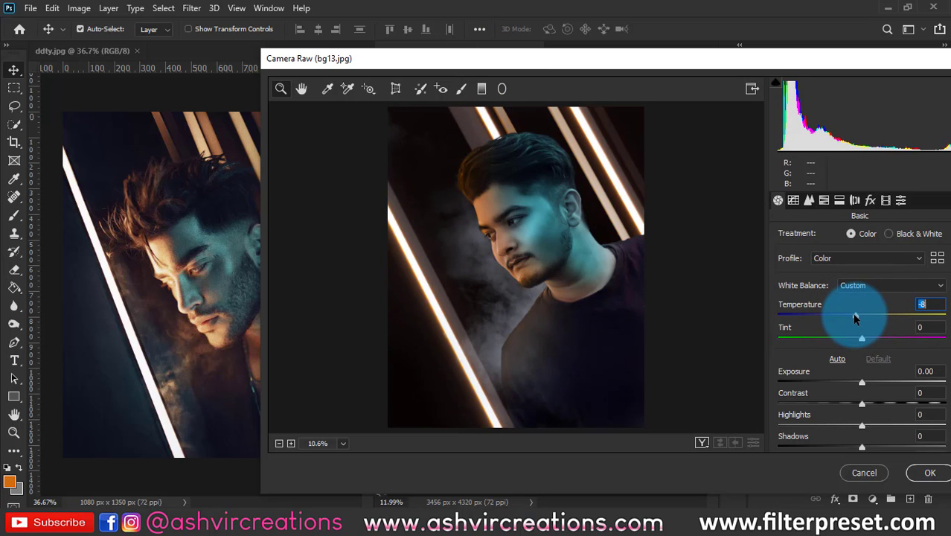
{"action": "mouse_move", "coordinate": [861, 337]}
{"action": "left_mouse_down"}
{"action": "mouse_move", "coordinate": [869, 337]}
{"action": "mouse_move", "coordinate": [861, 341]}
{"action": "left_mouse_up"}
{"action": "mouse_move", "coordinate": [862, 403]}
{"action": "left_mouse_down"}
{"action": "mouse_move", "coordinate": [896, 409]}
{"action": "mouse_move", "coordinate": [872, 404]}
{"action": "left_mouse_up"}
Set Highlights to +10, Shadows to -7, Whites to +7 and Blacks to -6 in the basic adjustments.
{"action": "scroll", "coordinate": [878, 405], "scroll_direction": "down", "scroll_amount": 1}
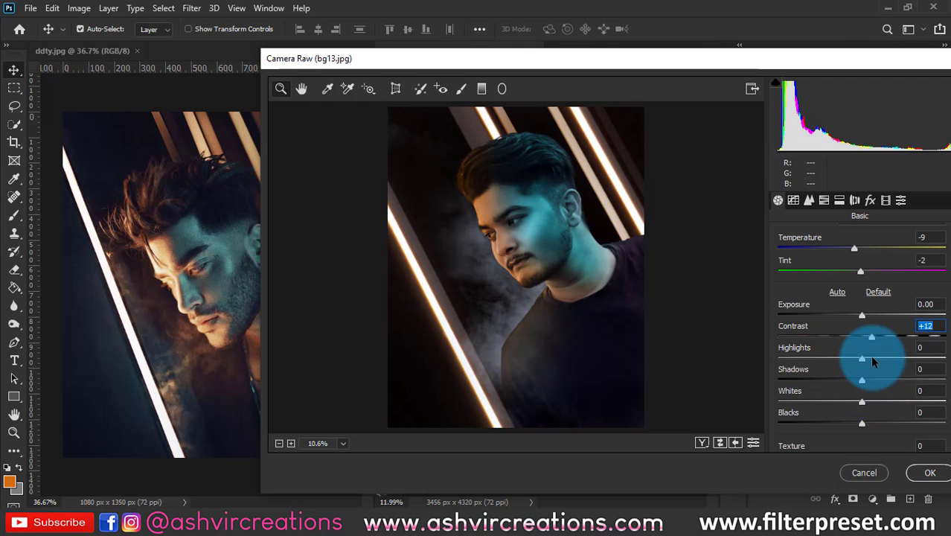
{"action": "mouse_move", "coordinate": [873, 361]}
{"action": "left_mouse_down"}
{"action": "mouse_move", "coordinate": [889, 360]}
{"action": "mouse_move", "coordinate": [871, 361]}
{"action": "left_mouse_up"}
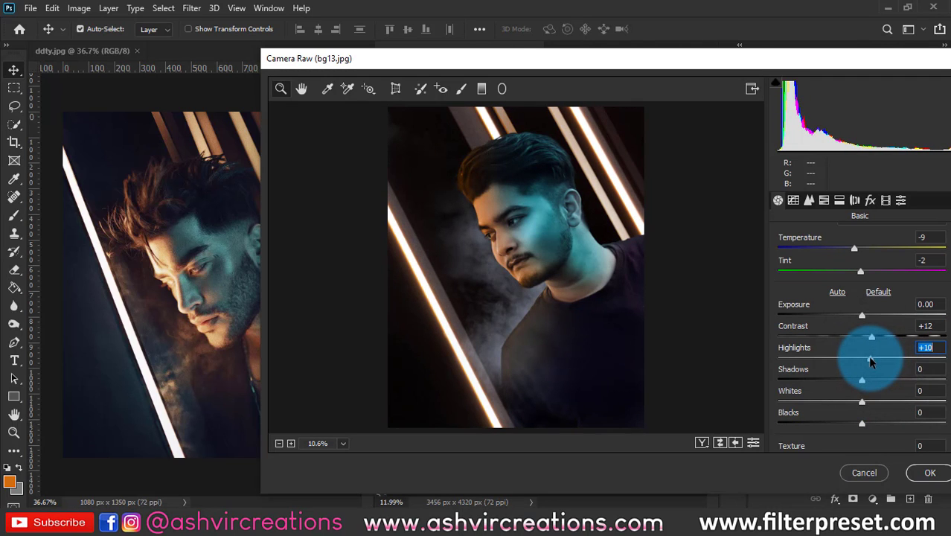
{"action": "left_click_drag", "start_coordinate": [865, 380], "coordinate": [870, 403]}
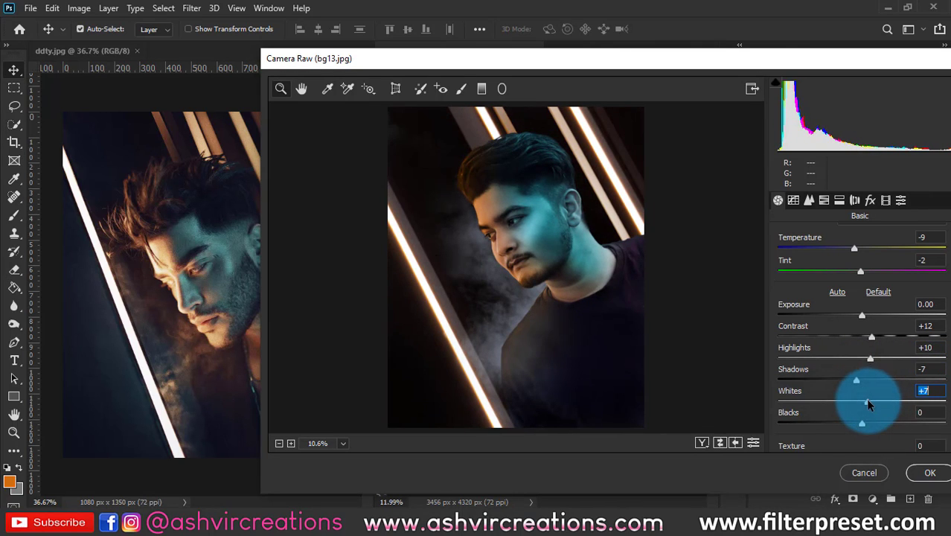
{"action": "scroll", "coordinate": [863, 391], "scroll_direction": "down", "scroll_amount": 3}
{"action": "left_click_drag", "start_coordinate": [843, 358], "coordinate": [855, 352]}
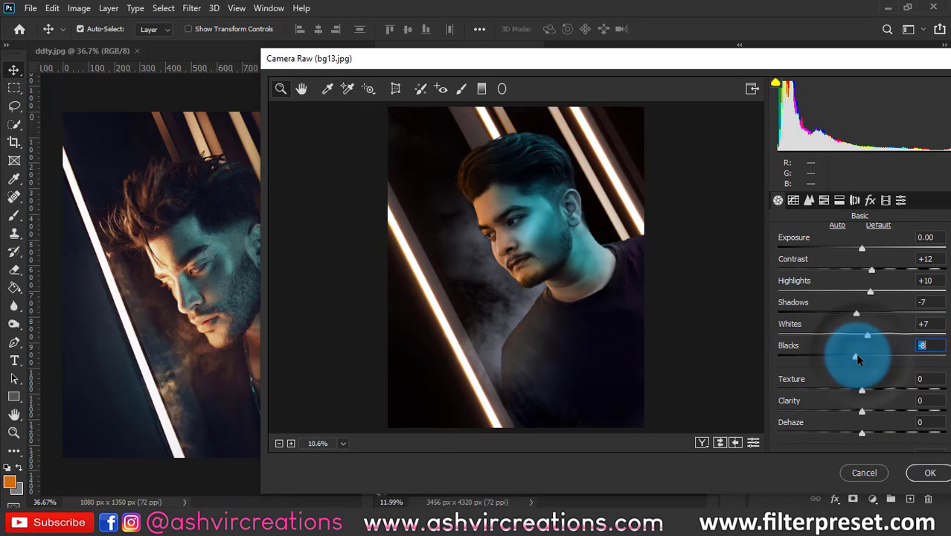
Adjust the Blue Primary colour slightly in the camera calibration.
{"action": "left_click", "coordinate": [885, 200]}
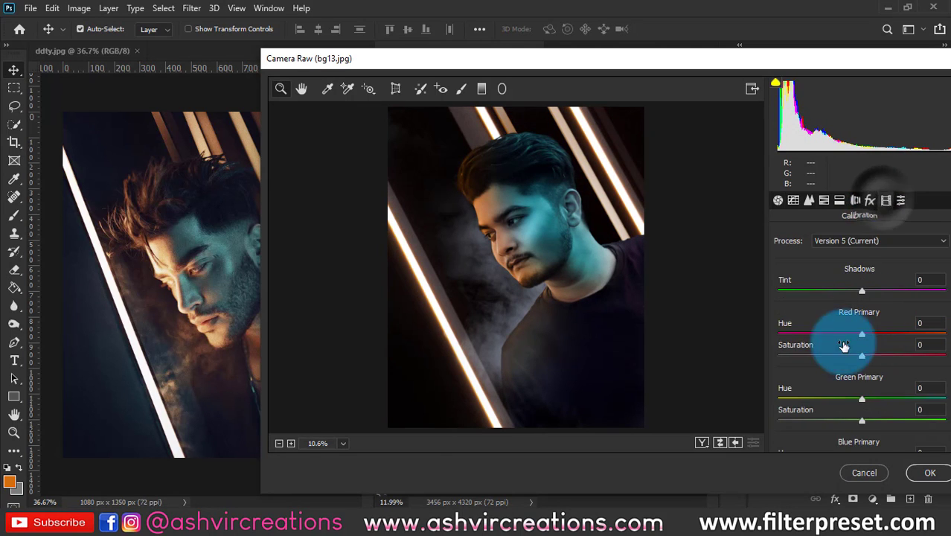
{"action": "scroll", "coordinate": [842, 376], "scroll_direction": "down", "scroll_amount": 2}
{"action": "mouse_move", "coordinate": [838, 423]}
{"action": "left_mouse_down"}
{"action": "mouse_move", "coordinate": [855, 421]}
{"action": "mouse_move", "coordinate": [838, 414]}
{"action": "mouse_move", "coordinate": [848, 419]}
{"action": "left_mouse_up"}
Shape the RGB point curve: lift the black point to output 8, lower the quarter-tones slightly, and anchor the highlights at 192.
{"action": "left_click", "coordinate": [793, 202]}
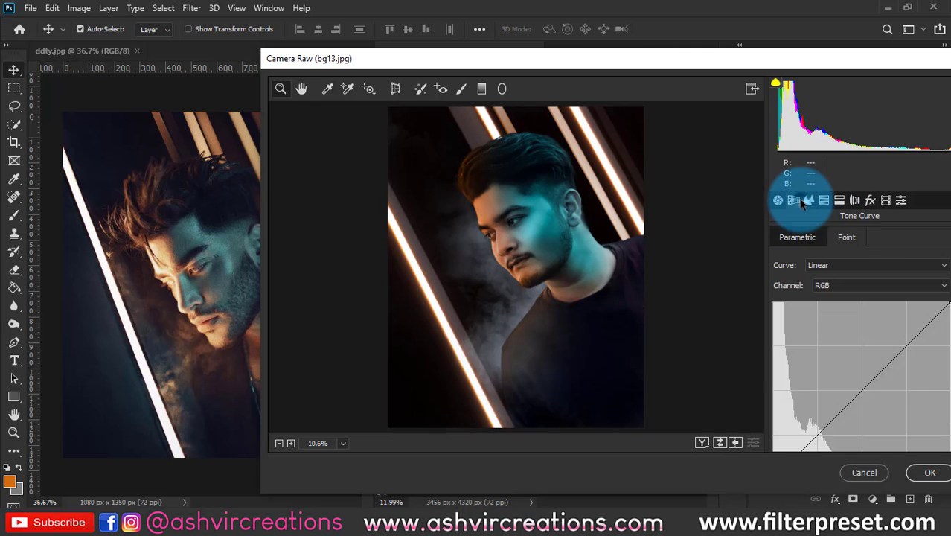
{"action": "scroll", "coordinate": [846, 323], "scroll_direction": "down", "scroll_amount": 2}
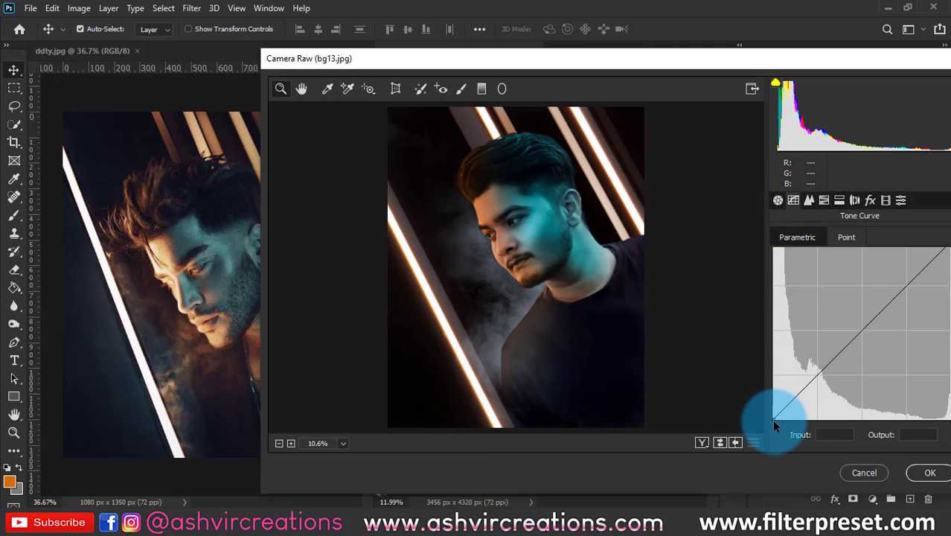
{"action": "mouse_move", "coordinate": [773, 421]}
{"action": "left_mouse_down"}
{"action": "mouse_move", "coordinate": [778, 401]}
{"action": "mouse_move", "coordinate": [772, 414]}
{"action": "left_mouse_up"}
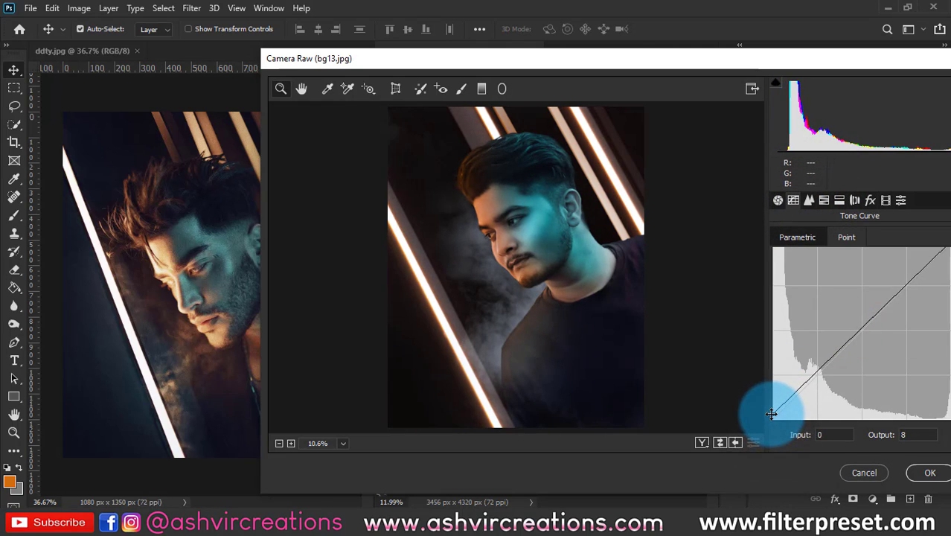
{"action": "left_click", "coordinate": [809, 377]}
{"action": "left_click_drag", "start_coordinate": [816, 372], "coordinate": [816, 377]}
{"action": "left_click", "coordinate": [884, 294]}
{"action": "left_click", "coordinate": [905, 285]}
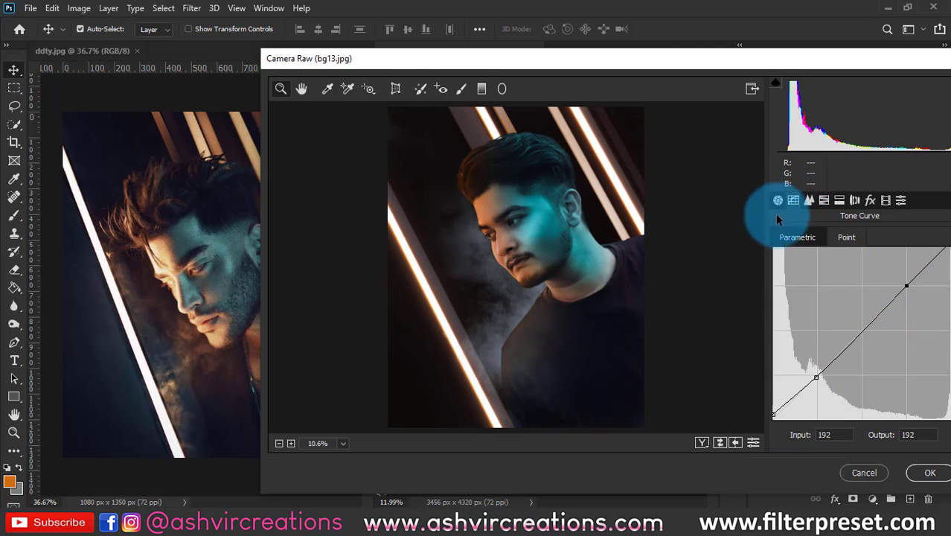
Reduce HSL saturation to -6 for Aquas, -29 for Blues, -100 for Purples and -37 for Magentas.
{"action": "left_click", "coordinate": [823, 200]}
{"action": "left_click", "coordinate": [830, 235]}
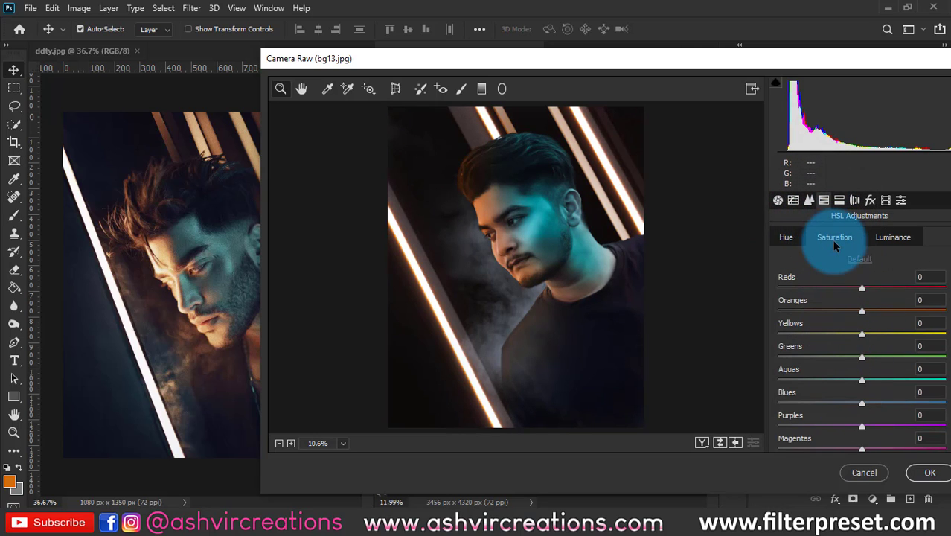
{"action": "scroll", "coordinate": [854, 274], "scroll_direction": "down", "scroll_amount": 1}
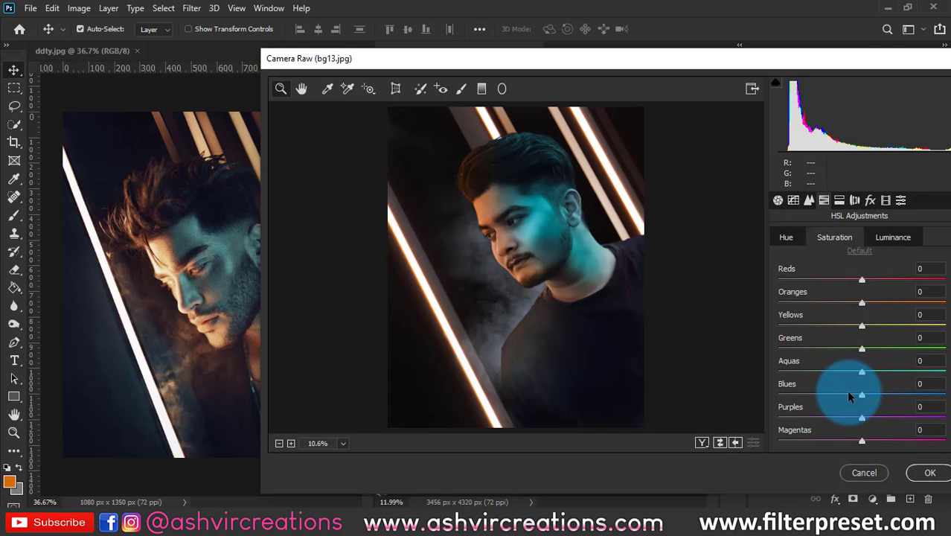
{"action": "left_click_drag", "start_coordinate": [846, 390], "coordinate": [813, 391]}
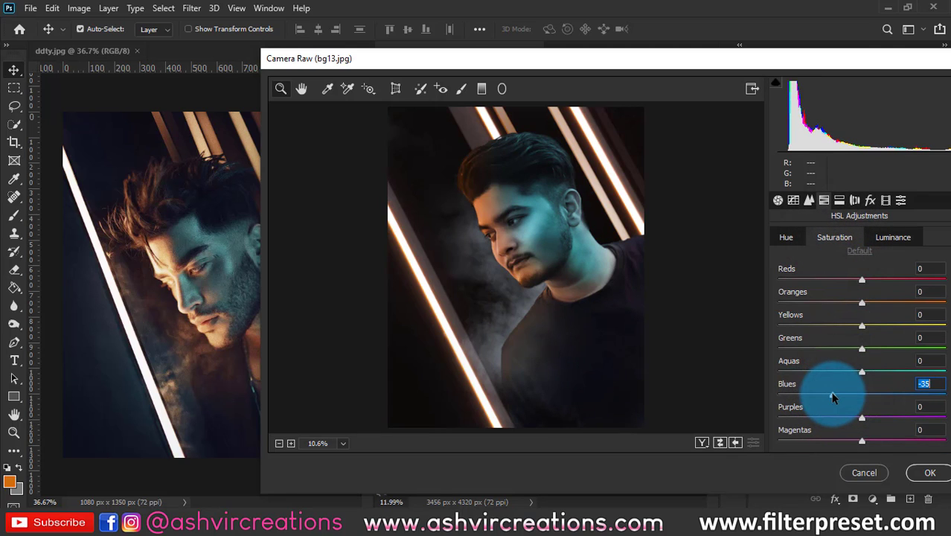
{"action": "left_click_drag", "start_coordinate": [832, 396], "coordinate": [857, 376]}
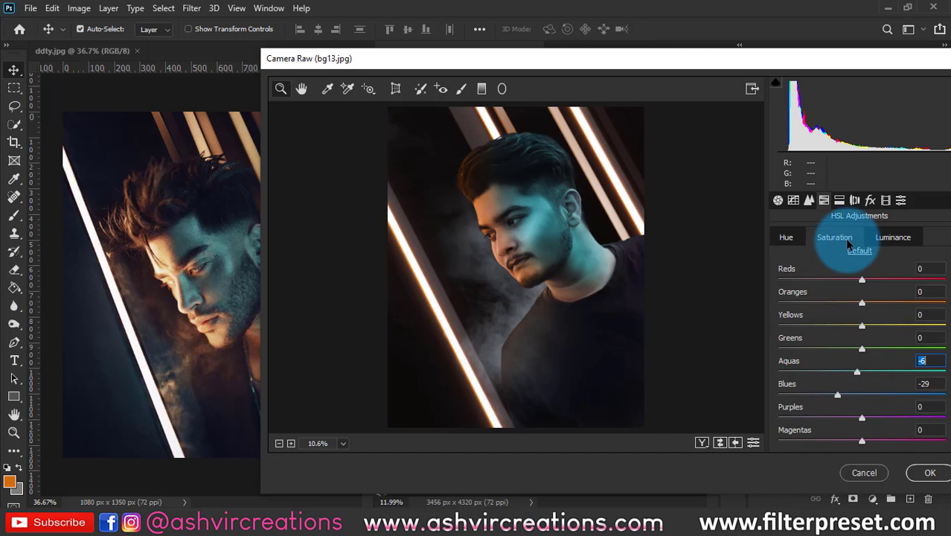
{"action": "left_click", "coordinate": [833, 441]}
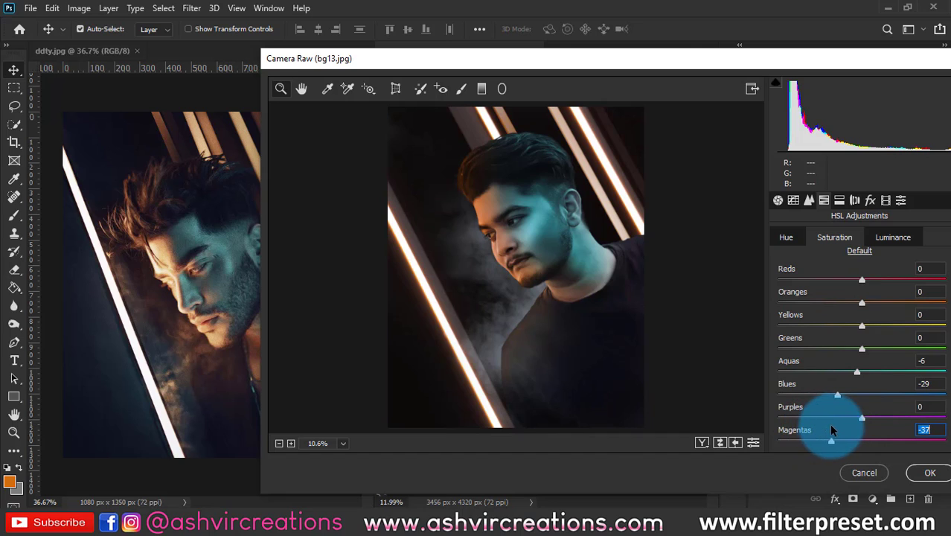
{"action": "left_click_drag", "start_coordinate": [837, 416], "coordinate": [732, 414]}
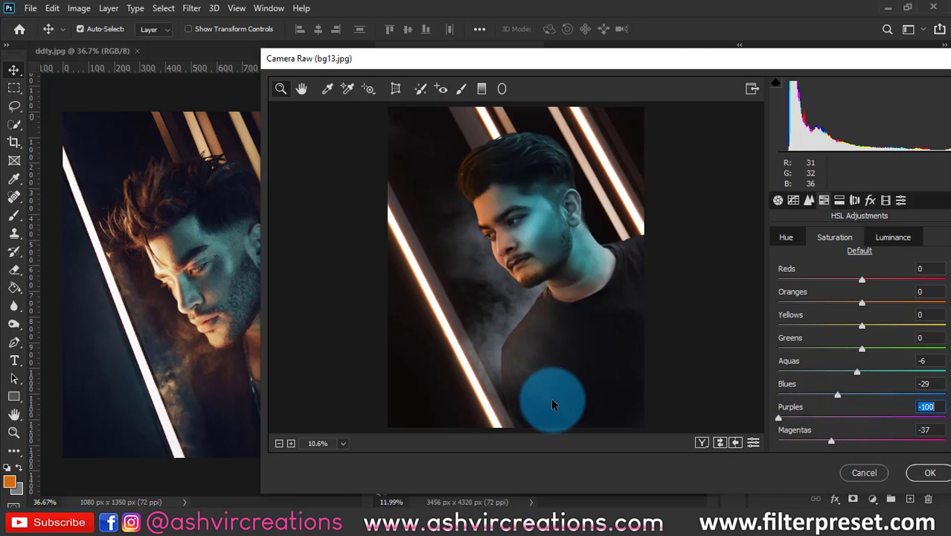
{"action": "left_click_drag", "start_coordinate": [792, 406], "coordinate": [774, 411]}
Split-tone the shadows blue with Hue 230 and Saturation 31.
{"action": "left_click", "coordinate": [839, 200]}
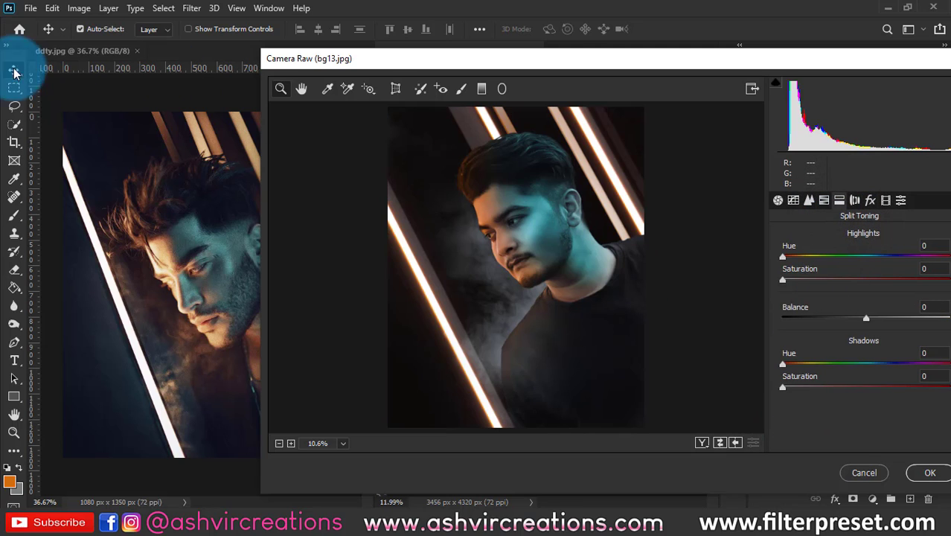
{"action": "left_click_drag", "start_coordinate": [782, 364], "coordinate": [905, 368]}
{"action": "left_click_drag", "start_coordinate": [782, 387], "coordinate": [822, 386]}
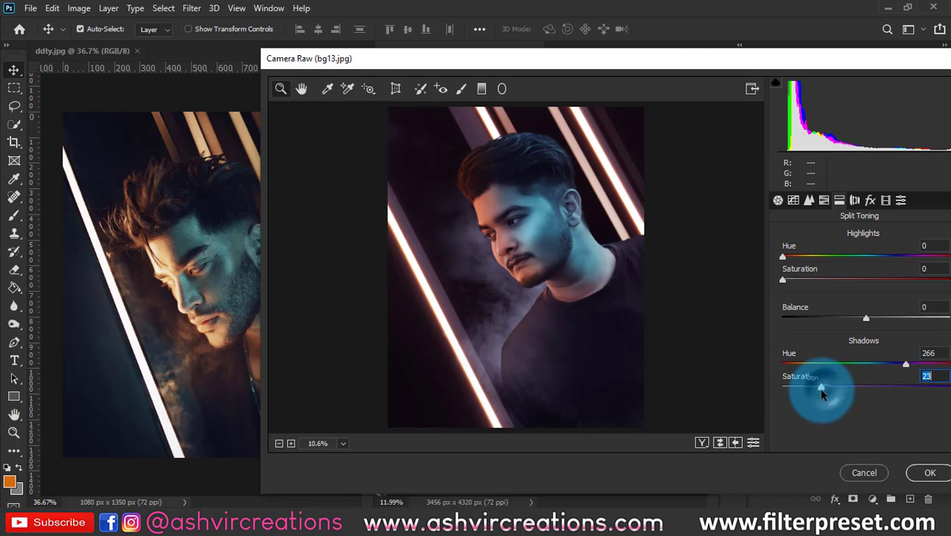
{"action": "left_click_drag", "start_coordinate": [904, 364], "coordinate": [880, 368]}
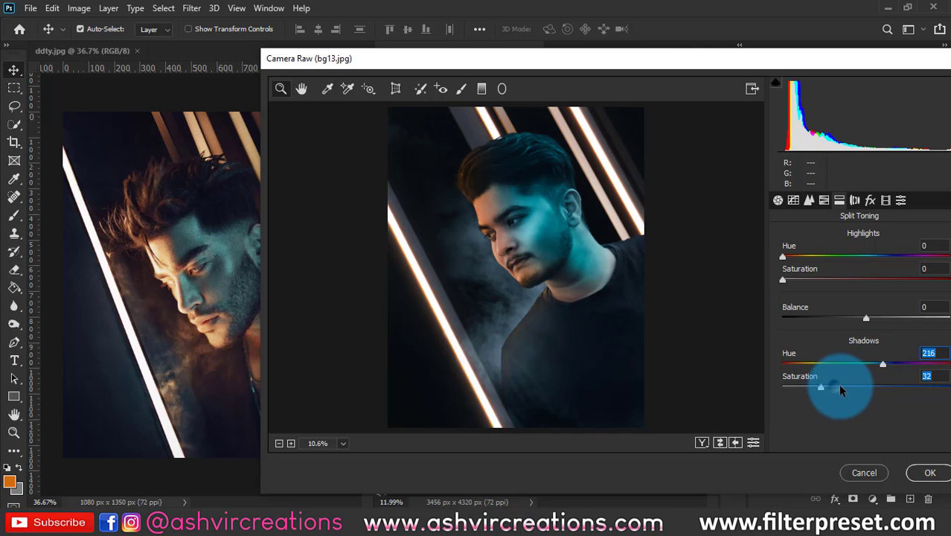
{"action": "left_click_drag", "start_coordinate": [840, 391], "coordinate": [892, 366]}
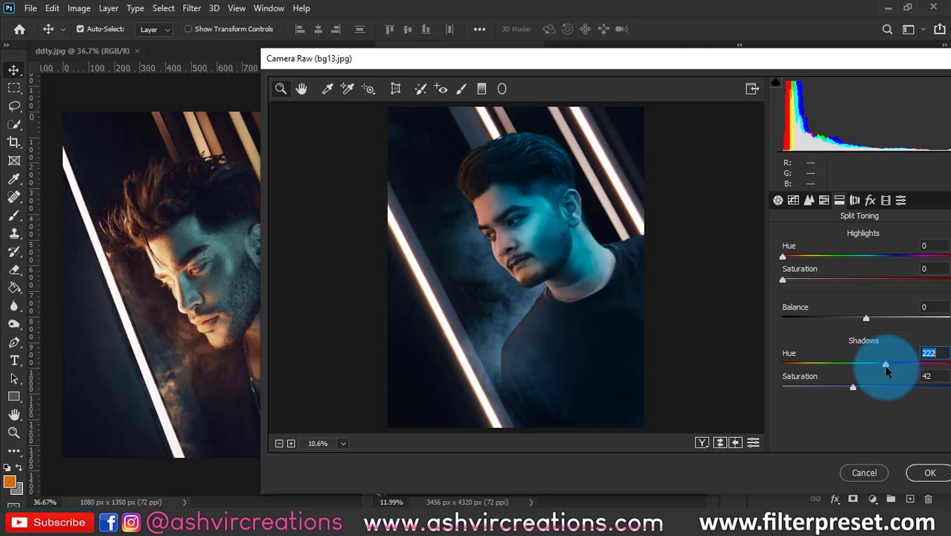
{"action": "left_click_drag", "start_coordinate": [885, 366], "coordinate": [820, 391]}
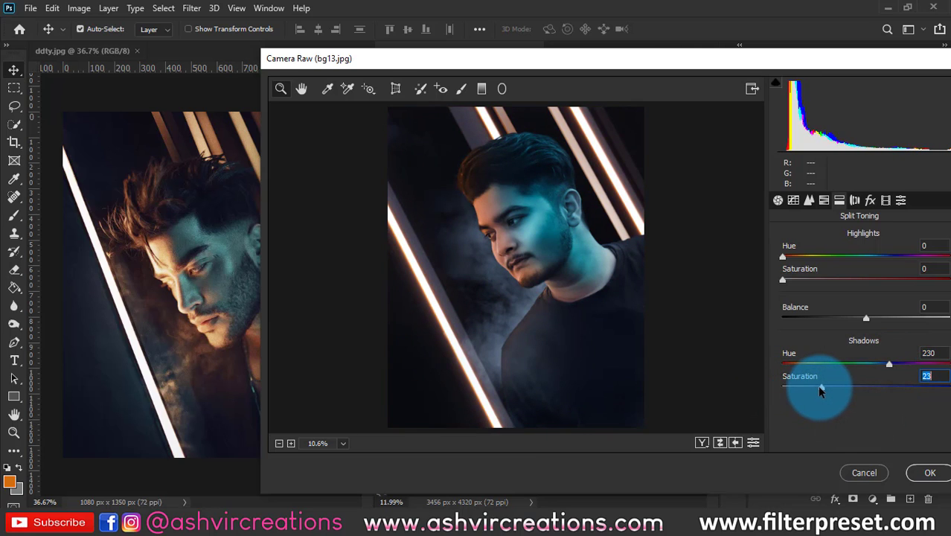
{"action": "mouse_move", "coordinate": [819, 387]}
{"action": "left_mouse_down"}
{"action": "mouse_move", "coordinate": [850, 385]}
{"action": "mouse_move", "coordinate": [833, 386]}
{"action": "left_mouse_up"}
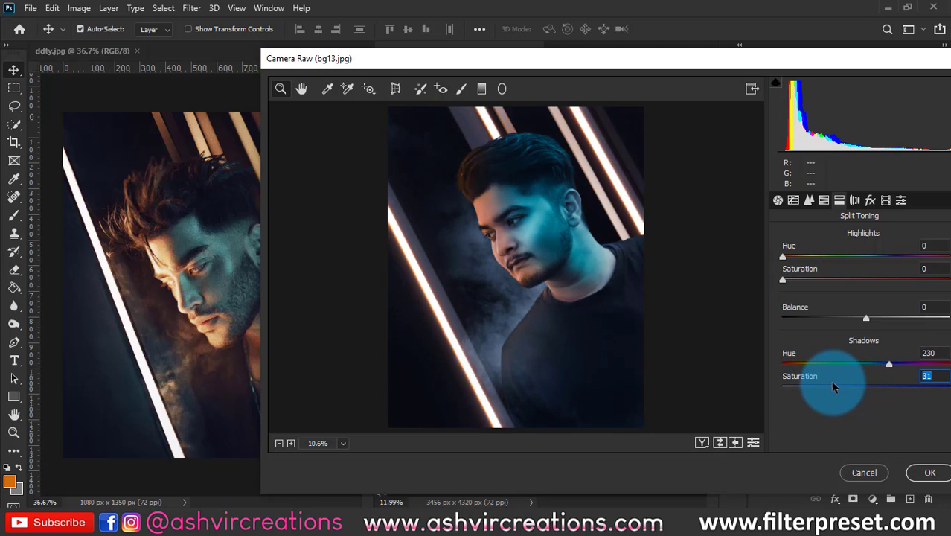
Split-tone the highlights yellow with Hue 63 and Saturation 33.
{"action": "left_click", "coordinate": [808, 279]}
{"action": "mouse_move", "coordinate": [801, 257]}
{"action": "left_mouse_down"}
{"action": "mouse_move", "coordinate": [837, 256]}
{"action": "mouse_move", "coordinate": [851, 280]}
{"action": "mouse_move", "coordinate": [797, 257]}
{"action": "left_mouse_up"}
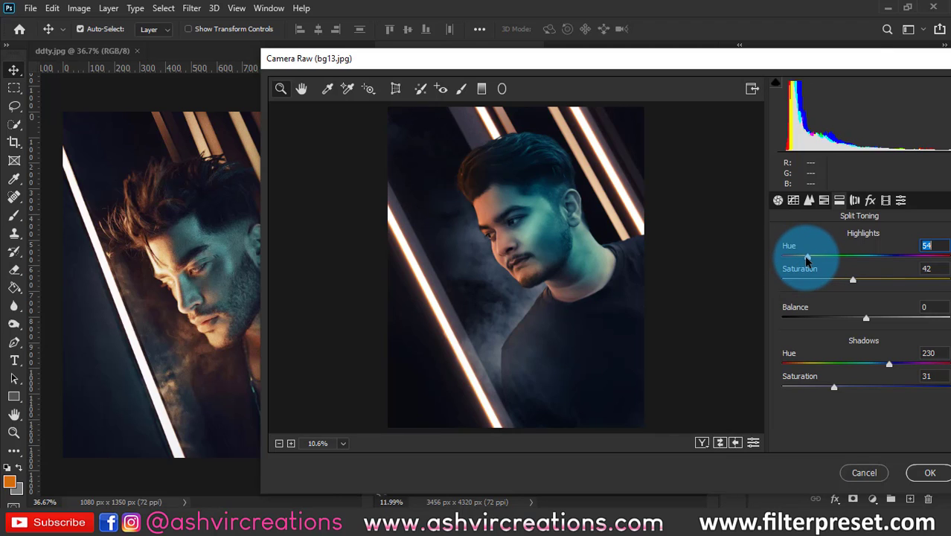
{"action": "left_click", "coordinate": [848, 282]}
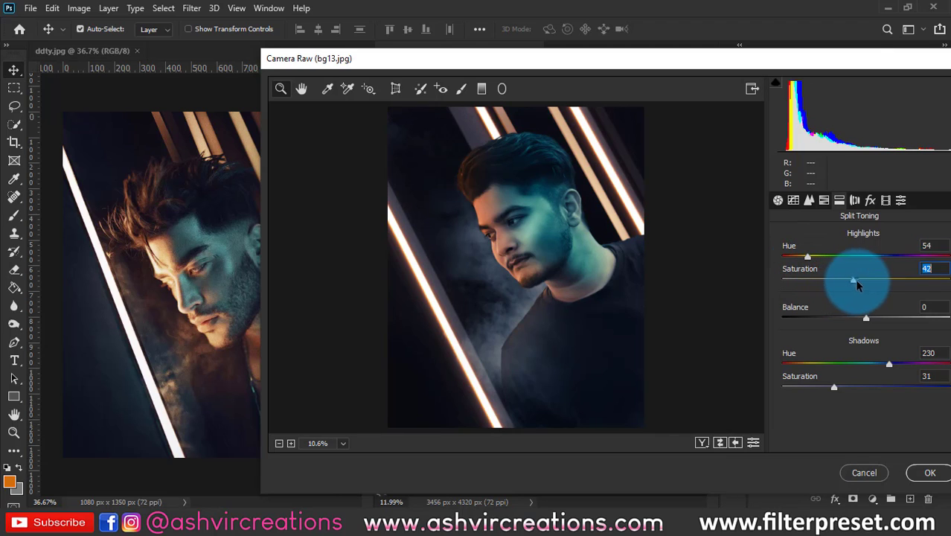
{"action": "left_click_drag", "start_coordinate": [856, 284], "coordinate": [752, 282]}
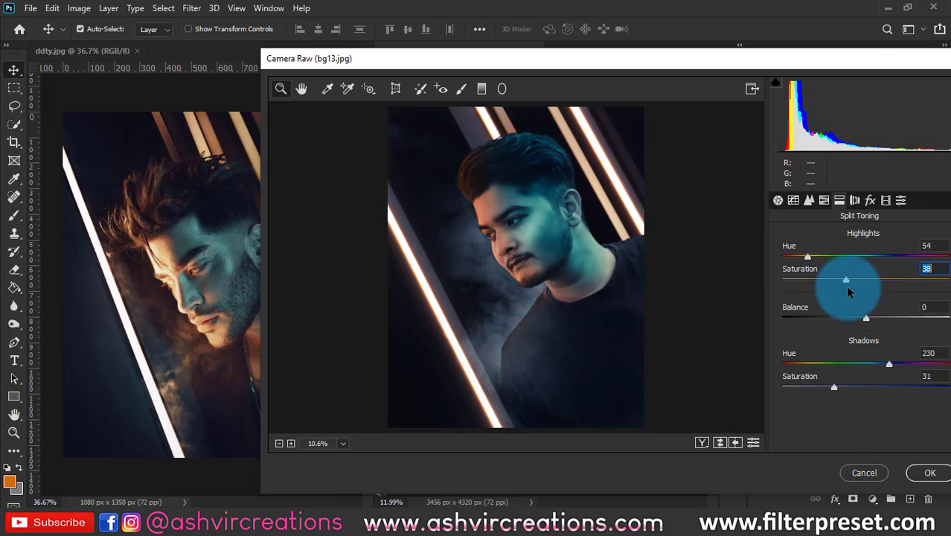
{"action": "left_click_drag", "start_coordinate": [847, 292], "coordinate": [812, 262]}
{"action": "left_click_drag", "start_coordinate": [815, 278], "coordinate": [838, 292]}
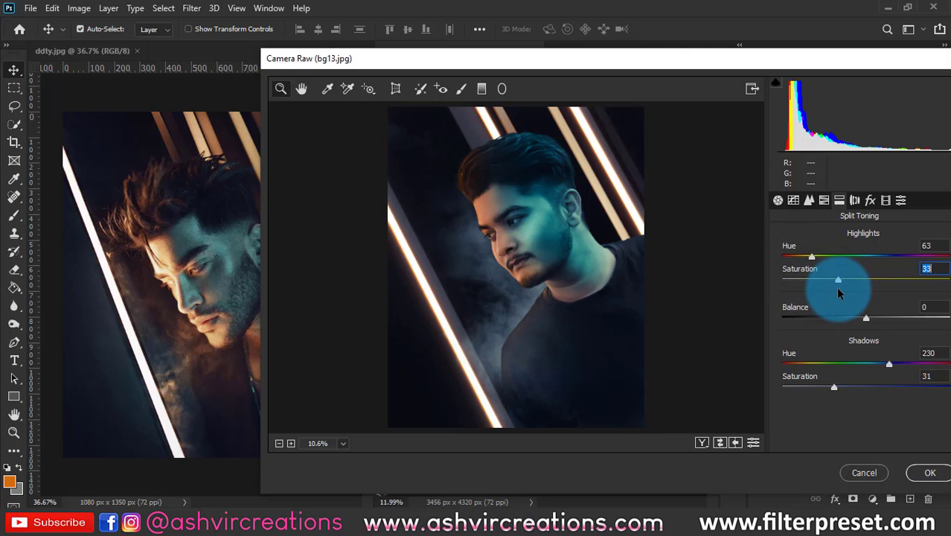
Recheck the tone curve, detail and basic settings, and apply the Camera Raw grade to the merged layer.
{"action": "left_click", "coordinate": [793, 200]}
{"action": "left_click", "coordinate": [809, 200]}
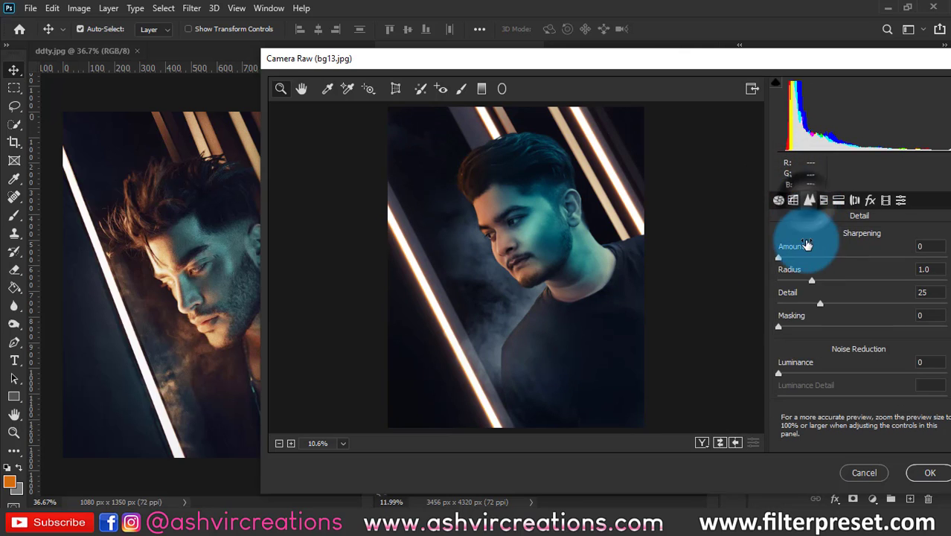
{"action": "left_click", "coordinate": [778, 199]}
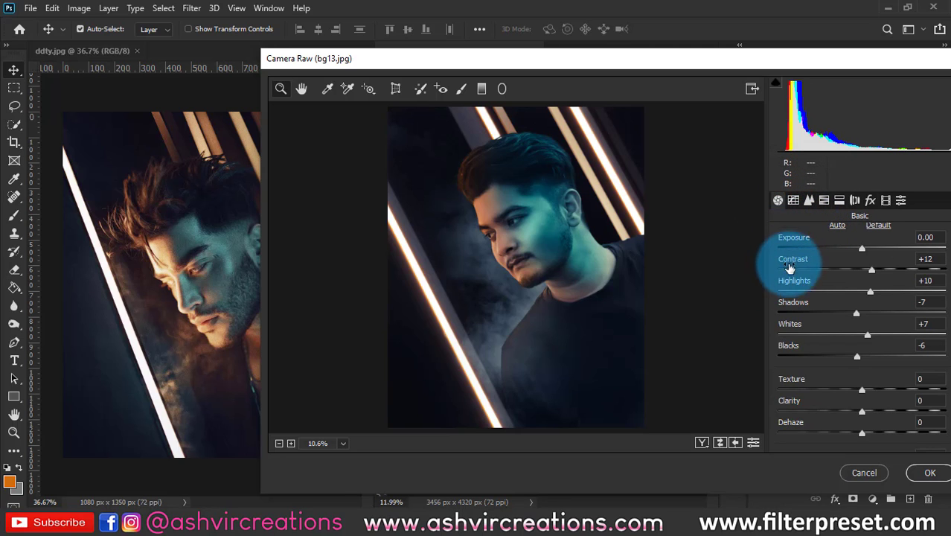
{"action": "left_click", "coordinate": [929, 473]}
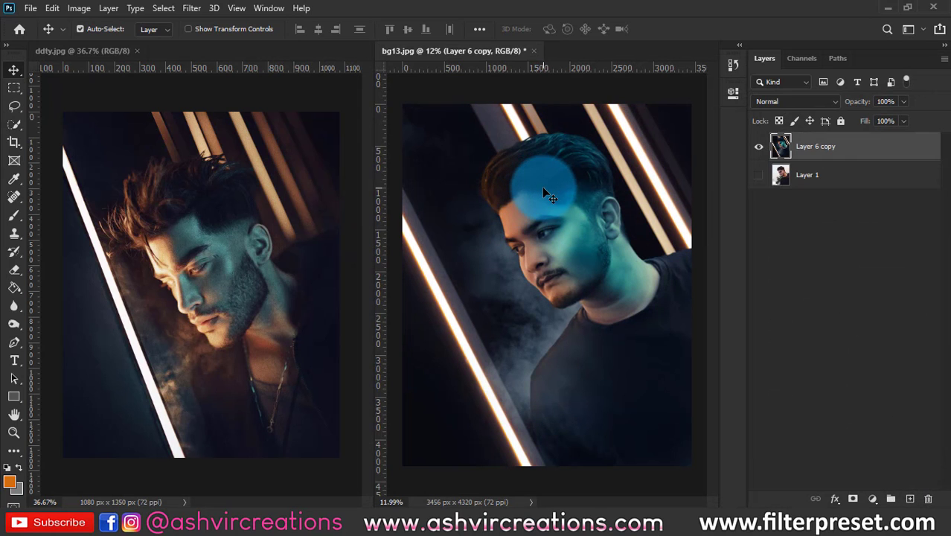
Duplicate the Layer 6 copy layer as "dodge" and set its blend mode to Screen.
{"action": "right_click", "coordinate": [861, 145]}
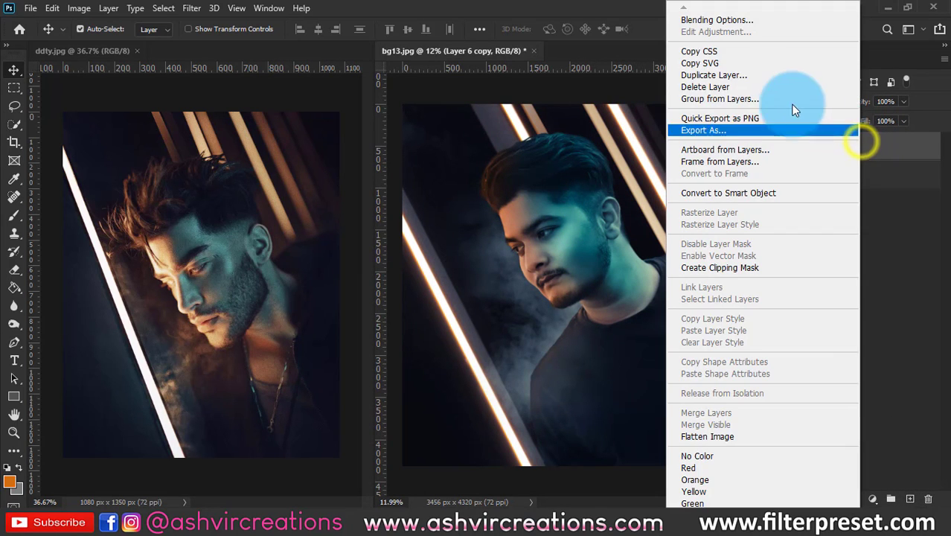
{"action": "left_click", "coordinate": [744, 75]}
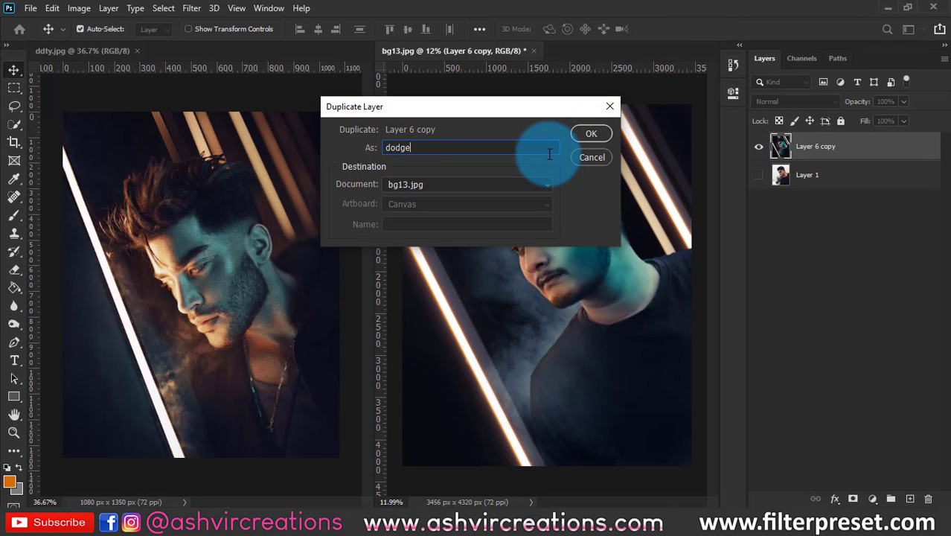
{"action": "type", "text": "dodge"}
{"action": "key", "text": "Return"}
{"action": "left_click", "coordinate": [797, 104]}
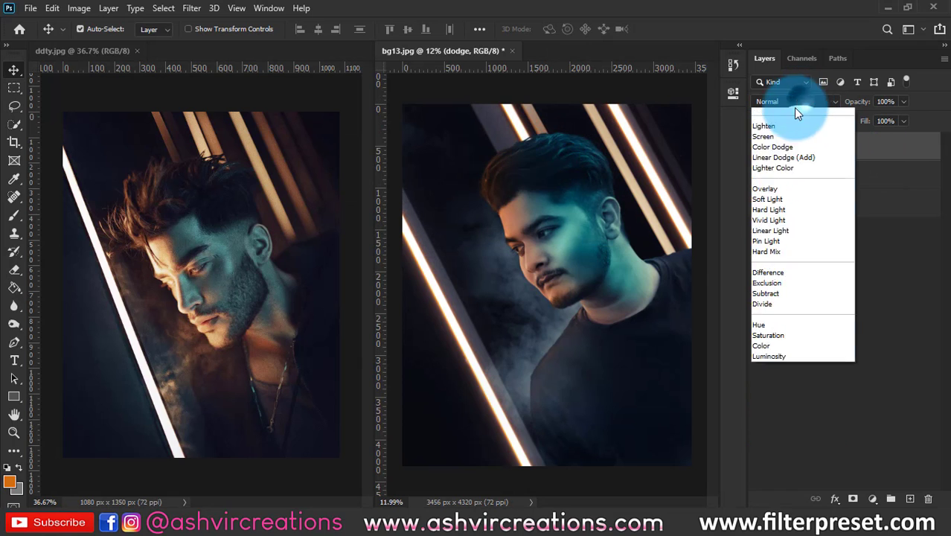
{"action": "left_click", "coordinate": [759, 218]}
Limit the dodge layer to brighter tones by splitting its Underlying Layer black Blend If slider up to 202 and adjusting its lower half.
{"action": "right_click", "coordinate": [871, 141]}
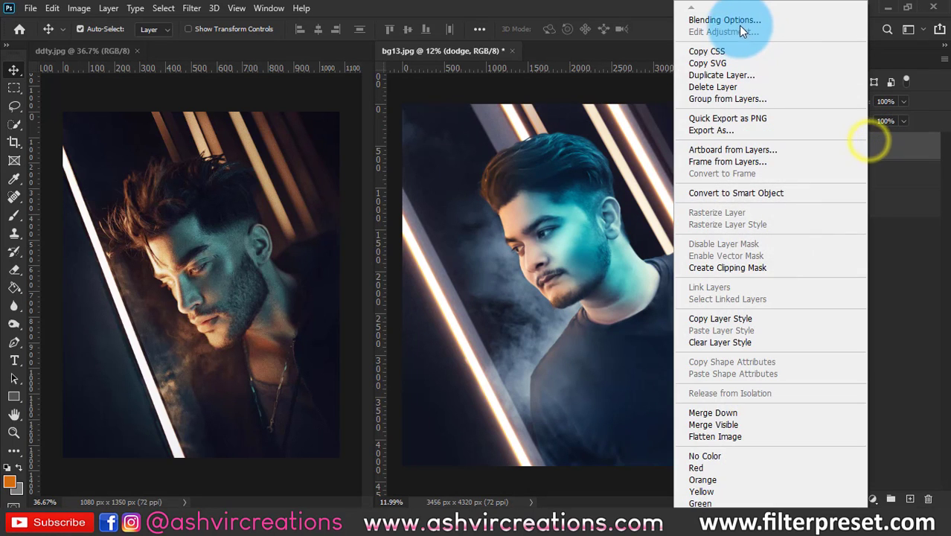
{"action": "left_click", "coordinate": [734, 21]}
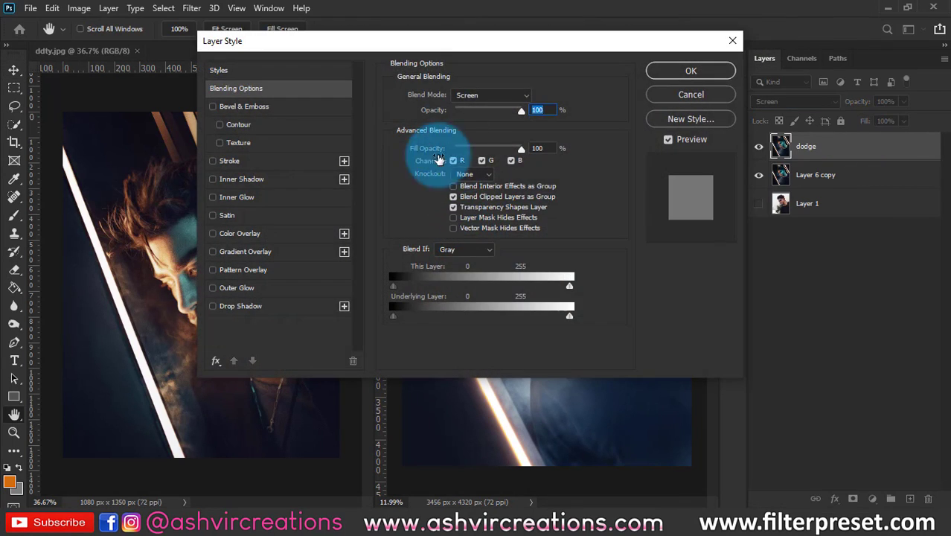
{"action": "left_click_drag", "start_coordinate": [394, 315], "coordinate": [512, 313]}
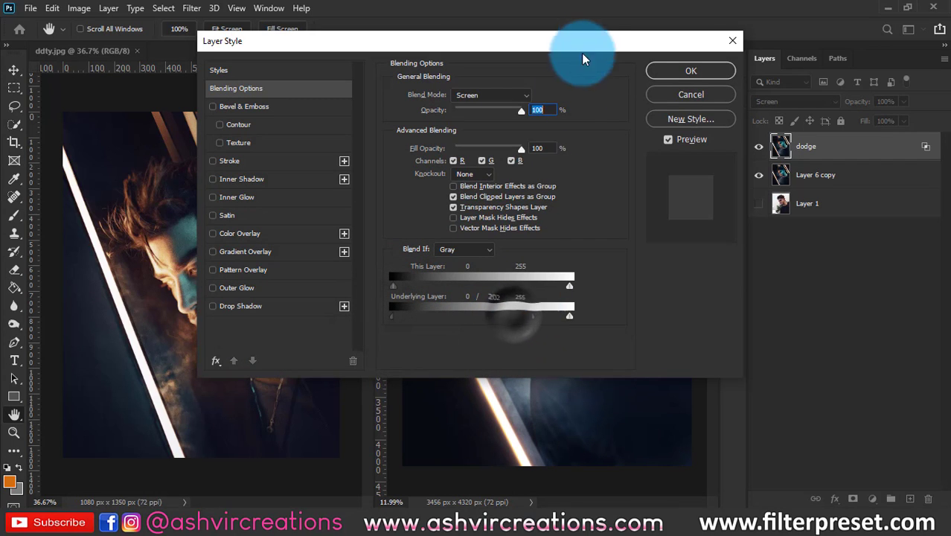
{"action": "left_click_drag", "start_coordinate": [596, 47], "coordinate": [286, 47]}
{"action": "left_click_drag", "start_coordinate": [210, 318], "coordinate": [244, 320]}
{"action": "left_click", "coordinate": [384, 77]}
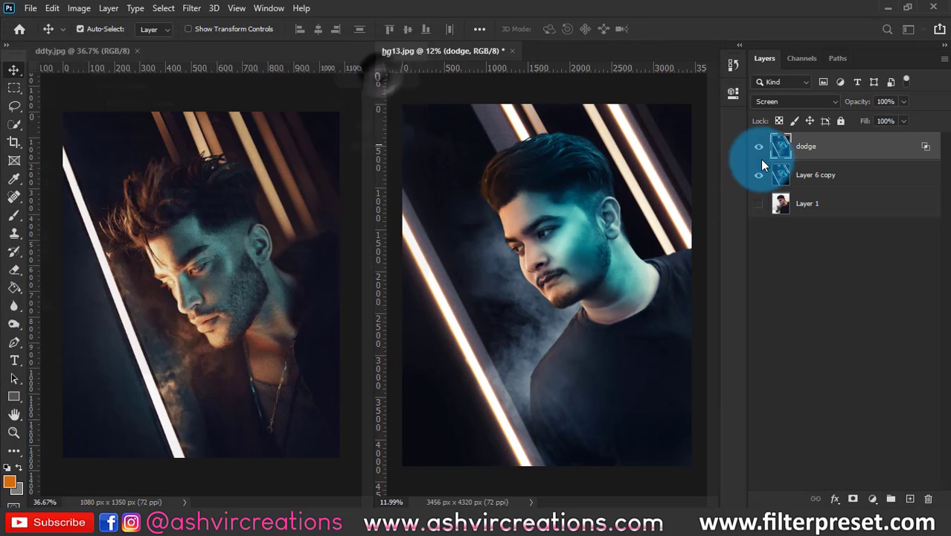
Duplicate Layer 6 copy above the dodge layer, name the duplicate "burn" and set its blend mode to Multiply.
{"action": "left_click", "coordinate": [818, 174]}
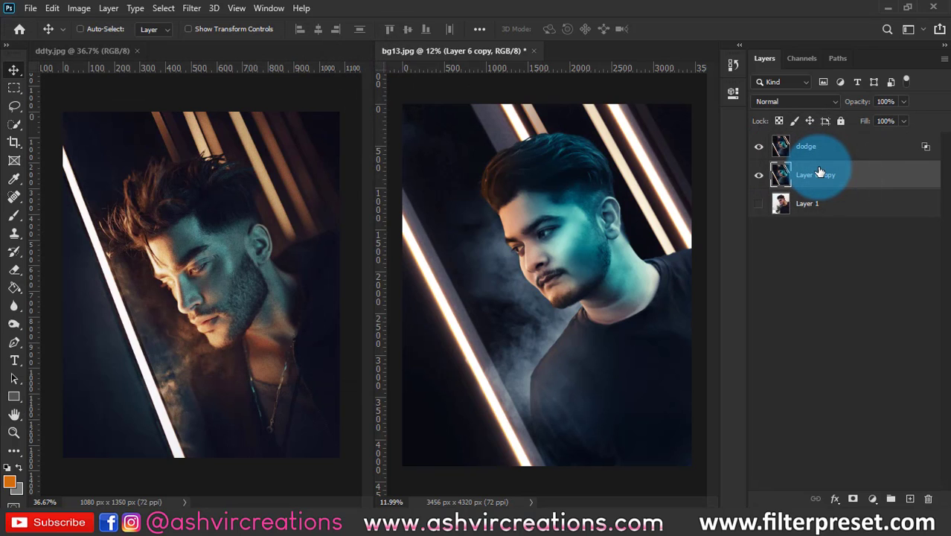
{"action": "key", "text": "ctrl+j"}
{"action": "left_click_drag", "start_coordinate": [819, 174], "coordinate": [807, 121]}
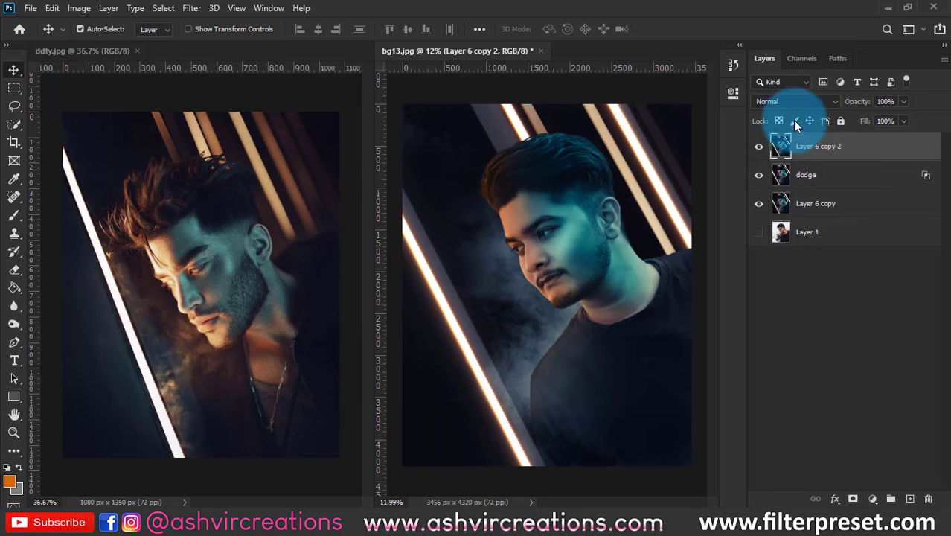
{"action": "double_click", "coordinate": [807, 146]}
{"action": "type", "text": "bu"}
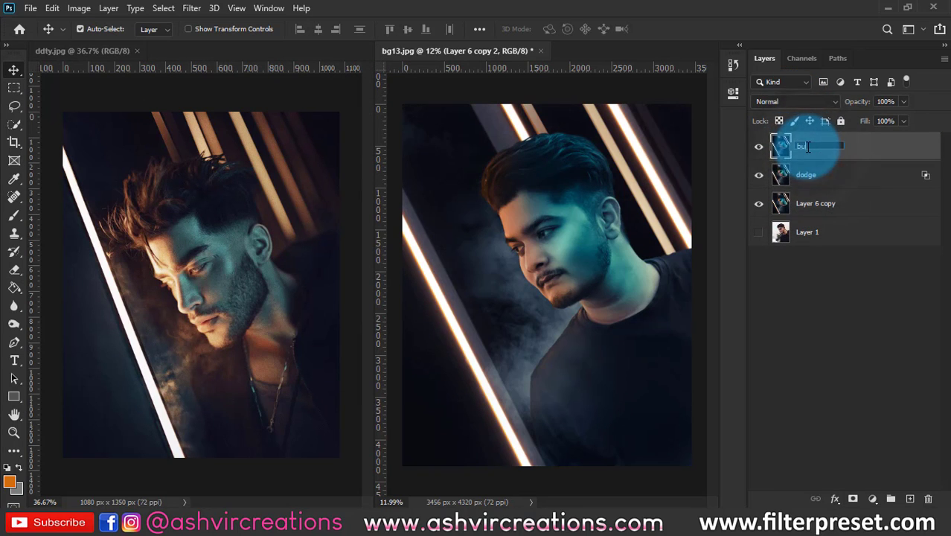
{"action": "type", "text": "rn"}
{"action": "left_click", "coordinate": [784, 105]}
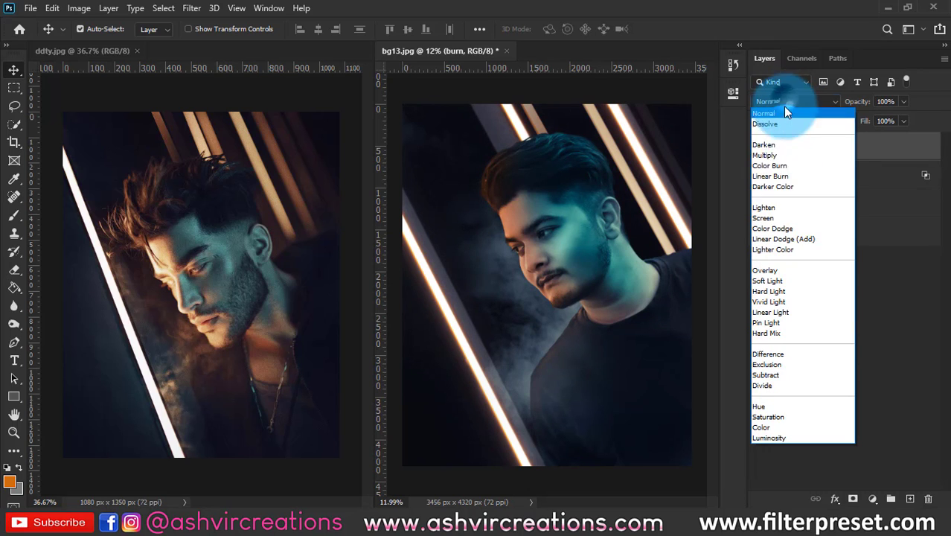
{"action": "left_click", "coordinate": [777, 153]}
Limit the burn layer to darker tones by splitting its Underlying Layer white Blend If slider down to 70.
{"action": "right_click", "coordinate": [810, 153]}
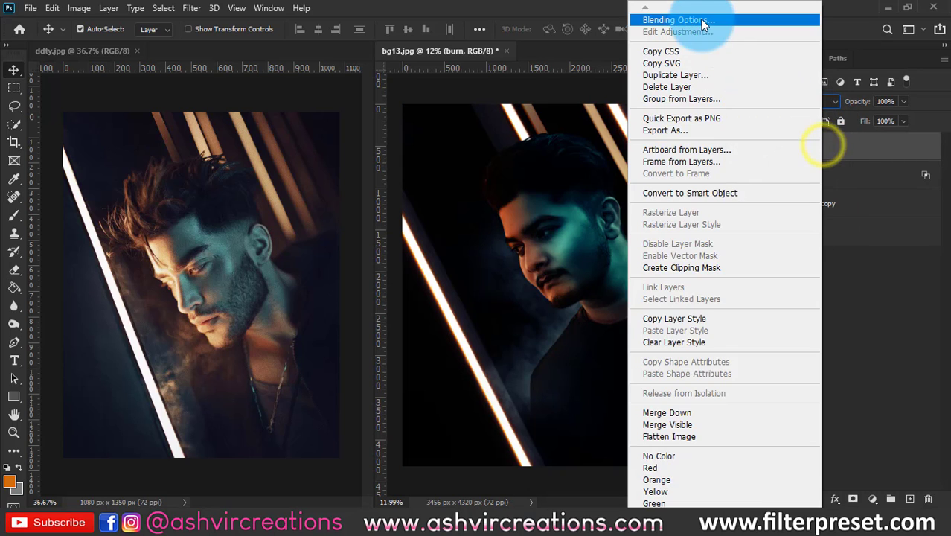
{"action": "left_click", "coordinate": [766, 18]}
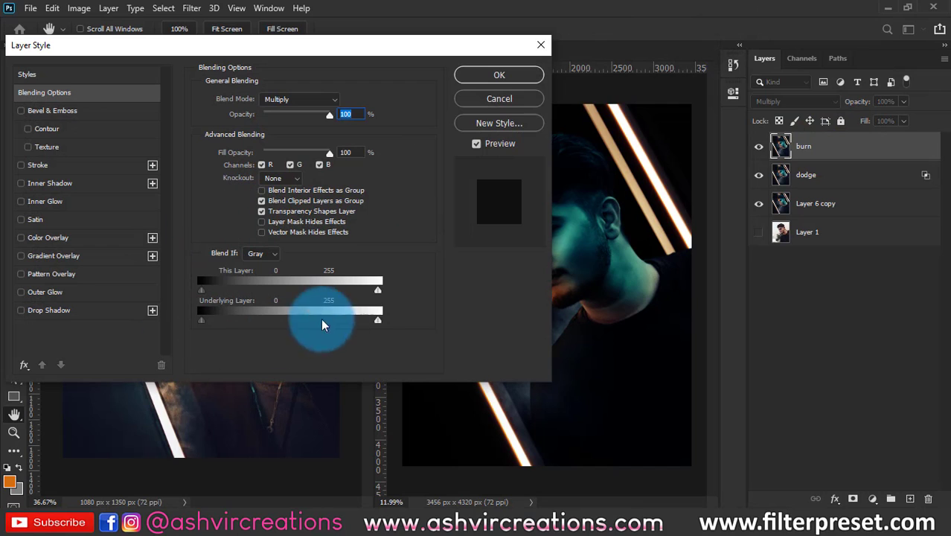
{"action": "left_click_drag", "start_coordinate": [376, 324], "coordinate": [245, 320]}
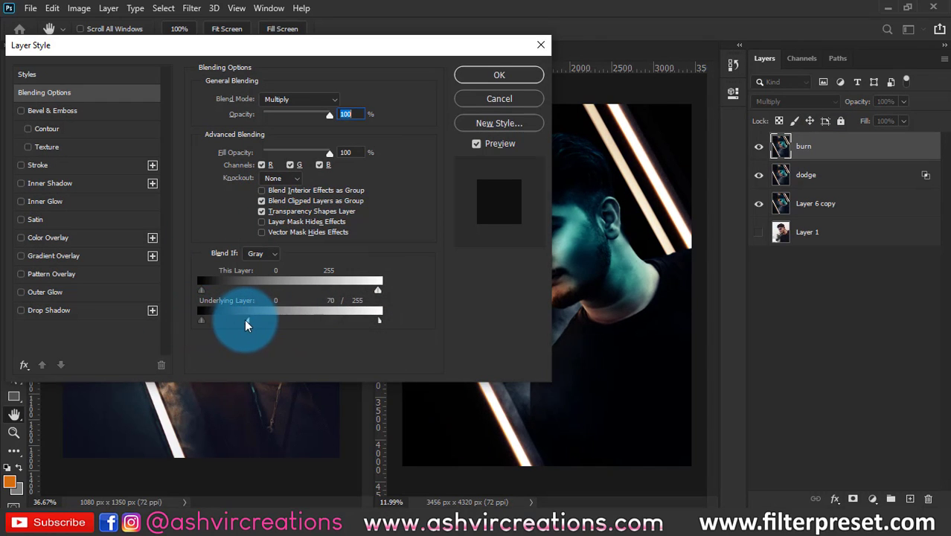
{"action": "left_click", "coordinate": [499, 74]}
Group the burn and dodge layers and add a layer mask to the group.
{"action": "left_click", "coordinate": [814, 175], "text": "ctrl"}
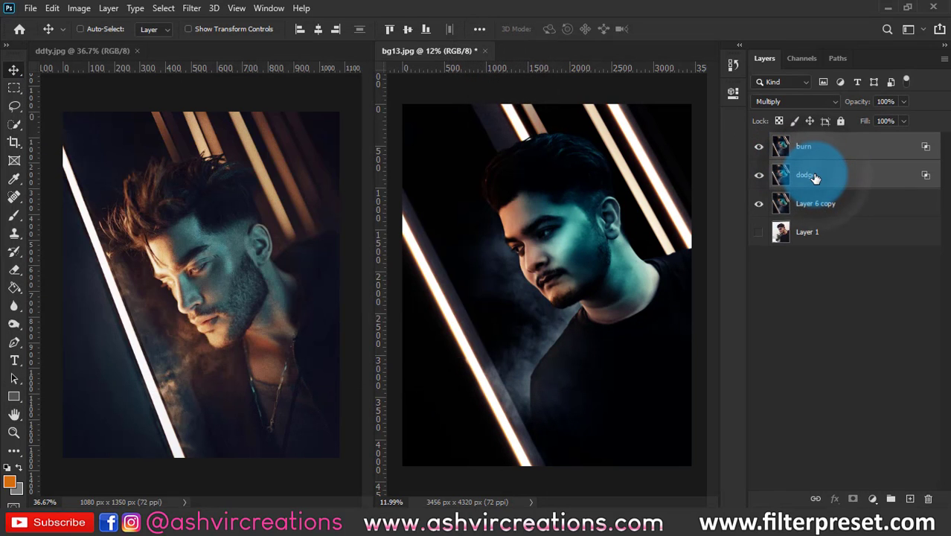
{"action": "key", "text": "ctrl+g"}
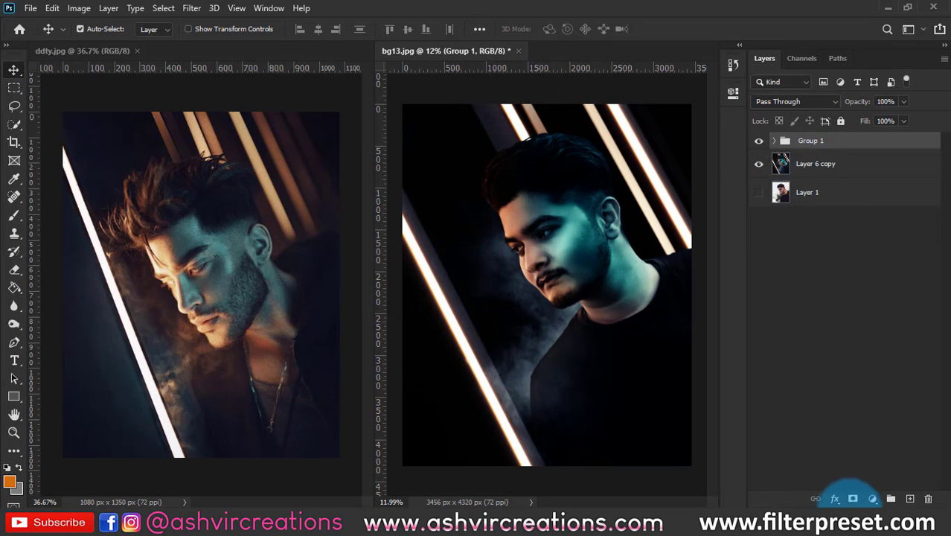
{"action": "left_click", "coordinate": [853, 498]}
Use Apply Image to fill the group's mask from the Layer 6 copy layer.
{"action": "left_click", "coordinate": [252, 68]}
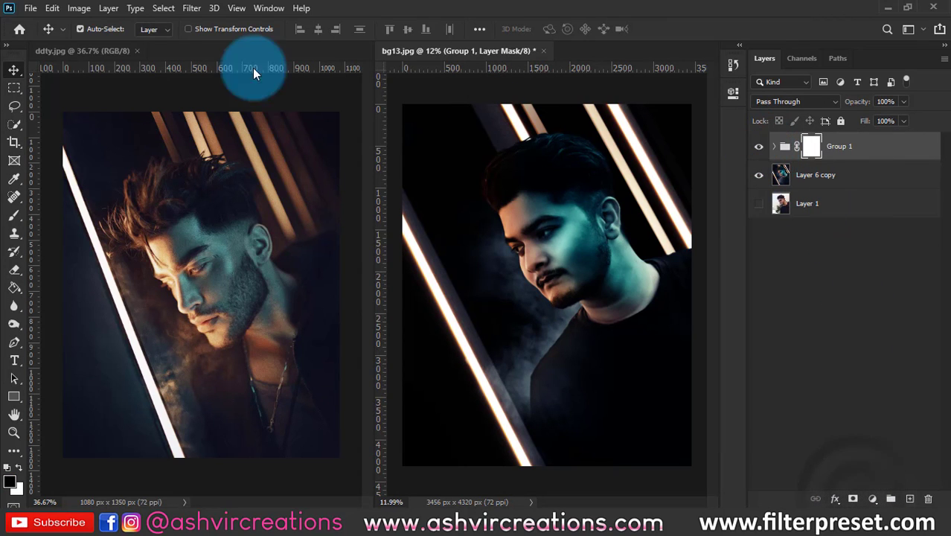
{"action": "left_click", "coordinate": [80, 9]}
{"action": "left_click", "coordinate": [93, 207]}
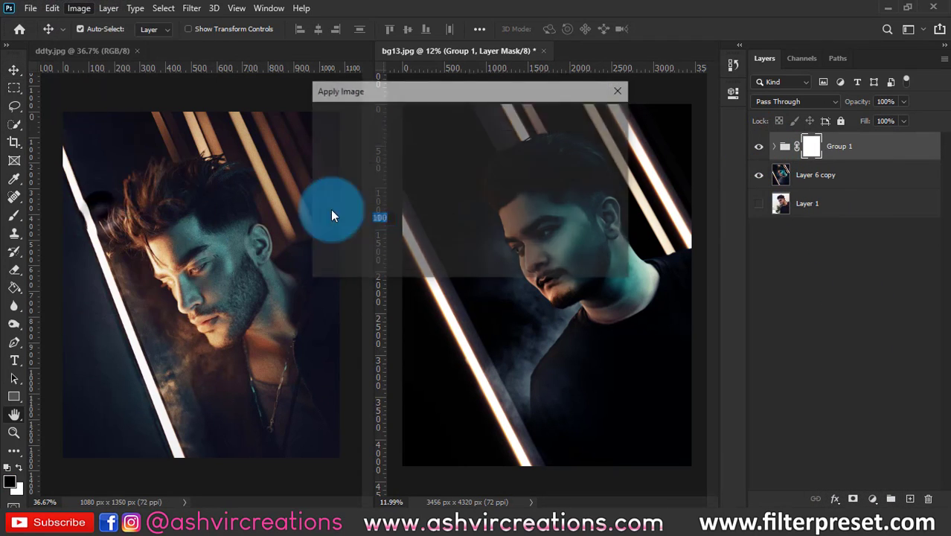
{"action": "left_click", "coordinate": [406, 136]}
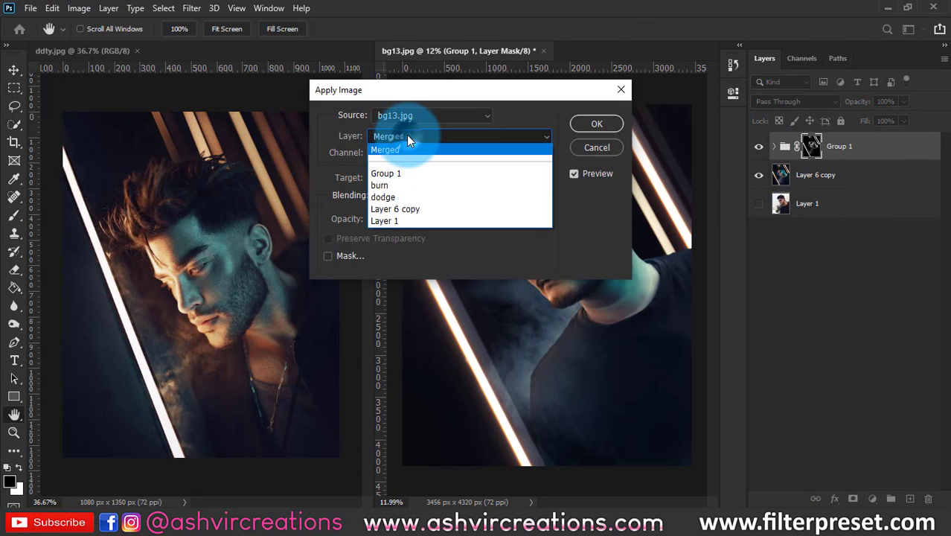
{"action": "left_click", "coordinate": [403, 209]}
{"action": "left_click", "coordinate": [587, 133]}
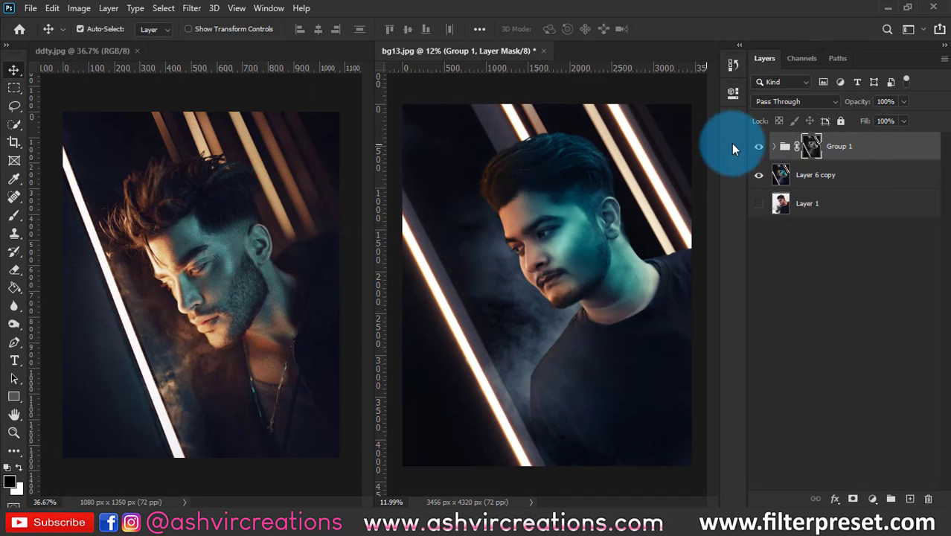
Compare the portrait with and without the dodge-and-burn group by toggling the group's visibility.
{"action": "left_click", "coordinate": [758, 146]}
{"action": "left_click", "coordinate": [758, 147]}
{"action": "left_click", "coordinate": [758, 147]}
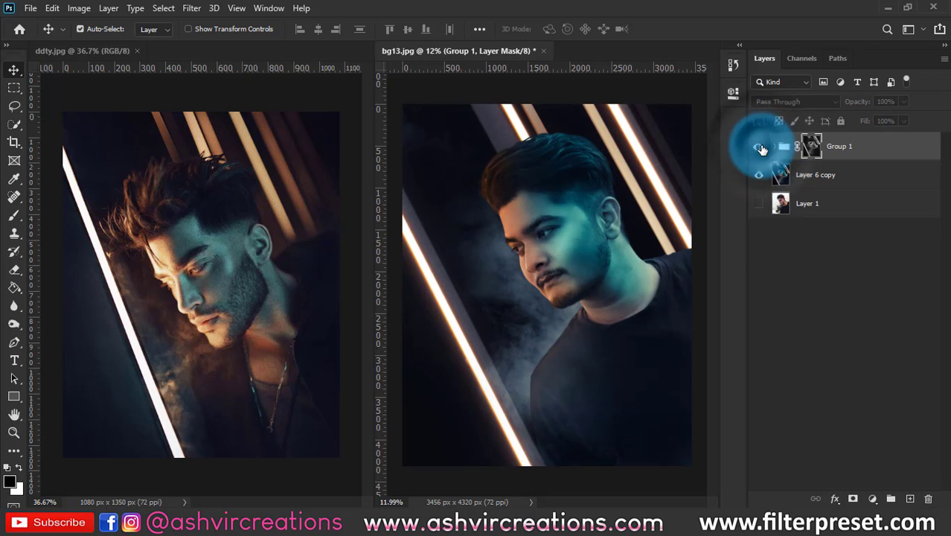
{"action": "left_click", "coordinate": [759, 147]}
{"action": "left_click", "coordinate": [759, 146]}
{"action": "left_click", "coordinate": [759, 146]}
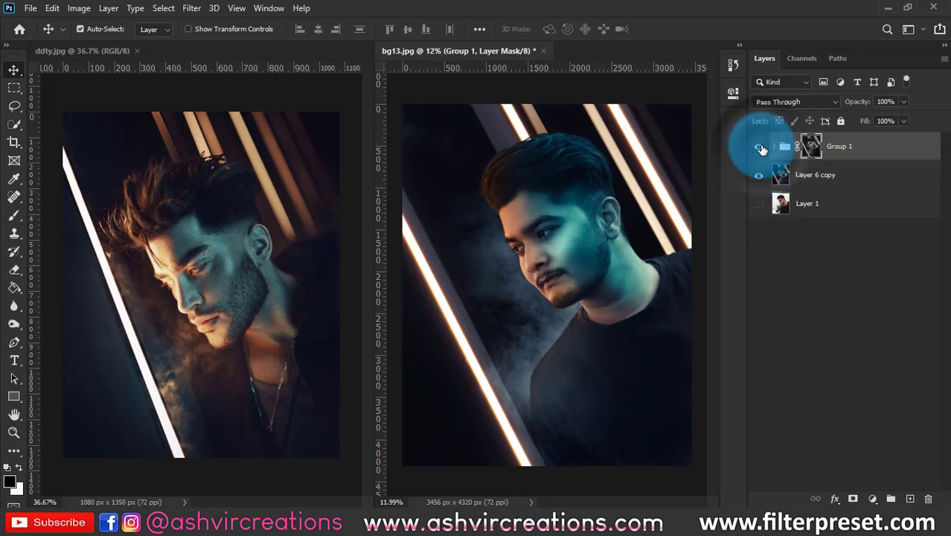
{"action": "left_click", "coordinate": [759, 146]}
{"action": "left_click", "coordinate": [759, 147]}
{"action": "left_click", "coordinate": [759, 146]}
{"action": "left_click", "coordinate": [759, 146]}
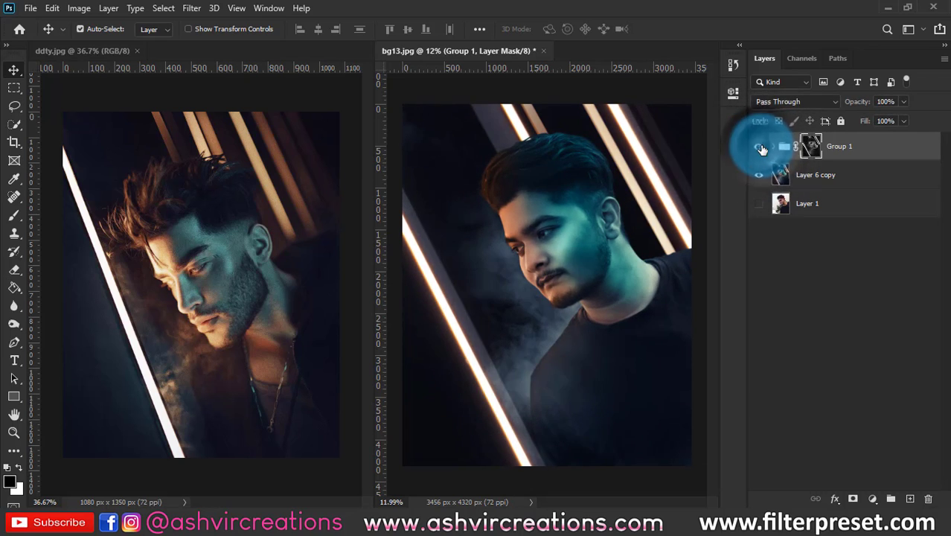
{"action": "left_click", "coordinate": [760, 146]}
{"action": "left_click", "coordinate": [759, 147]}
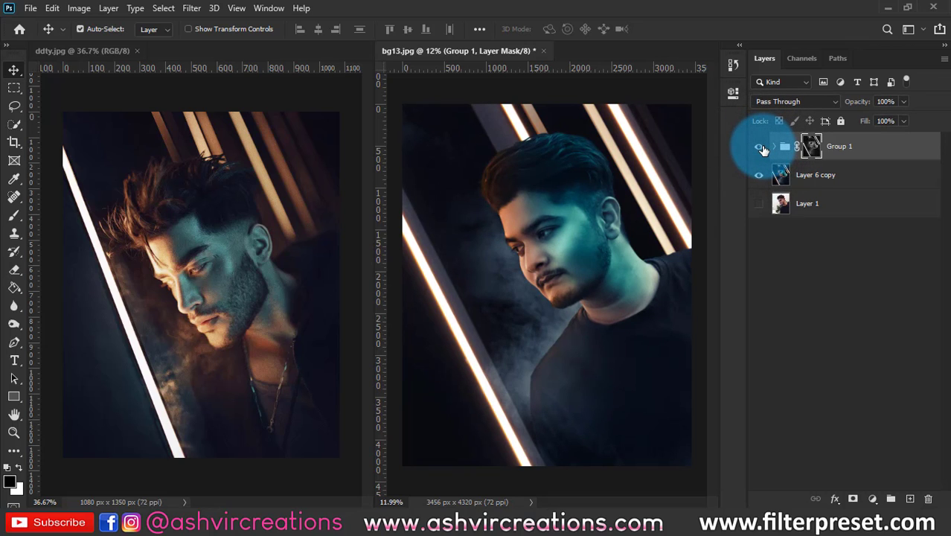
Try doubling the dodge-and-burn effect with a duplicate of Group 1, then delete the duplicate.
{"action": "key", "text": "ctrl+j"}
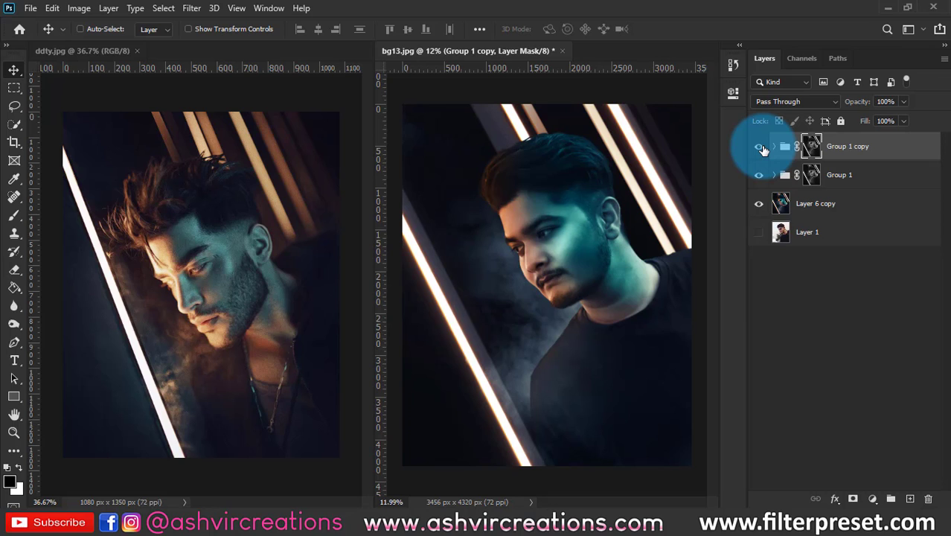
{"action": "left_click", "coordinate": [759, 146]}
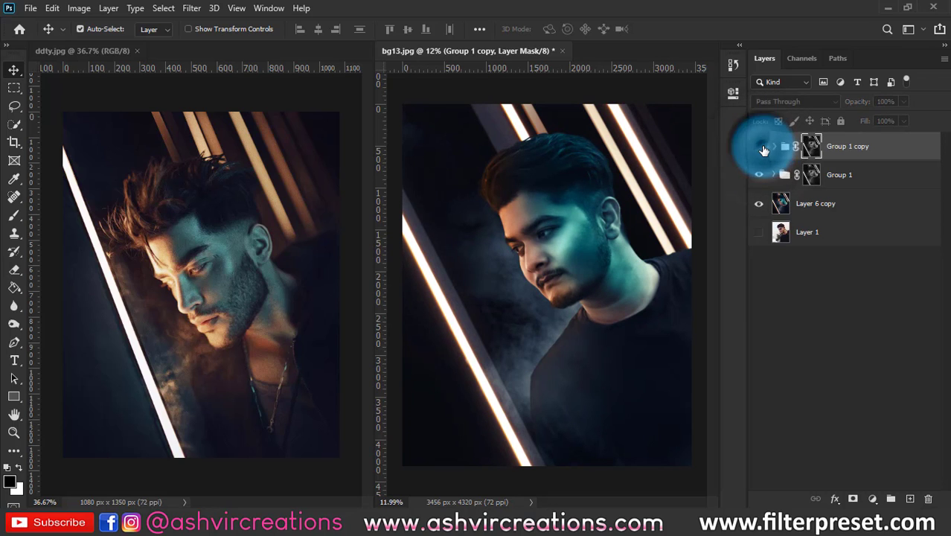
{"action": "left_click", "coordinate": [759, 146]}
{"action": "left_click", "coordinate": [759, 146]}
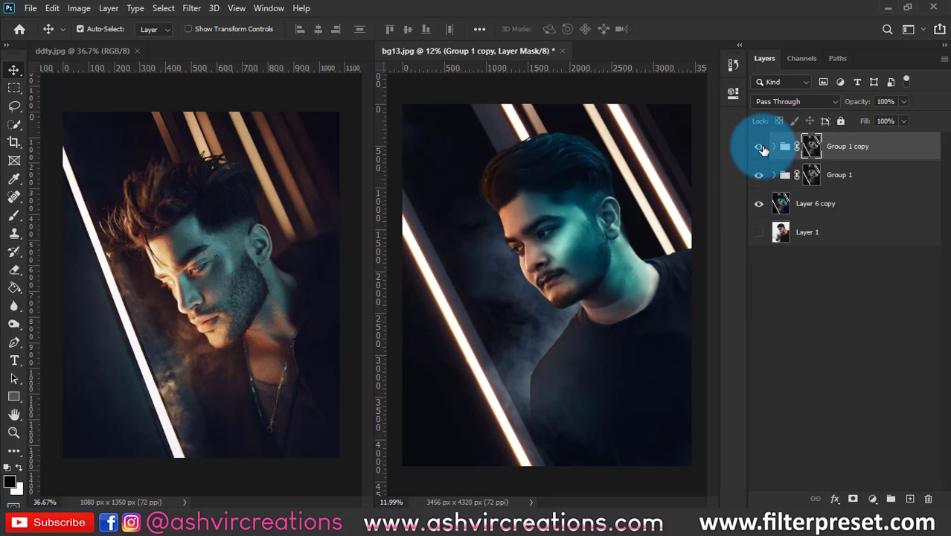
{"action": "key", "text": "Delete"}
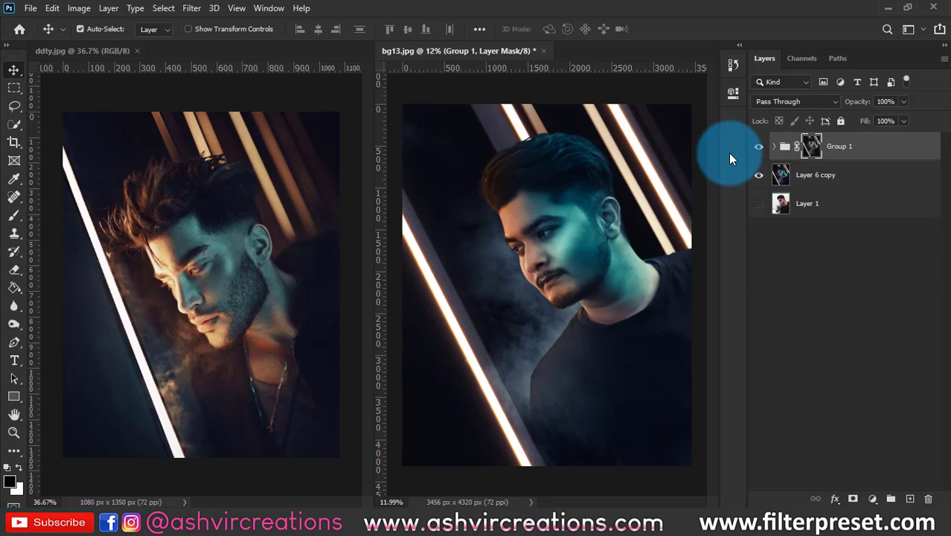
Recheck the contrast that the single dodge-and-burn group adds by switching it off and on.
{"action": "left_click", "coordinate": [758, 147]}
{"action": "left_click", "coordinate": [758, 146]}
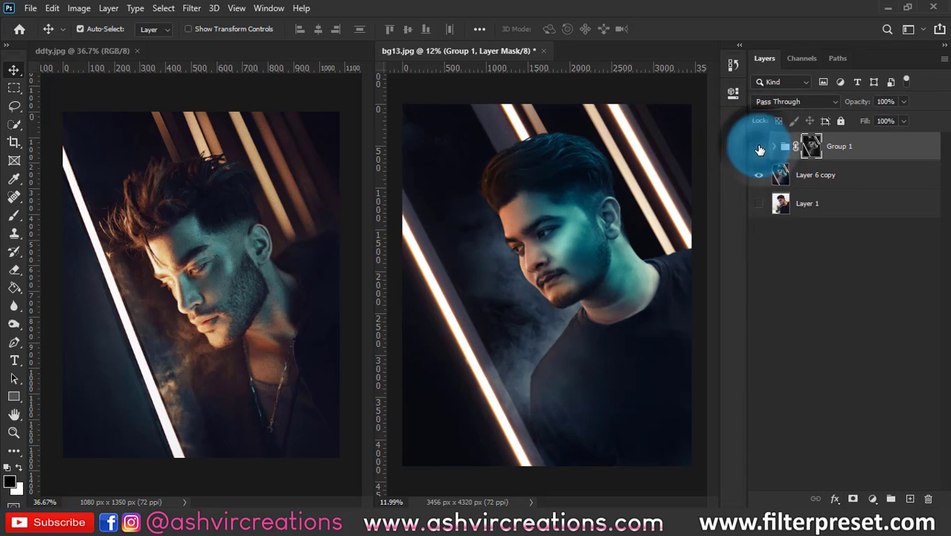
{"action": "left_click", "coordinate": [758, 147]}
{"action": "left_click", "coordinate": [758, 146]}
{"action": "left_click", "coordinate": [758, 147]}
{"action": "left_click", "coordinate": [759, 147]}
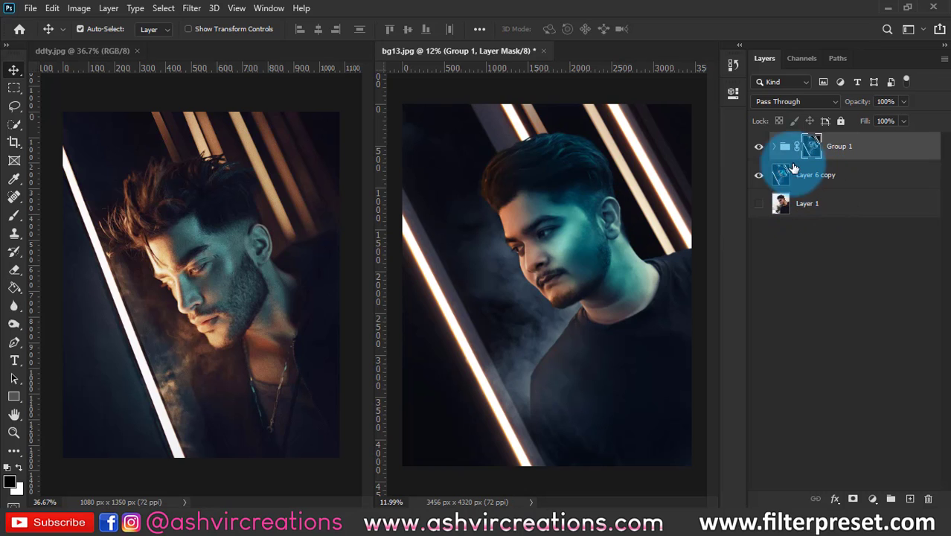
{"action": "left_click", "coordinate": [759, 146]}
{"action": "left_click", "coordinate": [759, 146]}
{"action": "left_click", "coordinate": [758, 146]}
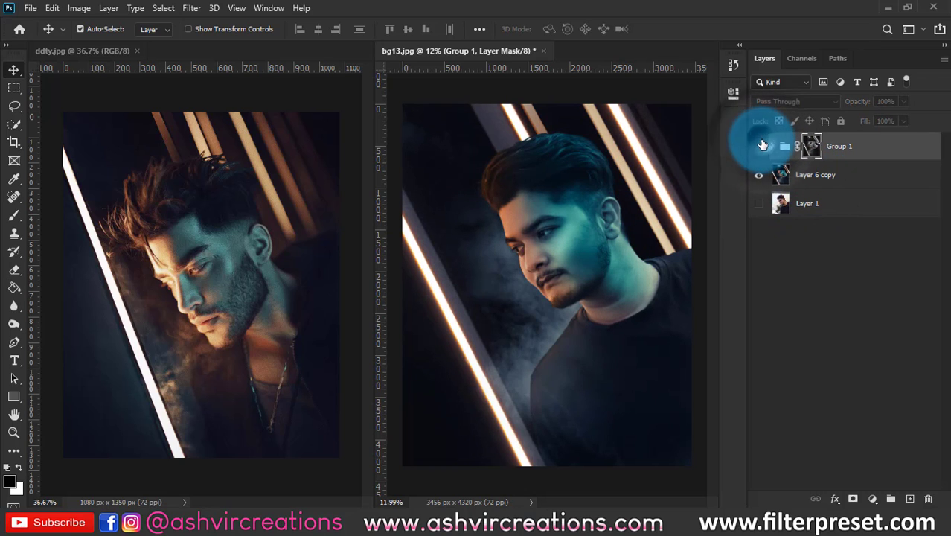
{"action": "left_click", "coordinate": [758, 146]}
Merge the dodge-and-burn group with the Layer 6 copy layer.
{"action": "left_click", "coordinate": [810, 174], "text": "shift"}
{"action": "right_click", "coordinate": [809, 174]}
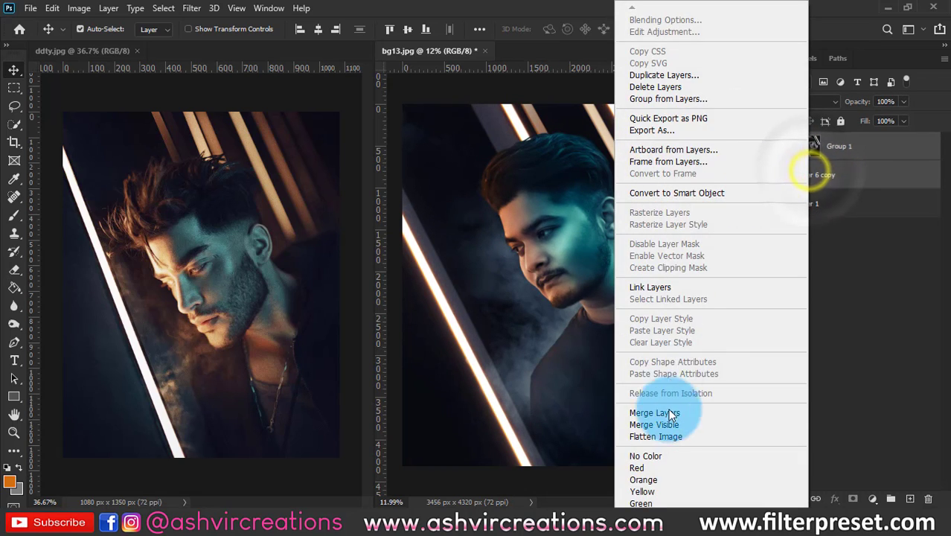
{"action": "left_click", "coordinate": [656, 412]}
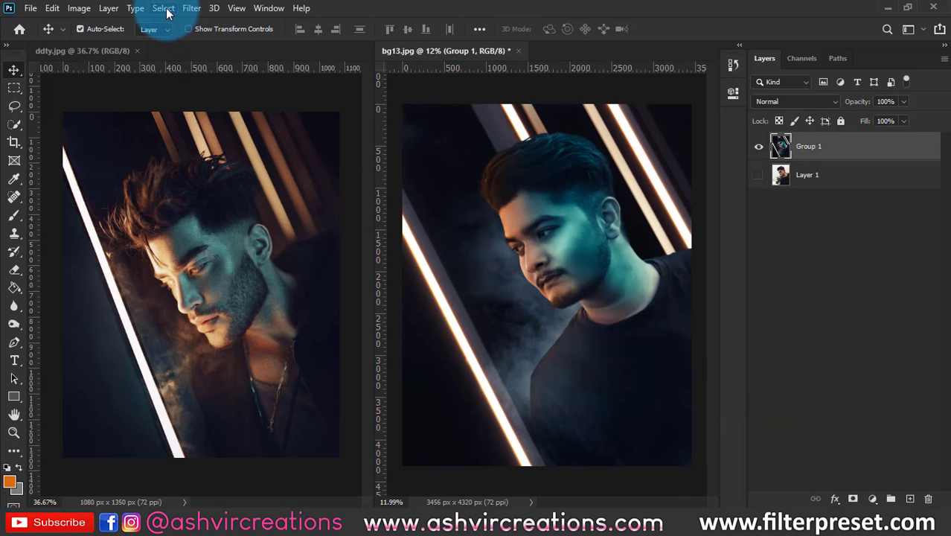
Open the Group 1 layer in the Camera Raw Filter and raise Contrast to +18.
{"action": "left_click", "coordinate": [162, 8]}
{"action": "mouse_move", "coordinate": [191, 8]}
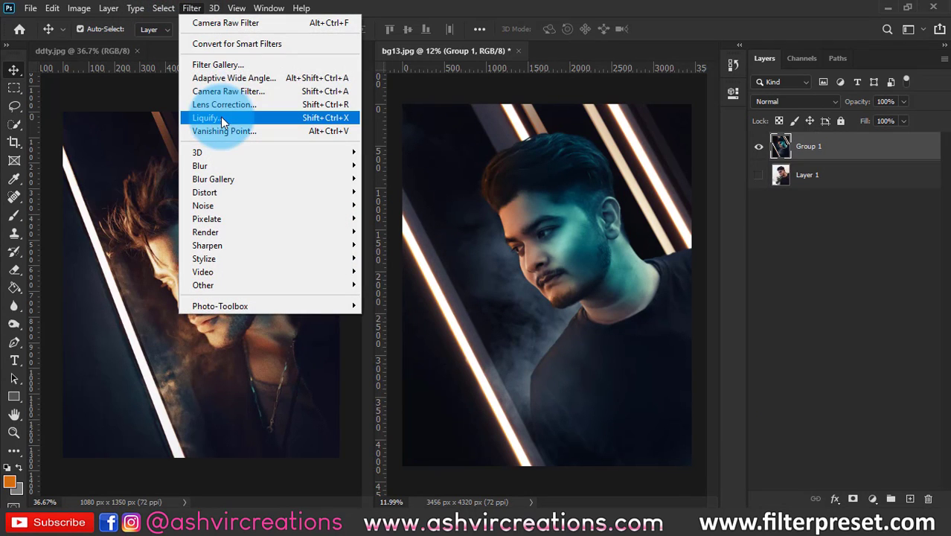
{"action": "left_click", "coordinate": [233, 93]}
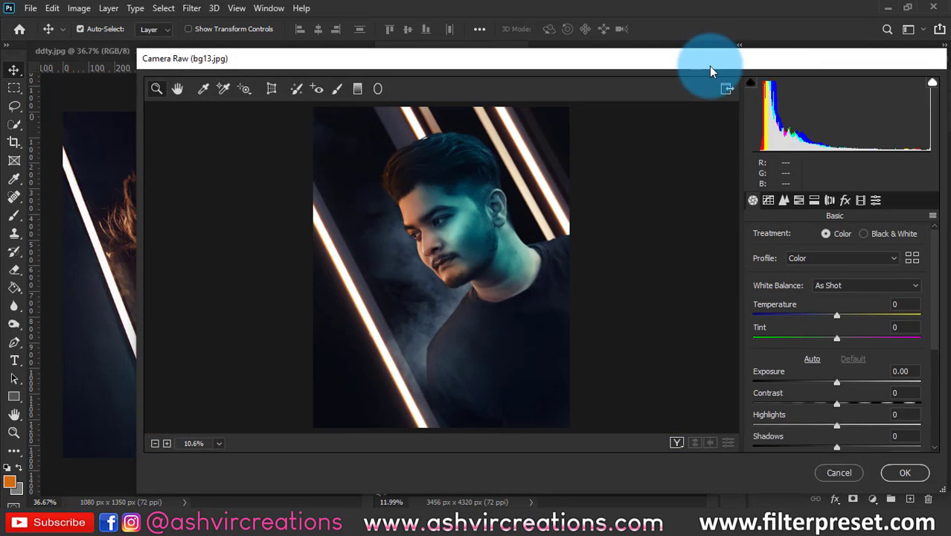
{"action": "left_click_drag", "start_coordinate": [711, 59], "coordinate": [801, 54]}
{"action": "left_click_drag", "start_coordinate": [933, 395], "coordinate": [941, 396]}
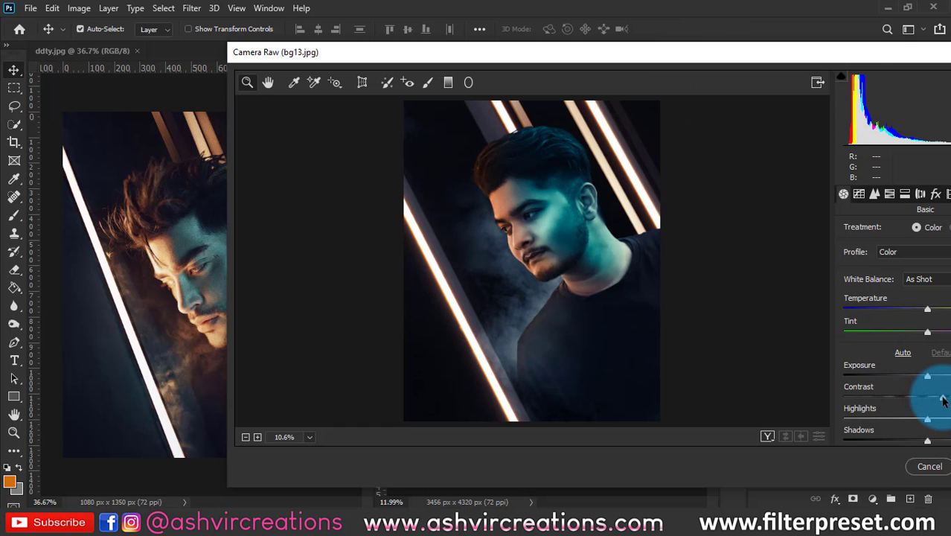
{"action": "left_click_drag", "start_coordinate": [809, 54], "coordinate": [720, 67]}
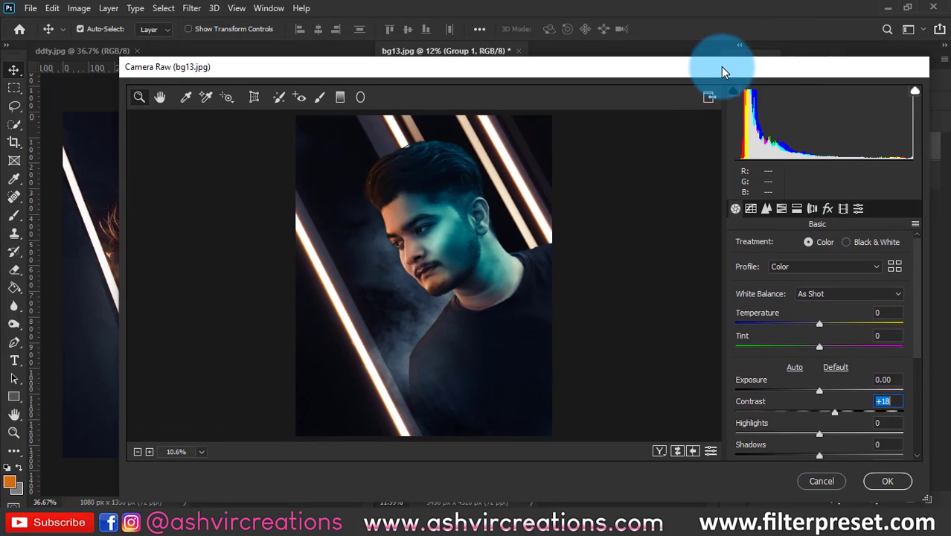
Set Clarity to +12 in the basic Camera Raw adjustments.
{"action": "left_click", "coordinate": [796, 209]}
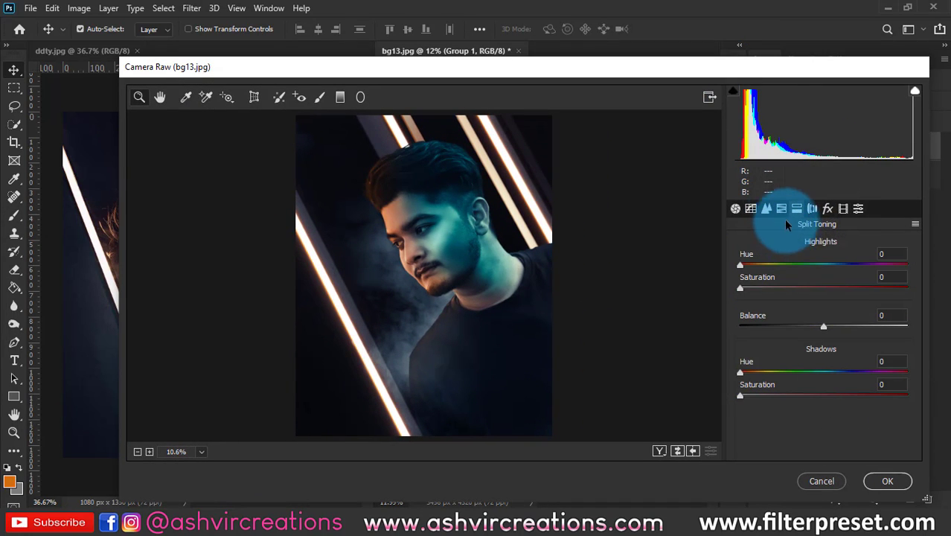
{"action": "left_click", "coordinate": [767, 210]}
{"action": "left_click", "coordinate": [737, 209]}
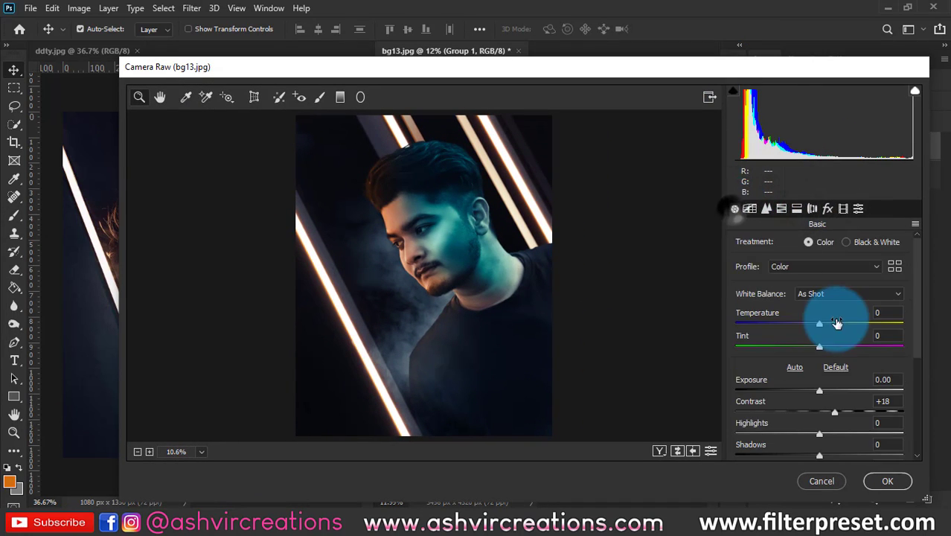
{"action": "scroll", "coordinate": [826, 350], "scroll_direction": "down", "scroll_amount": 3}
{"action": "scroll", "coordinate": [822, 377], "scroll_direction": "down", "scroll_amount": 3}
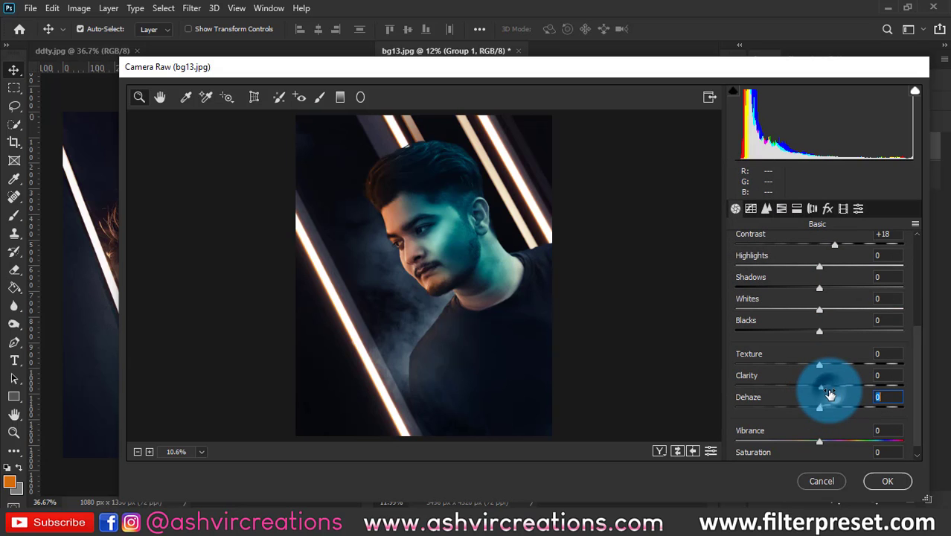
{"action": "left_click_drag", "start_coordinate": [821, 386], "coordinate": [833, 386]}
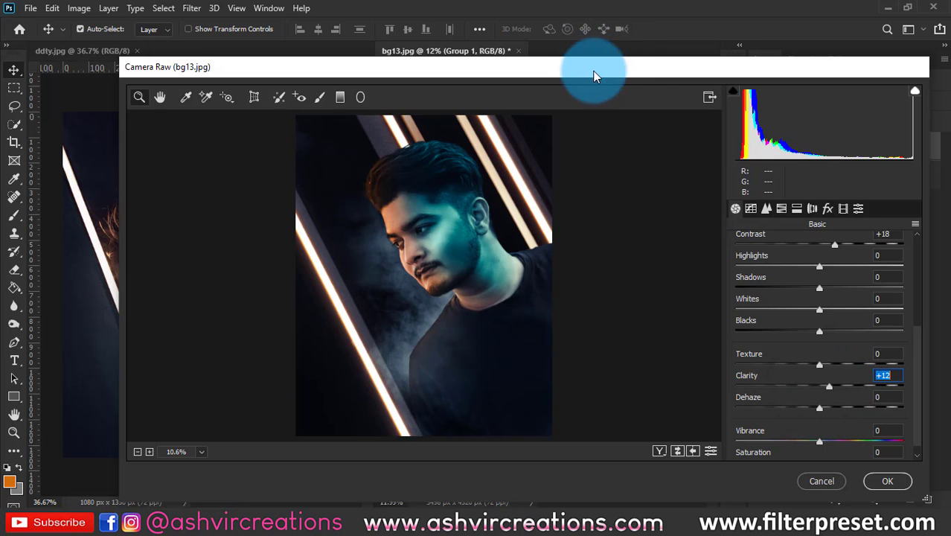
{"action": "left_click_drag", "start_coordinate": [594, 73], "coordinate": [546, 54]}
{"action": "left_click", "coordinate": [781, 371]}
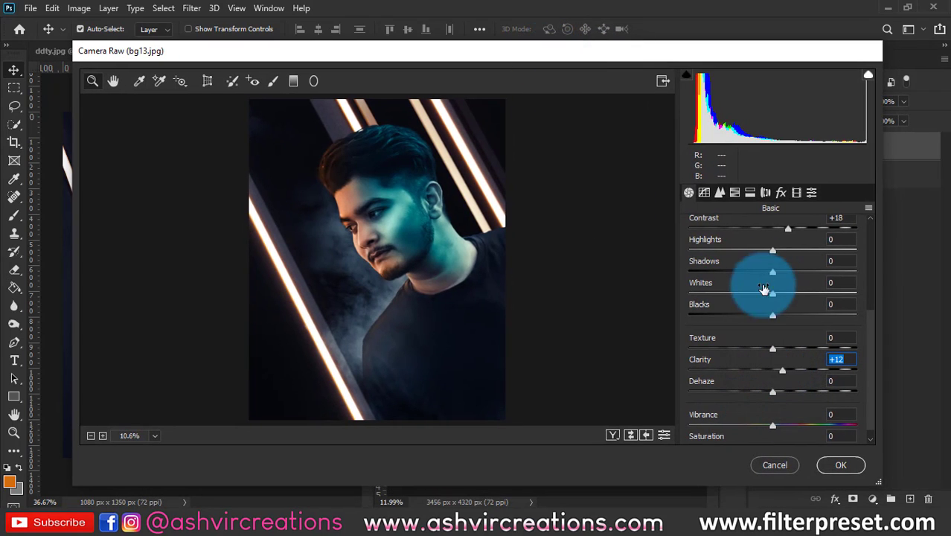
Compare the portrait with the ddty.jpg reference and add strong grain to it in the Camera Raw effects.
{"action": "left_click", "coordinate": [781, 192]}
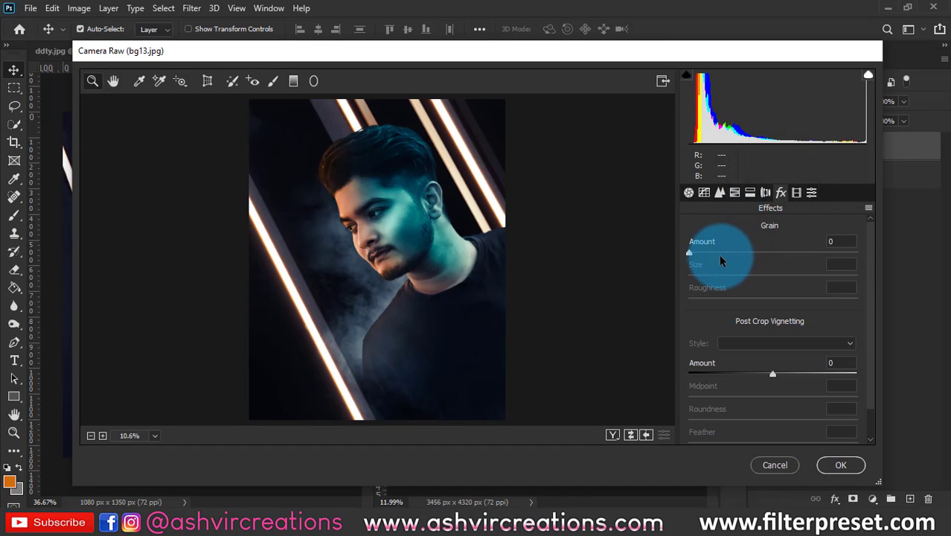
{"action": "scroll", "coordinate": [389, 280], "scroll_direction": "up", "scroll_amount": 3}
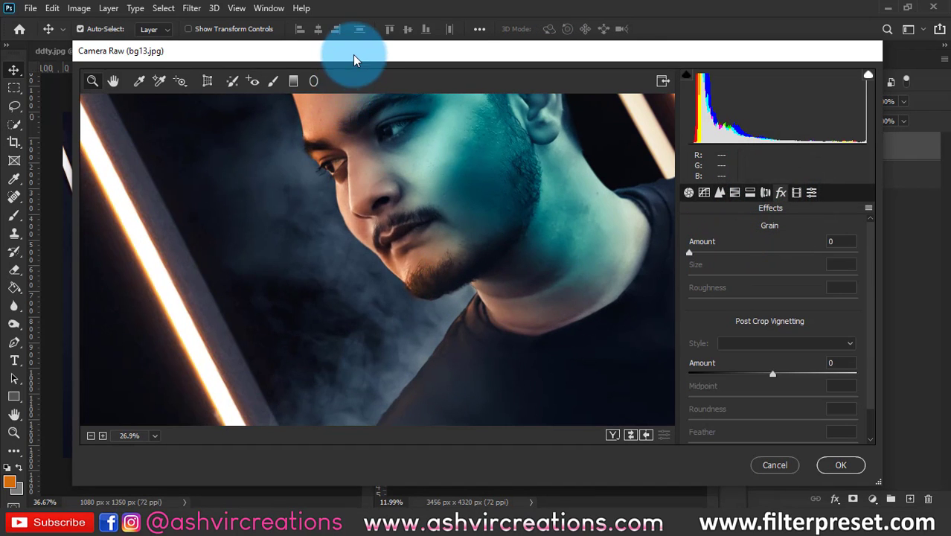
{"action": "left_click_drag", "start_coordinate": [353, 54], "coordinate": [453, 104]}
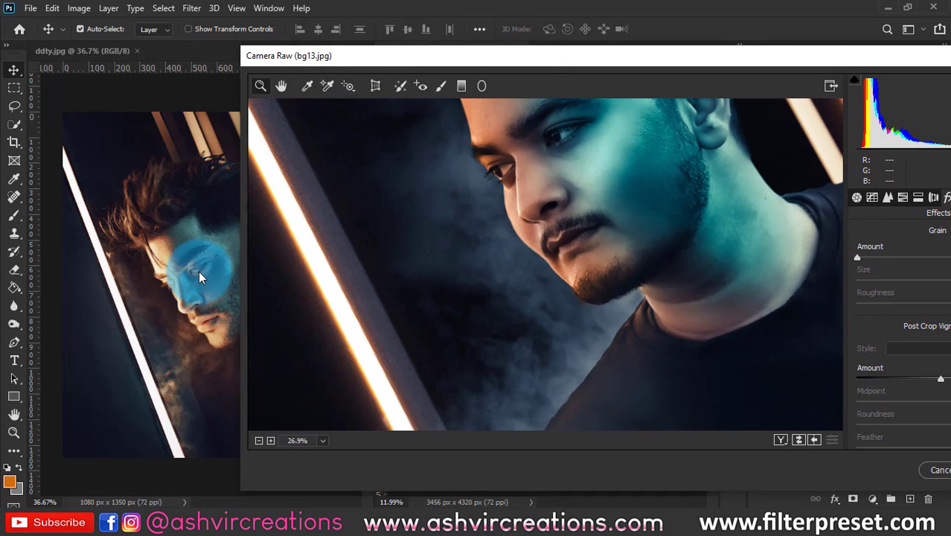
{"action": "scroll", "coordinate": [642, 282], "scroll_direction": "down", "scroll_amount": 3}
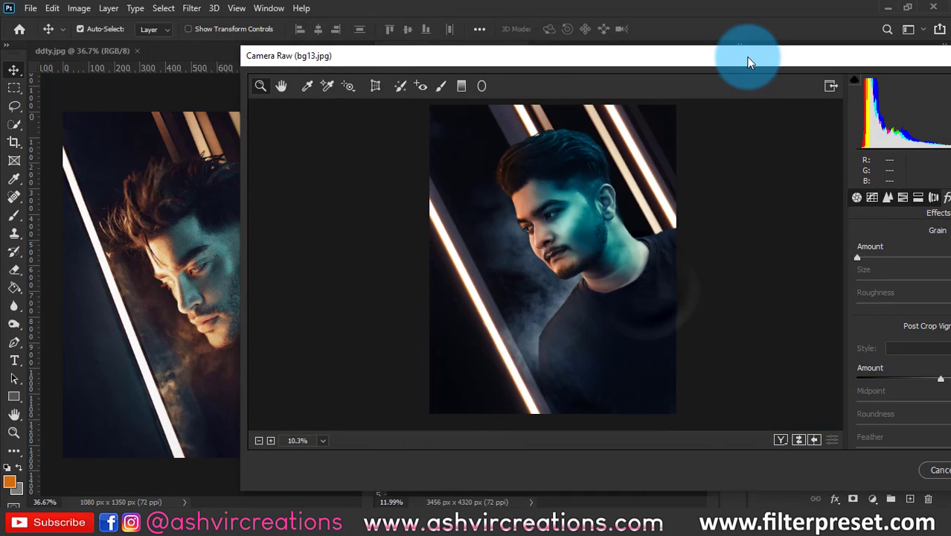
{"action": "left_click_drag", "start_coordinate": [746, 60], "coordinate": [696, 55]}
{"action": "left_click_drag", "start_coordinate": [825, 256], "coordinate": [902, 256]}
Examine the grain on the man's face and the background at several magnifications.
{"action": "scroll", "coordinate": [603, 279], "scroll_direction": "up", "scroll_amount": 2}
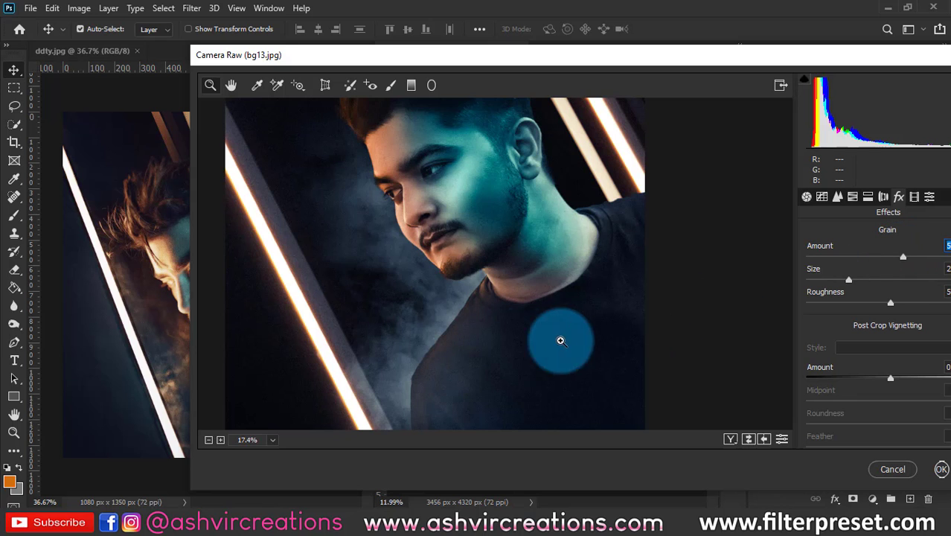
{"action": "scroll", "coordinate": [533, 348], "scroll_direction": "up", "scroll_amount": 2}
{"action": "scroll", "coordinate": [504, 226], "scroll_direction": "down", "scroll_amount": 3}
{"action": "scroll", "coordinate": [503, 226], "scroll_direction": "down", "scroll_amount": 2}
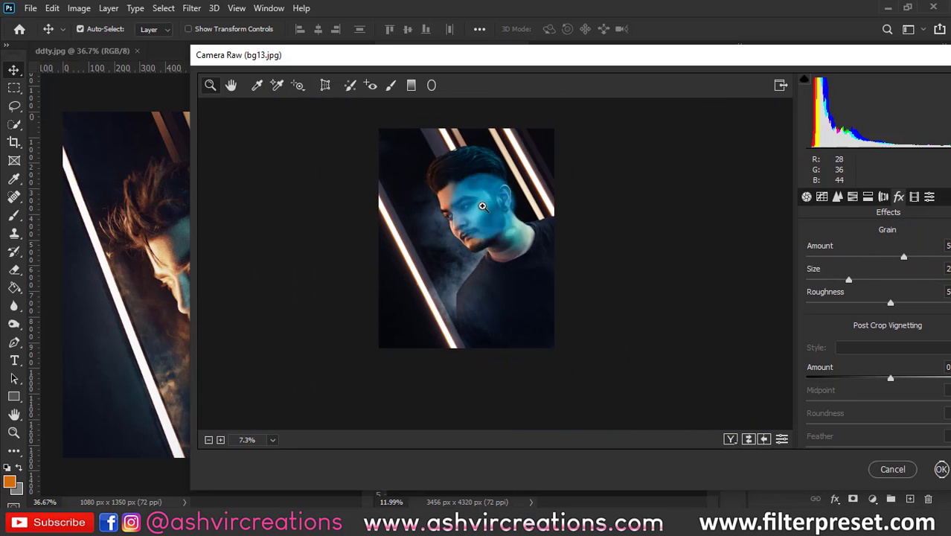
{"action": "scroll", "coordinate": [483, 202], "scroll_direction": "up", "scroll_amount": 3}
{"action": "scroll", "coordinate": [516, 311], "scroll_direction": "down", "scroll_amount": 2}
{"action": "scroll", "coordinate": [531, 314], "scroll_direction": "up", "scroll_amount": 2}
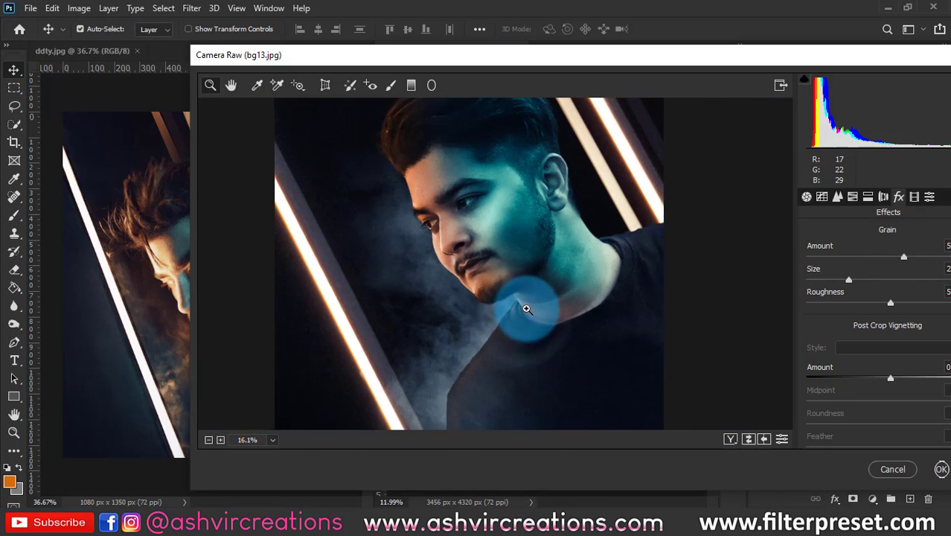
{"action": "scroll", "coordinate": [524, 305], "scroll_direction": "down", "scroll_amount": 2}
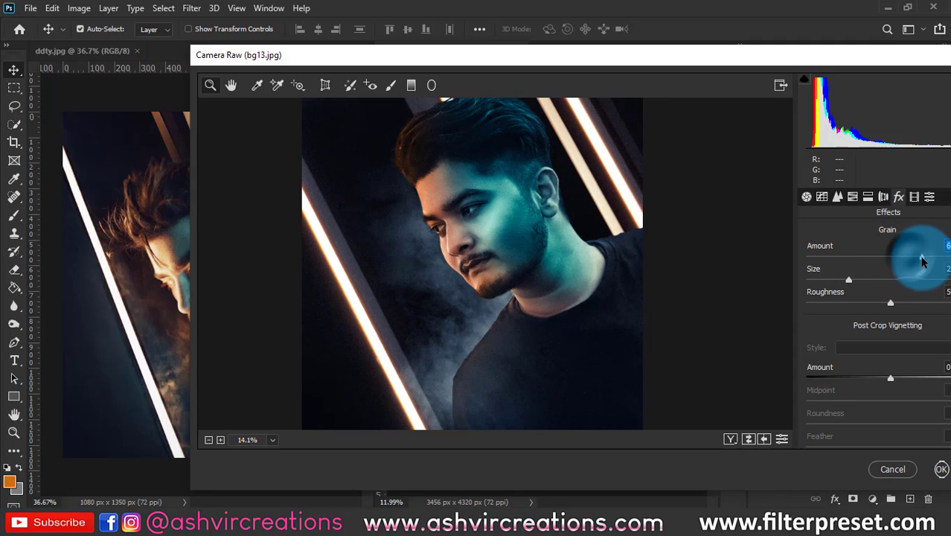
Set the grain amount to 60 and apply the Camera Raw adjustments to the Group 1 layer.
{"action": "left_click", "coordinate": [903, 258]}
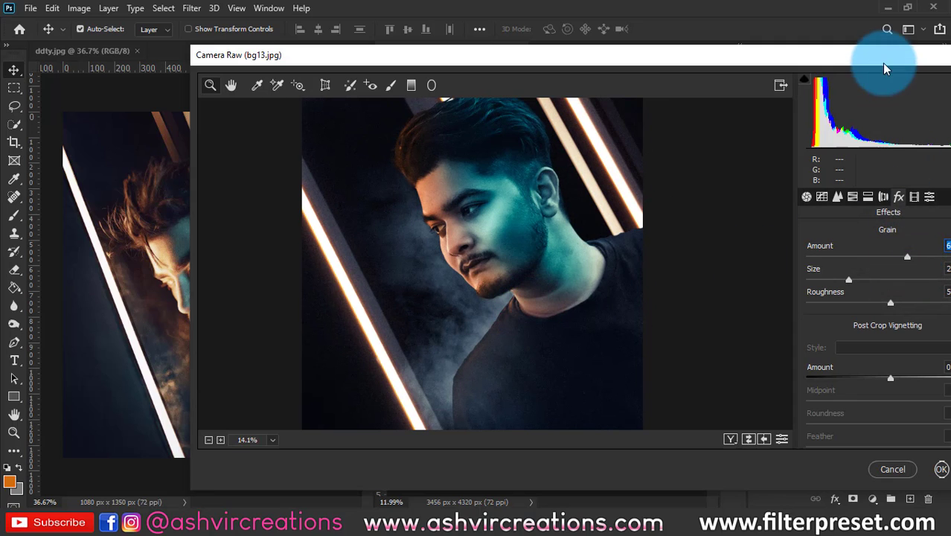
{"action": "left_click_drag", "start_coordinate": [881, 59], "coordinate": [828, 46]}
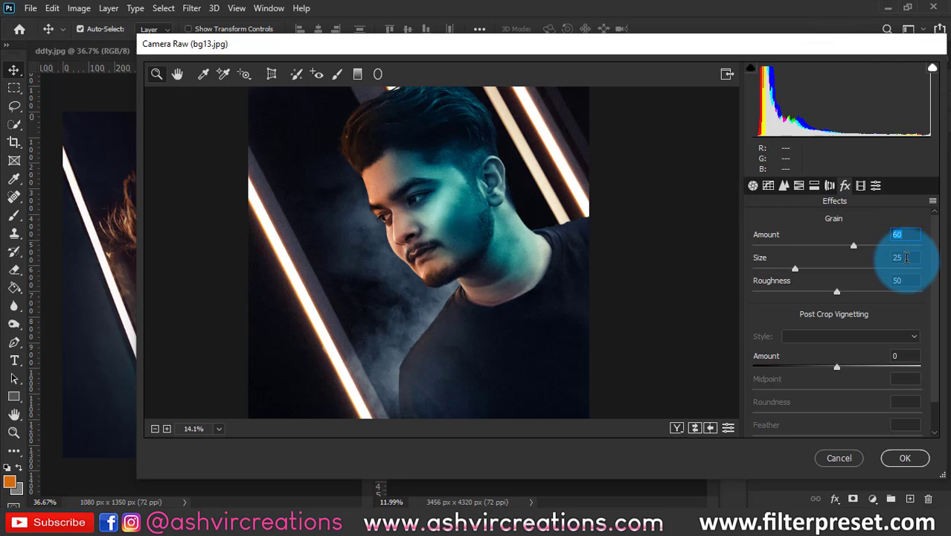
{"action": "scroll", "coordinate": [469, 266], "scroll_direction": "down", "scroll_amount": 3}
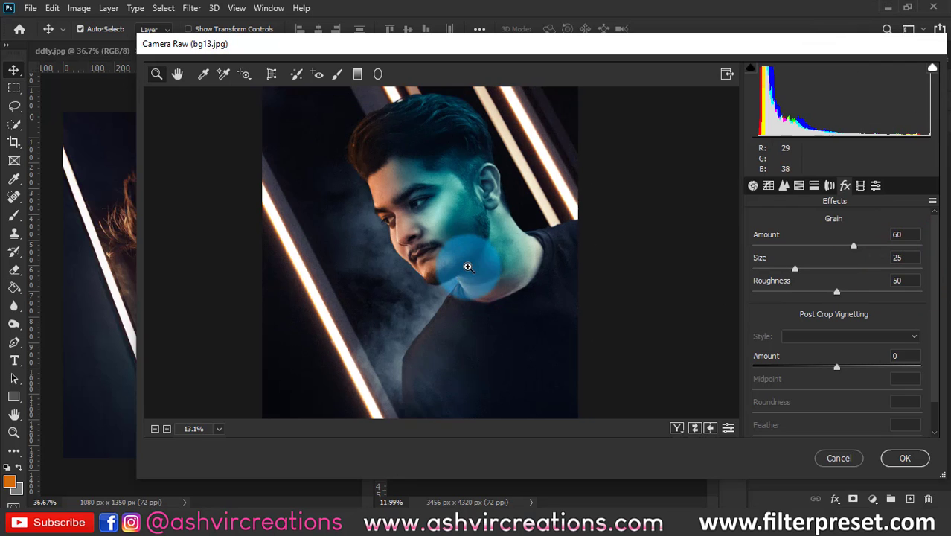
{"action": "left_click_drag", "start_coordinate": [462, 45], "coordinate": [535, 40]}
{"action": "left_click_drag", "start_coordinate": [877, 32], "coordinate": [738, 24]}
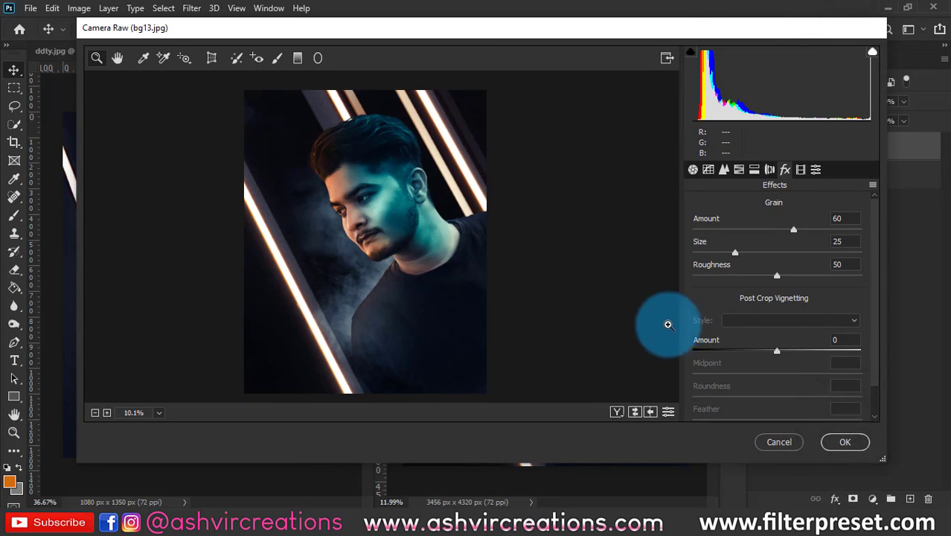
{"action": "scroll", "coordinate": [859, 395], "scroll_direction": "down", "scroll_amount": 1}
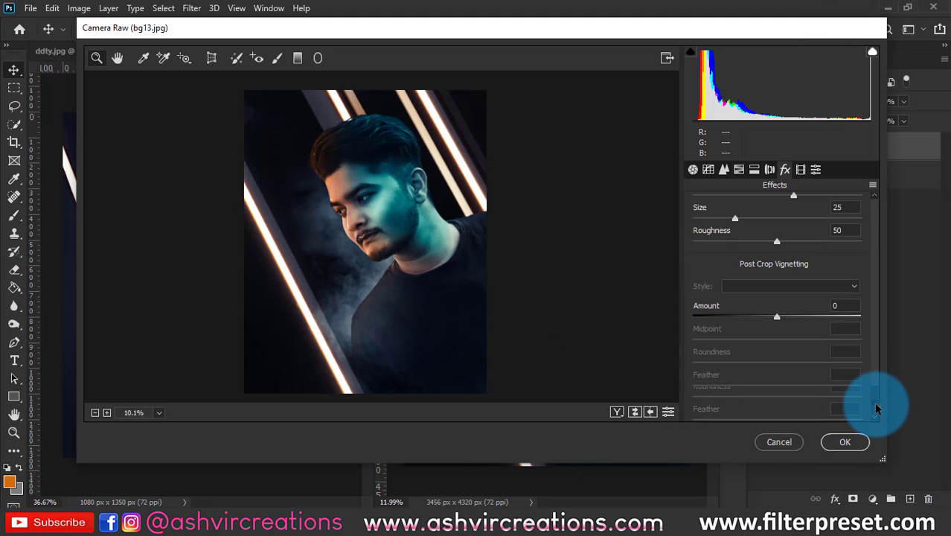
{"action": "left_click", "coordinate": [843, 442]}
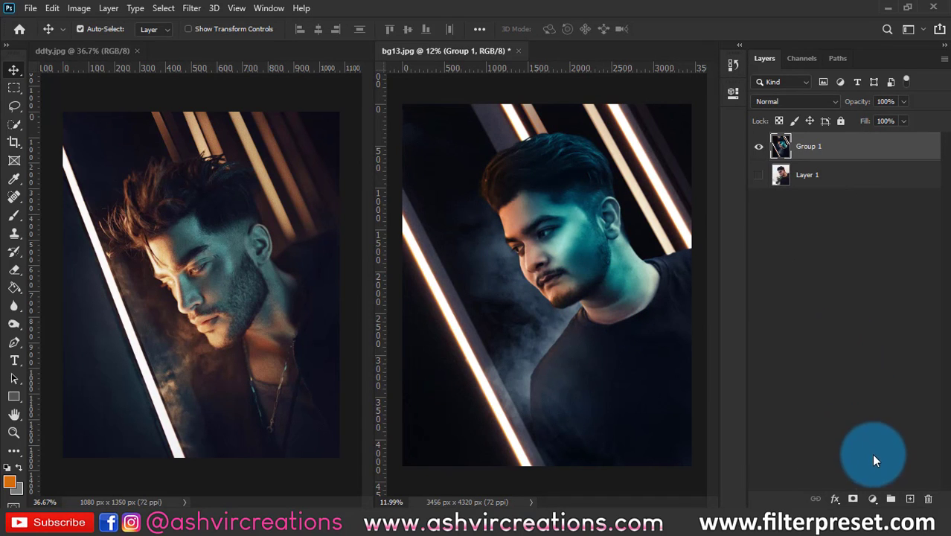
Add a Selective Color adjustment layer above Group 1 and set Magenta in the Blacks to +1%.
{"action": "left_click", "coordinate": [873, 499]}
{"action": "left_click", "coordinate": [880, 488]}
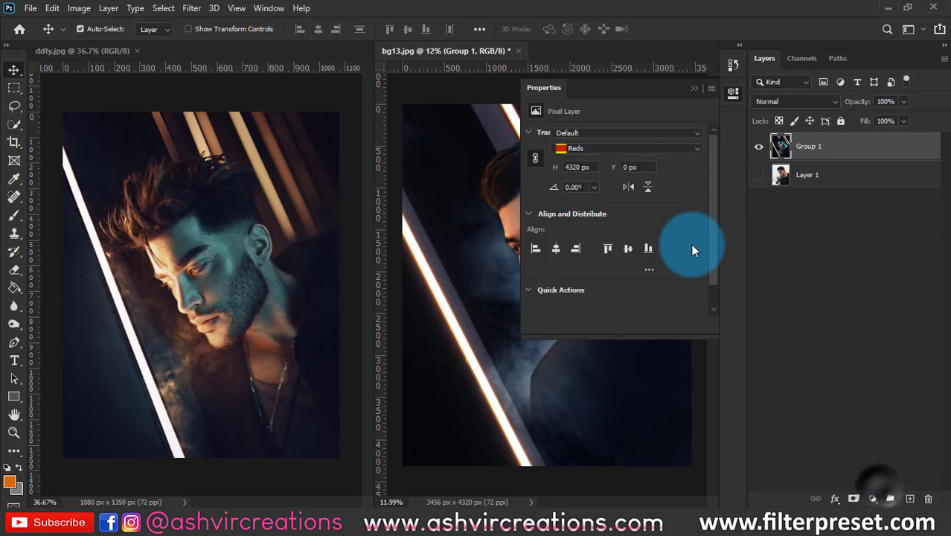
{"action": "left_click", "coordinate": [604, 149]}
{"action": "left_click", "coordinate": [585, 245]}
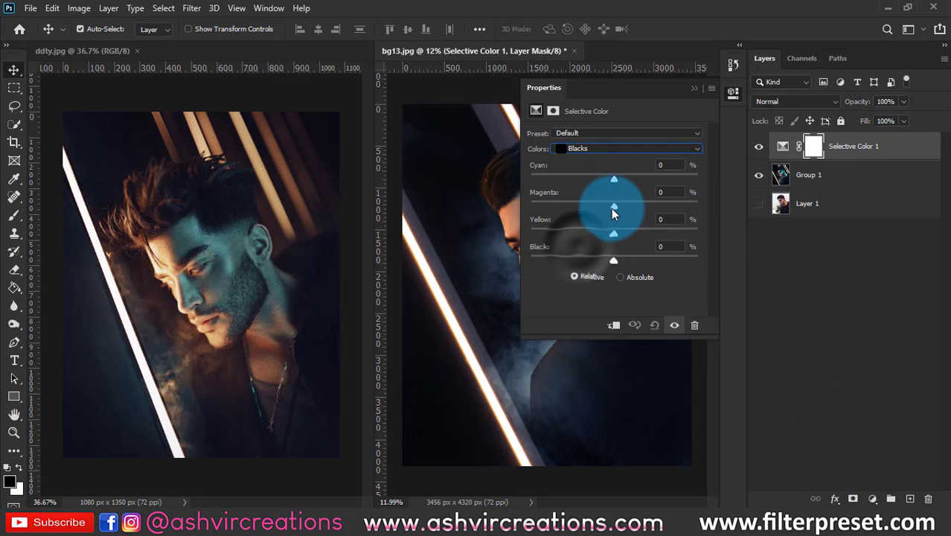
{"action": "left_click_drag", "start_coordinate": [614, 206], "coordinate": [622, 206]}
{"action": "double_click", "coordinate": [664, 192]}
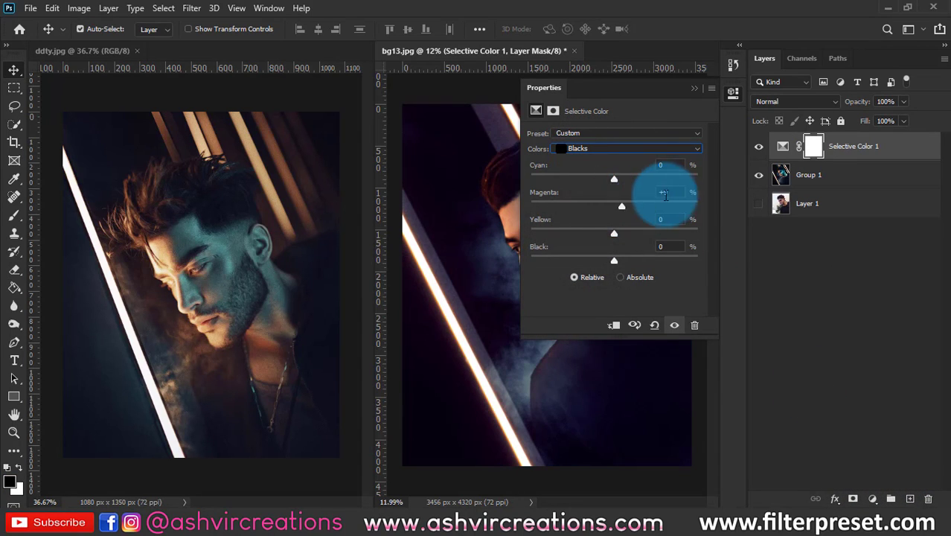
{"action": "type", "text": "0"}
{"action": "key", "text": "Return"}
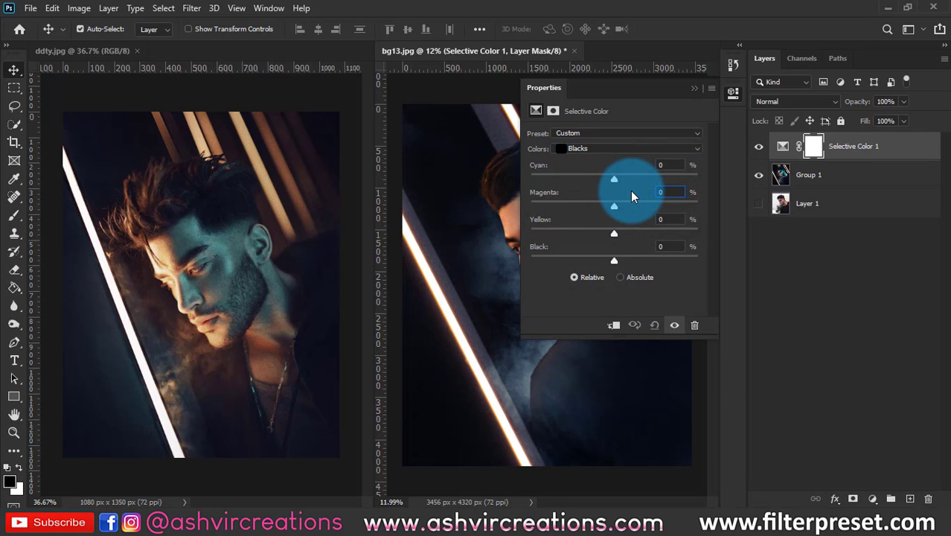
{"action": "key", "text": "Up"}
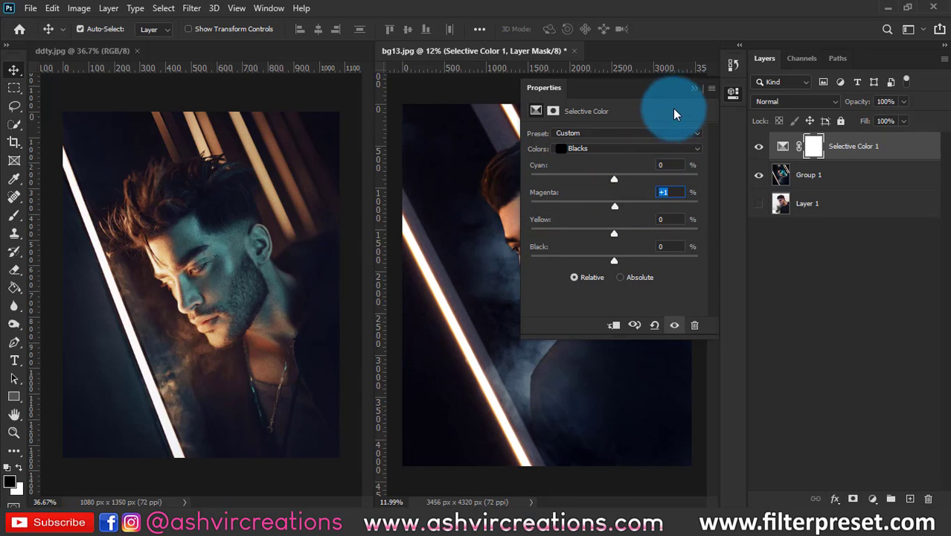
{"action": "left_click", "coordinate": [692, 88]}
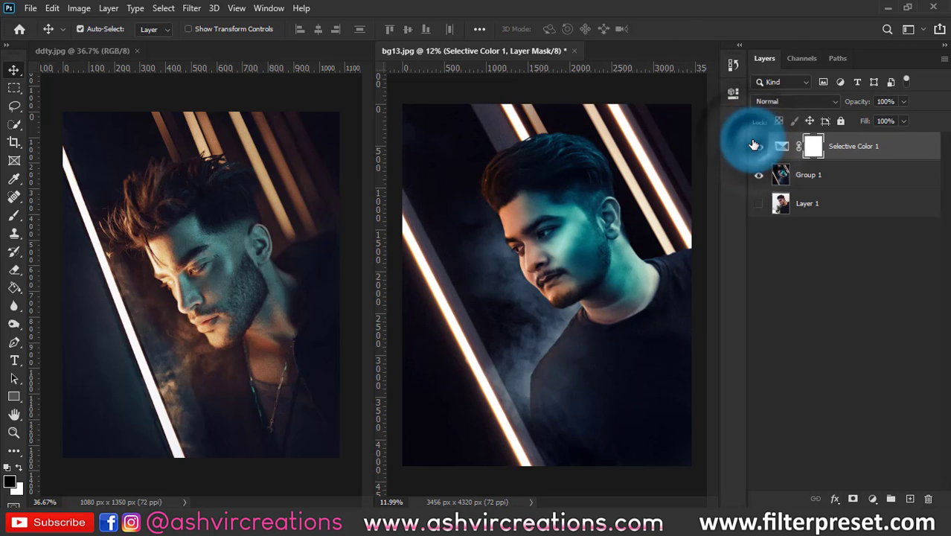
Compare the portrait with and without the Selective Color adjustment by toggling its visibility.
{"action": "left_click", "coordinate": [756, 146]}
{"action": "left_click", "coordinate": [756, 146]}
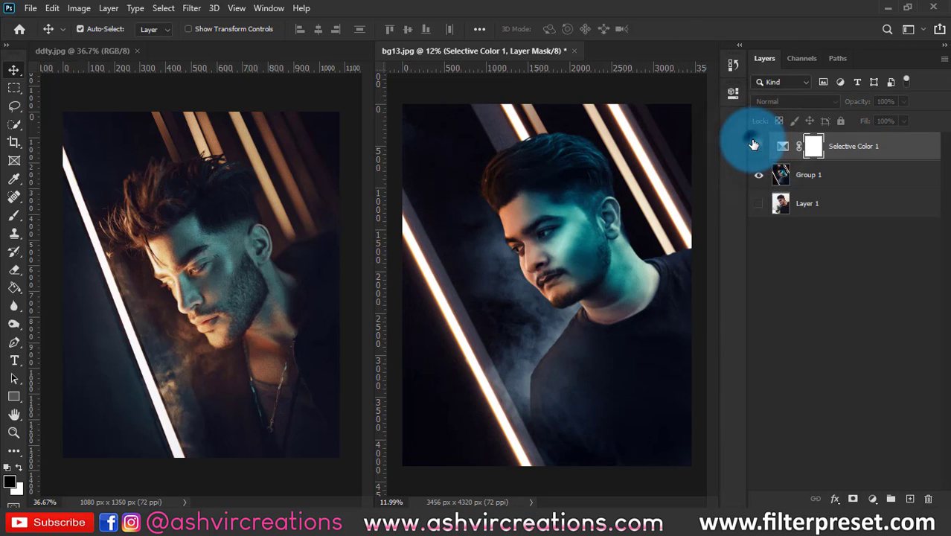
{"action": "left_click", "coordinate": [758, 147]}
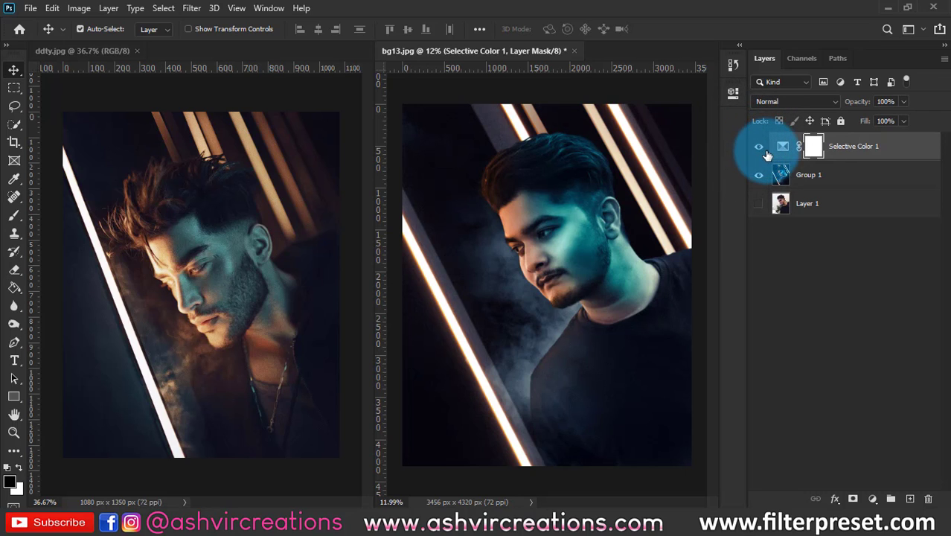
Merge the Selective Color 1 adjustment with the Group 1 layer.
{"action": "left_click", "coordinate": [816, 162]}
{"action": "left_click", "coordinate": [817, 172], "text": "shift"}
{"action": "right_click", "coordinate": [816, 171]}
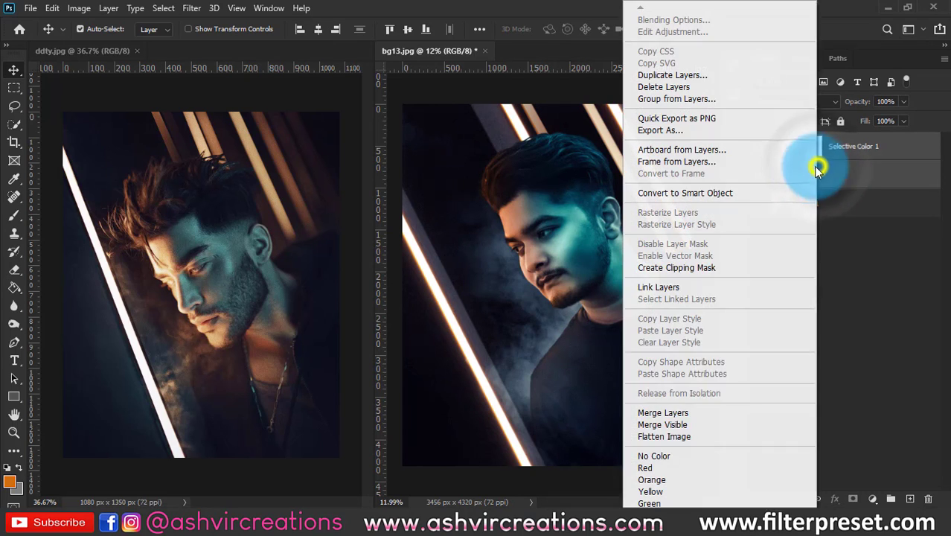
{"action": "left_click", "coordinate": [711, 413]}
{"action": "left_click", "coordinate": [588, 313]}
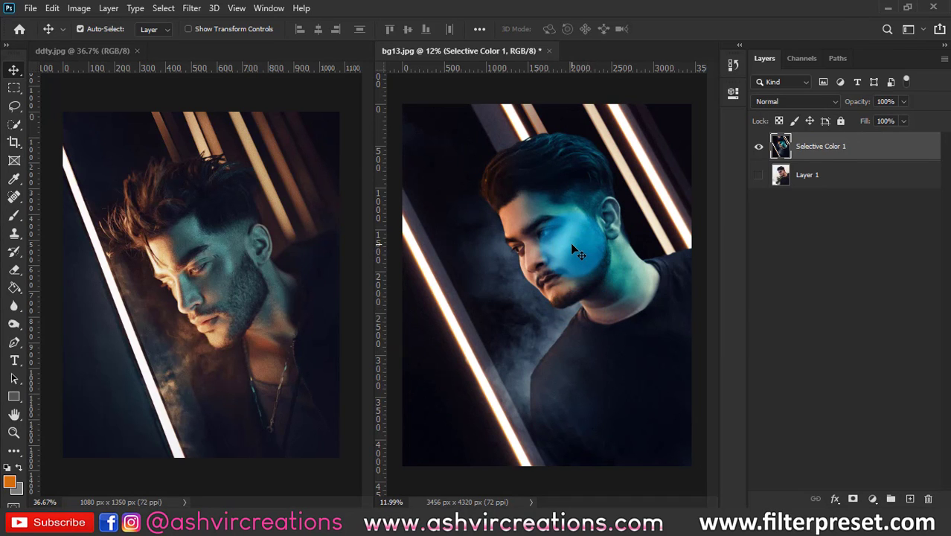
Make the original photo on Layer 1 visible at 100% opacity beneath the Selective Color 1 layer.
{"action": "left_click", "coordinate": [758, 146]}
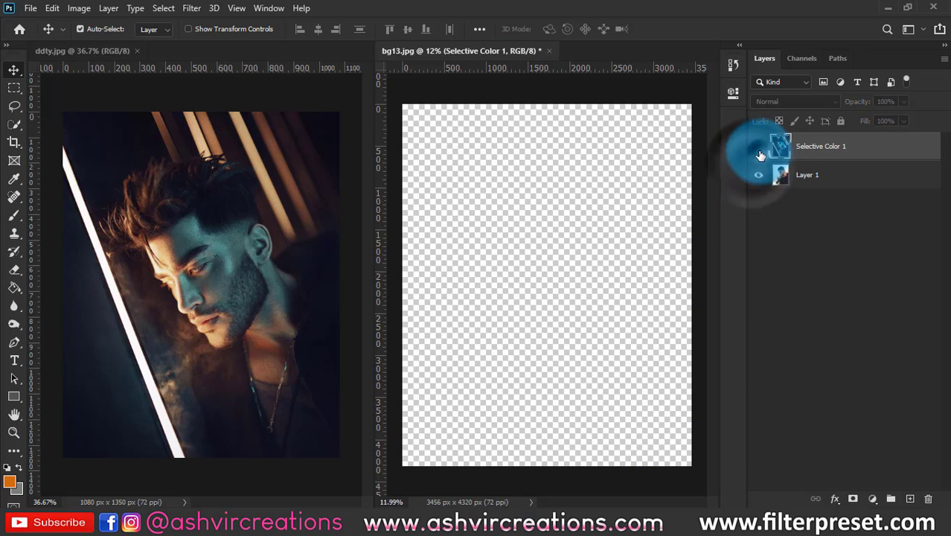
{"action": "left_click", "coordinate": [792, 175]}
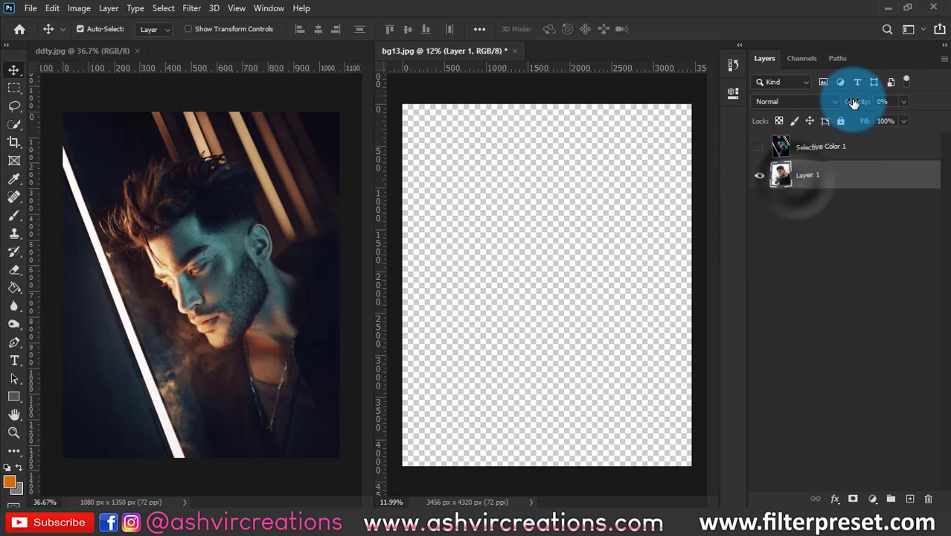
{"action": "key", "text": "0"}
{"action": "left_click", "coordinate": [758, 146]}
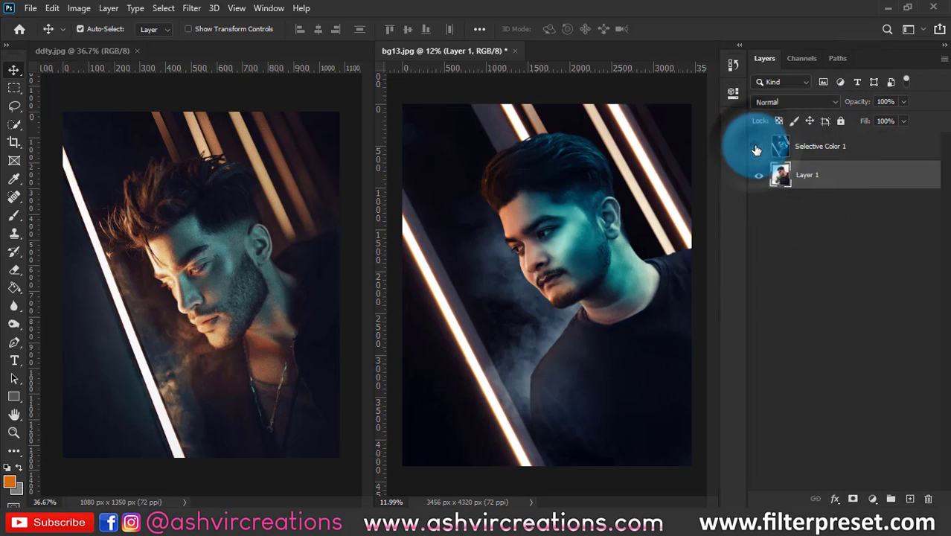
Compare the graded composite with the original photo by repeatedly toggling the visibility of the Selective Color 1 layer.
{"action": "left_click", "coordinate": [756, 150]}
{"action": "left_click", "coordinate": [757, 149]}
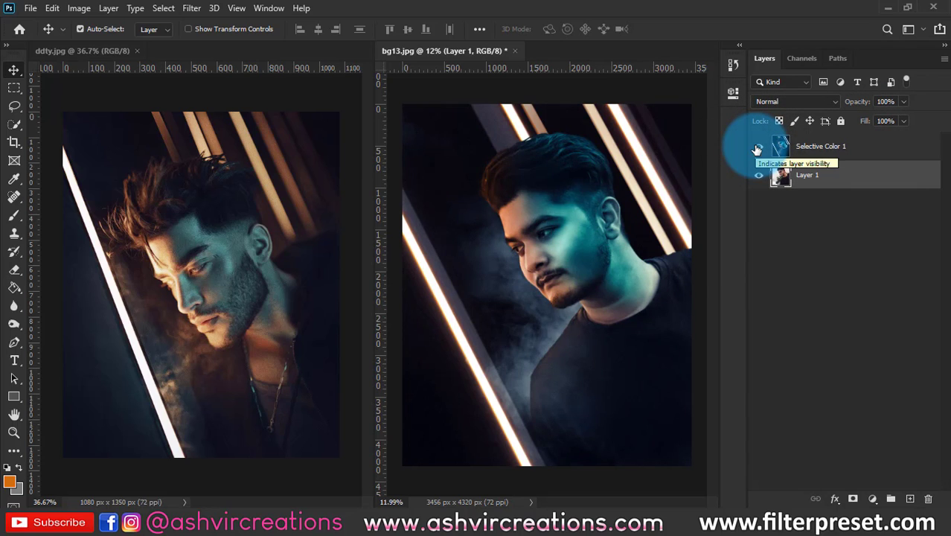
{"action": "left_click", "coordinate": [757, 150]}
{"action": "left_click", "coordinate": [757, 149]}
{"action": "left_click", "coordinate": [756, 150]}
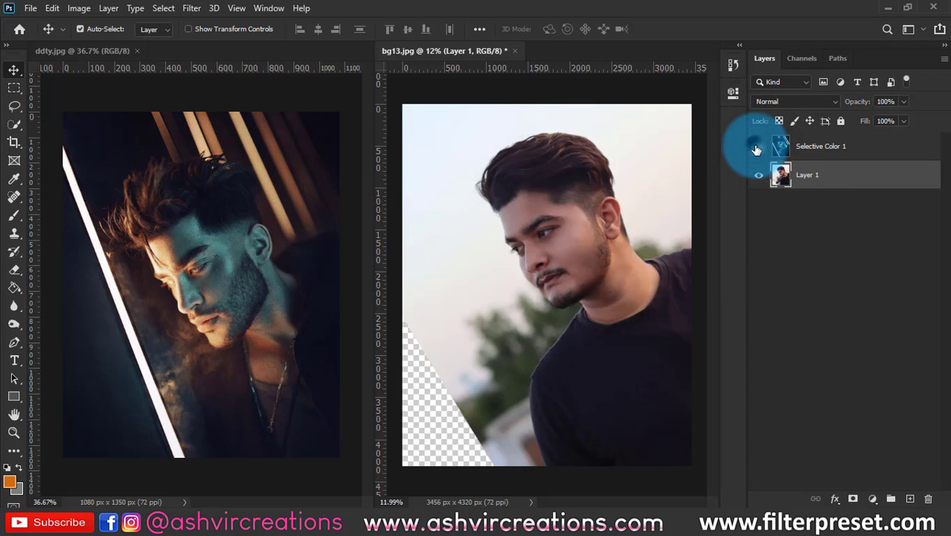
{"action": "left_click", "coordinate": [756, 149]}
{"action": "left_click", "coordinate": [756, 149]}
{"action": "left_click", "coordinate": [756, 150]}
{"action": "left_click", "coordinate": [756, 149]}
{"action": "left_click", "coordinate": [756, 149]}
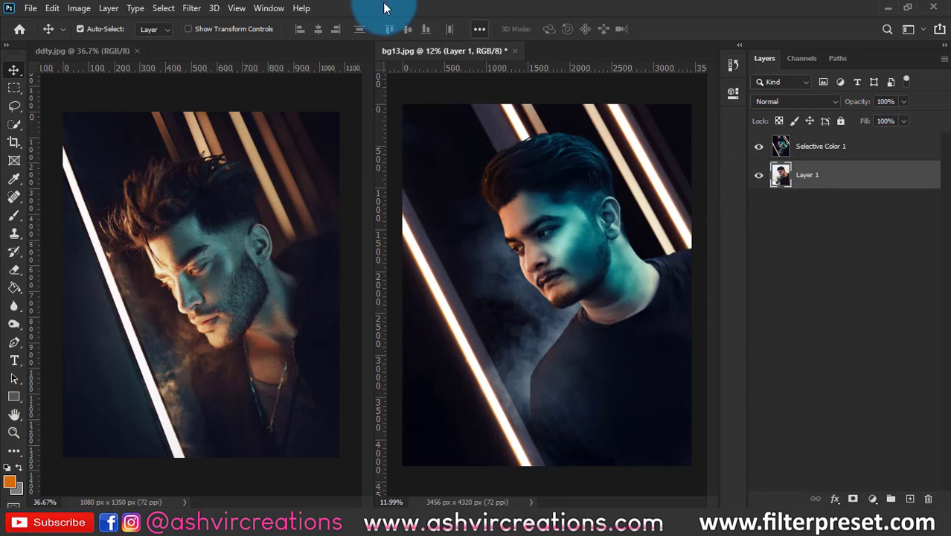
{"action": "left_click", "coordinate": [760, 151]}
{"action": "left_click", "coordinate": [760, 151]}
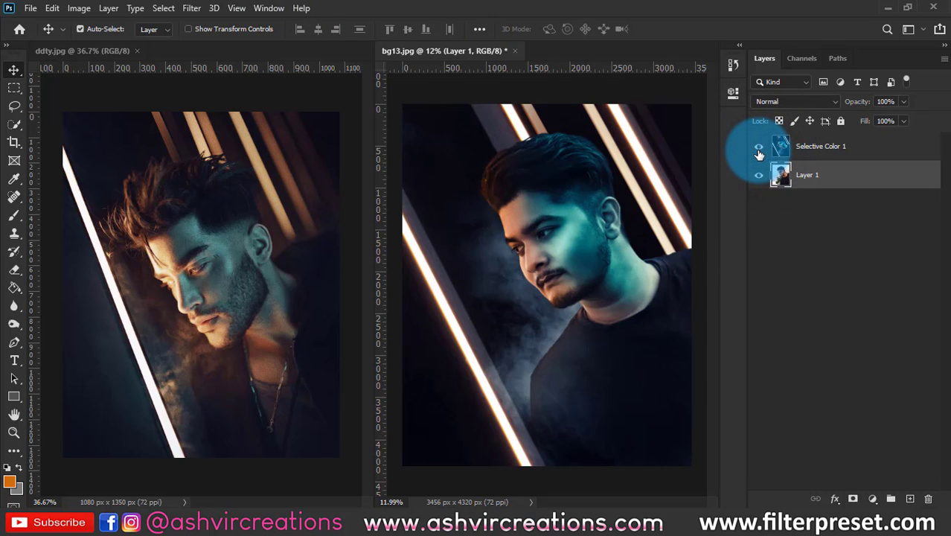
{"action": "left_click", "coordinate": [760, 151]}
{"action": "left_click", "coordinate": [760, 151]}
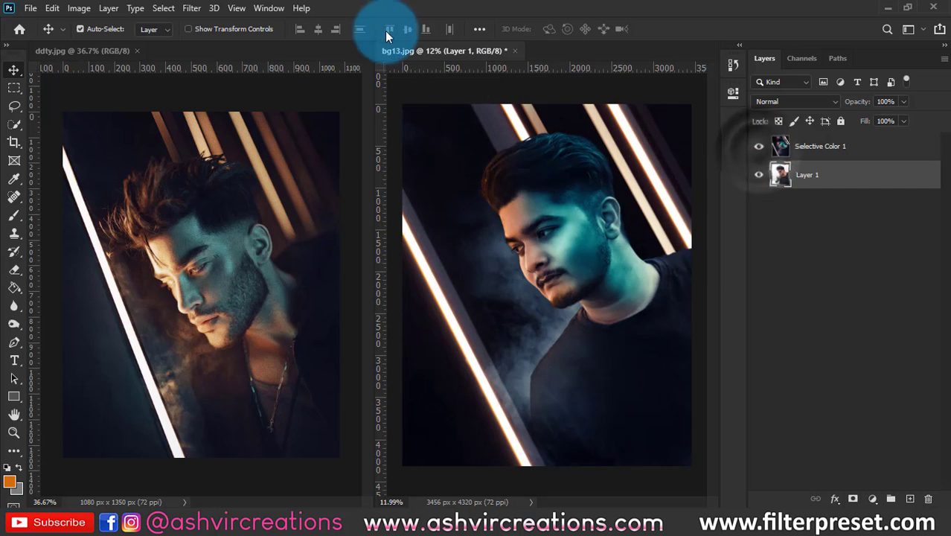
Consolidate both open documents into tabs and fit the bg13.jpg composite to the view.
{"action": "left_click", "coordinate": [216, 7]}
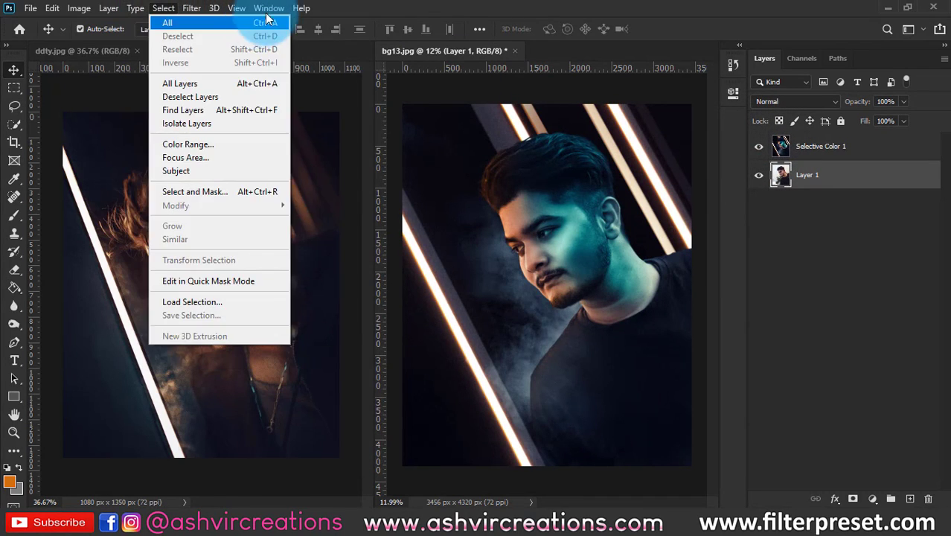
{"action": "left_click", "coordinate": [270, 9]}
{"action": "mouse_move", "coordinate": [327, 21]}
{"action": "left_click", "coordinate": [468, 141]}
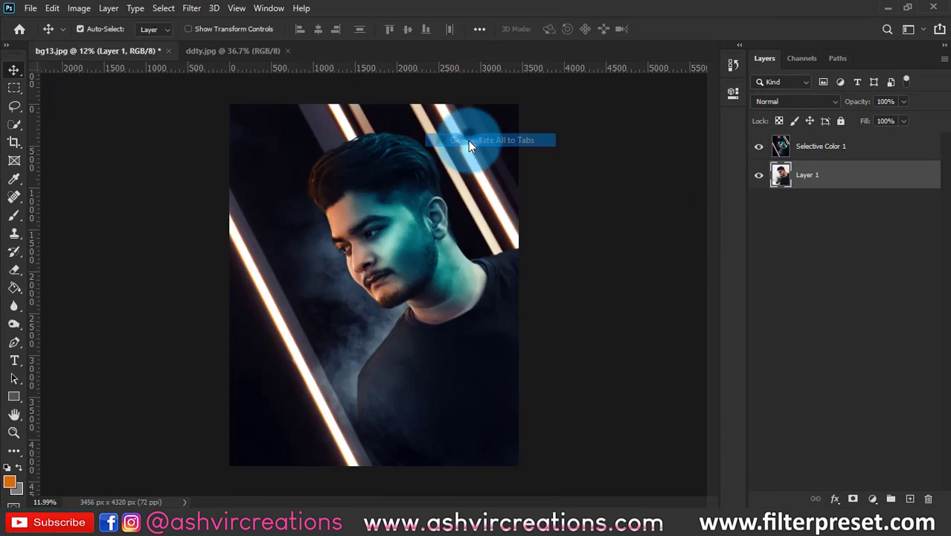
{"action": "key", "text": "ctrl+0"}
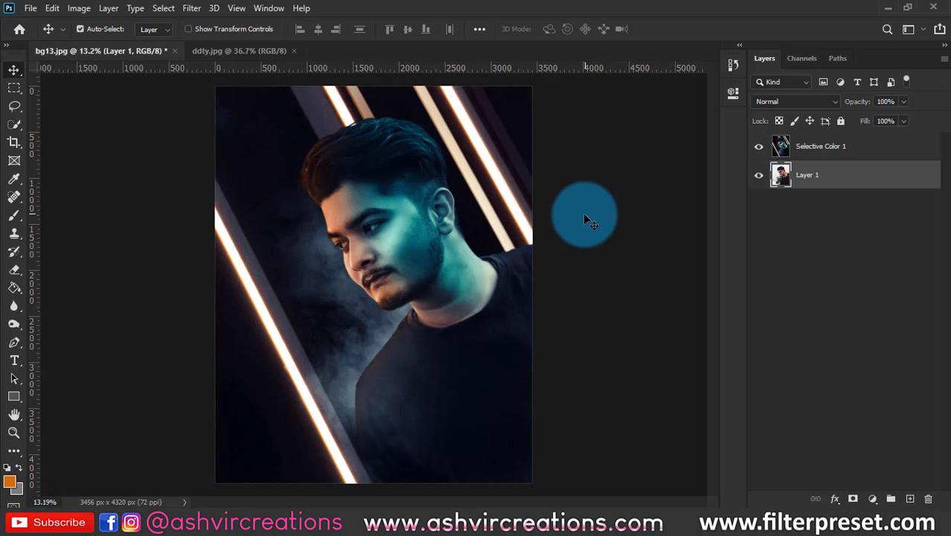
Examine the graded face and neck up close and check the whole composite against the original photo on Layer 1.
{"action": "scroll", "coordinate": [572, 244], "scroll_direction": "up", "scroll_amount": 2}
{"action": "scroll", "coordinate": [572, 244], "scroll_direction": "up", "scroll_amount": 2}
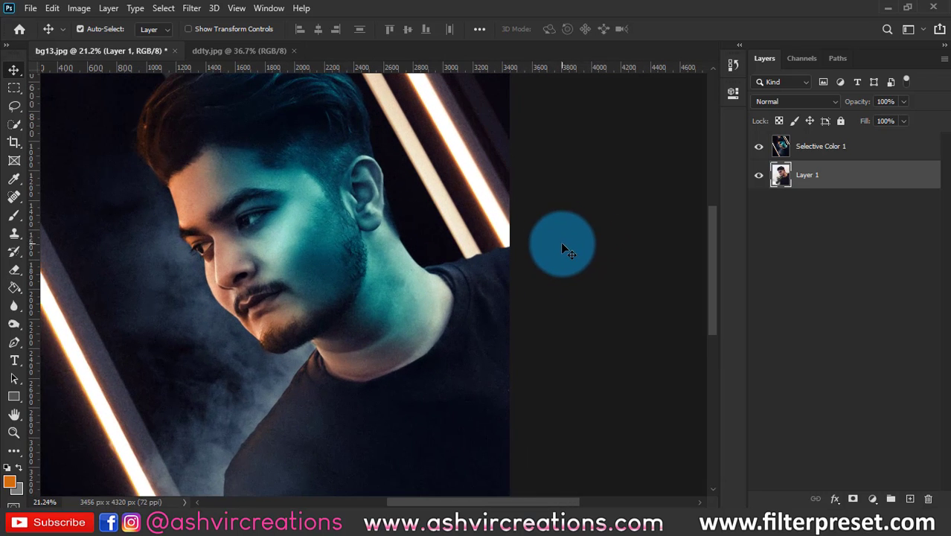
{"action": "key", "text": "space"}
{"action": "left_click_drag", "start_coordinate": [555, 291], "coordinate": [623, 312]}
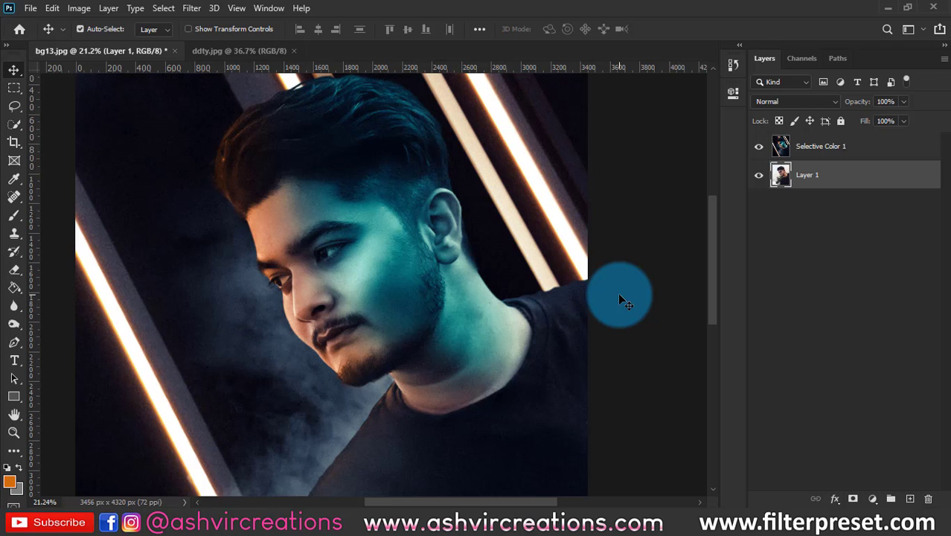
{"action": "scroll", "coordinate": [618, 293], "scroll_direction": "down", "scroll_amount": 2}
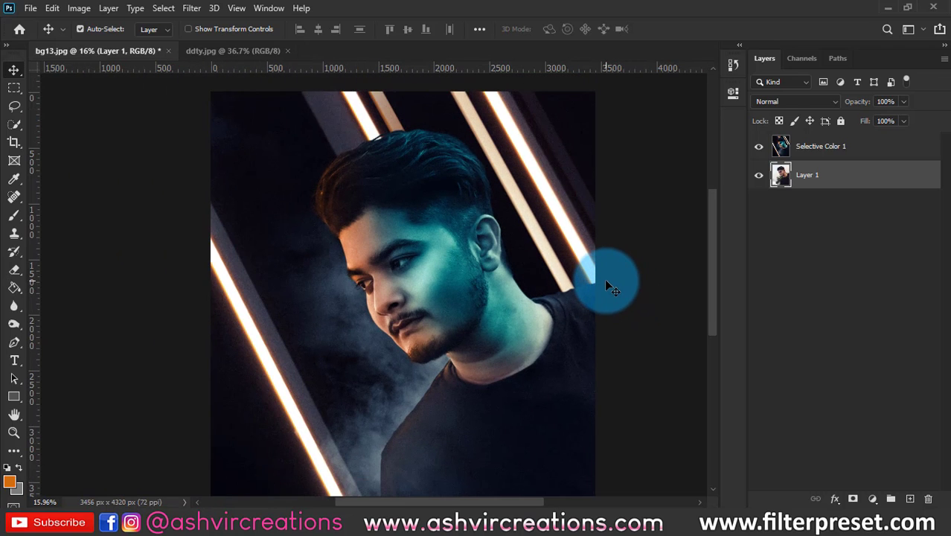
{"action": "scroll", "coordinate": [604, 278], "scroll_direction": "down", "scroll_amount": 2}
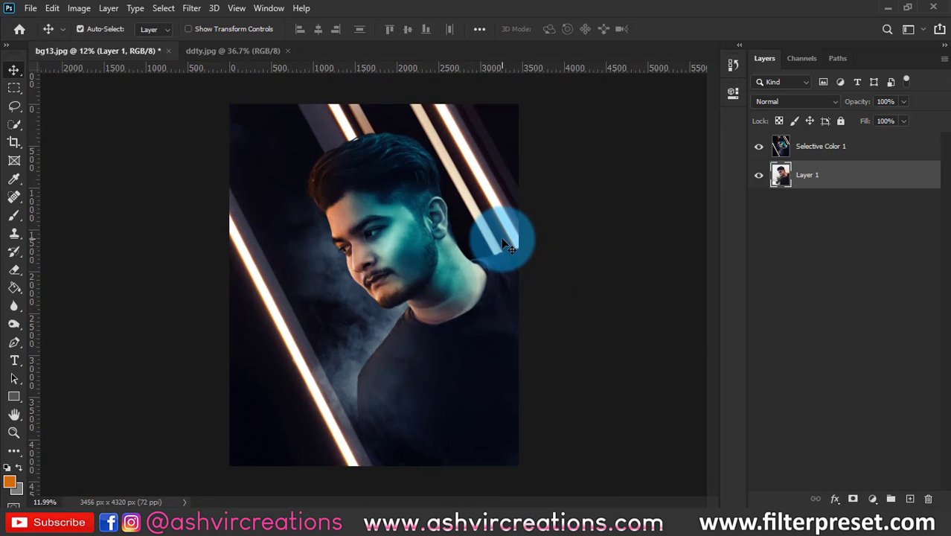
{"action": "left_click", "coordinate": [758, 147]}
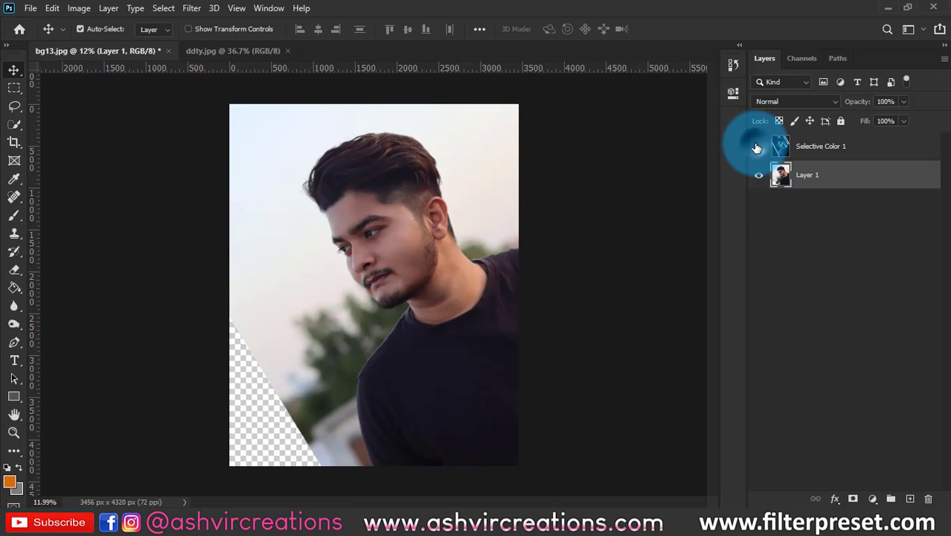
{"action": "left_click", "coordinate": [757, 146]}
Review the finished composite both in close-up and as a whole.
{"action": "scroll", "coordinate": [568, 212], "scroll_direction": "up", "scroll_amount": 1}
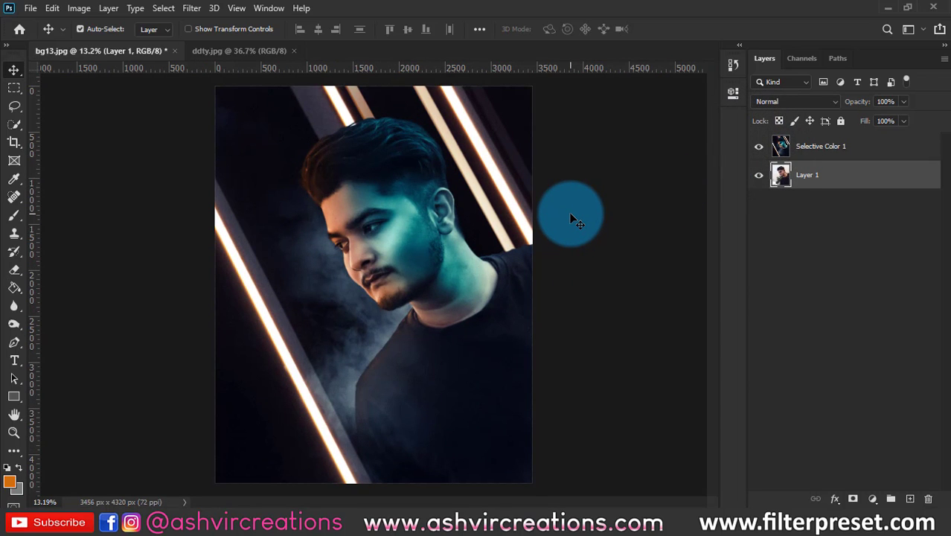
{"action": "scroll", "coordinate": [569, 212], "scroll_direction": "up", "scroll_amount": 2}
{"action": "scroll", "coordinate": [568, 212], "scroll_direction": "down", "scroll_amount": 2}
{"action": "scroll", "coordinate": [585, 225], "scroll_direction": "down", "scroll_amount": 1}
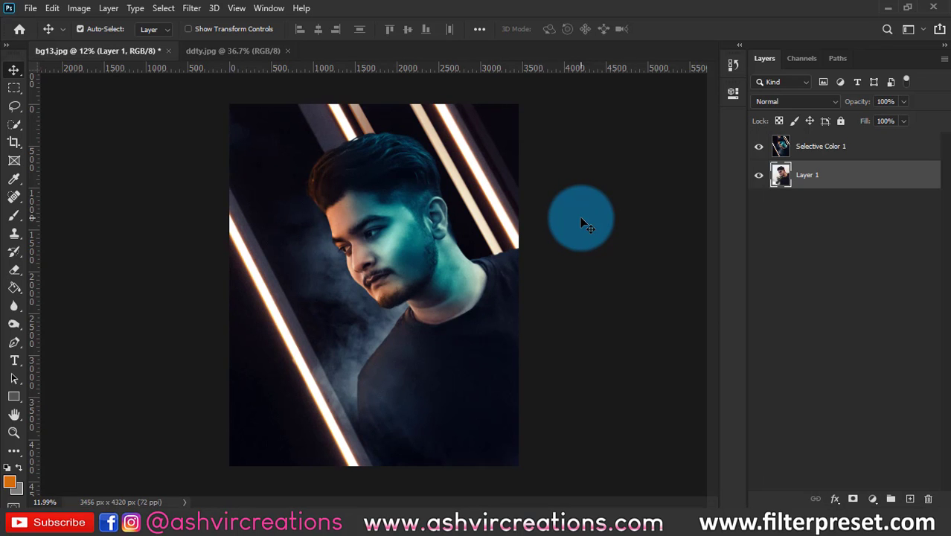
{"action": "scroll", "coordinate": [558, 216], "scroll_direction": "up", "scroll_amount": 1}
{"action": "scroll", "coordinate": [595, 234], "scroll_direction": "up", "scroll_amount": 6}
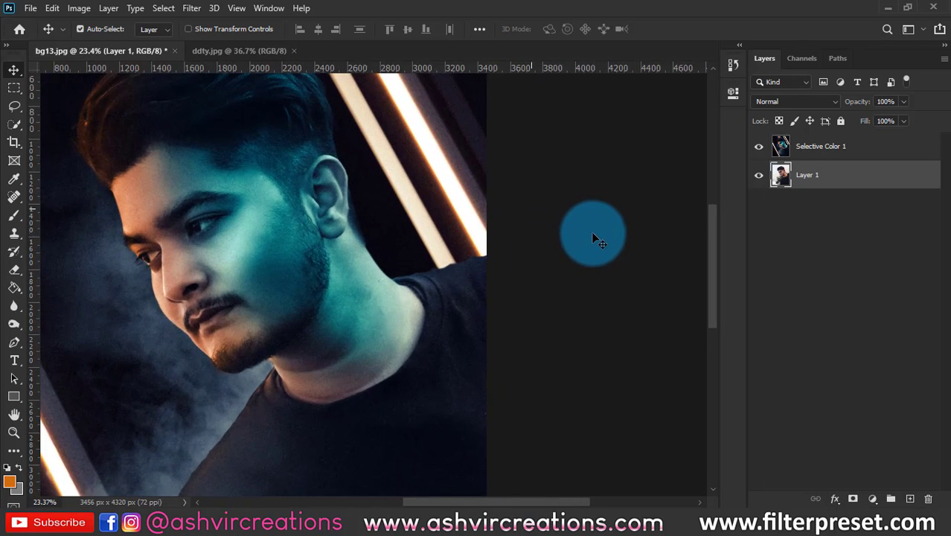
{"action": "scroll", "coordinate": [595, 235], "scroll_direction": "down", "scroll_amount": 6}
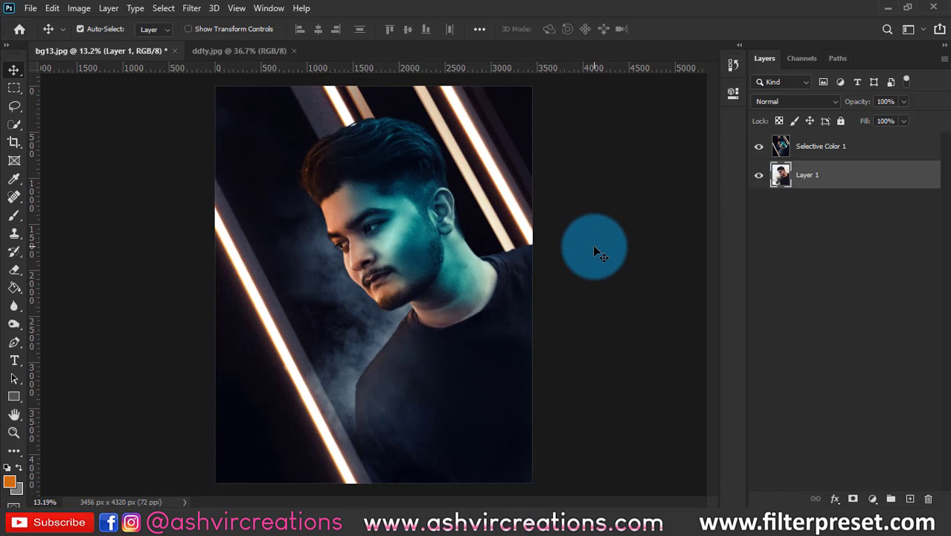